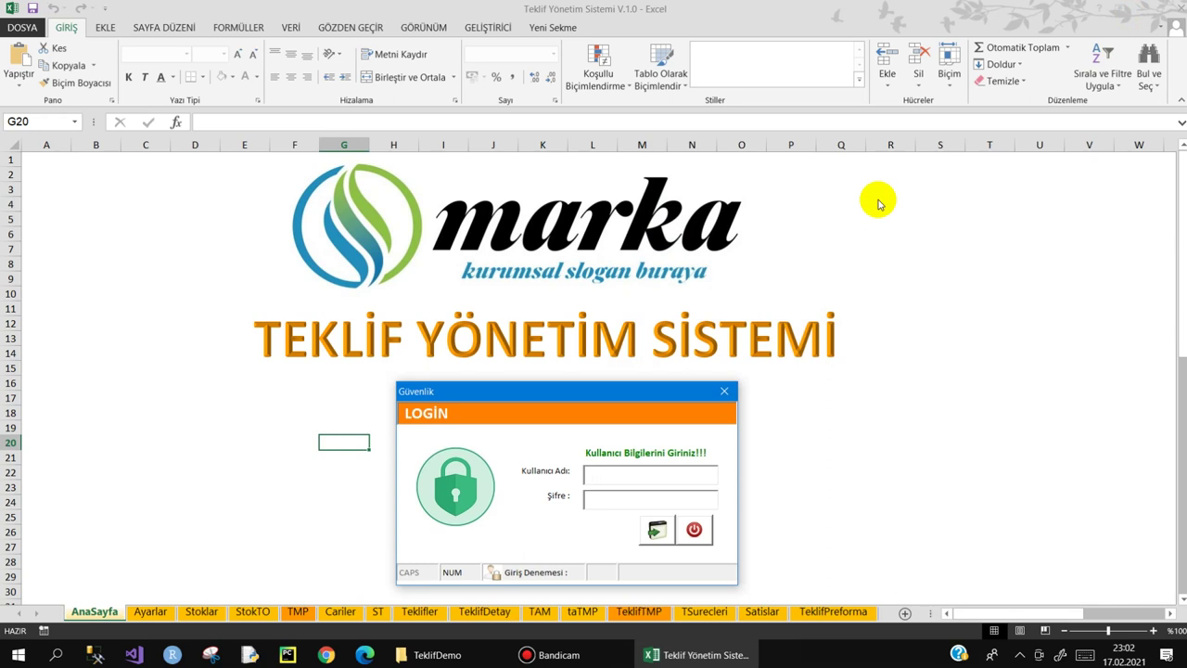
Enter the user name and password in the LOGİN form and sign in to the quote system
type("bst")
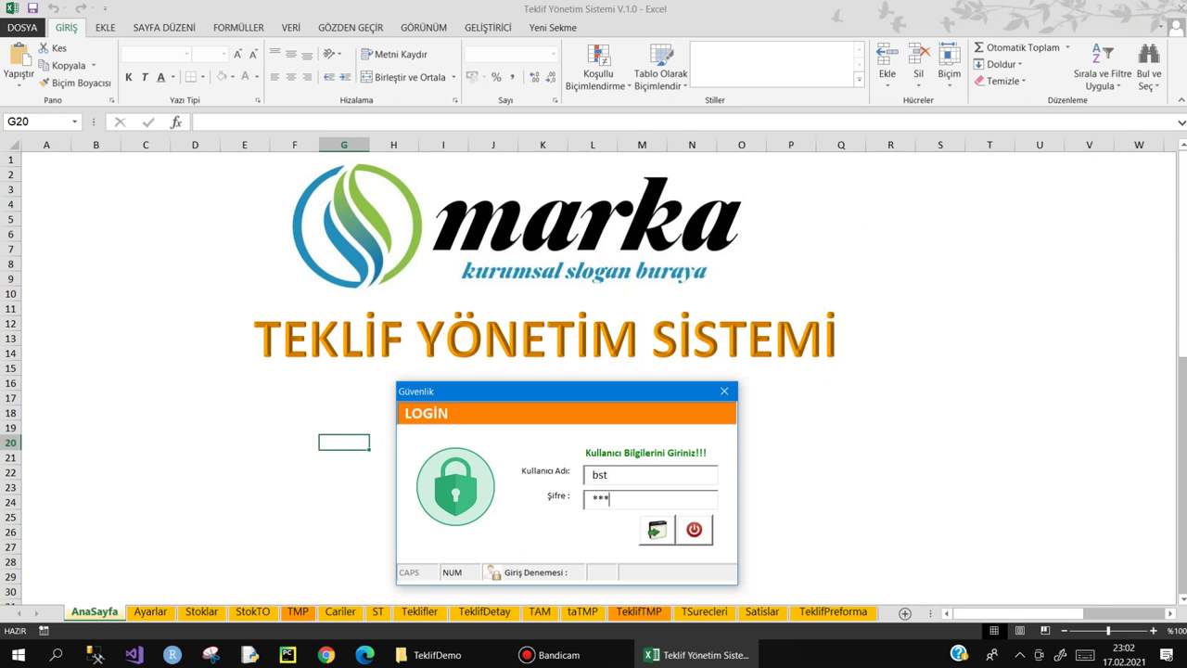
type("*")
key("Return")
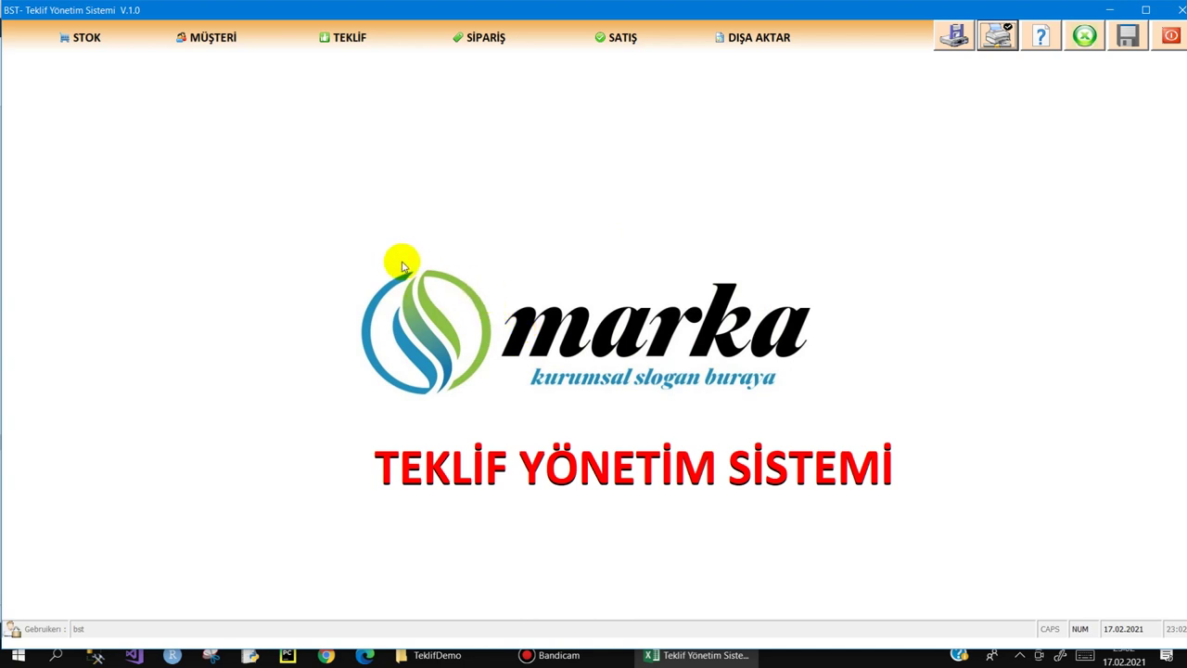
Open the STOK menu, then look over the MÜŞTERİ, SİPARİŞ and DIŞA AKTAR menus
left_click(109, 34)
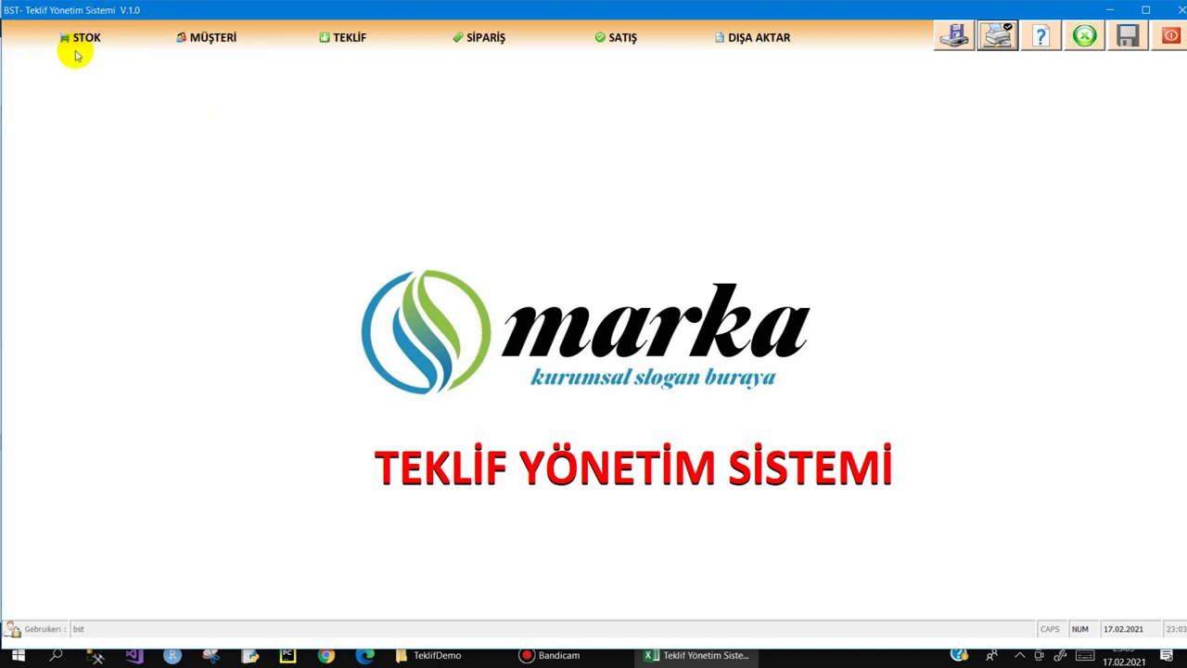
left_click(78, 39)
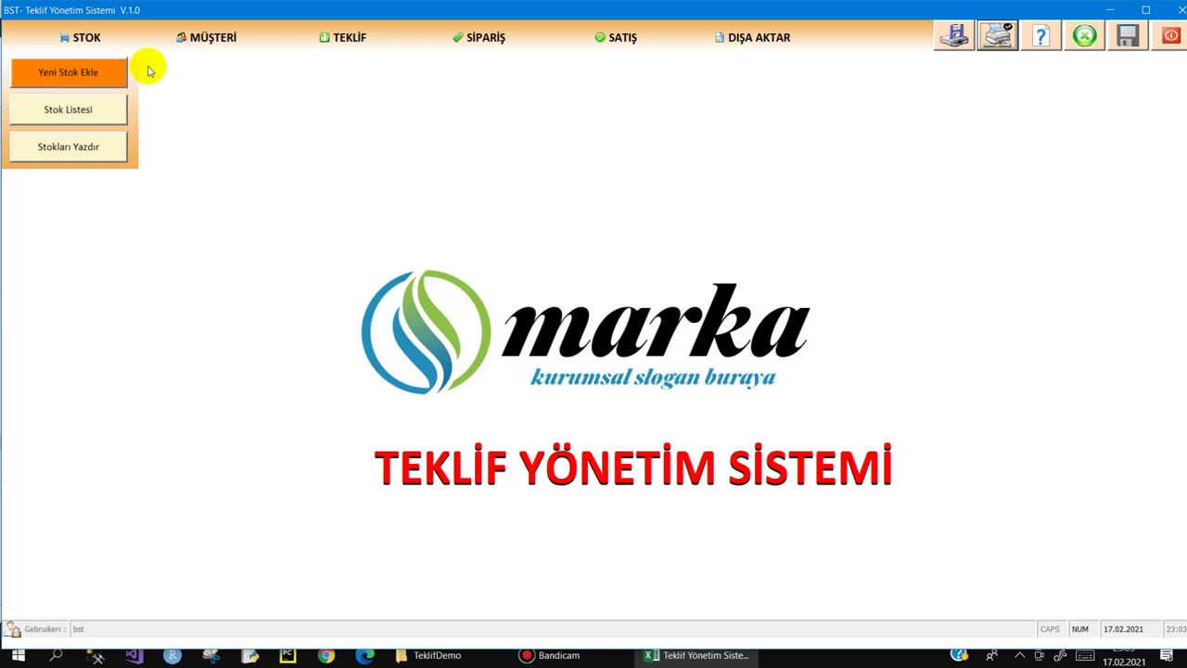
mouse_move(199, 37)
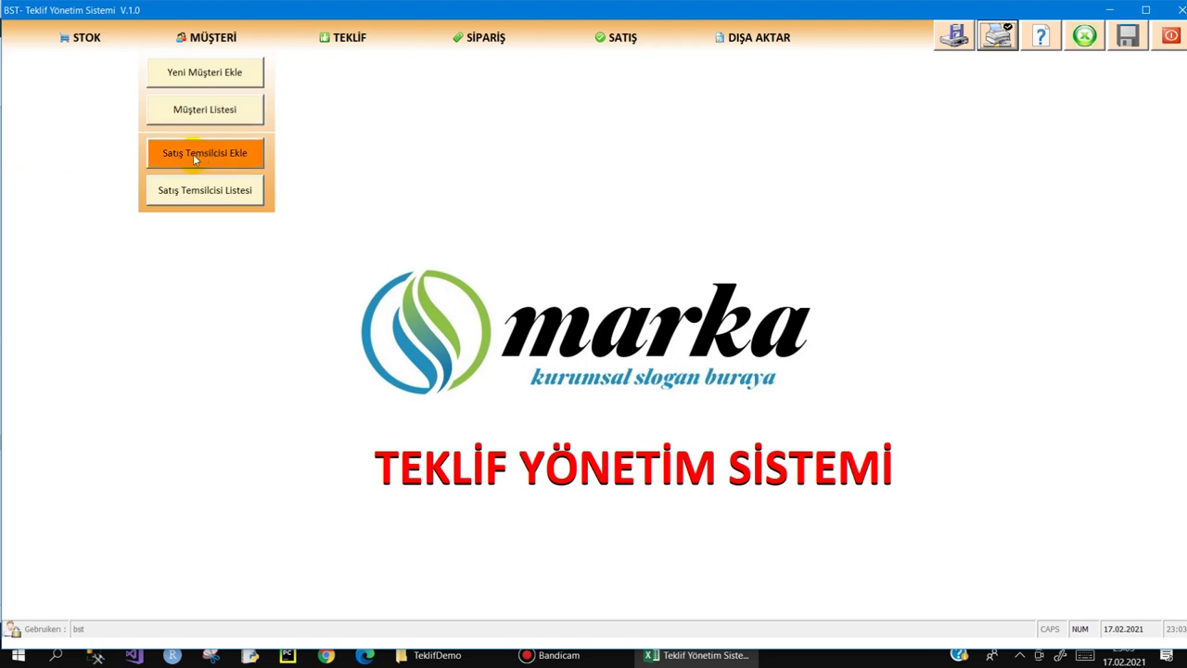
mouse_move(460, 39)
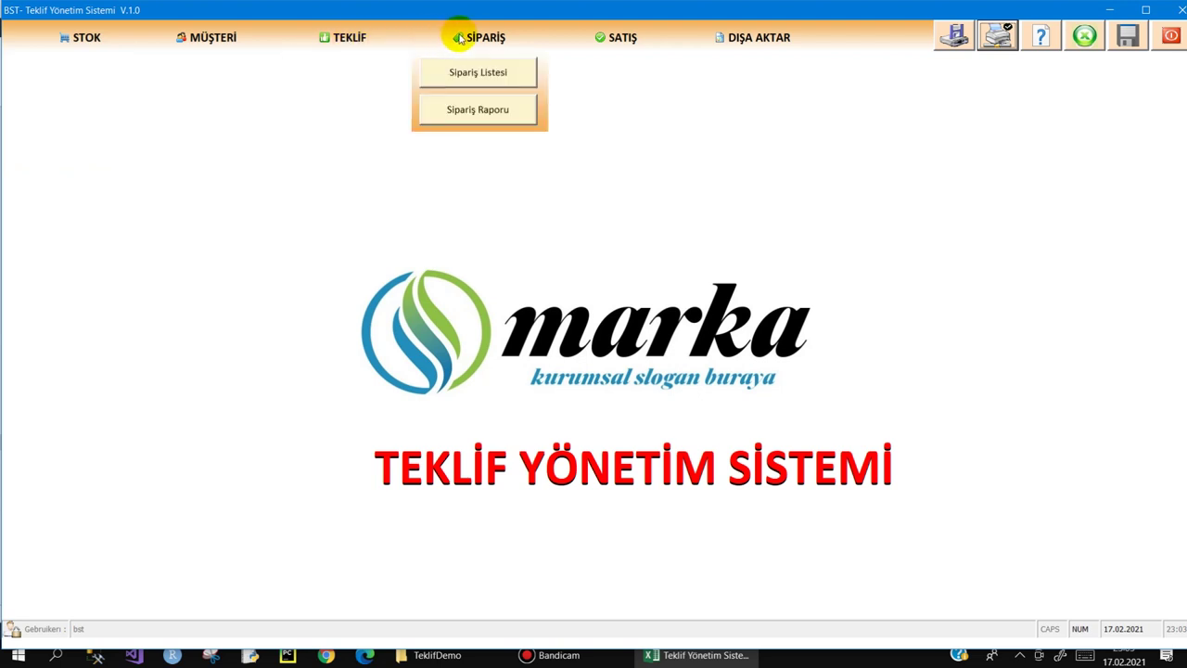
mouse_move(744, 39)
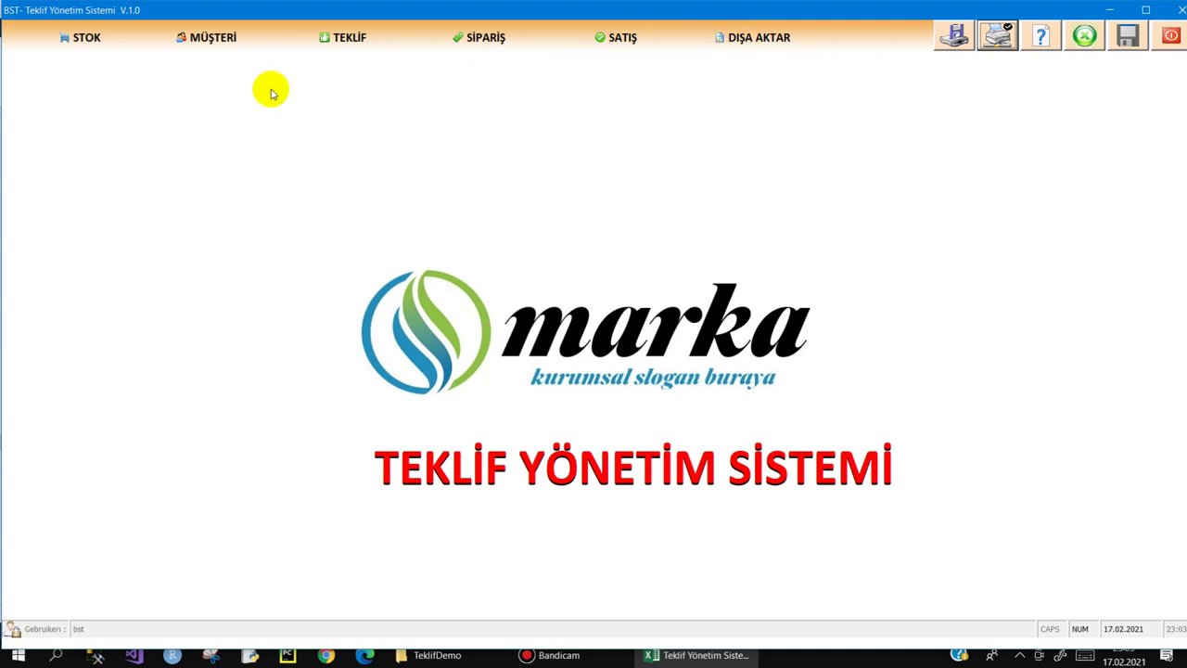
Open Stok Listesi and start a new stock item form with code ST-50001
mouse_move(80, 33)
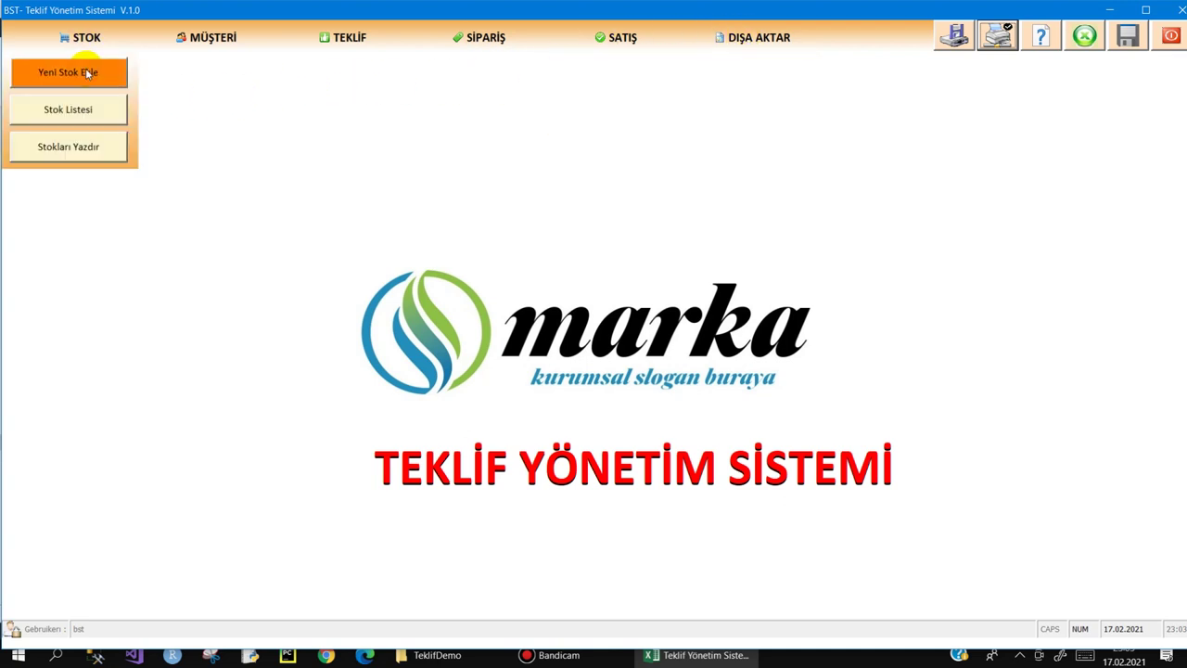
left_click(88, 74)
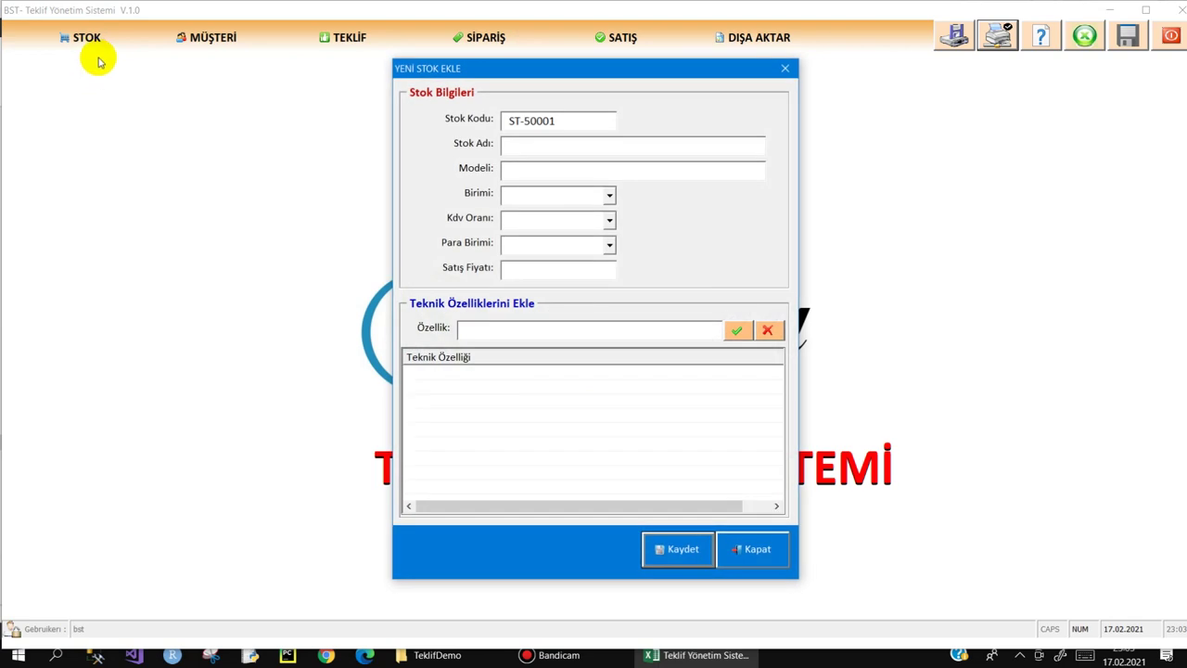
left_click(93, 35)
left_click(72, 110)
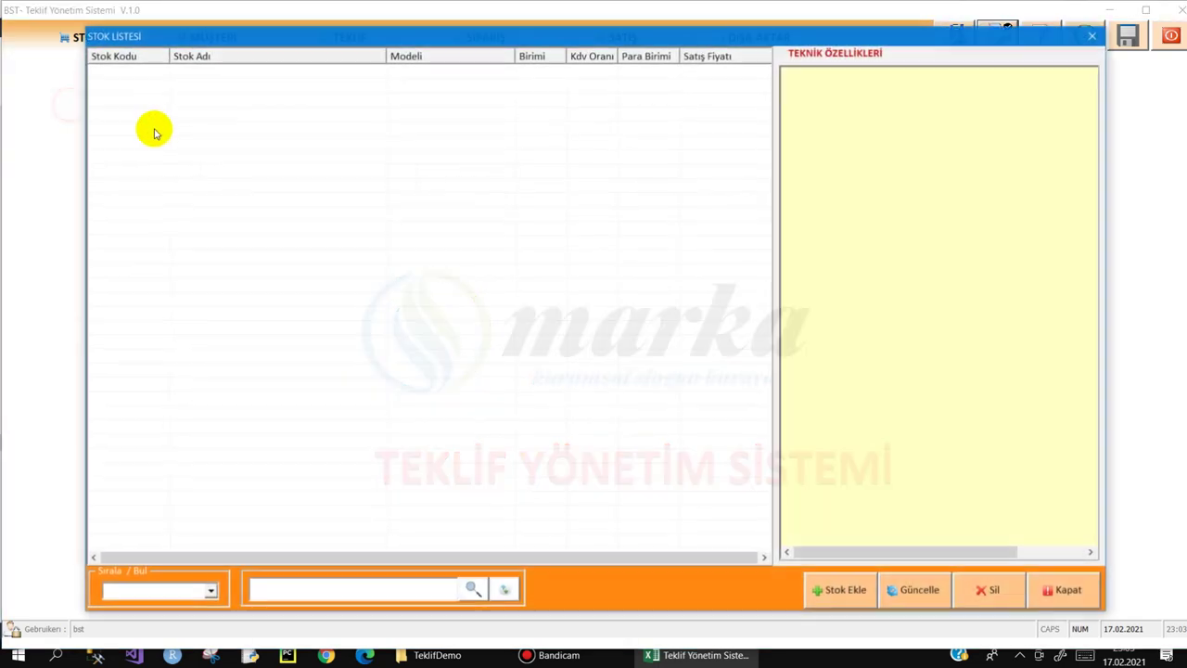
left_click(832, 590)
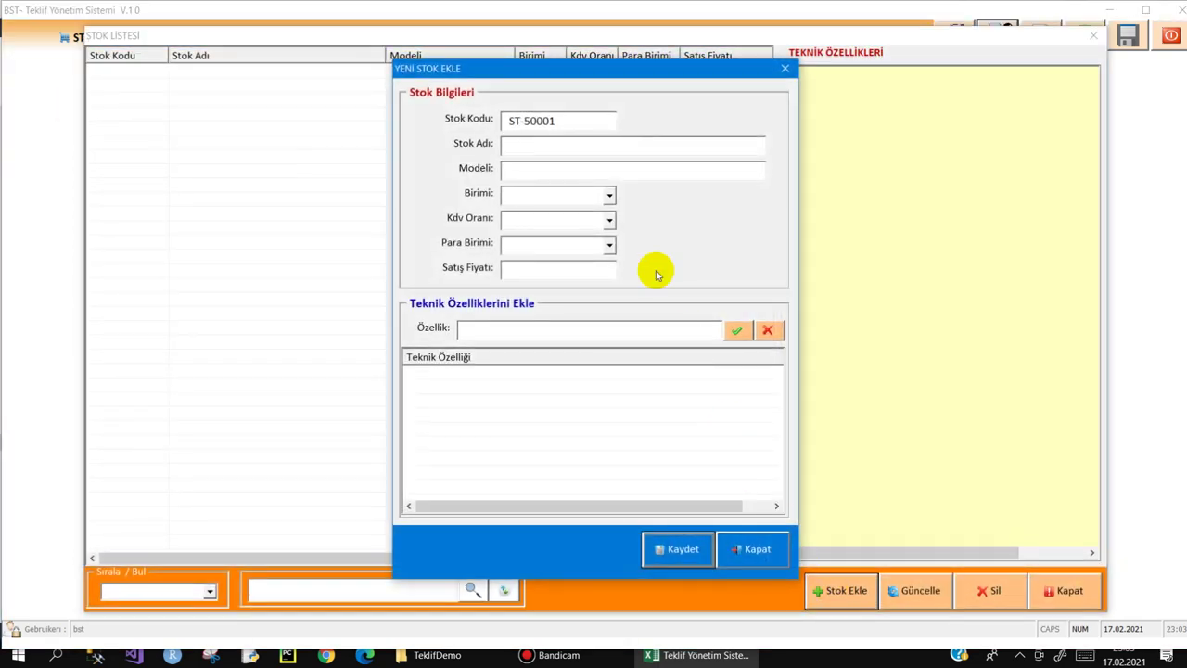
mouse_move(569, 73)
left_mouse_down()
mouse_move(485, 95)
mouse_move(464, 86)
left_mouse_up()
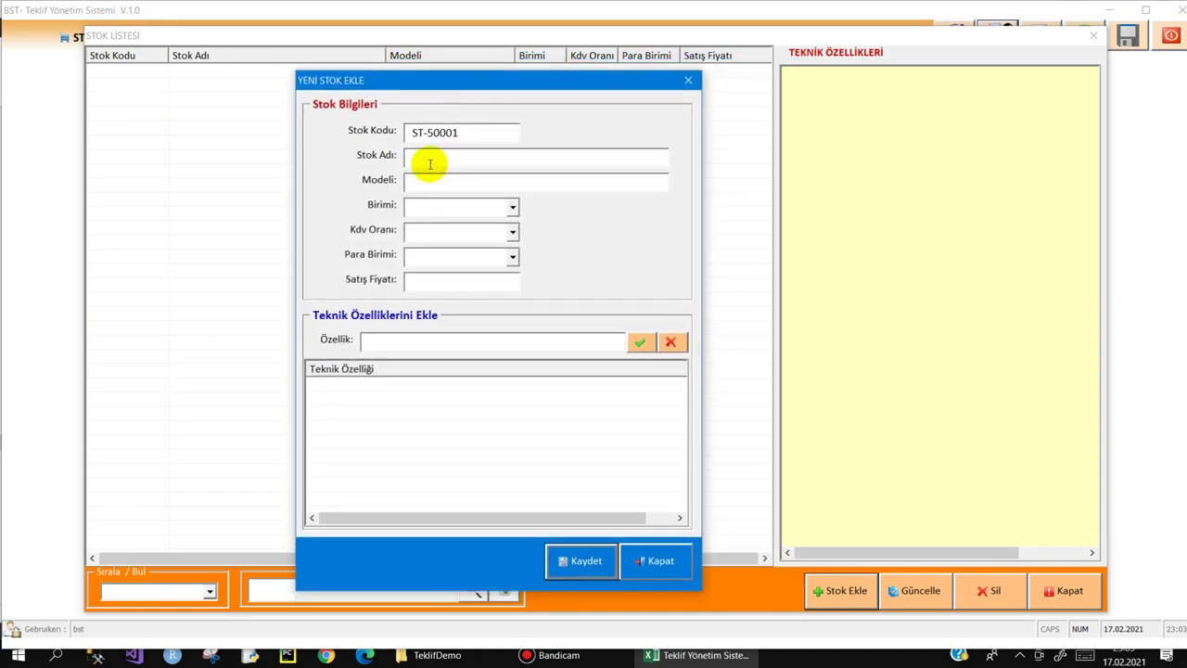
Enter stock name GERİ DÖNÜŞÜM MAKİNESİ and model TRX-400 in capital letters
key("Caps_Lock")
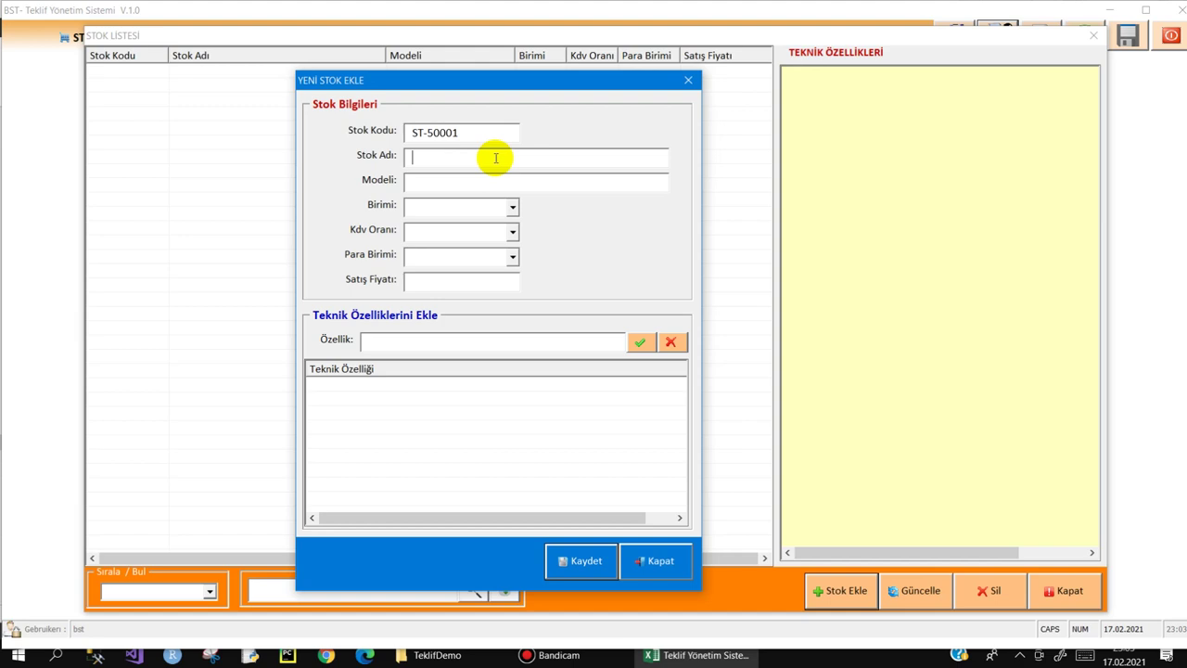
type("g")
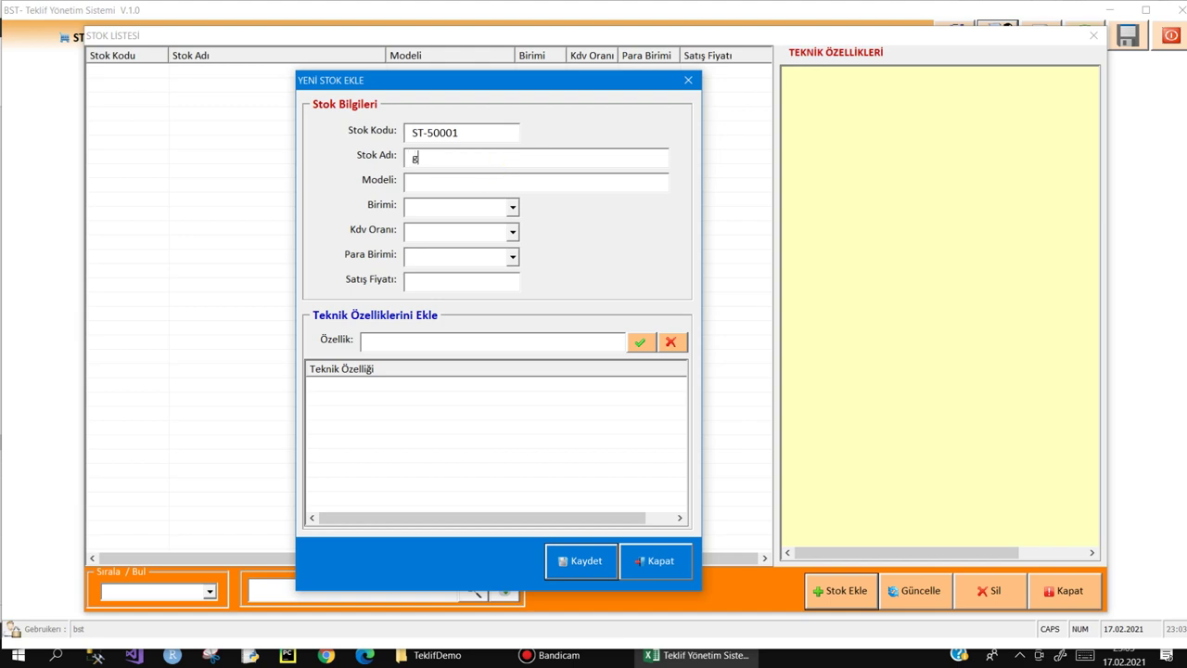
type("ER")
key("BackSpace")
key("BackSpace")
key("BackSpace")
key("BackSpace")
key("Caps_Lock")
type("r")
key("BackSpace")
key("BackSpace")
key("Caps_Lock")
type("GERİ")
type(" DÖNÜŞÜM ")
type("MAKİNESİ")
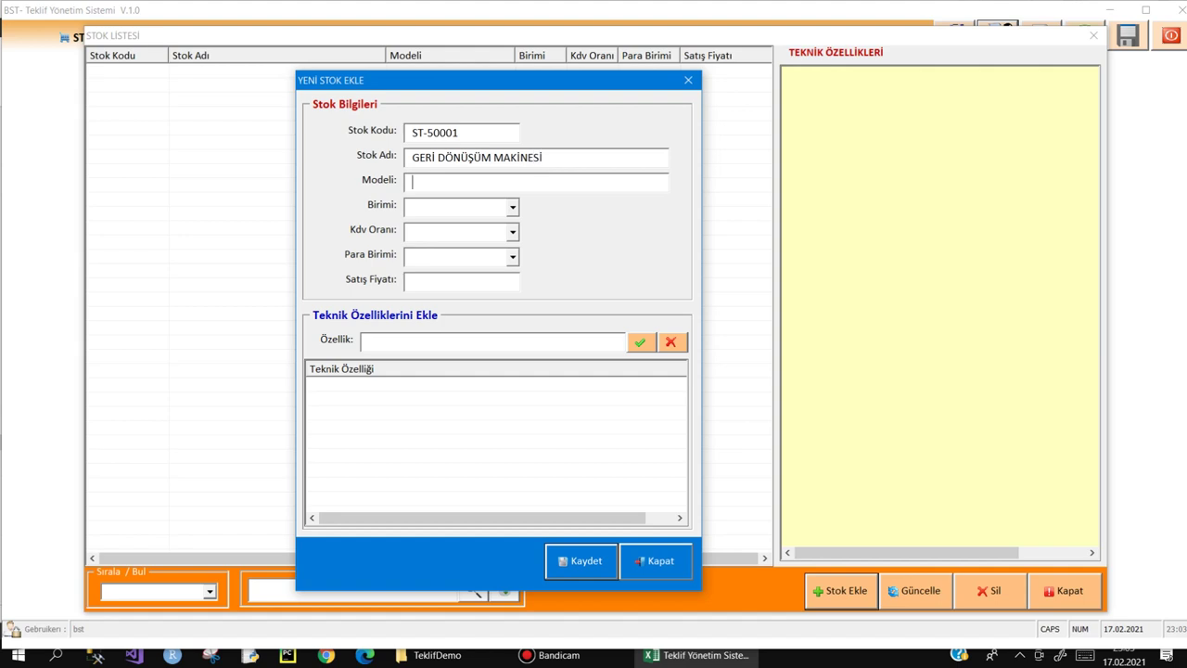
type("RX-")
type("400")
Set the unit to Adet, the VAT rate to %18 and the currency to TL
left_click(512, 207)
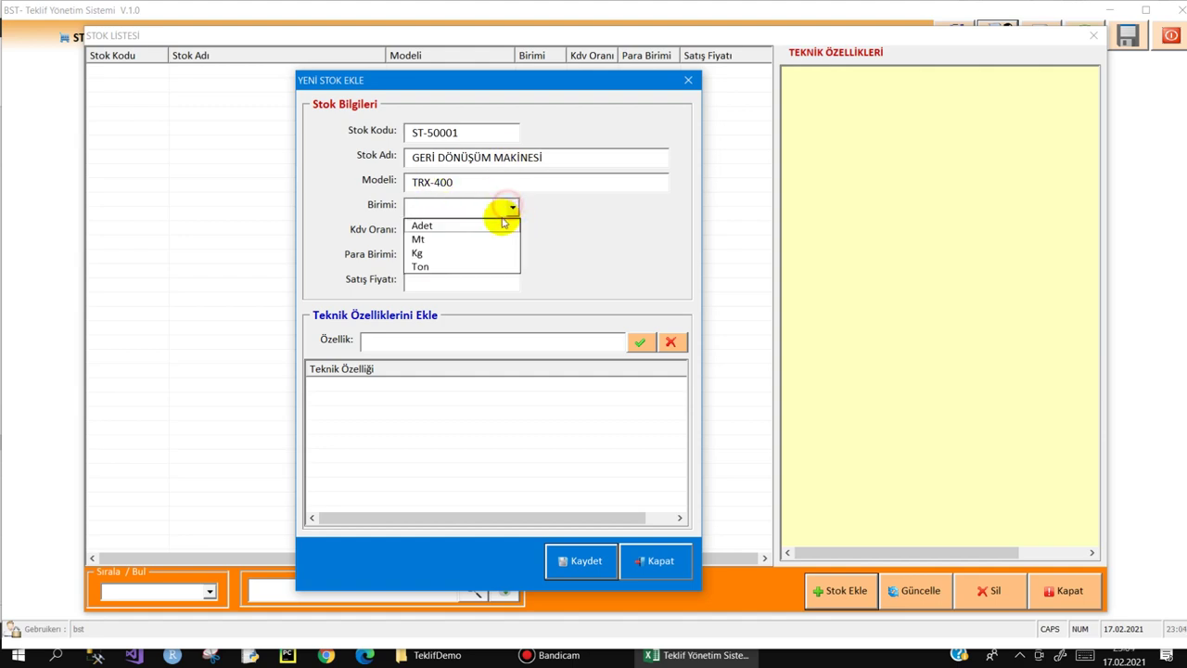
left_click(451, 225)
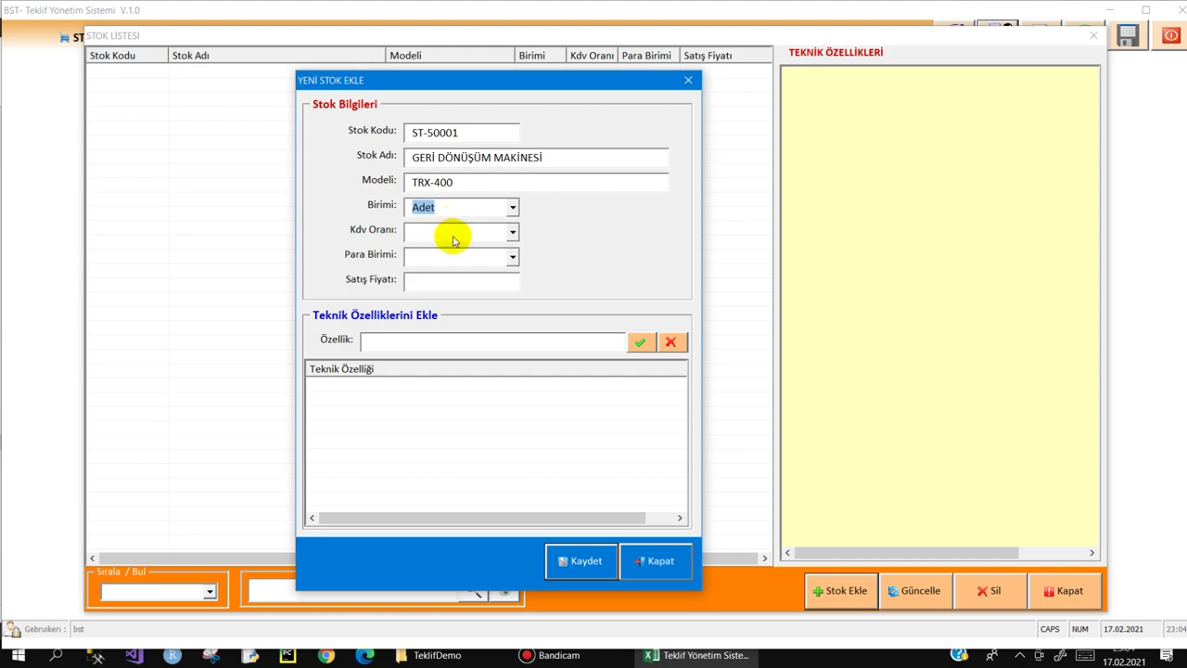
left_click(455, 235)
left_click(446, 275)
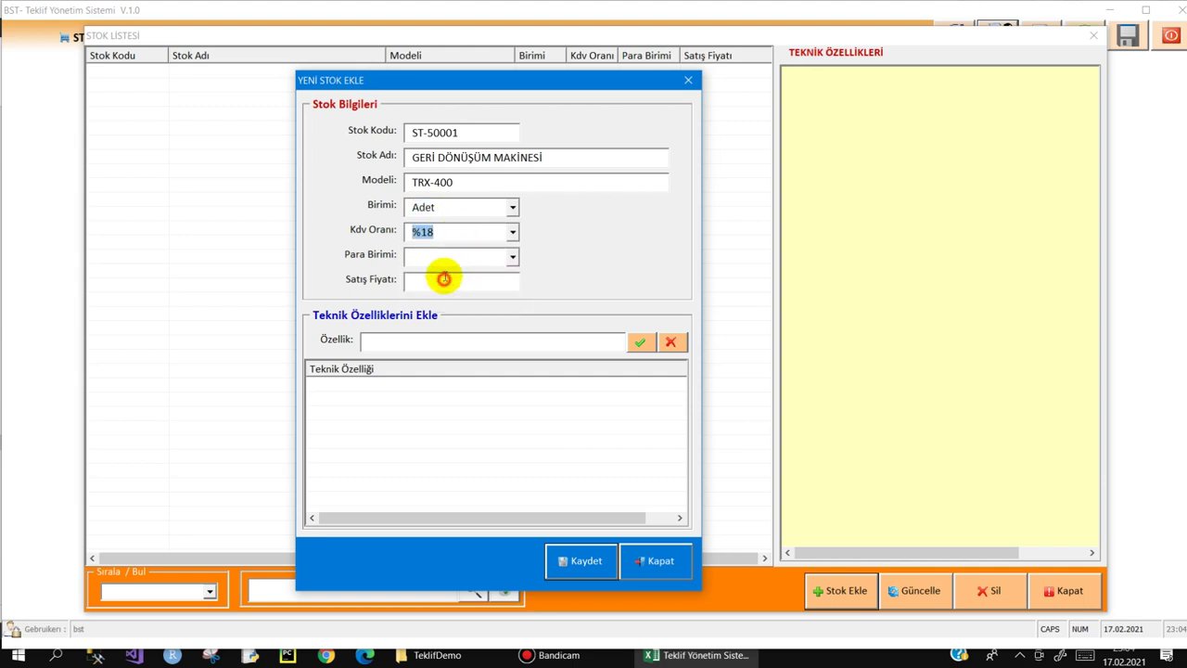
left_click(446, 258)
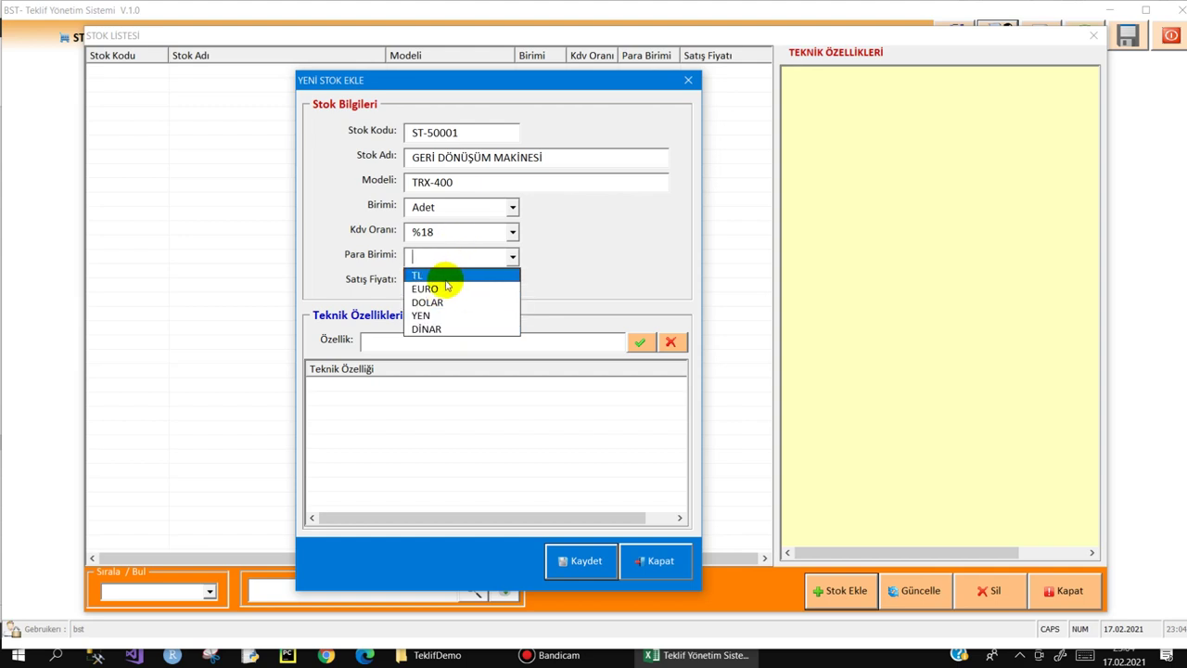
left_click(430, 275)
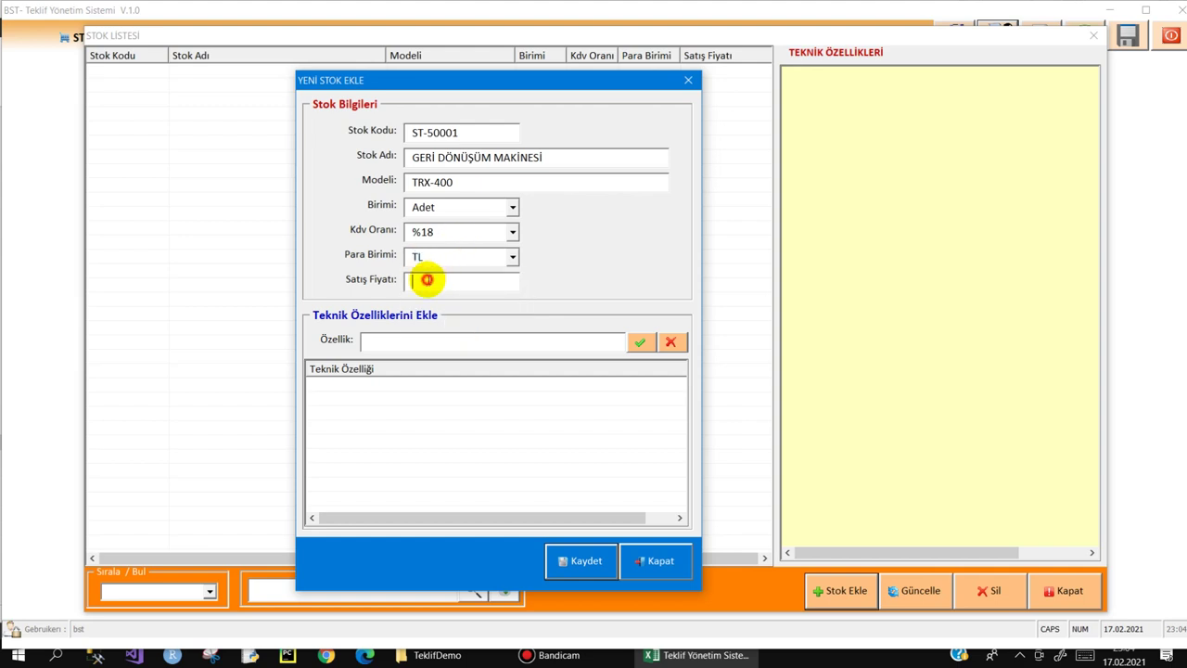
Enter sales price 350000 and add features FULL OTOMATİK and ÇEVRE DOSTU
type("3")
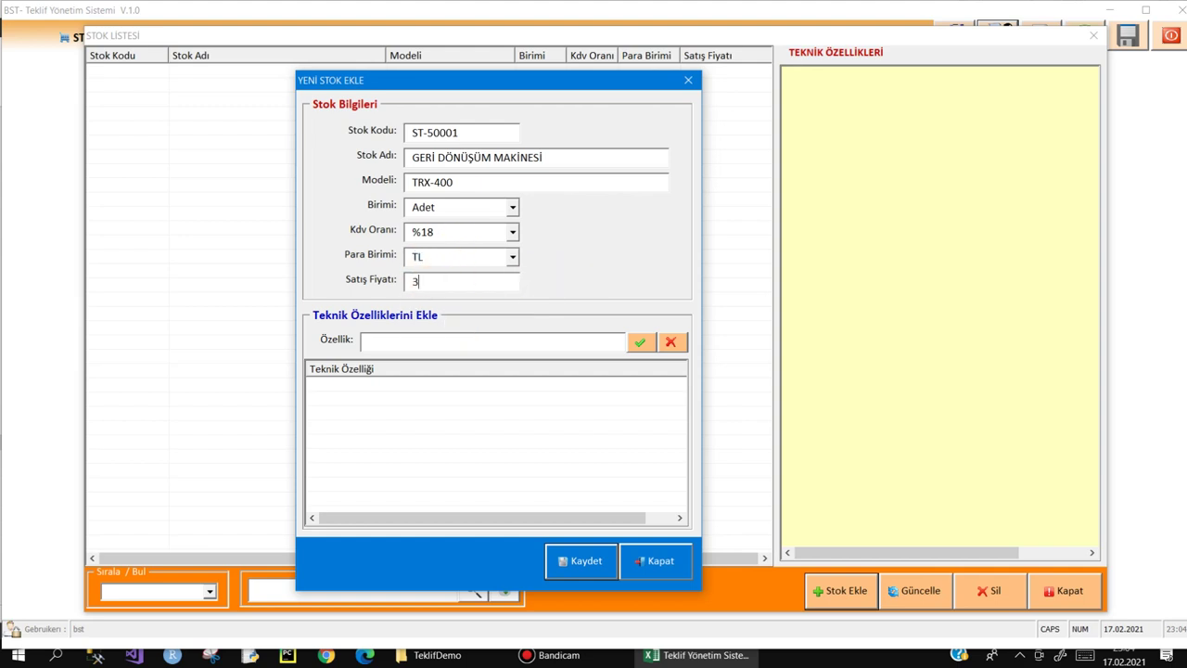
type("50000")
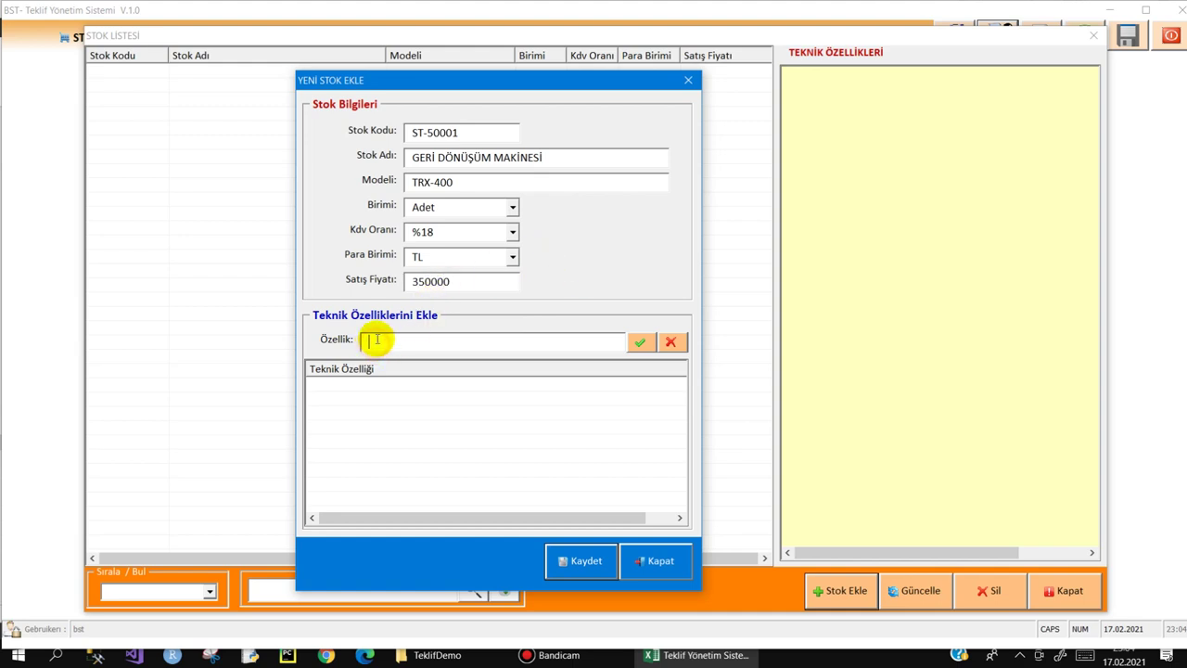
type("FUL")
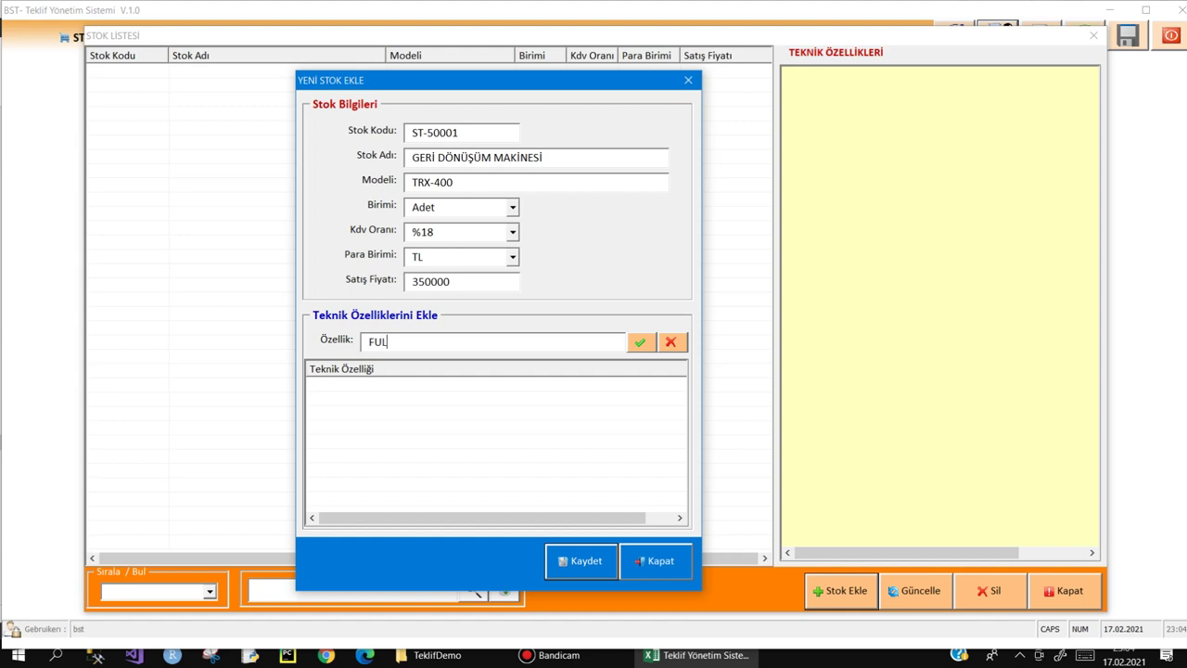
type("OOMA")
type("TİK")
key("Return")
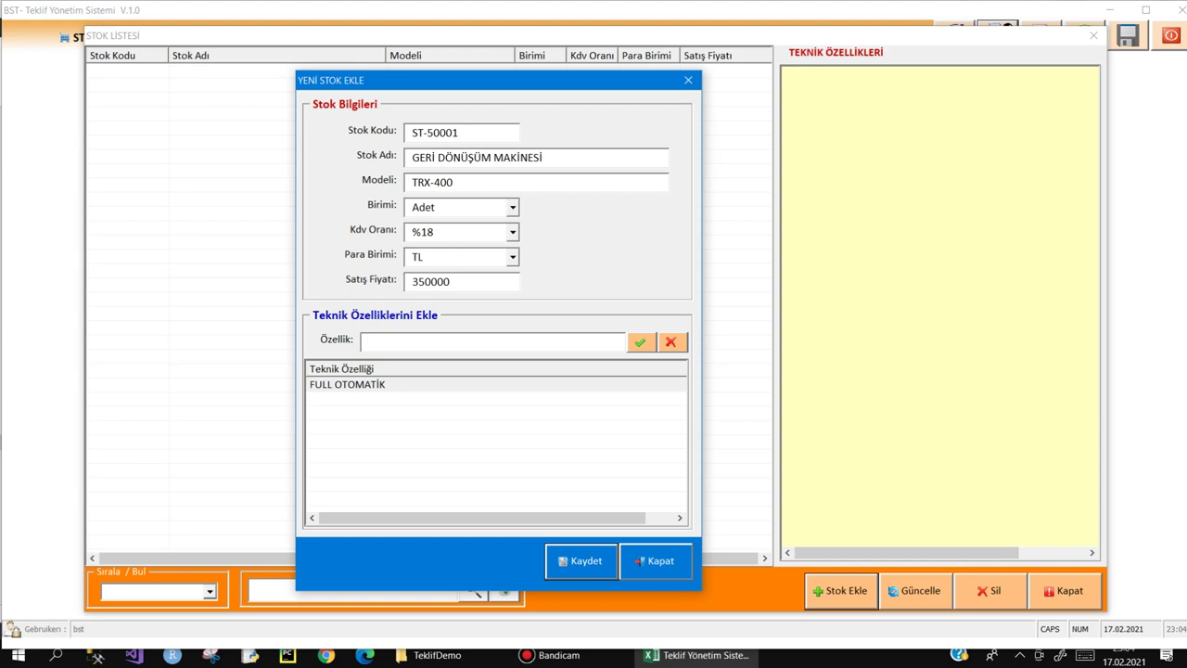
type("ÇEVRE")
type(" DOSTU")
key("Return")
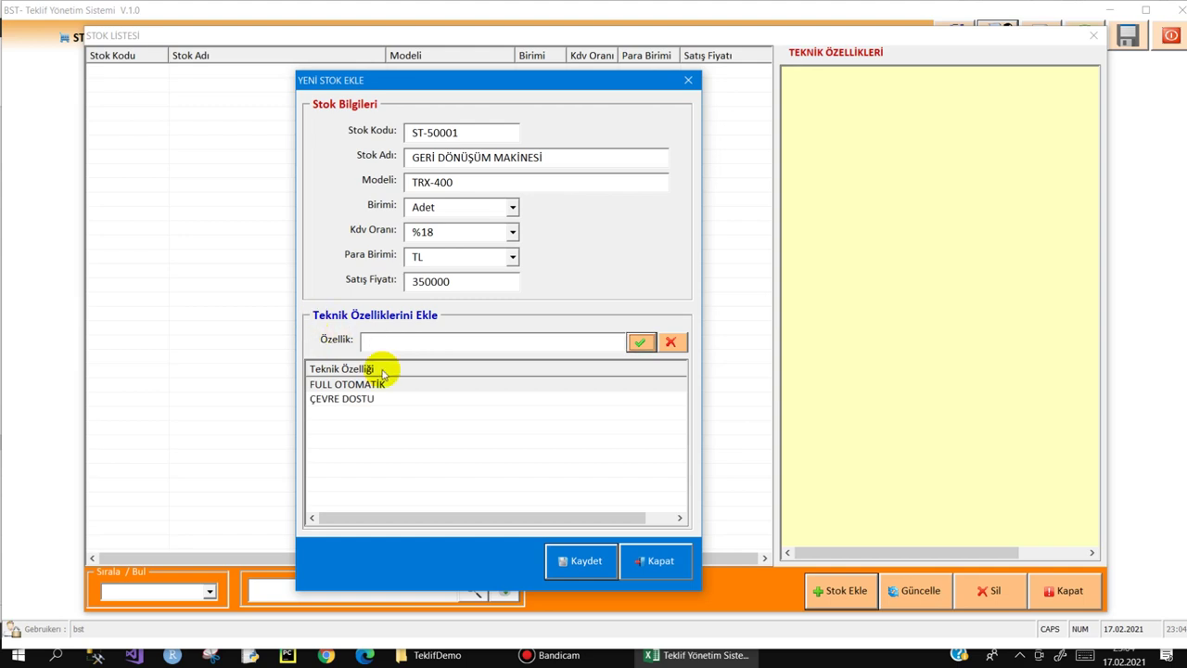
Save and confirm the stock item, then check its two features in the list
left_click(566, 560)
left_click(572, 383)
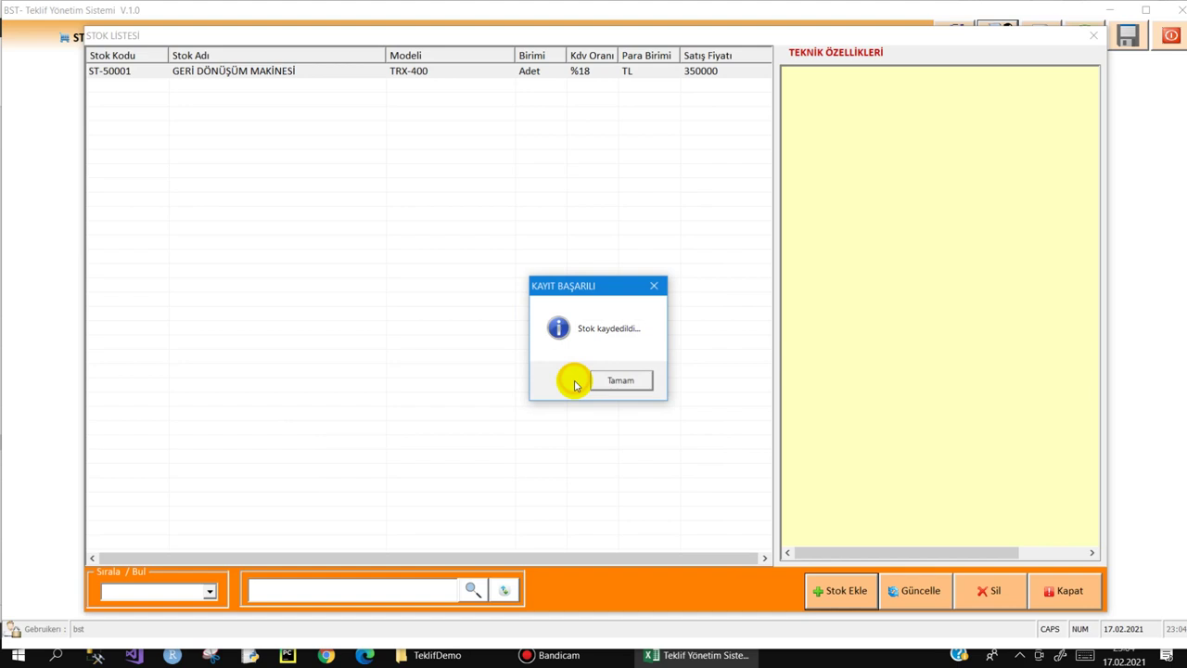
left_click(623, 379)
left_click(404, 71)
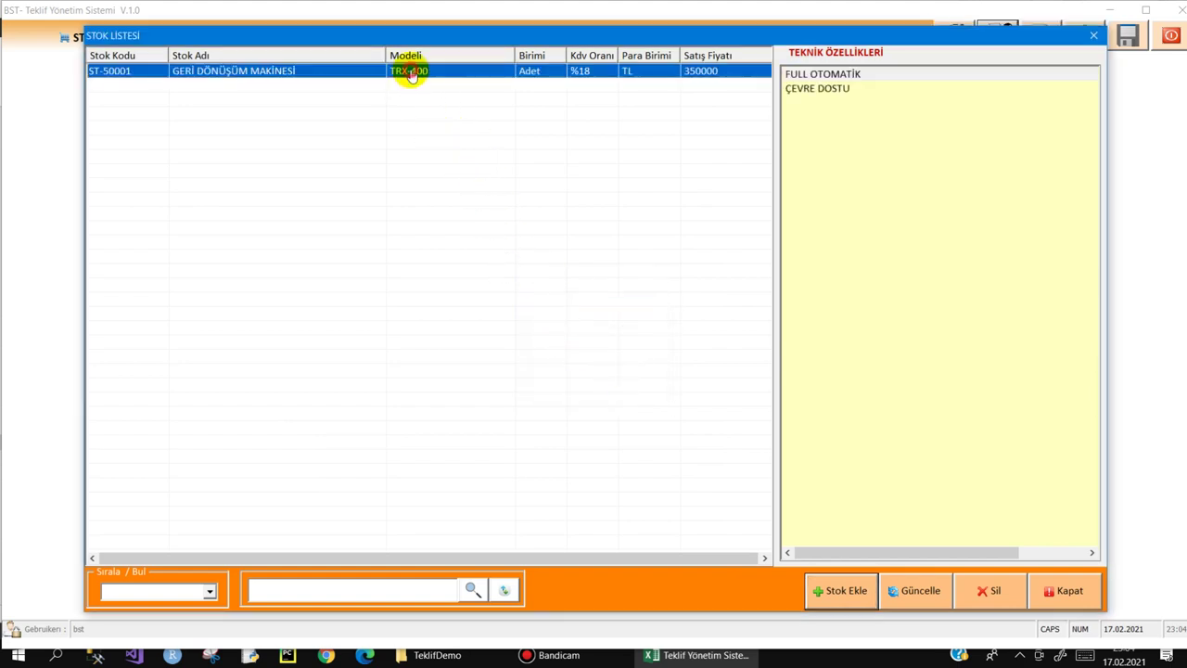
left_click(837, 88)
left_click(828, 74)
left_click(533, 75)
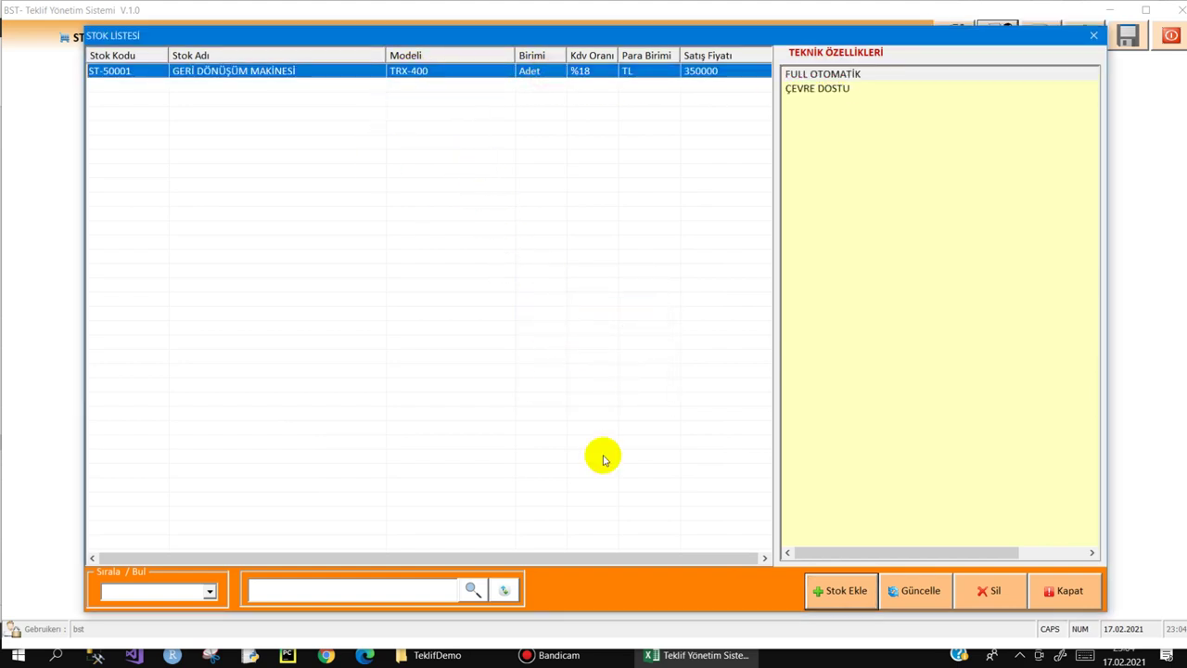
Start stock item ÖĞÜTME MAKİNESİ, model TR-600, with Adet, %8, TL and price 40000
left_click(835, 591)
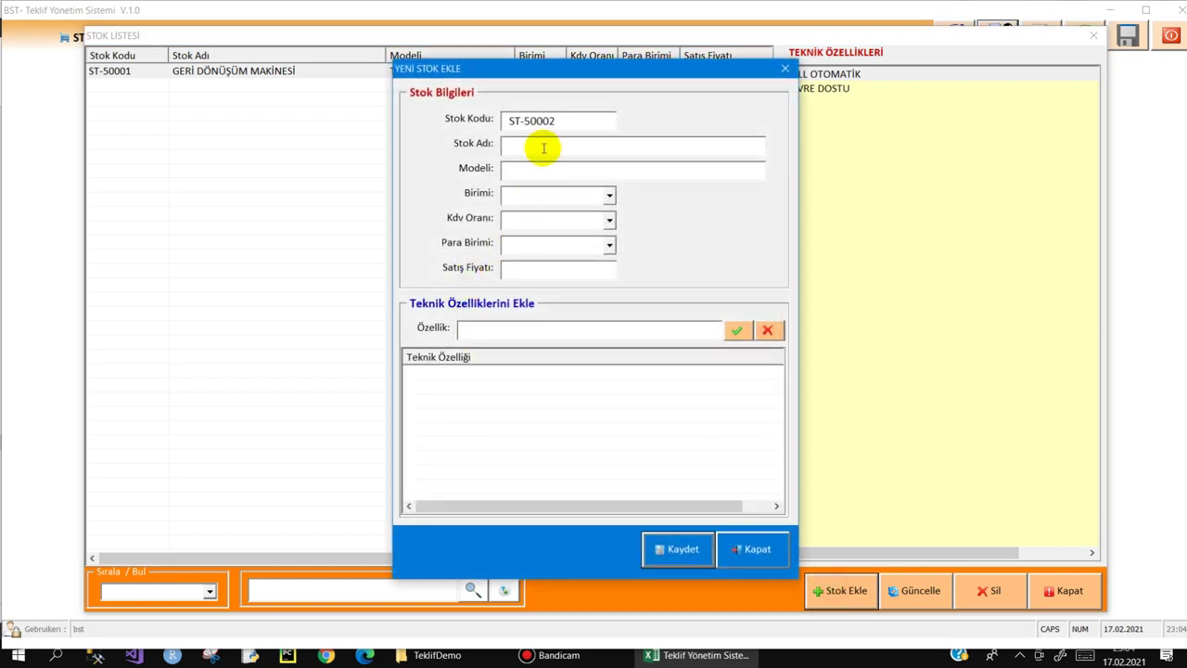
left_click_drag(512, 67, 371, 112)
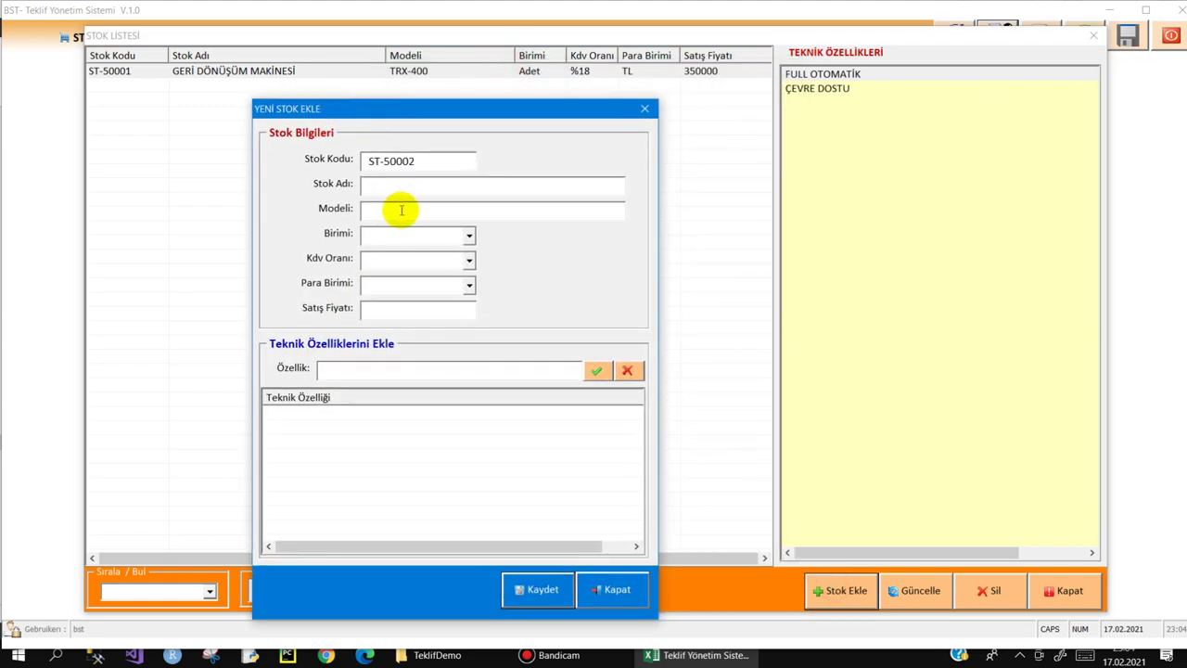
type("Ö")
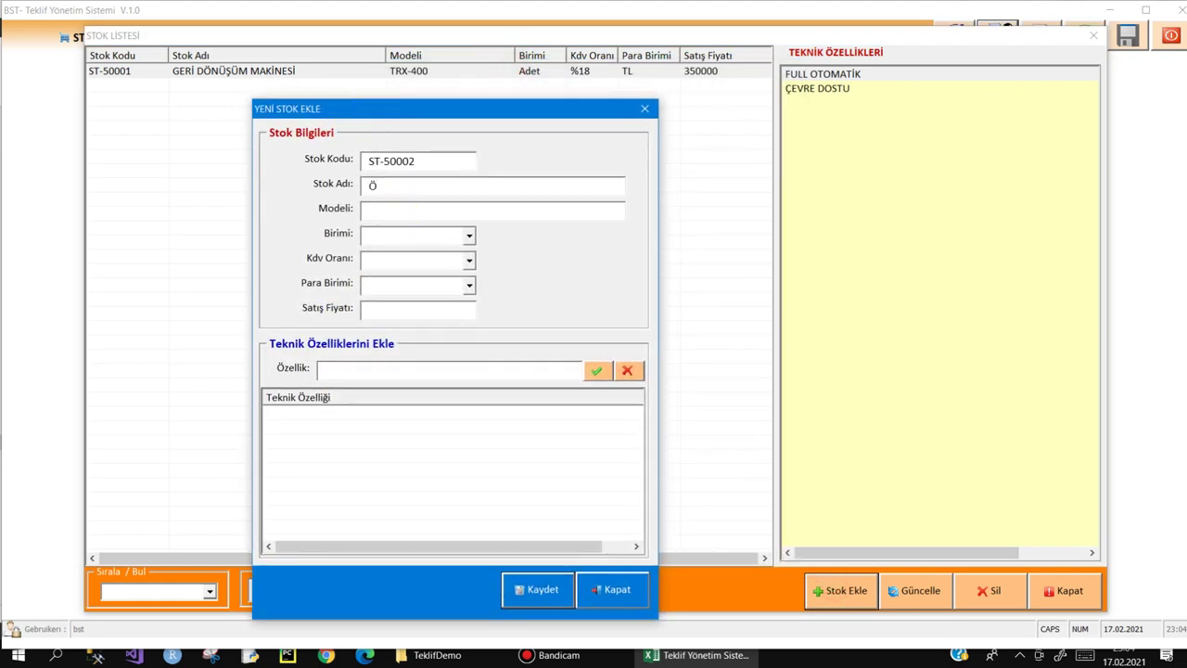
type("ĞÜTME MAKİ")
type("NESİ")
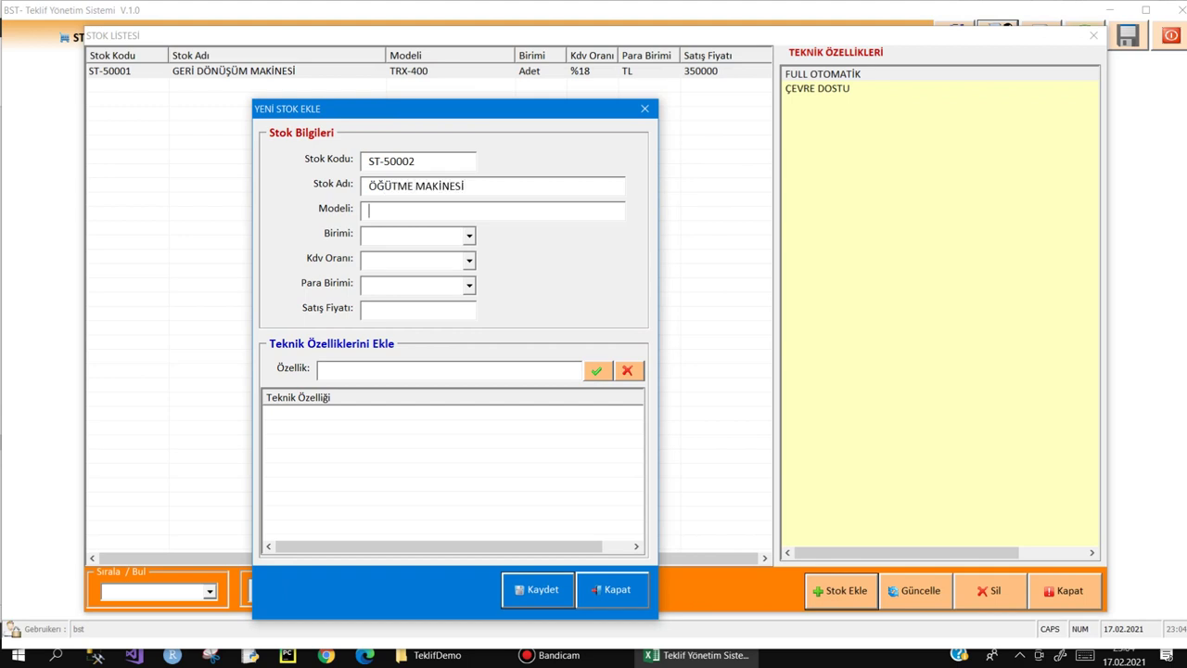
type("TR-")
type("600")
key("Tab")
key("Down")
key("Tab")
key("Down")
key("Tab")
key("Down")
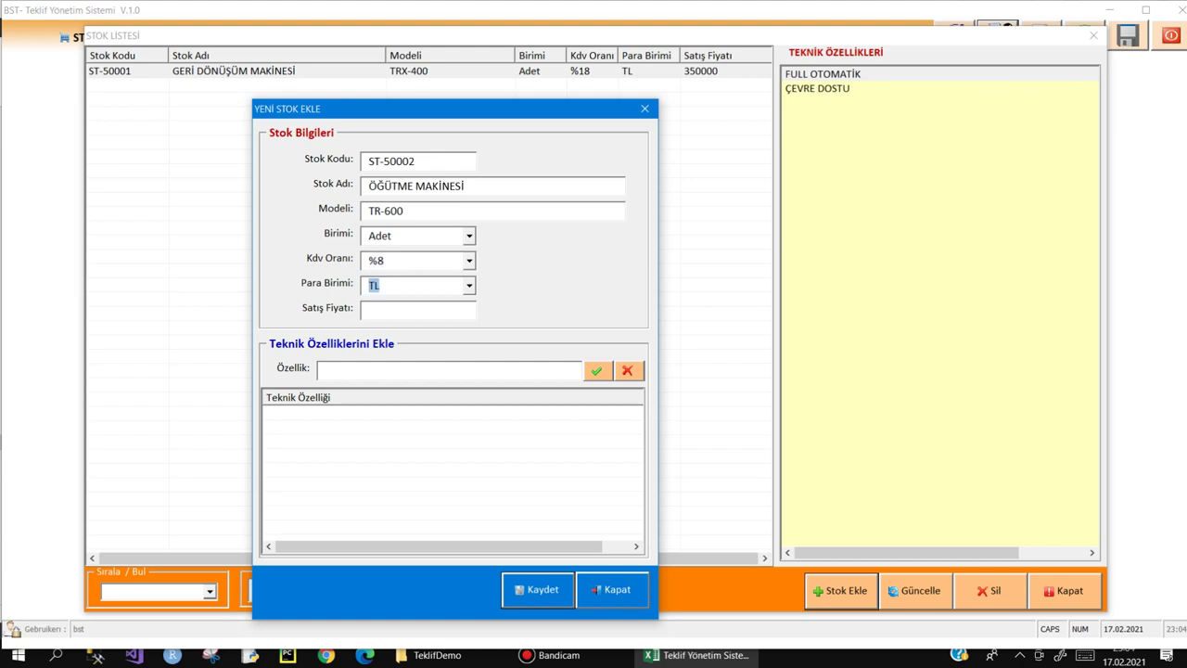
key("Tab")
type("0000")
Add features EEKTRİK TASARUFLU and ELMAS DİŞLİ, then save and confirm the item
type("E")
type("EKTRİ")
type("K TASAR")
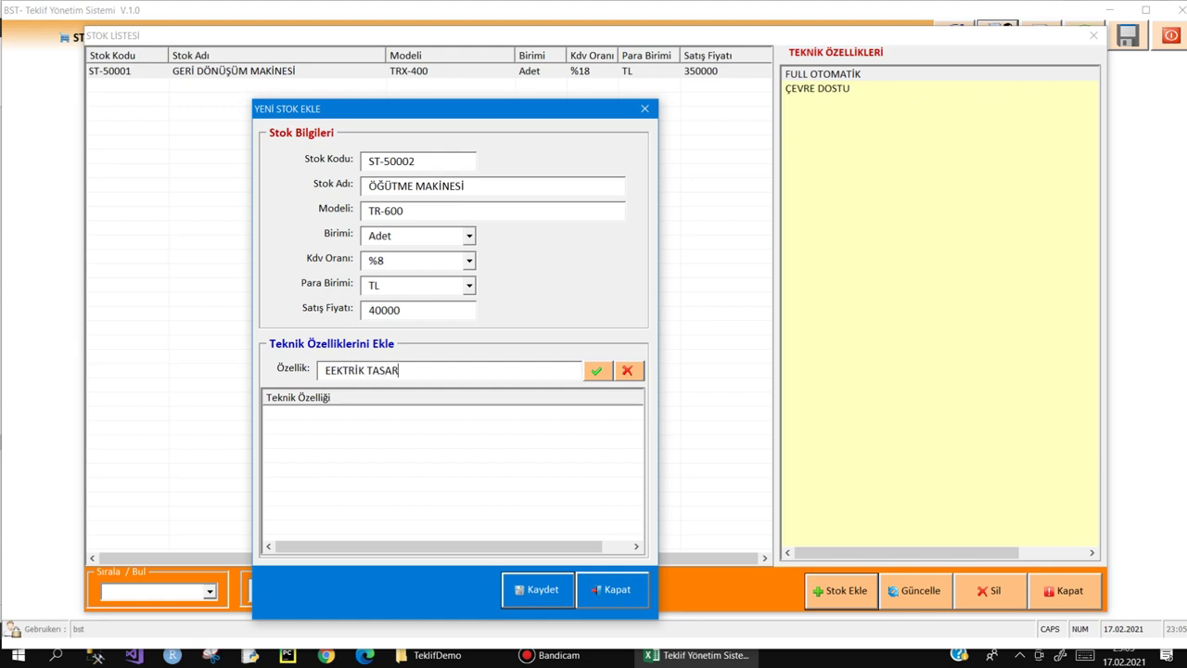
type("UFLU")
key("Return")
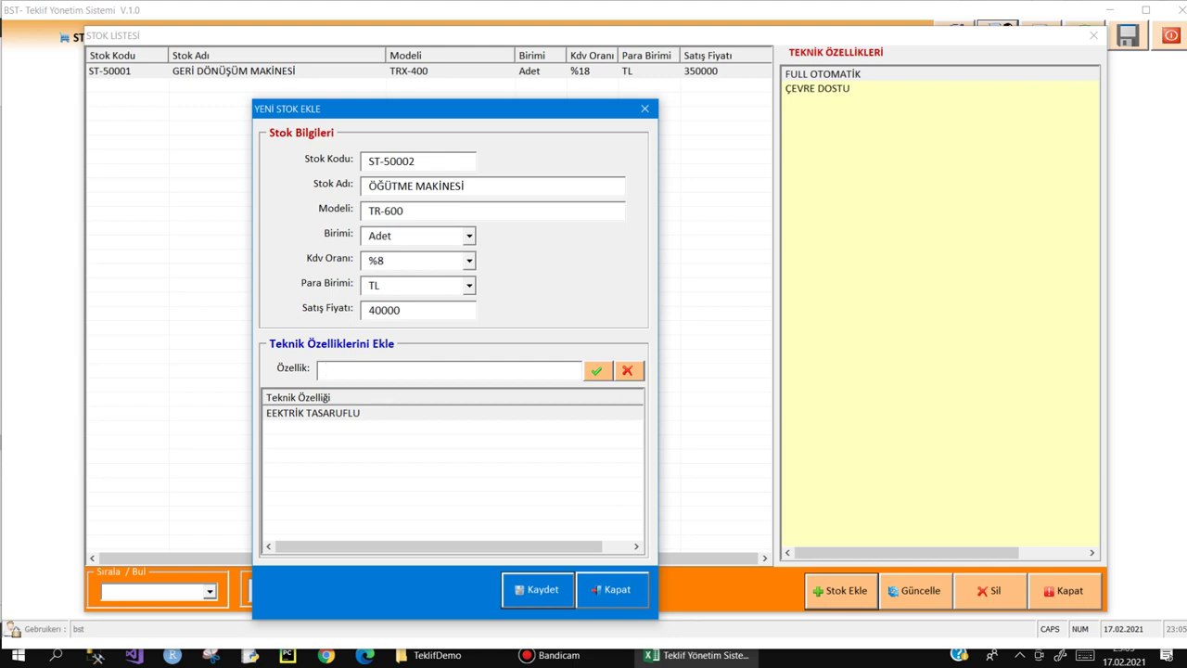
type("ELMAS ")
type("DİŞLİ")
key("BackSpace")
key("BackSpace")
type("İ")
key("Return")
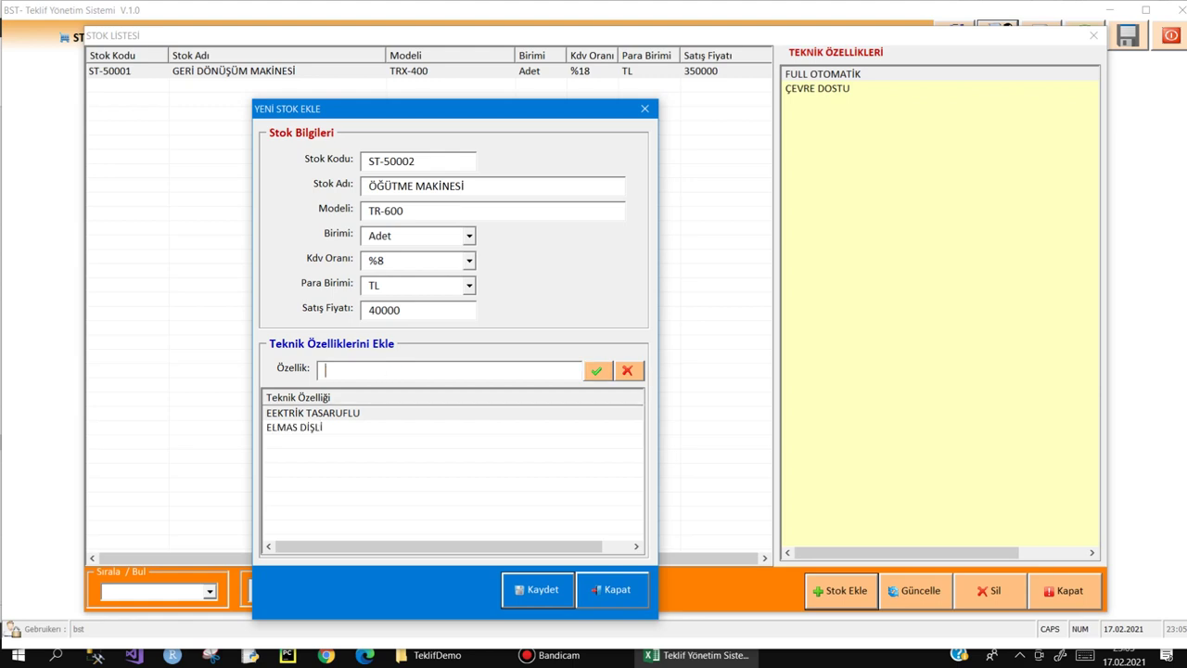
left_click(538, 585)
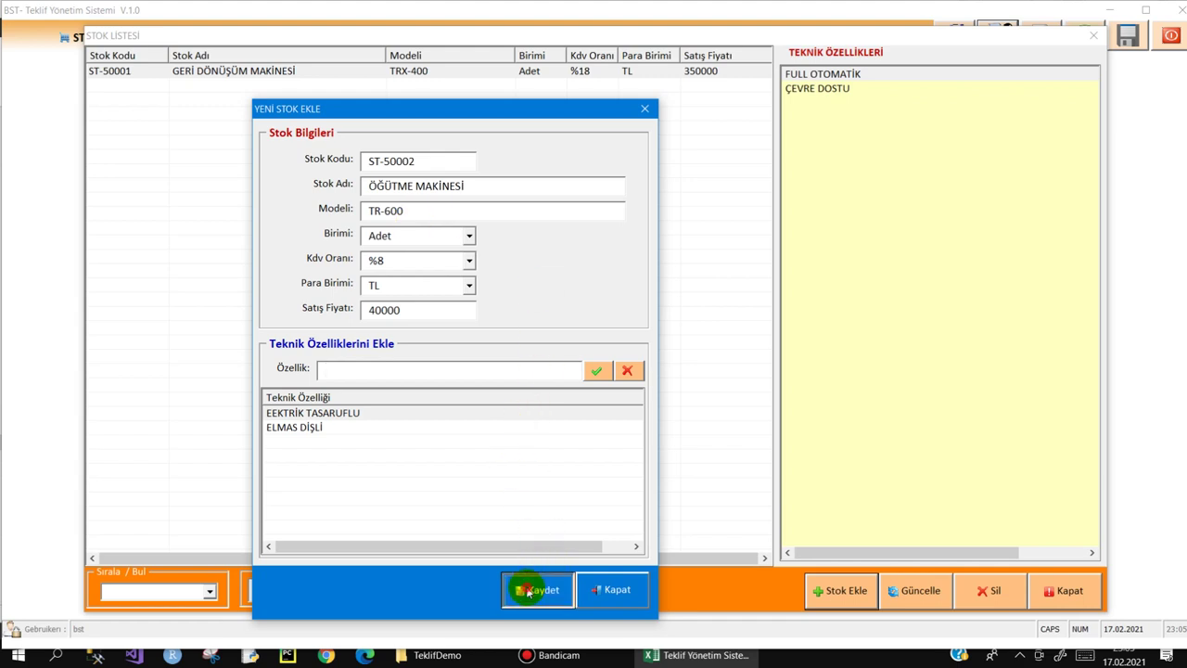
left_click(562, 377)
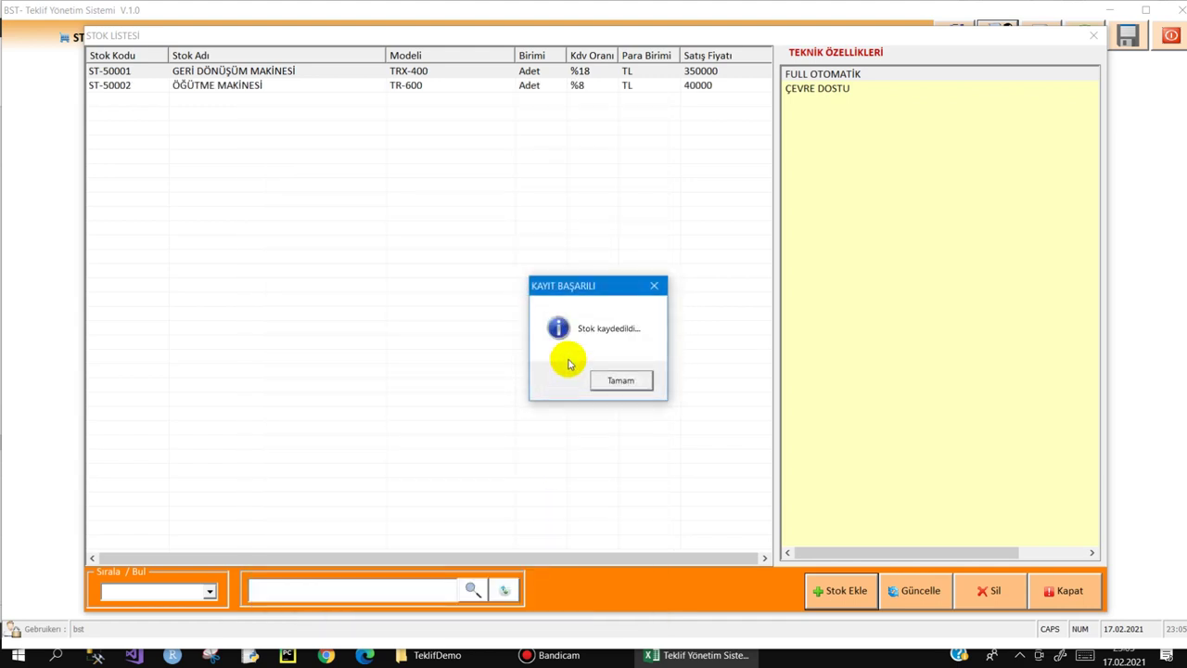
Dismiss the saved message and review the features of both stock items
left_click(620, 380)
left_click(271, 86)
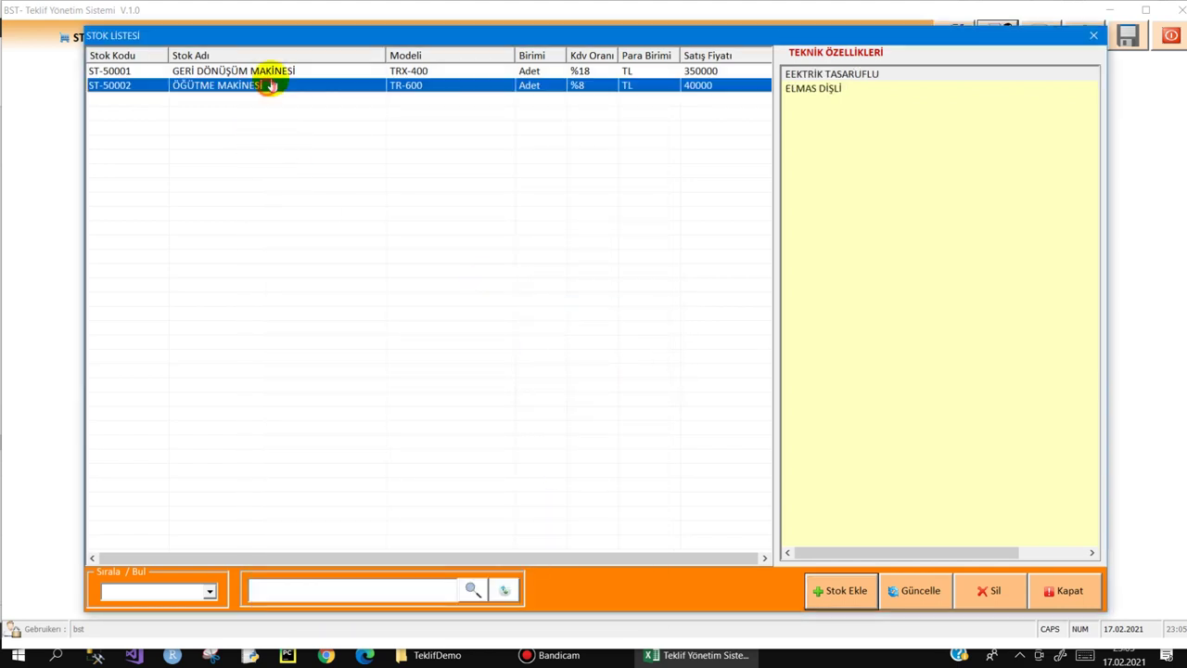
left_click(282, 74)
left_click(299, 86)
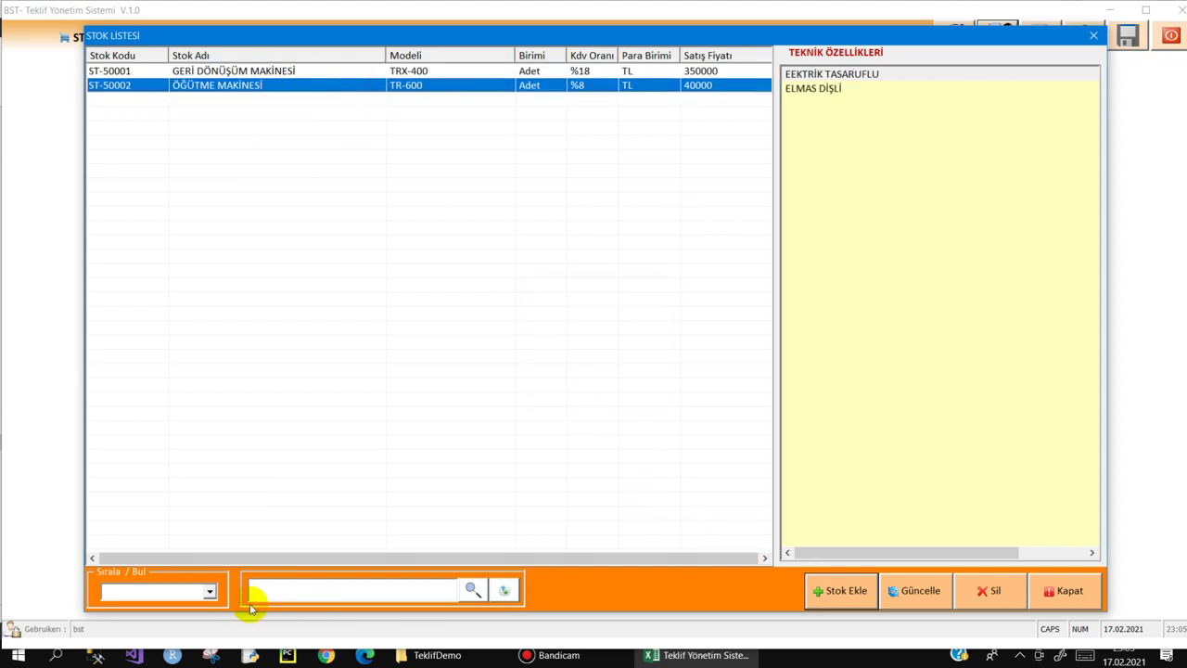
Set Sırala/Bul to Stok Adı and search the stock list for 'GER'
left_click(210, 591)
left_click(180, 616)
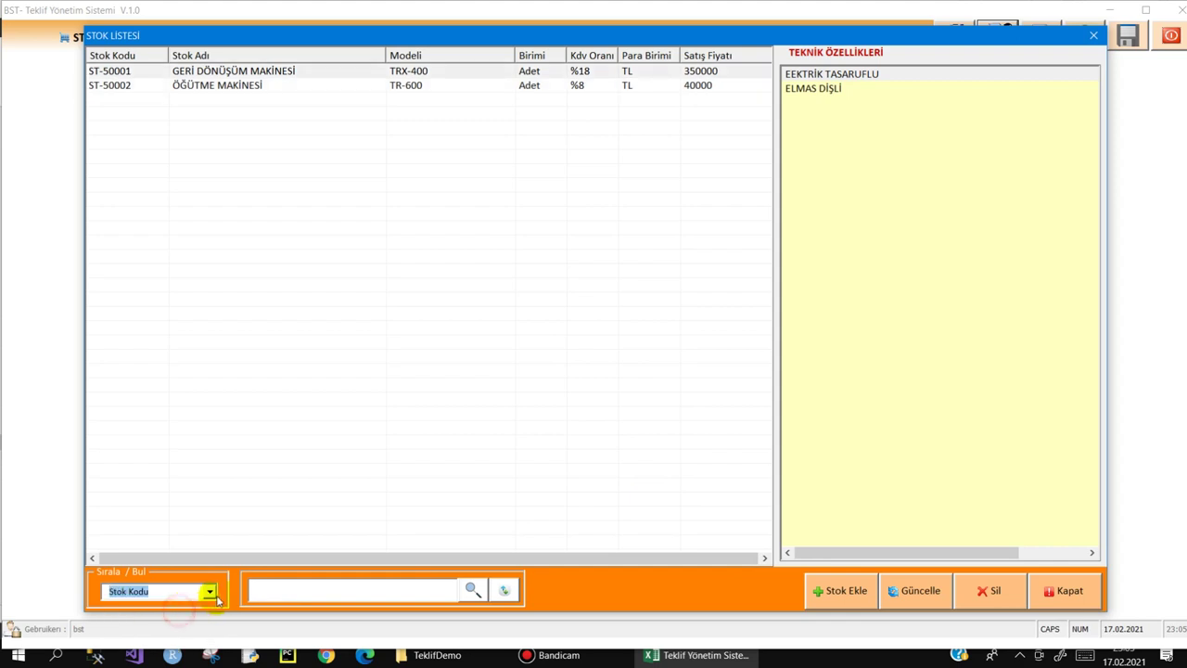
left_click(211, 591)
left_click(180, 619)
left_click(210, 591)
left_click(171, 631)
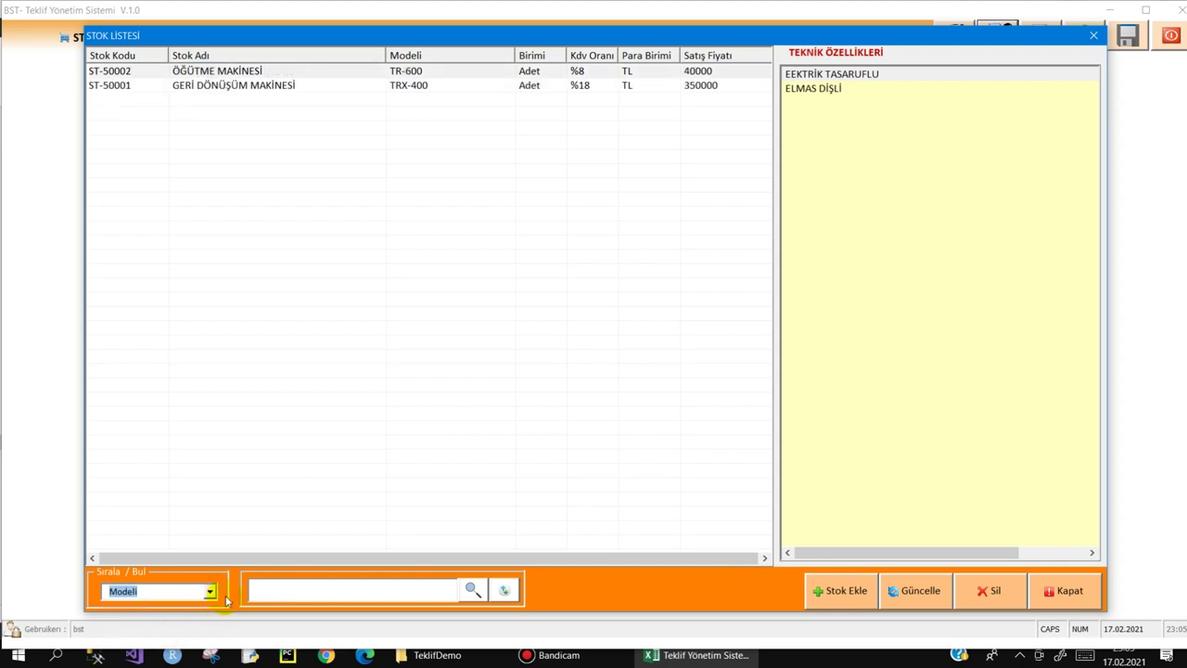
left_click(210, 591)
left_click(159, 623)
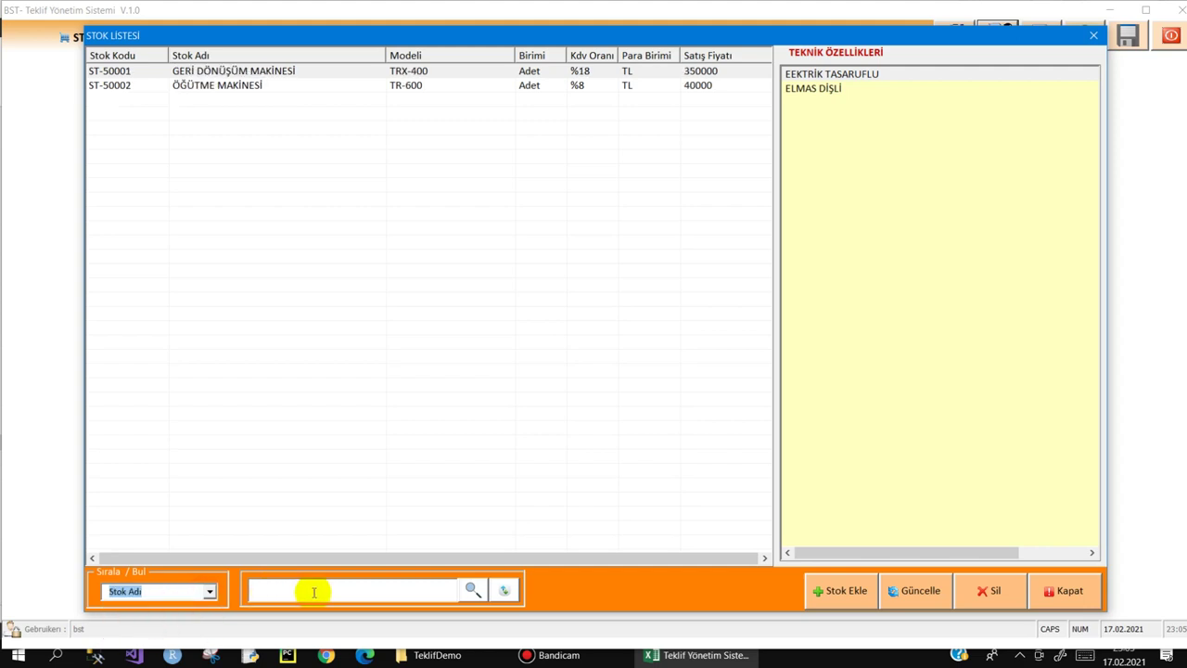
left_click(402, 596)
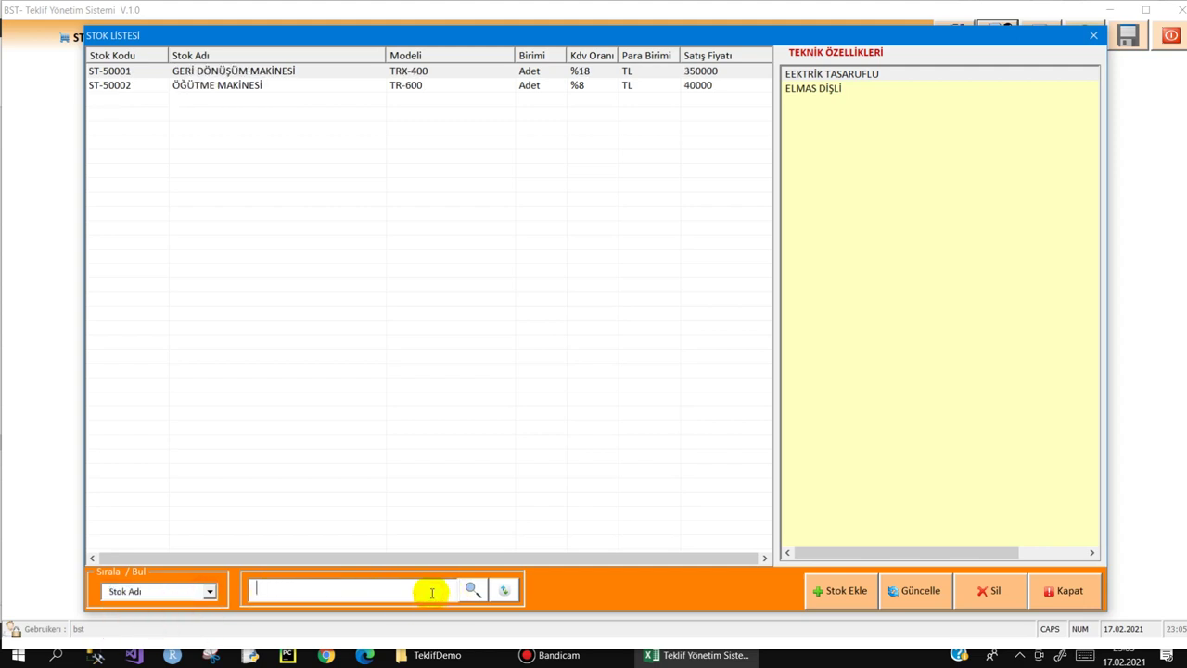
type("GER")
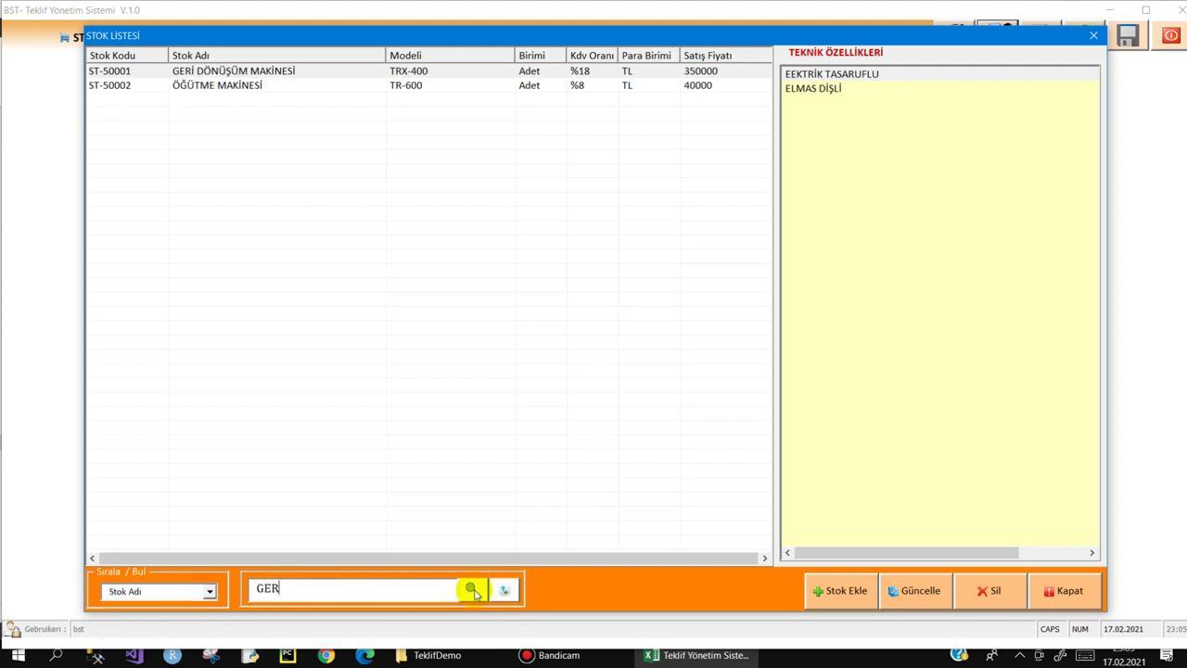
left_click(473, 589)
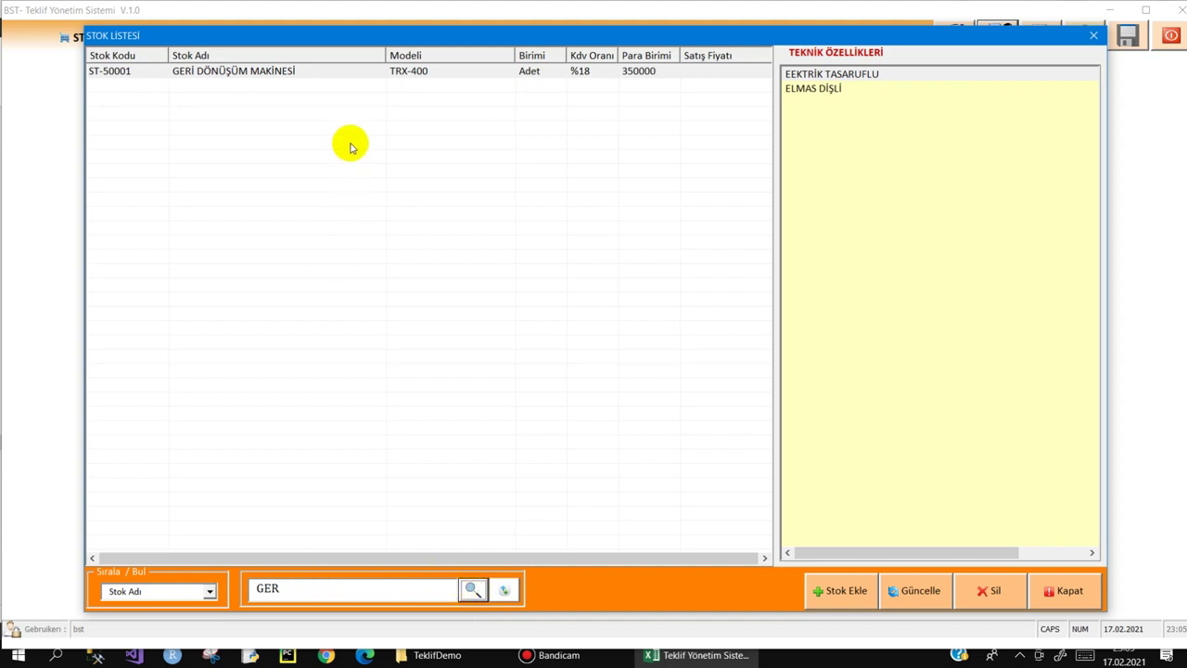
Clear the search and update ST-50001 after deleting its ÇEVRE DOSTU feature
left_click(504, 590)
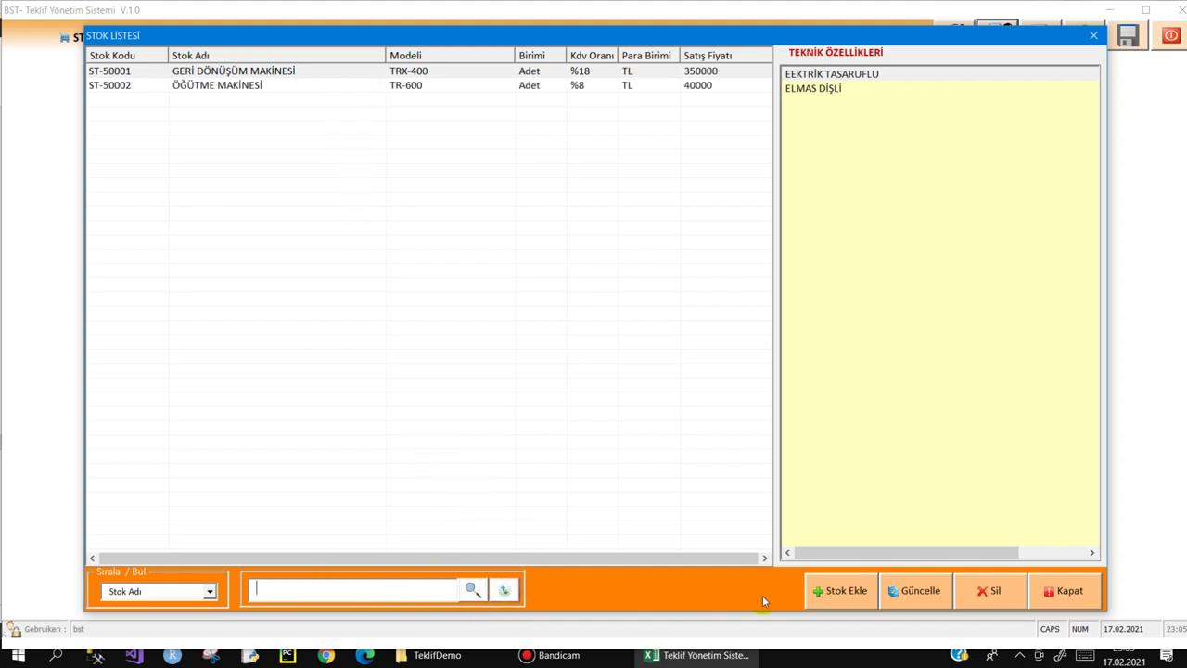
left_click(904, 591)
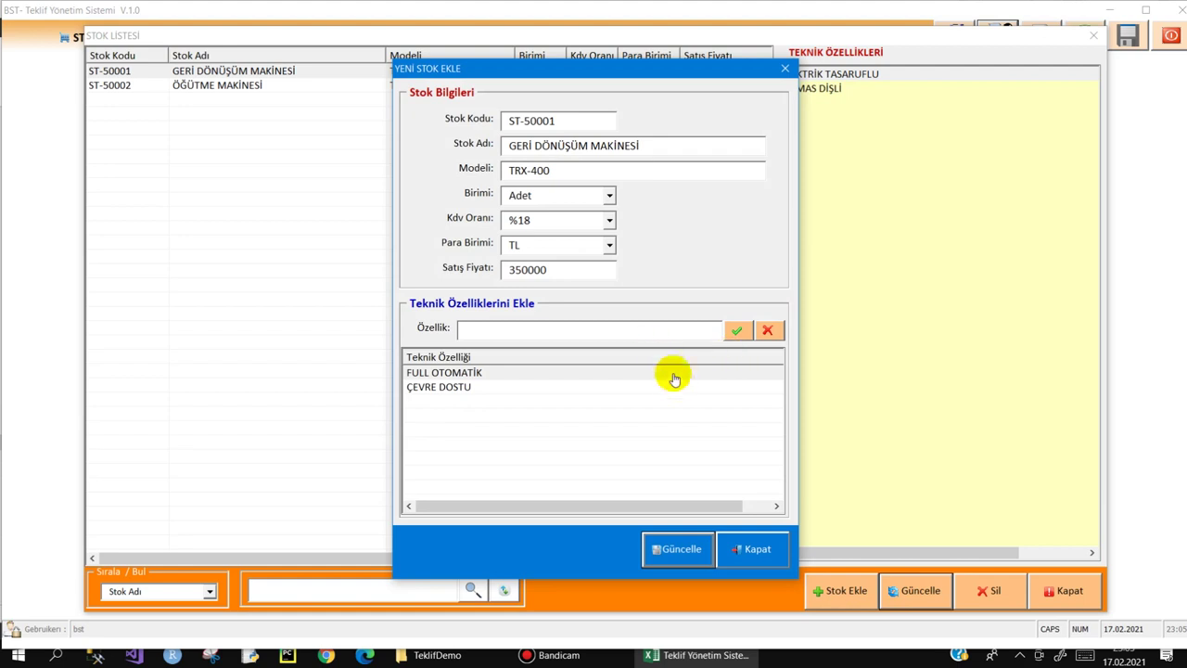
left_click(501, 386)
left_click(767, 331)
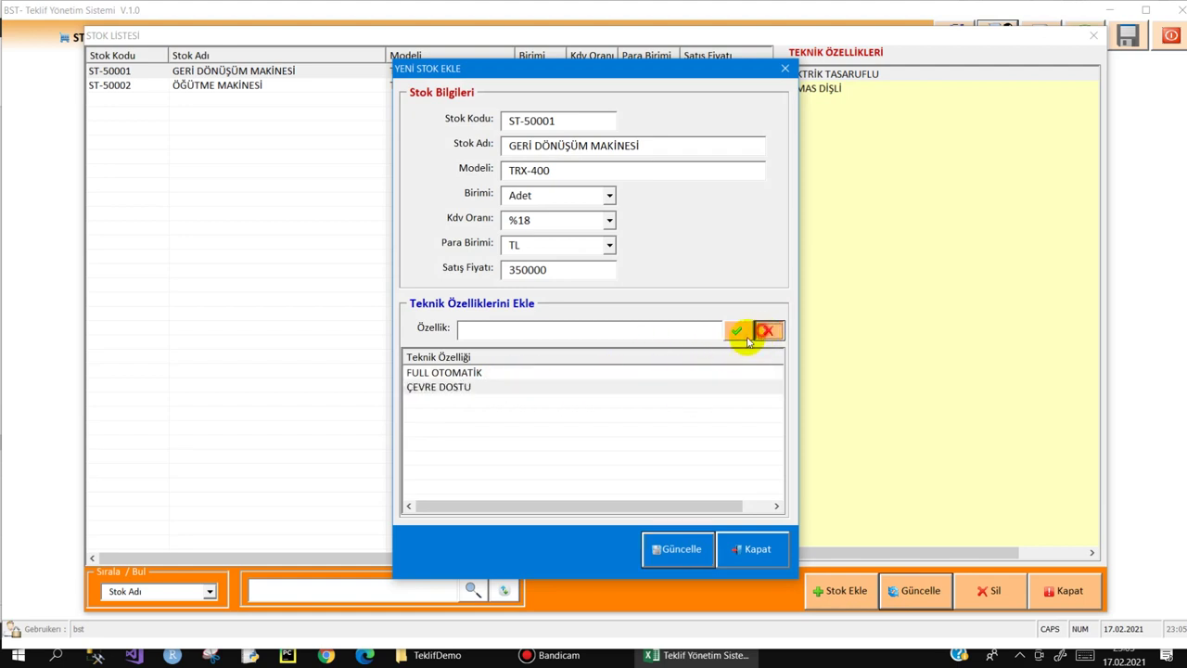
left_click(691, 549)
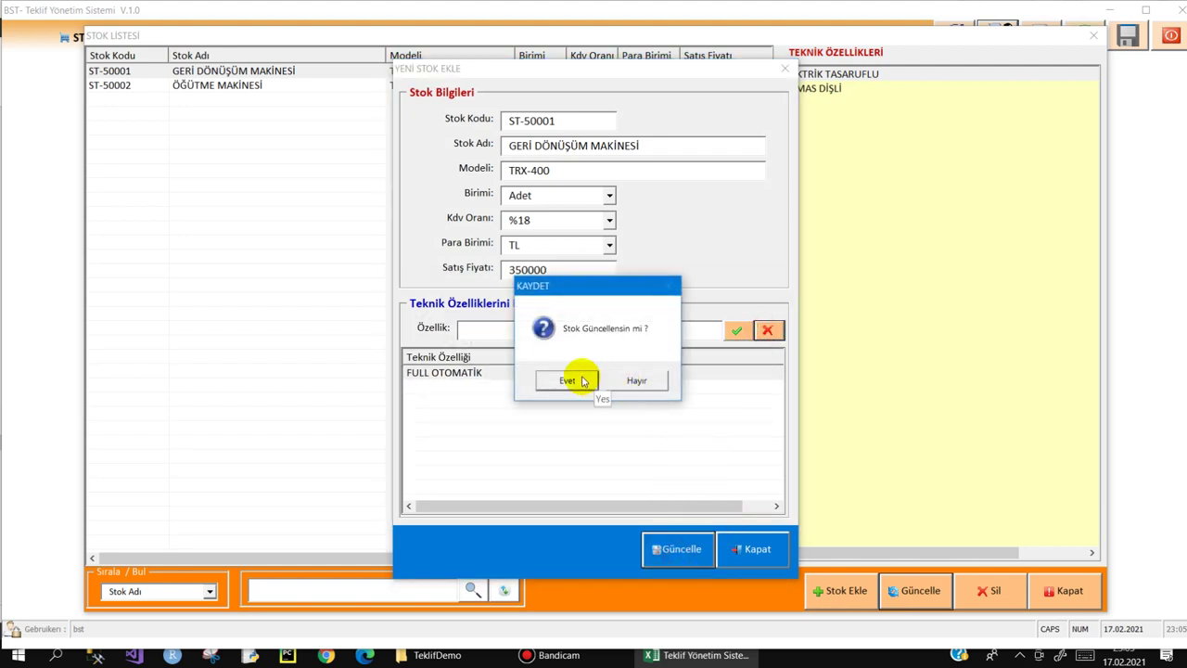
left_click(568, 378)
left_click(607, 382)
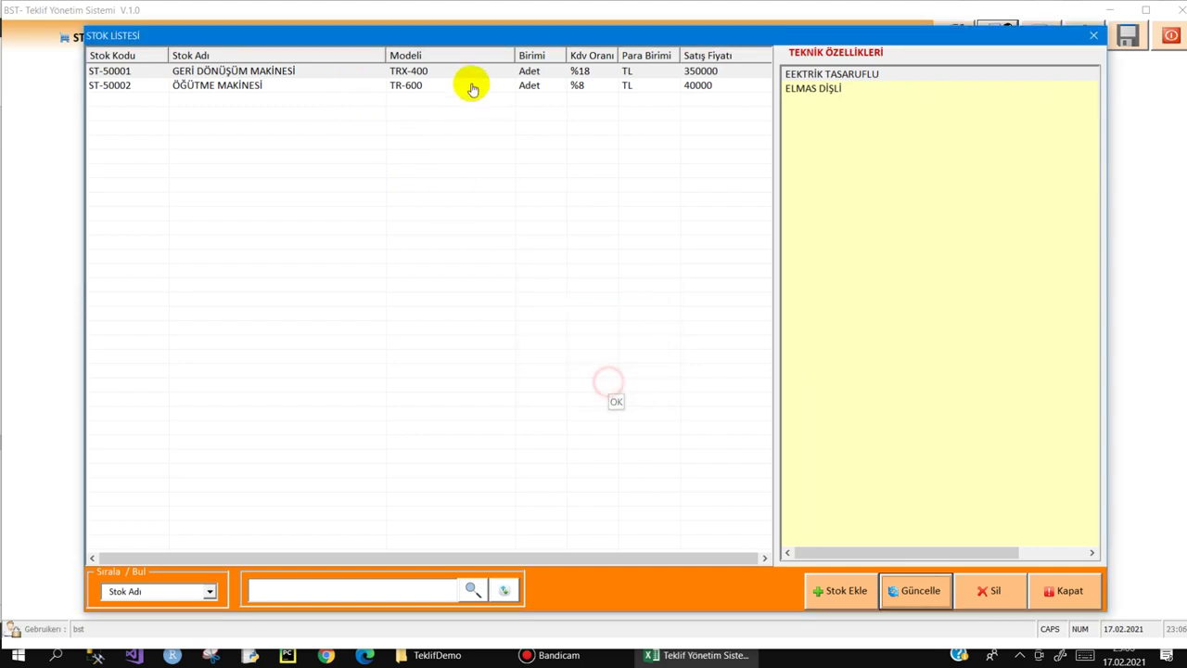
Compare the features of GERİ DÖNÜŞÜM MAKİNESİ and ÖĞÜTME MAKİNESİ
left_click(474, 72)
left_click(479, 83)
left_click(476, 72)
left_click(477, 86)
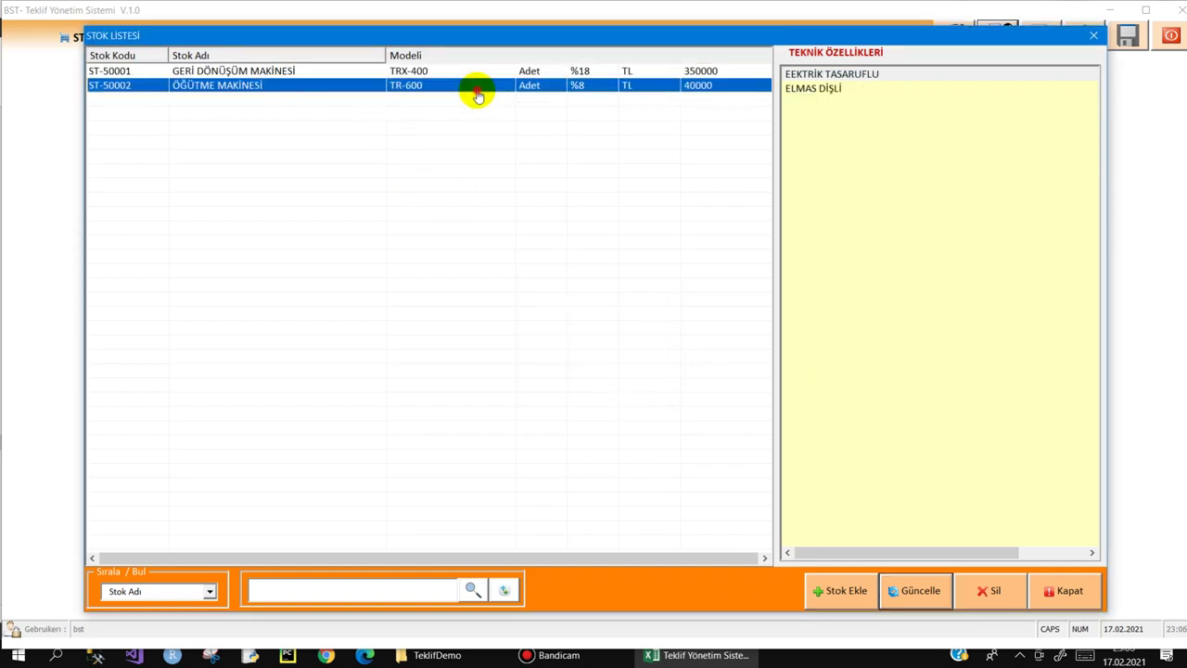
left_click(476, 73)
left_click(477, 86)
left_click(476, 73)
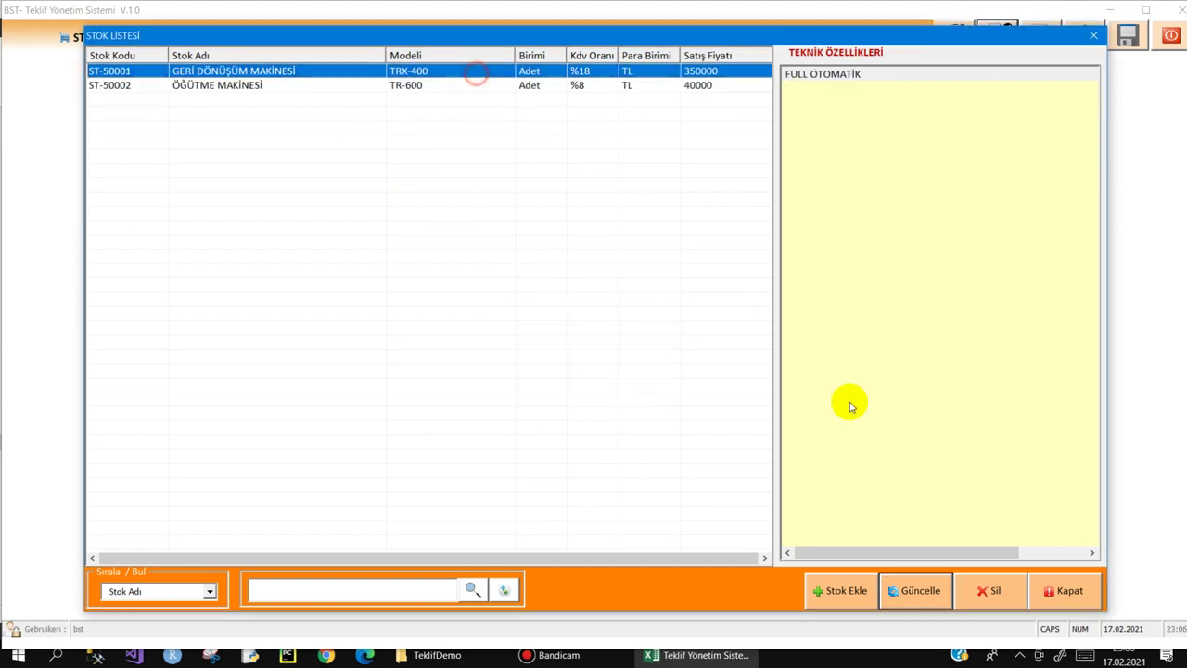
Cancel a deletion of GERİ DÖNÜŞÜM MAKİNESİ and close the stock list
left_click(988, 591)
left_click(661, 379)
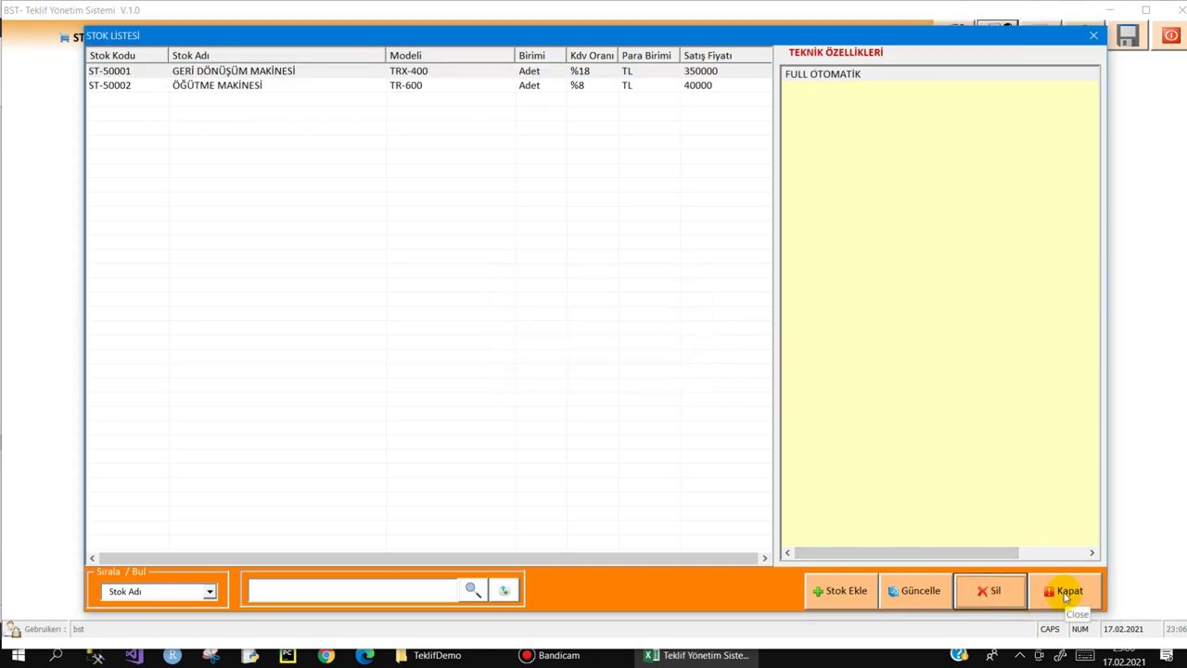
left_click(1058, 590)
Reopen the stock list from the STOK menu and close it again
left_click(86, 54)
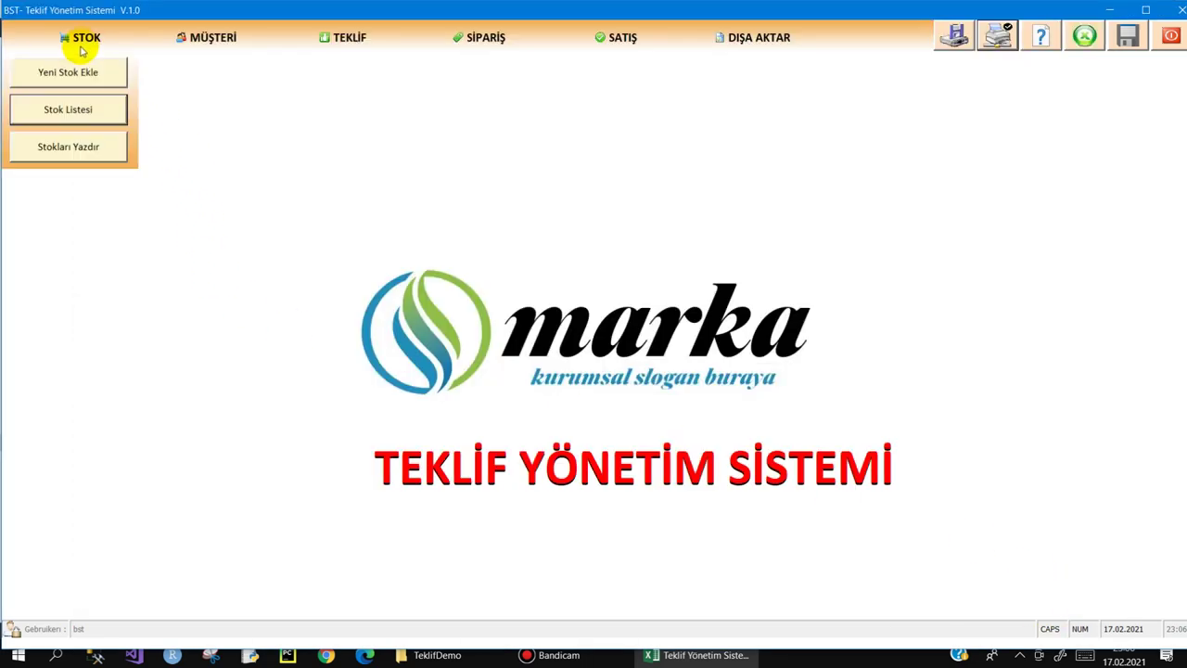
left_click(79, 108)
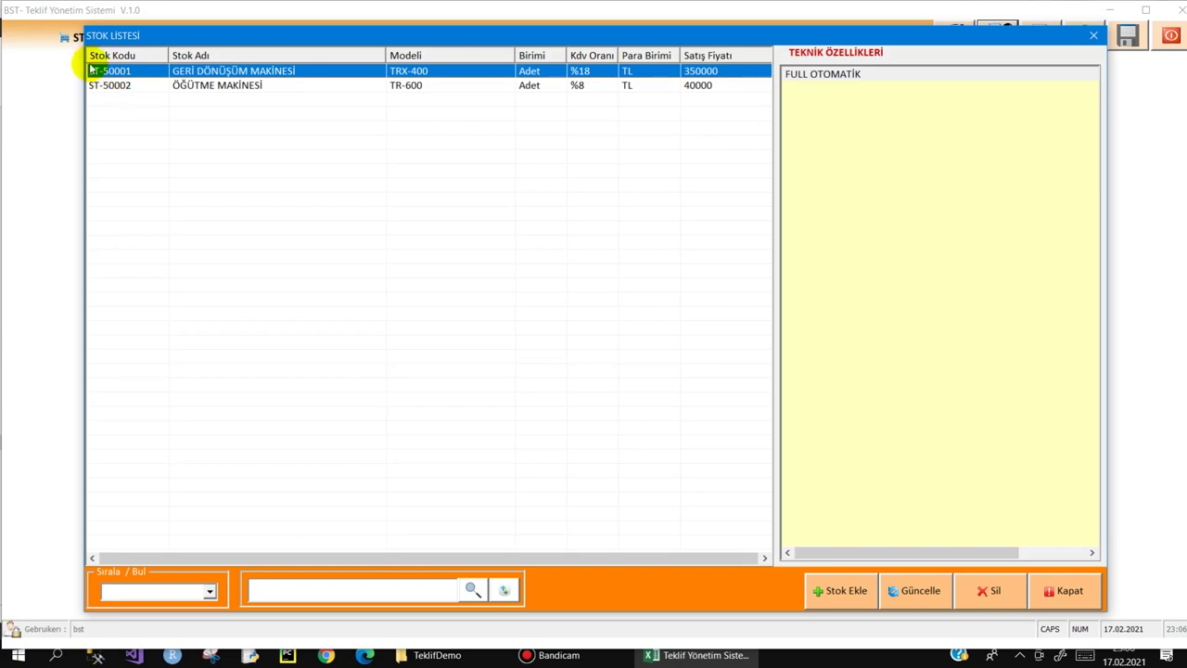
left_click(82, 37)
Open Müşteri Listesi from the MÜŞTERİ menu and start a new customer record
left_click(205, 38)
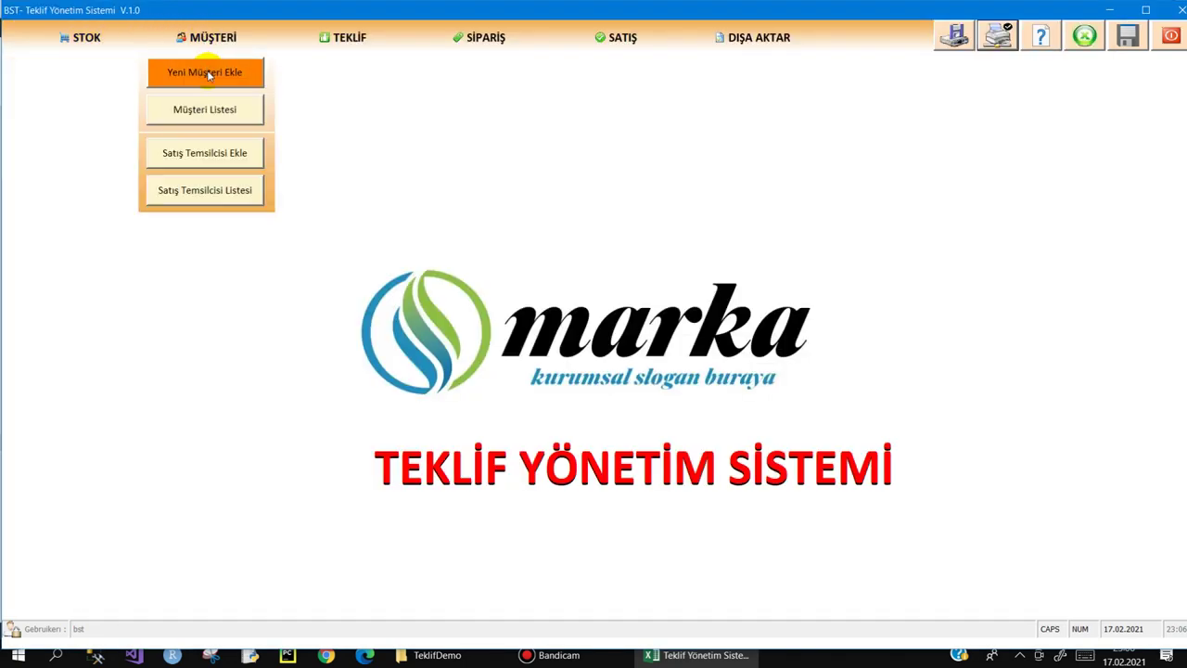
left_click(207, 72)
key("Escape")
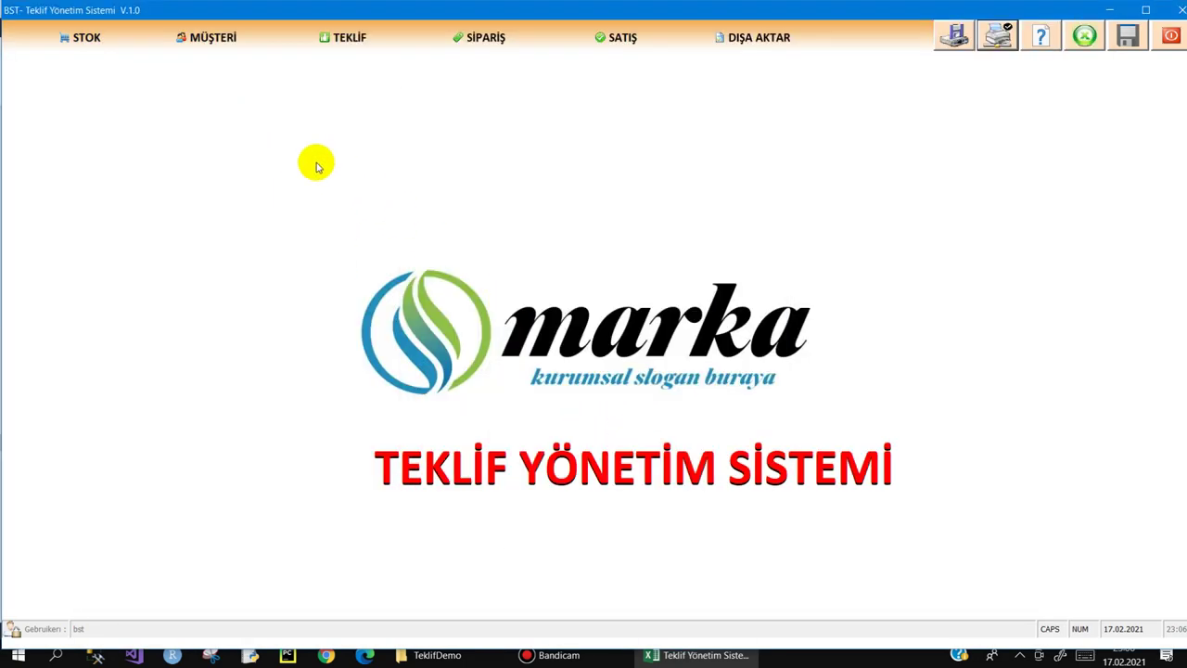
left_click(214, 37)
left_click(231, 71)
key("Escape")
left_click(224, 38)
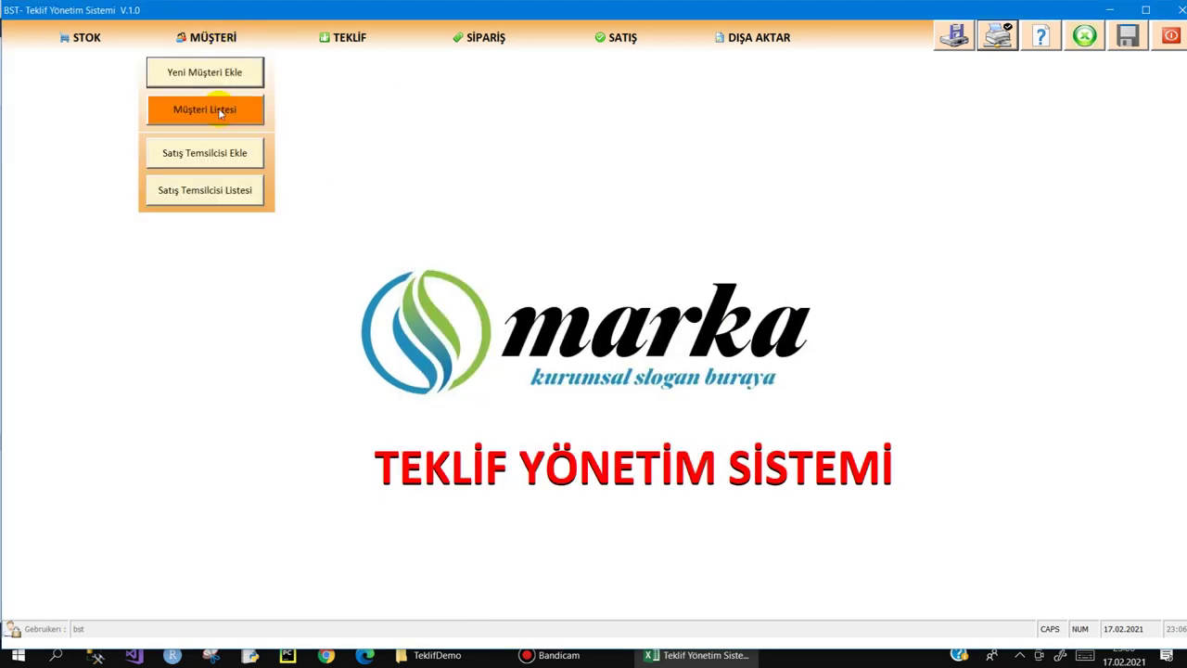
left_click(205, 109)
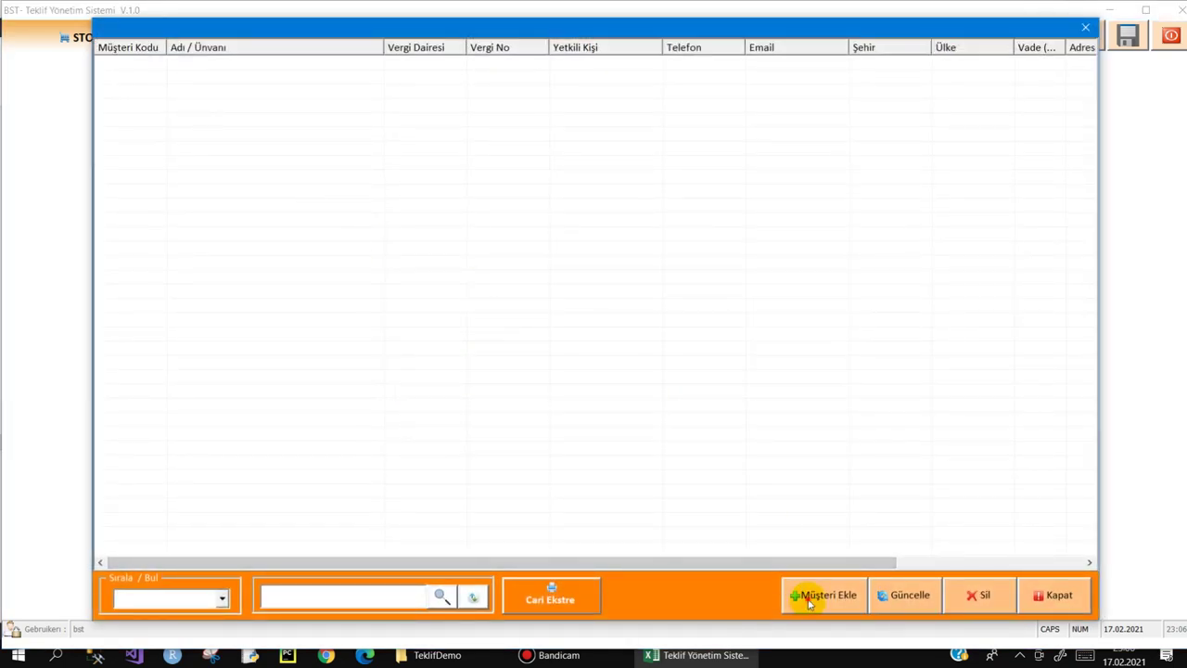
left_click(806, 597)
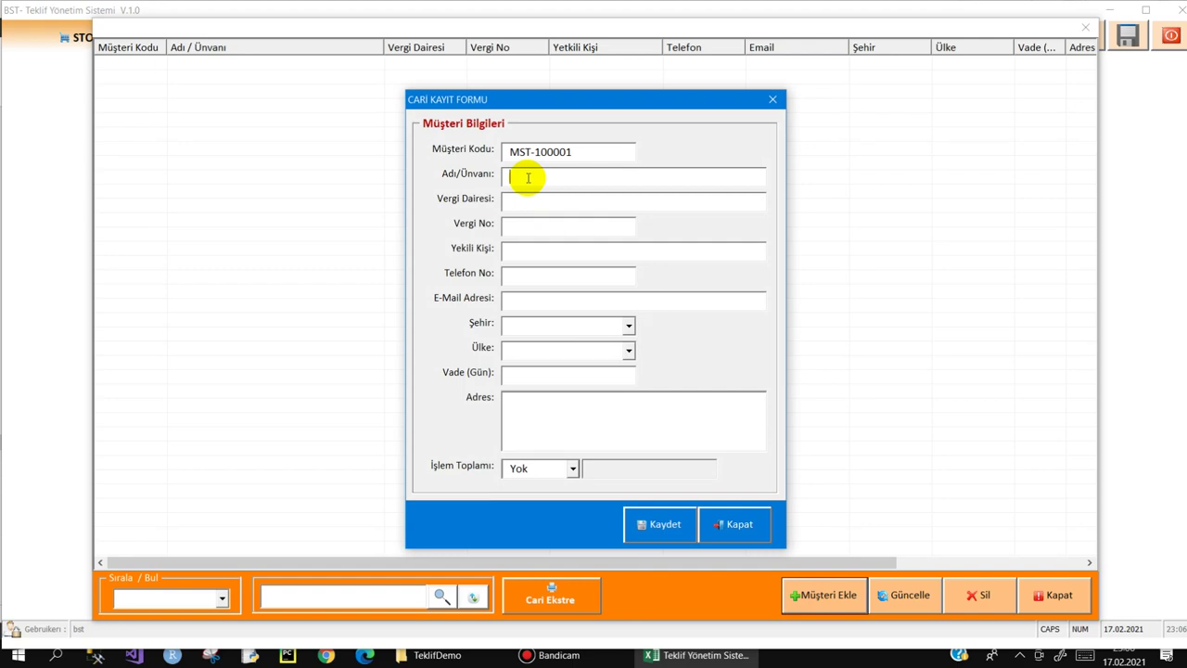
Enter company name SASKOM TEKNİK HIRDAVAT plus its address, phone details and e-mail
type("SA")
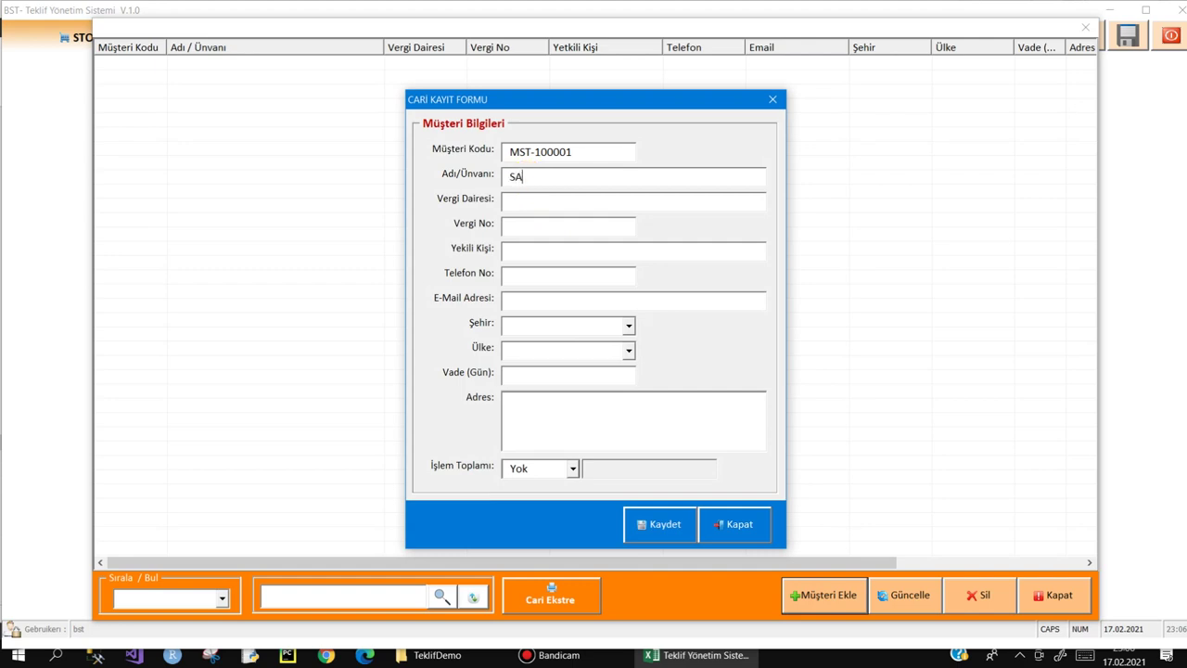
type("SKOM TEK")
type("NİK HIRDAVA")
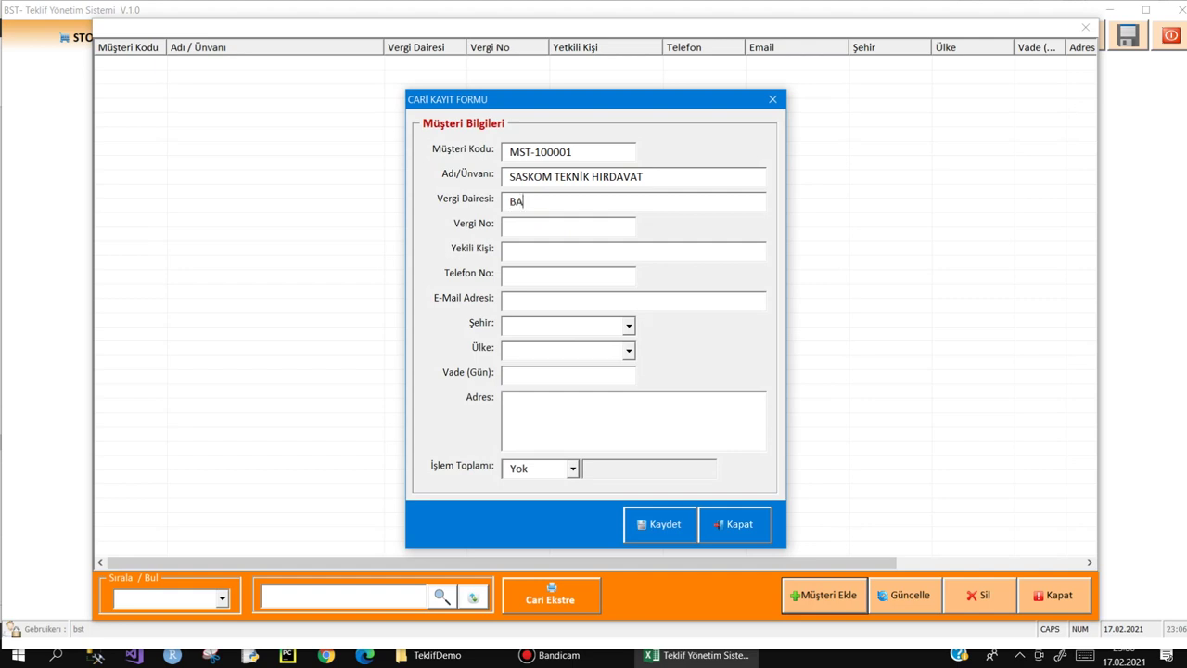
type("TMAN")
type("345345")
type("DNAN ")
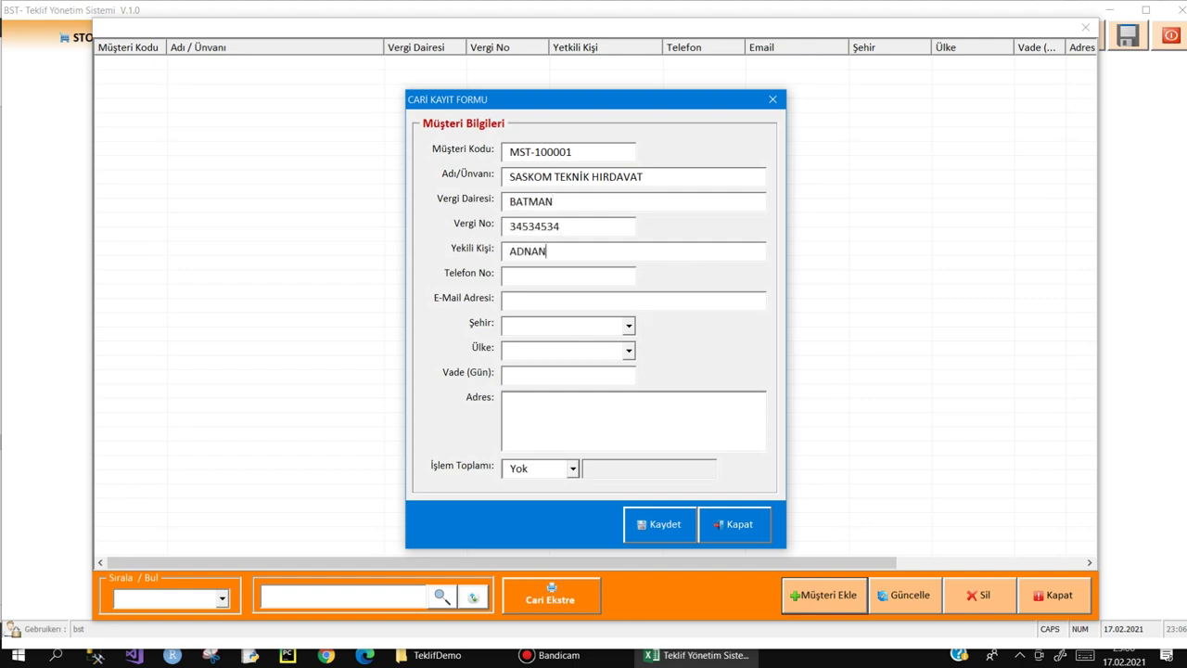
type("B")
type("3 53")
left_click(511, 300)
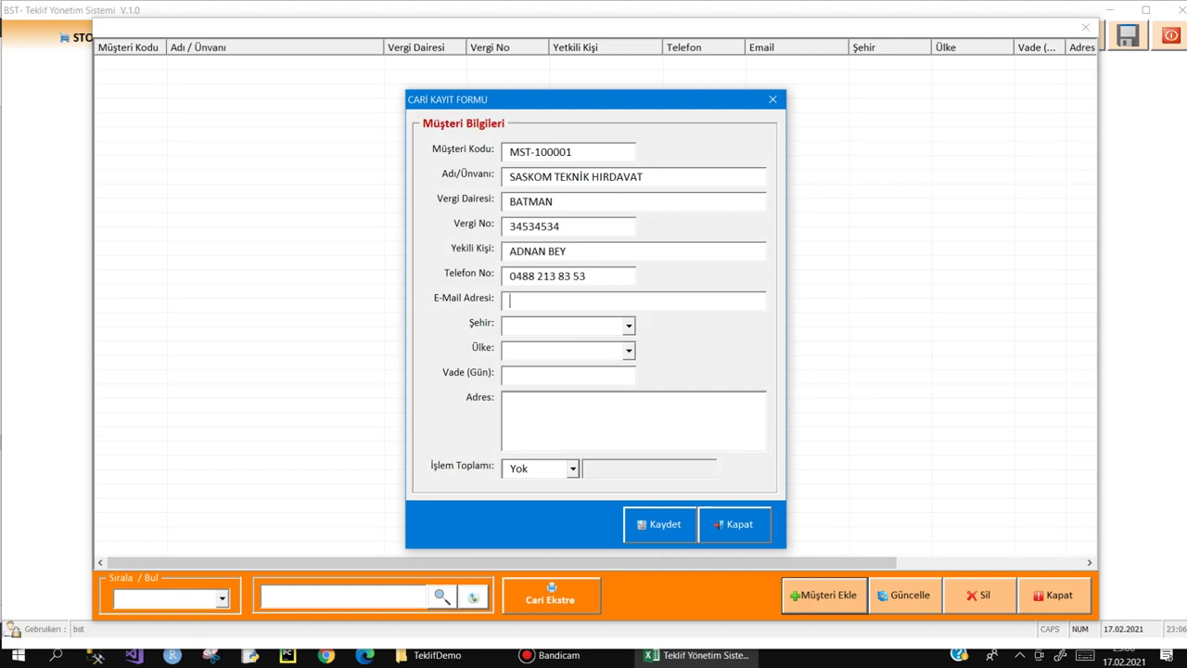
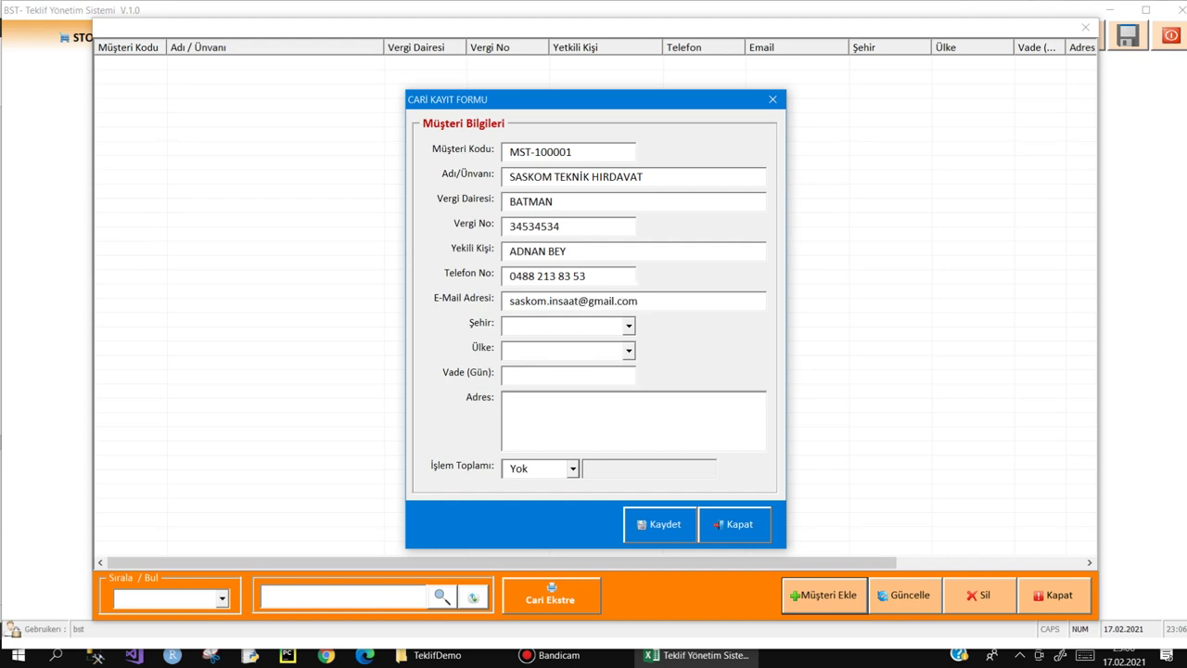
Set the customer's city to Batman and the country to Türkiye
left_click(525, 325)
key("Down")
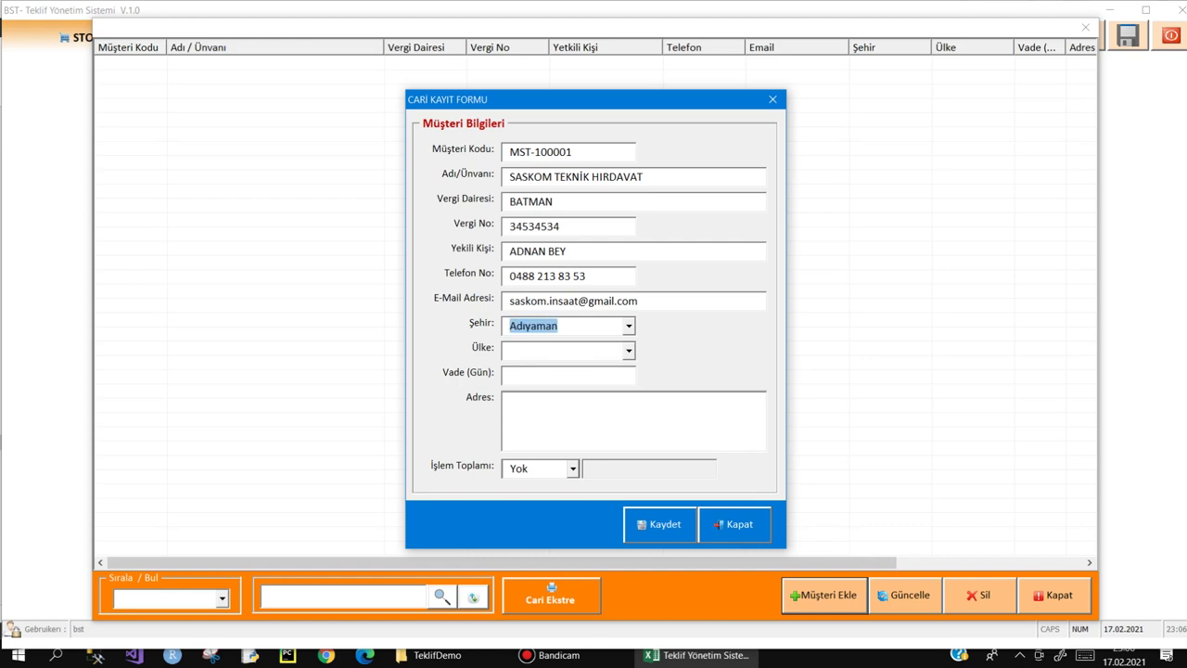
key("Up")
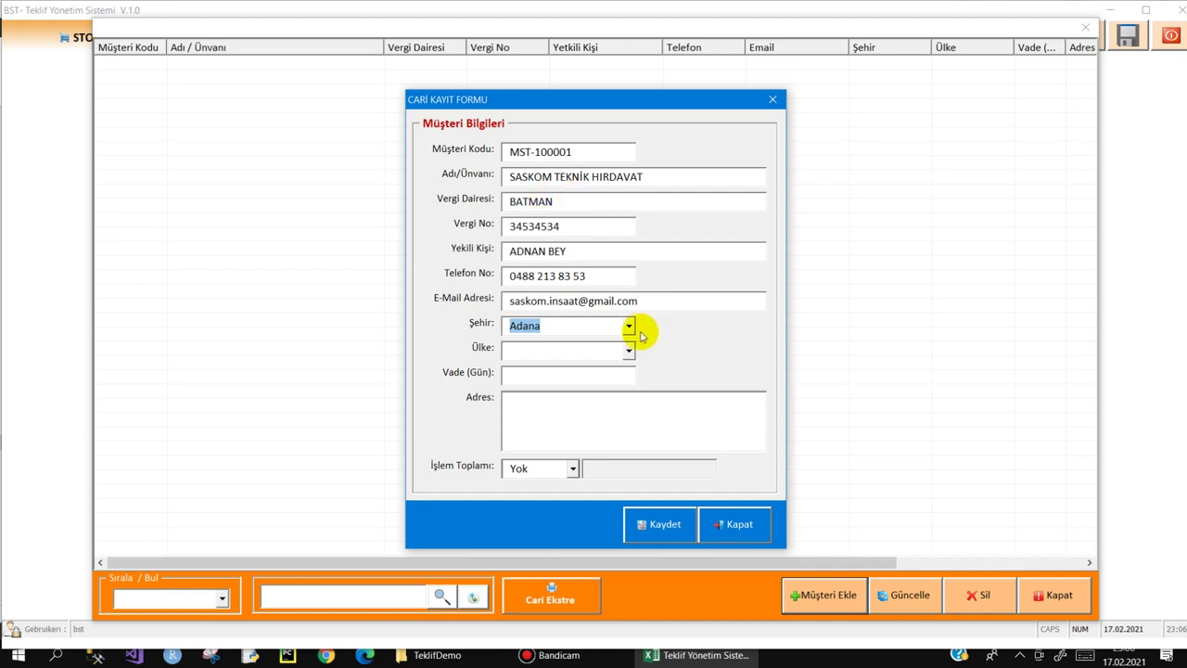
left_click(628, 326)
left_click_drag(631, 357, 635, 443)
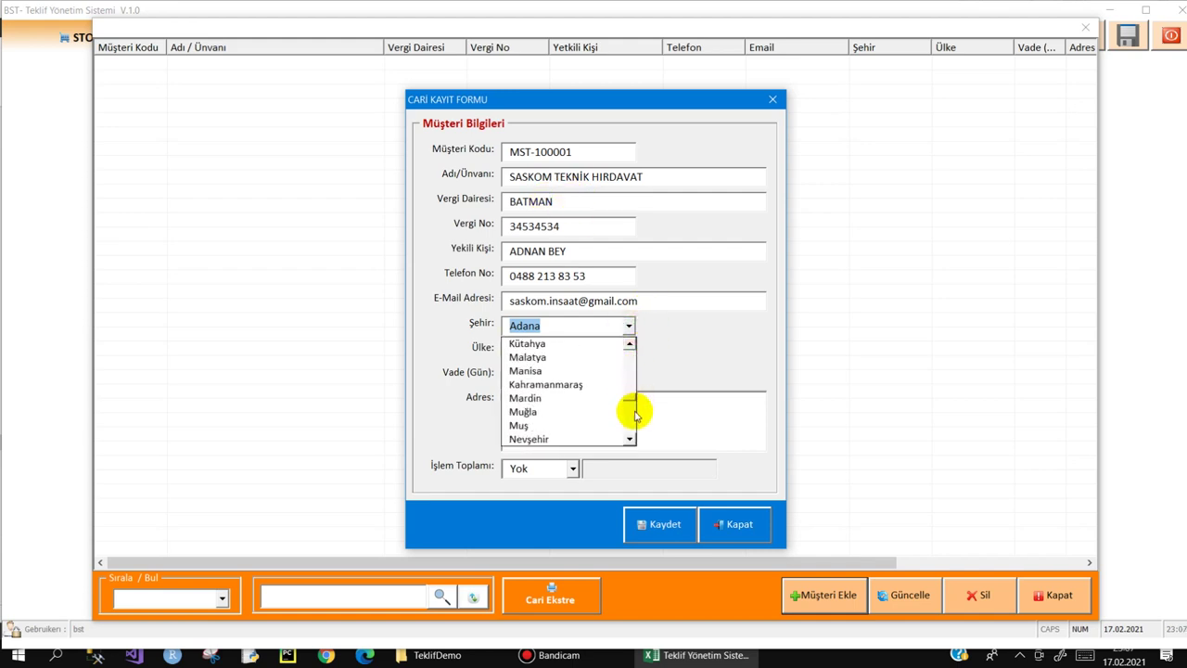
left_click(630, 345)
left_click(629, 345)
left_click(564, 343)
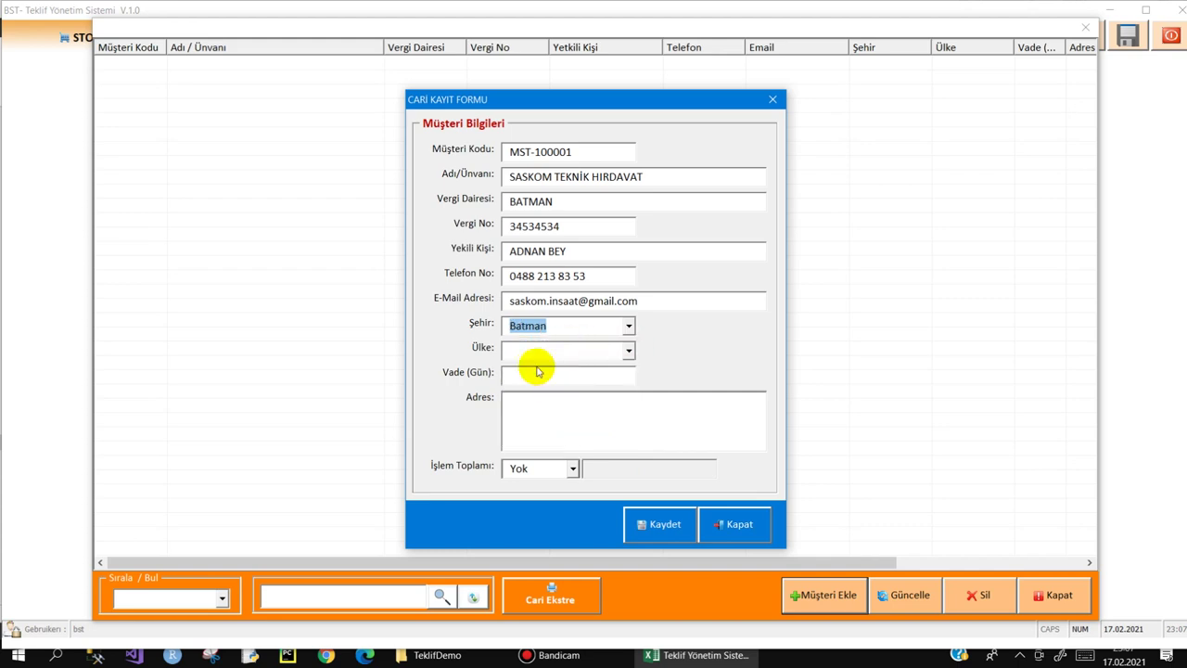
left_click(551, 351)
type("tü")
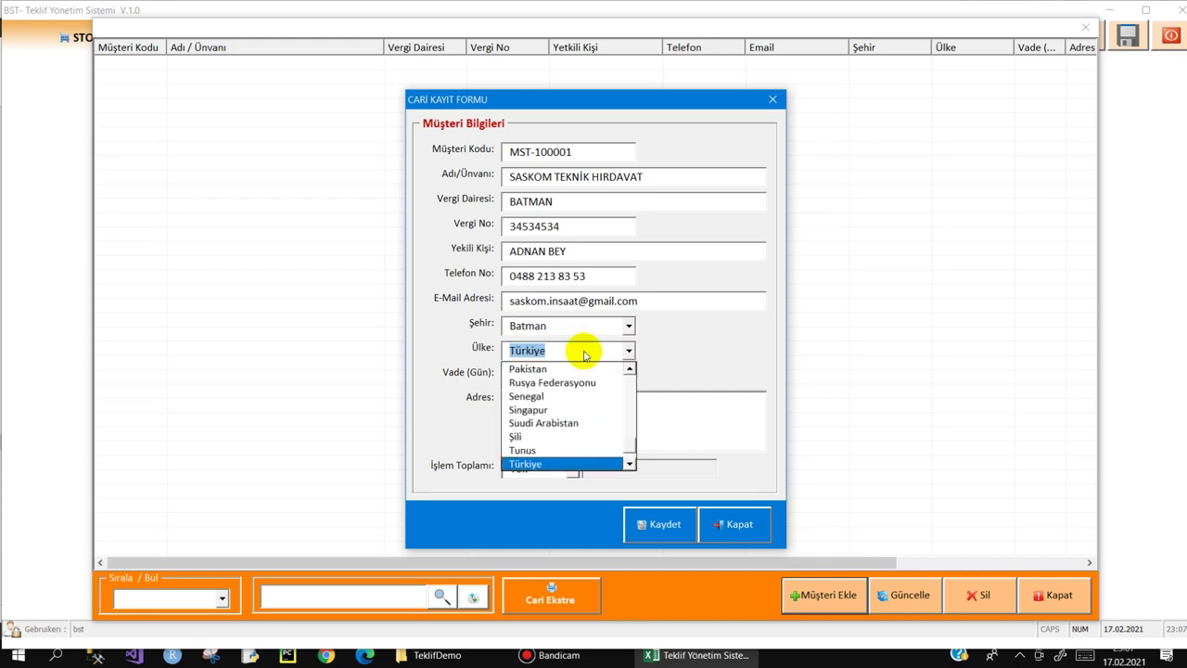
key("Return")
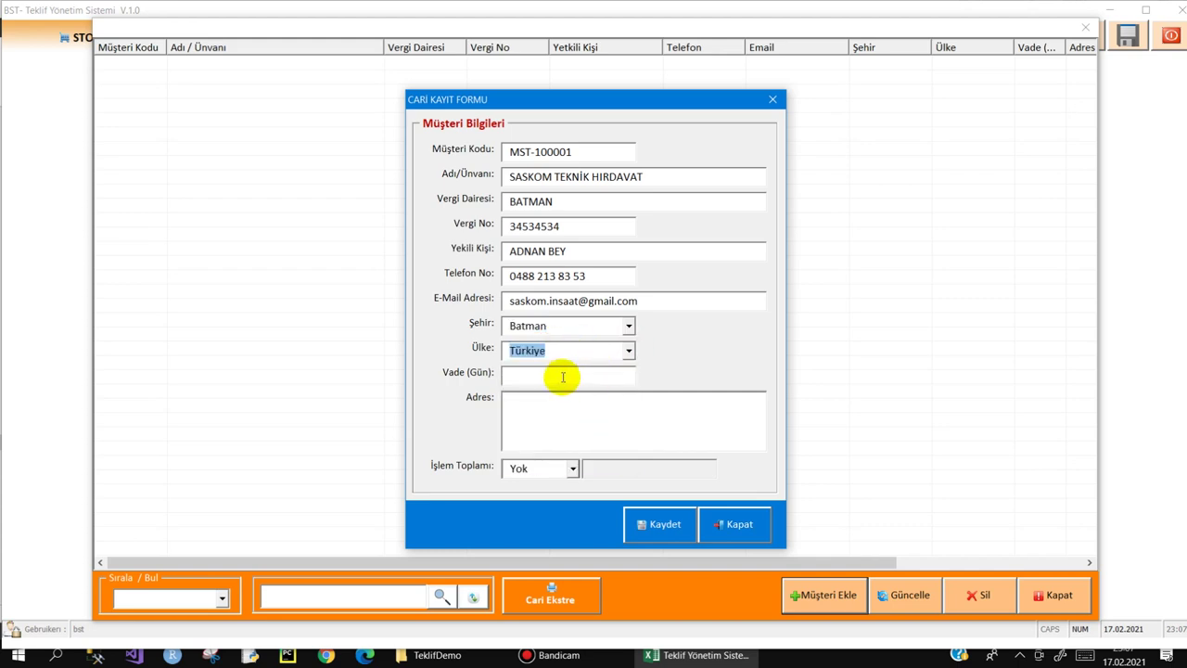
Set a 180-day payment term and İşlem Toplamı to Var with 200000
left_click(567, 372)
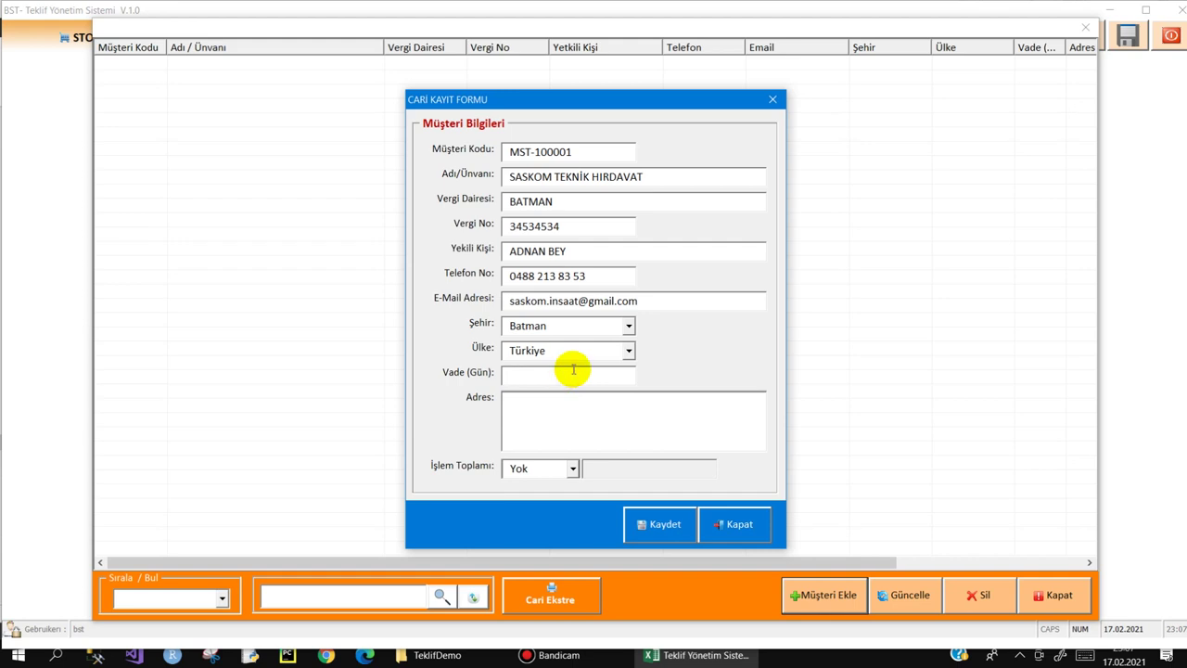
type("180")
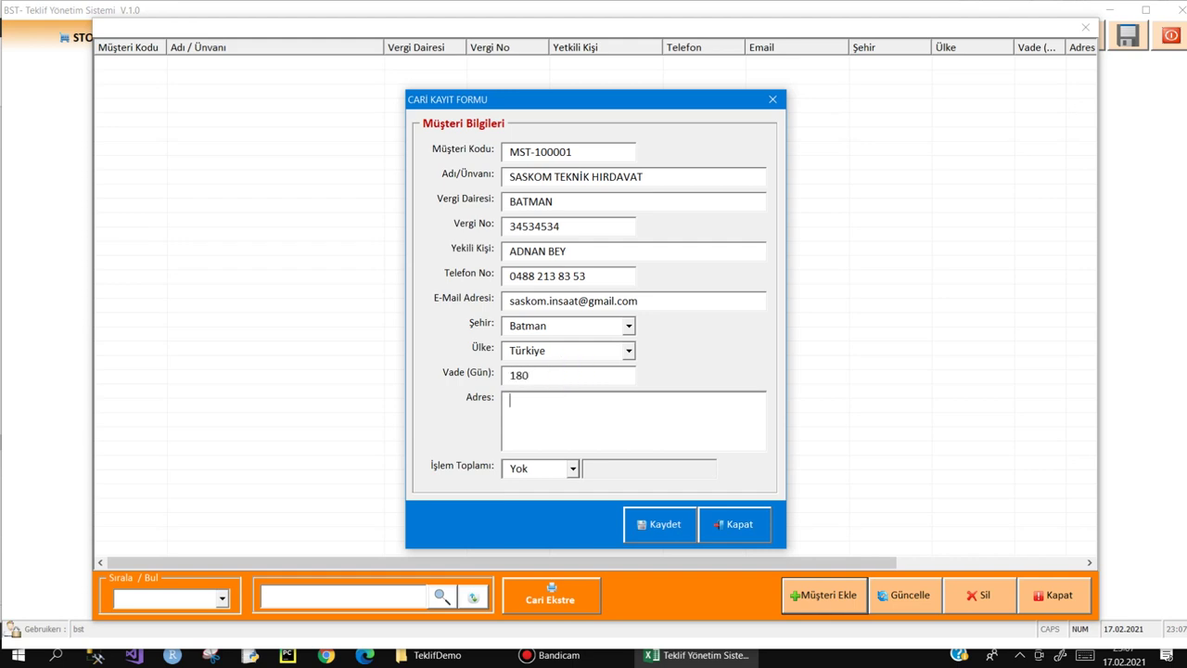
type("n")
key("Tab")
left_click(572, 469)
left_click(527, 497)
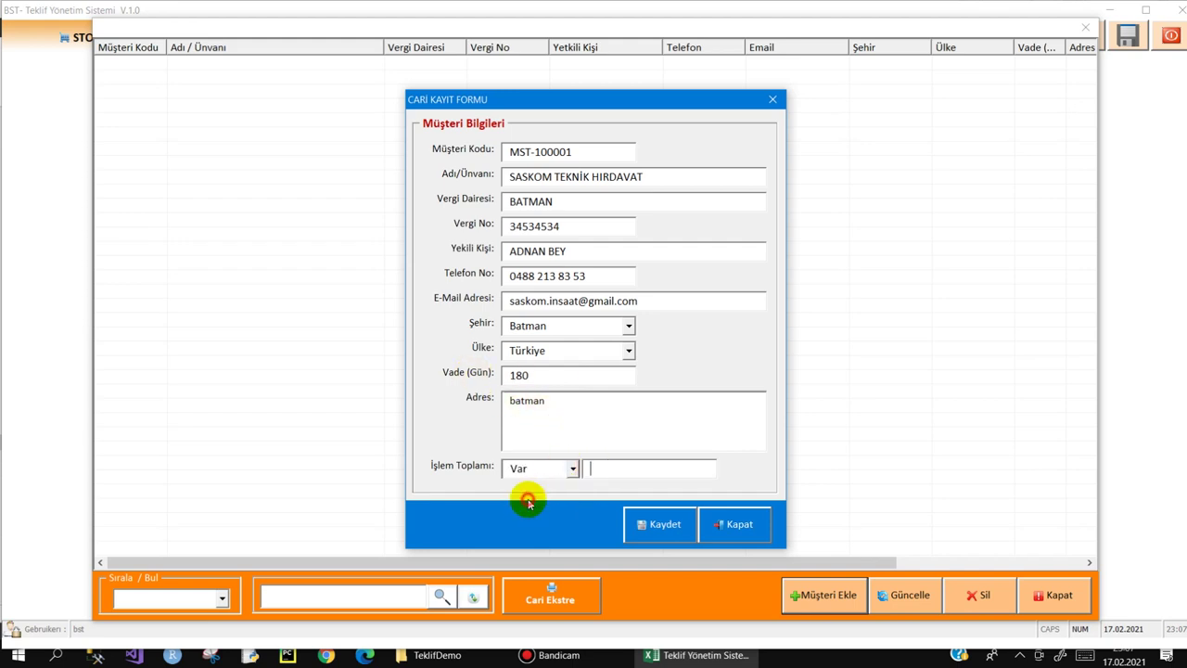
left_click(642, 467)
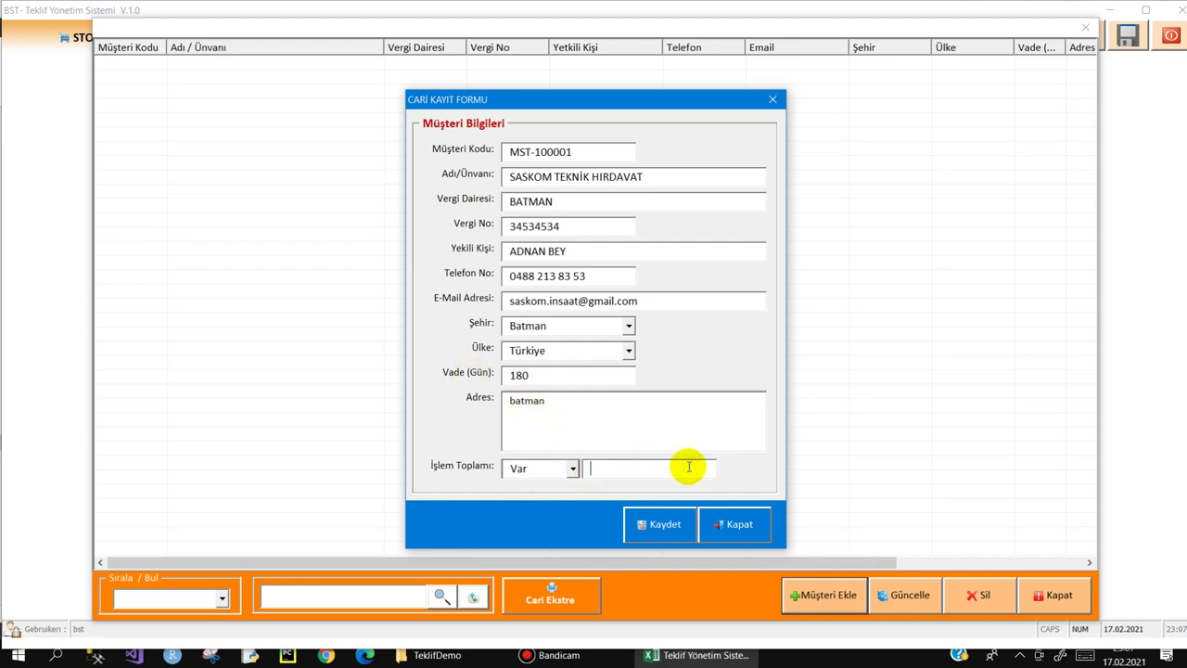
type("200000")
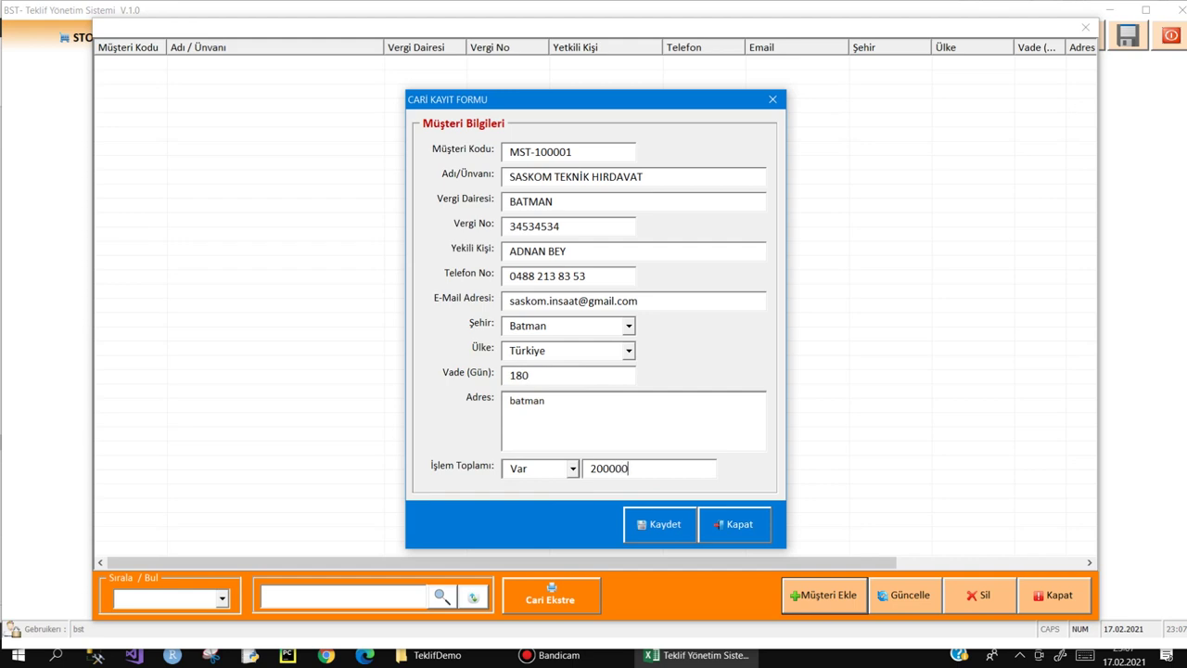
Save the customer record, confirm with Evet, and dismiss the saved message
left_click(654, 527)
left_click(567, 381)
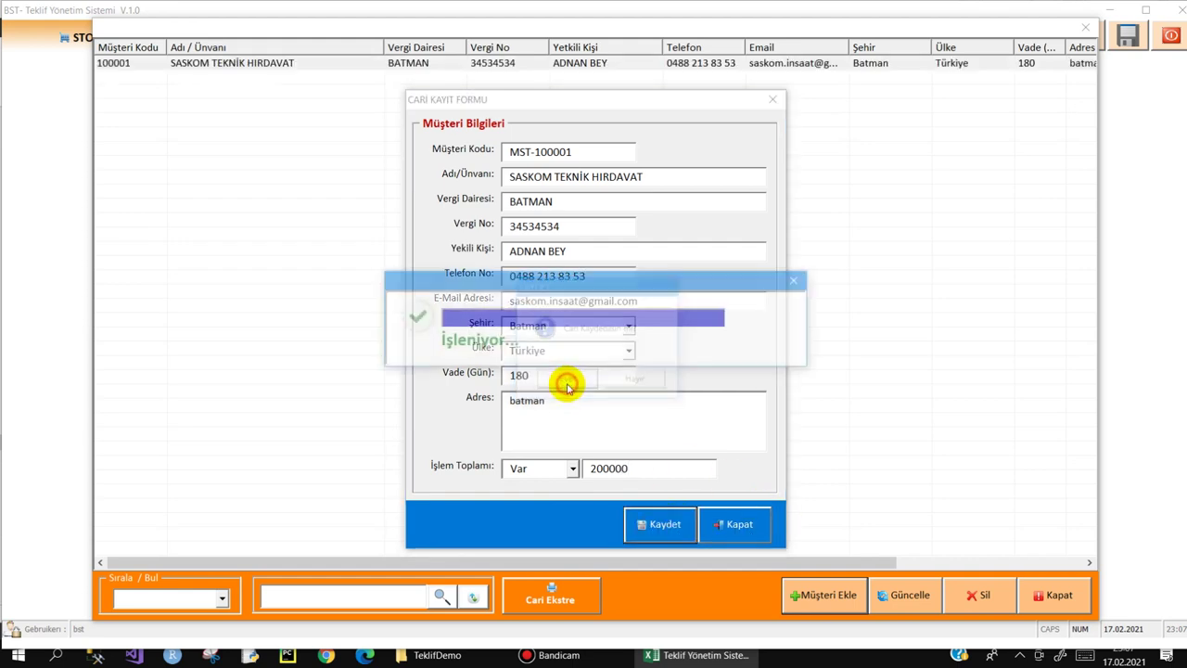
left_click(608, 380)
left_click(480, 65)
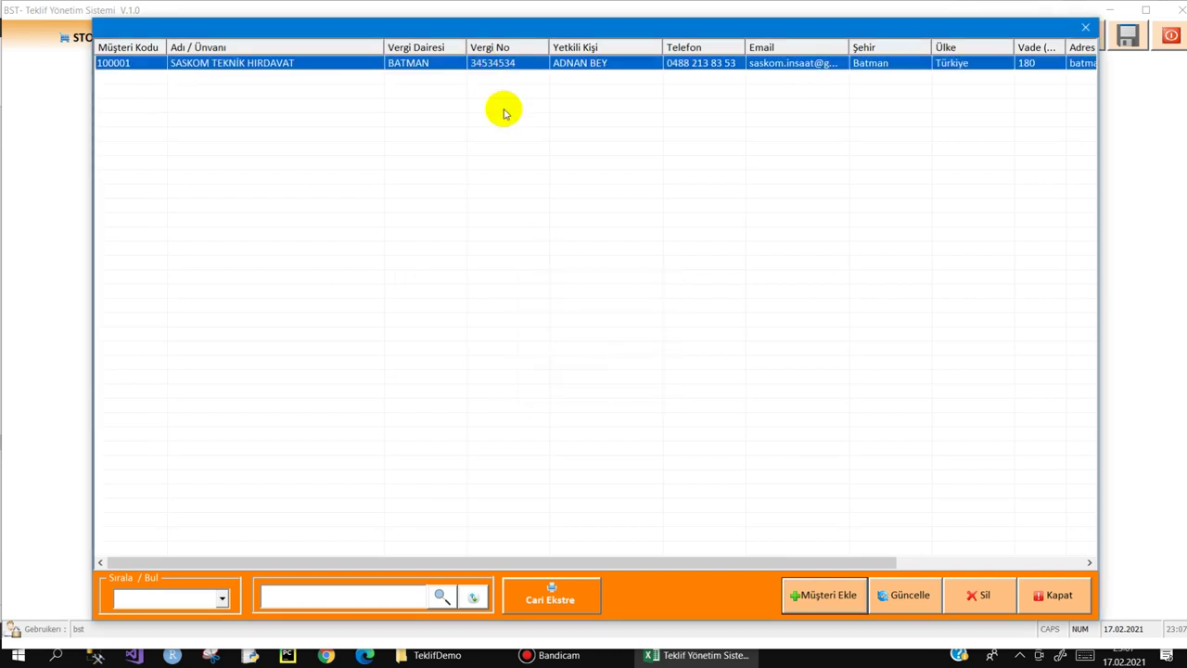
Start a new customer record for YILDIZ İNŞAAT with Ankara as its city
left_click(807, 594)
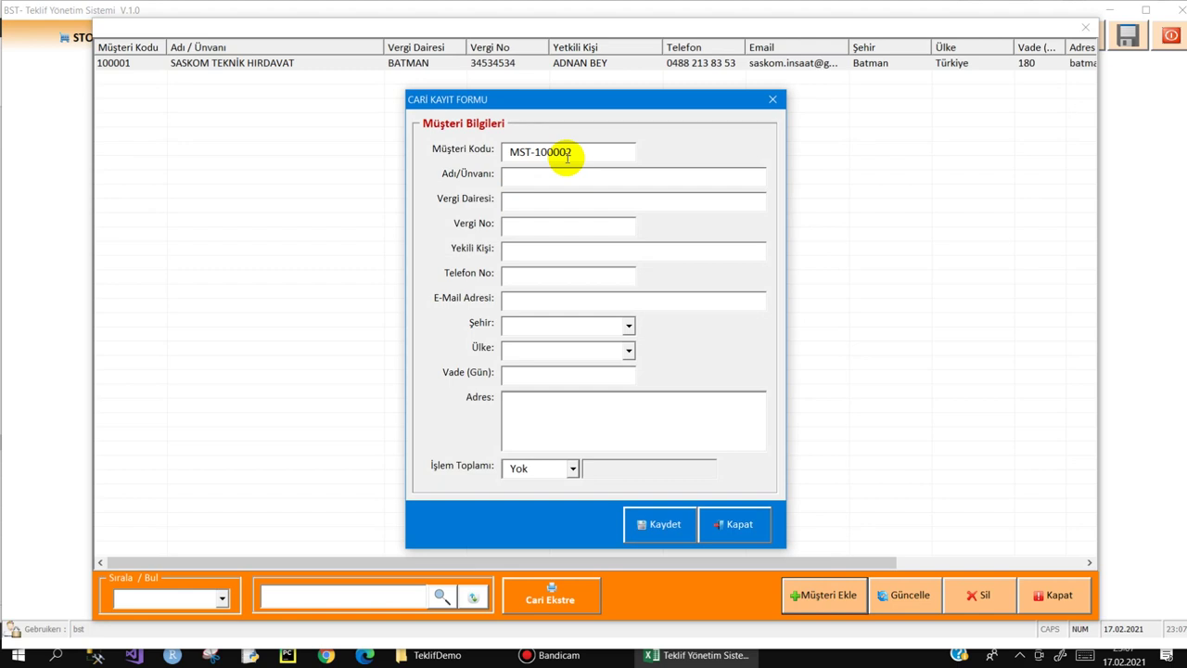
type("yıldız")
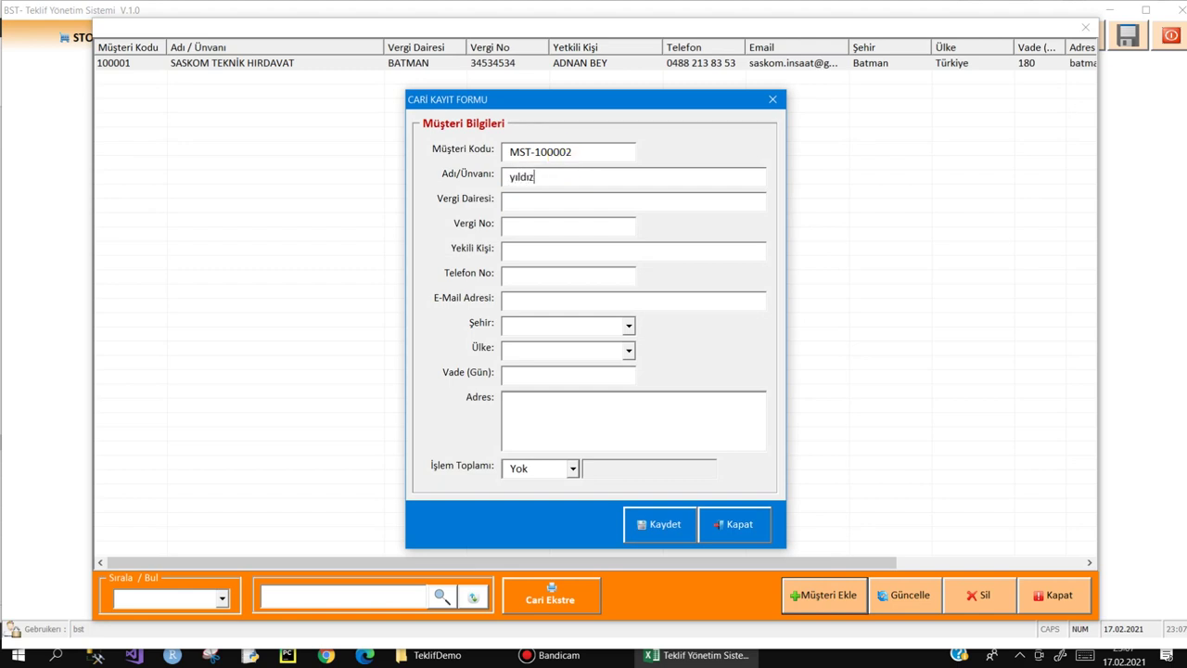
key("shift+Home")
type("YIL")
type("ŞAA")
type("ANKAR")
type("324")
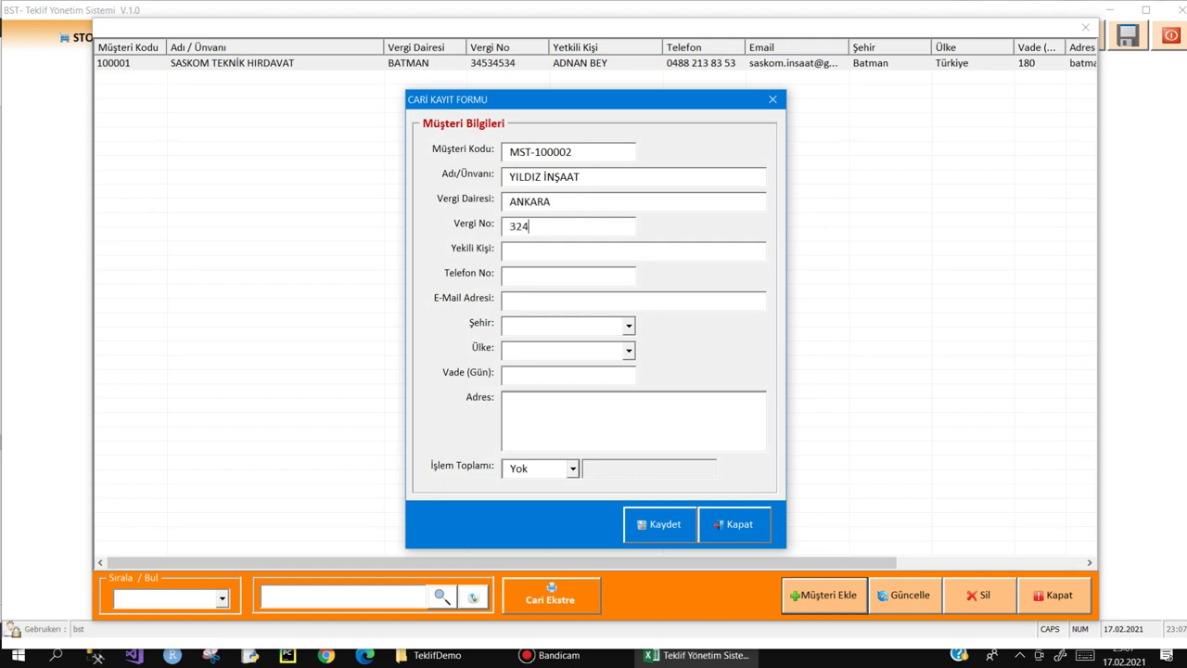
type("53245")
type("MET BEY")
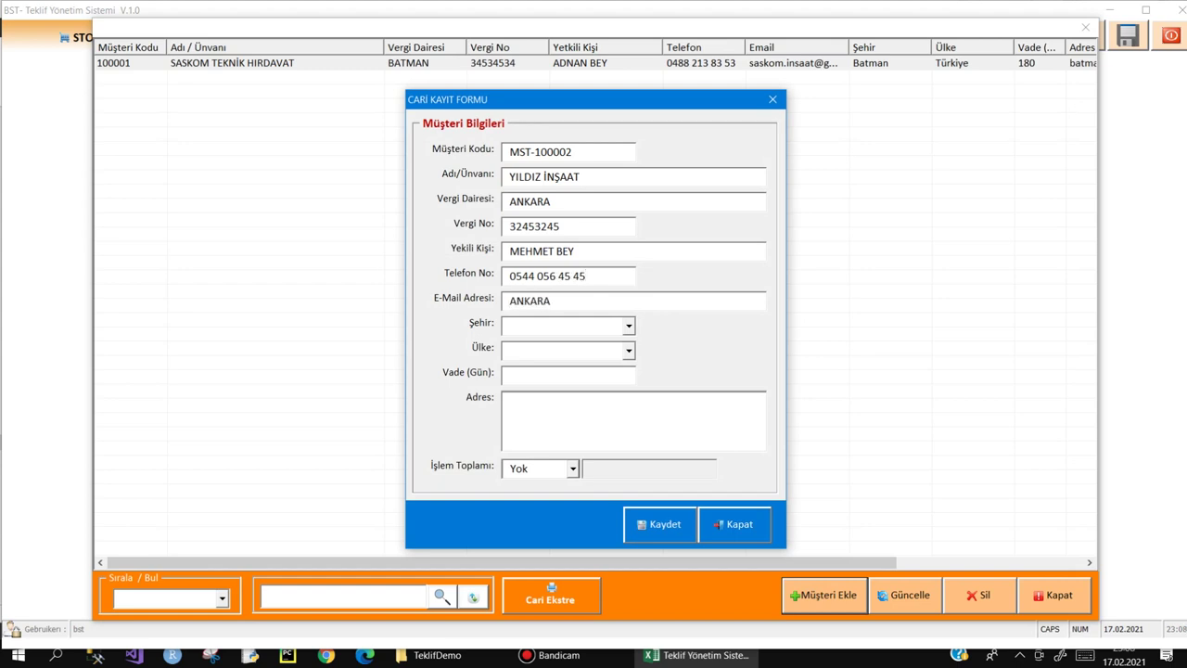
type("A")
Set the country to Türkiye and a 90-day term, then save and confirm the customer
left_click(566, 350)
type("Türkiye")
key("Tab")
type("RA")
key("Tab")
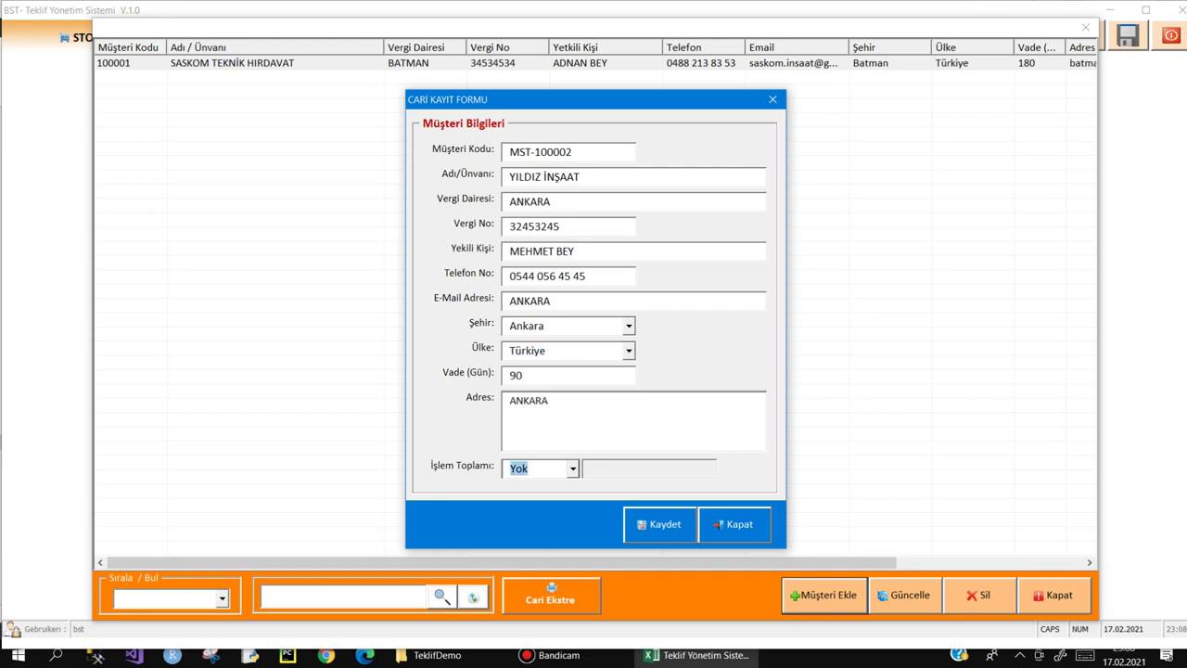
left_click(657, 526)
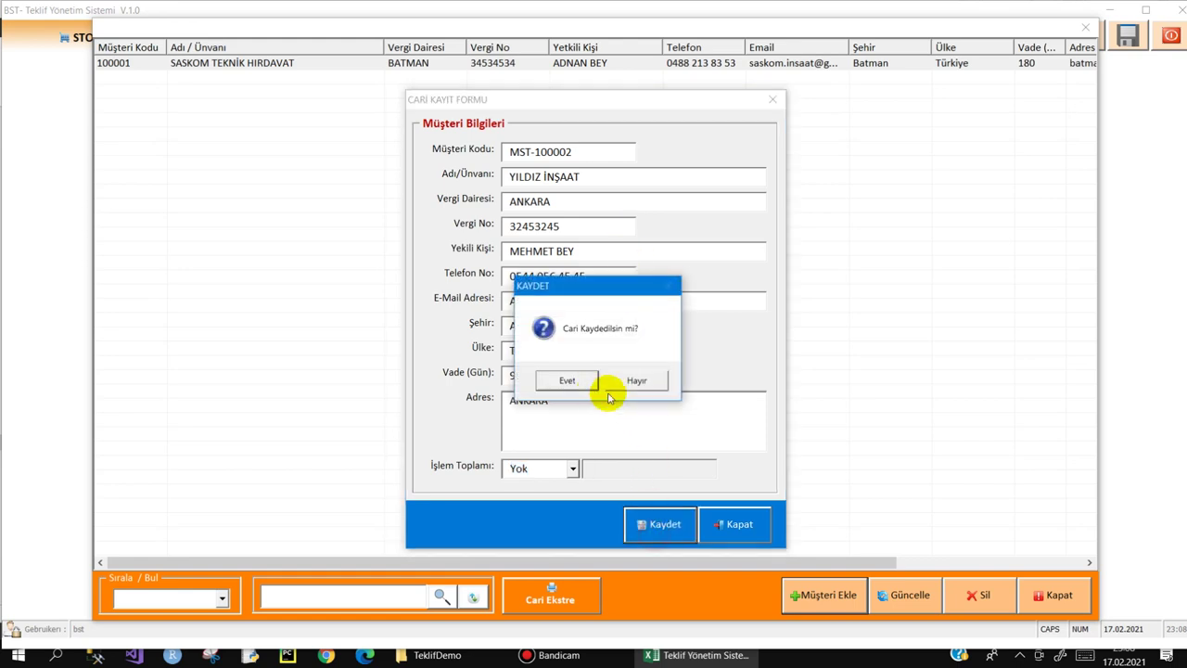
left_click(570, 378)
left_click(625, 376)
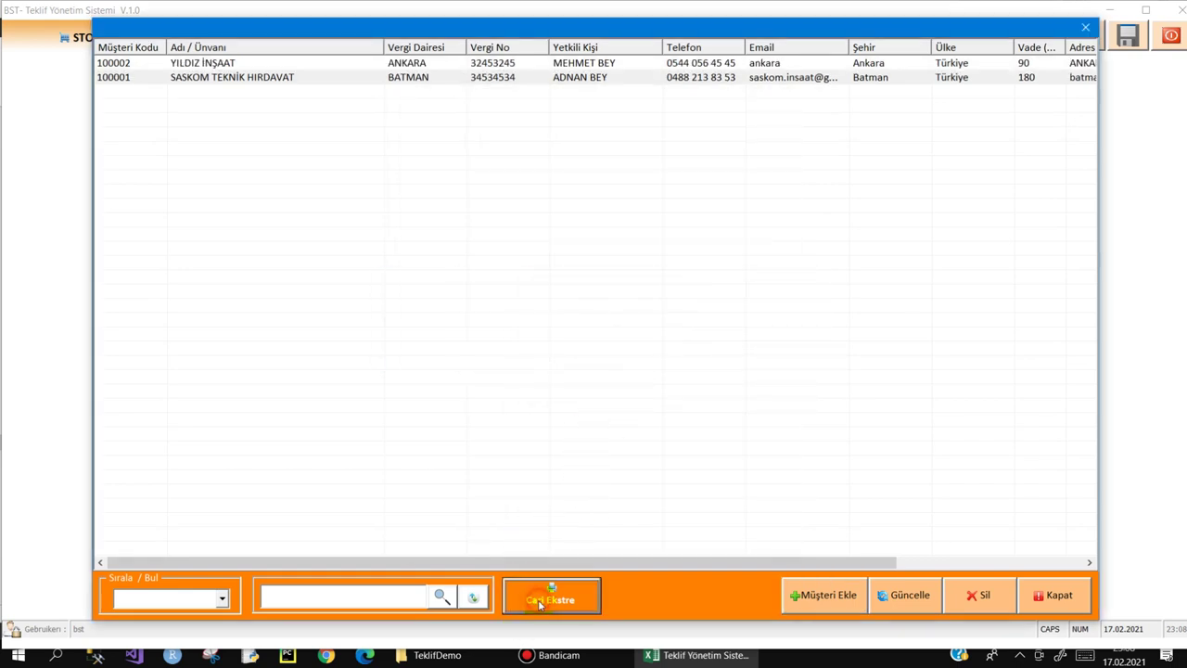
Sort the customer list by Vergi Dairesi, then close the list
left_click(215, 598)
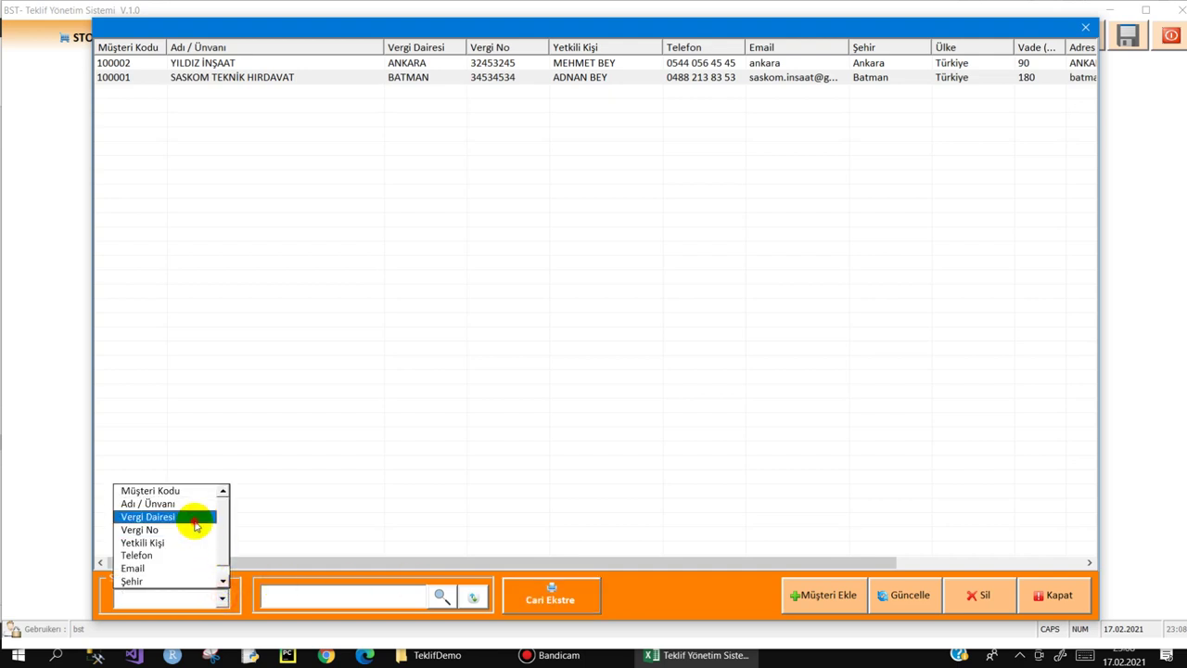
left_click(199, 516)
left_click(391, 601)
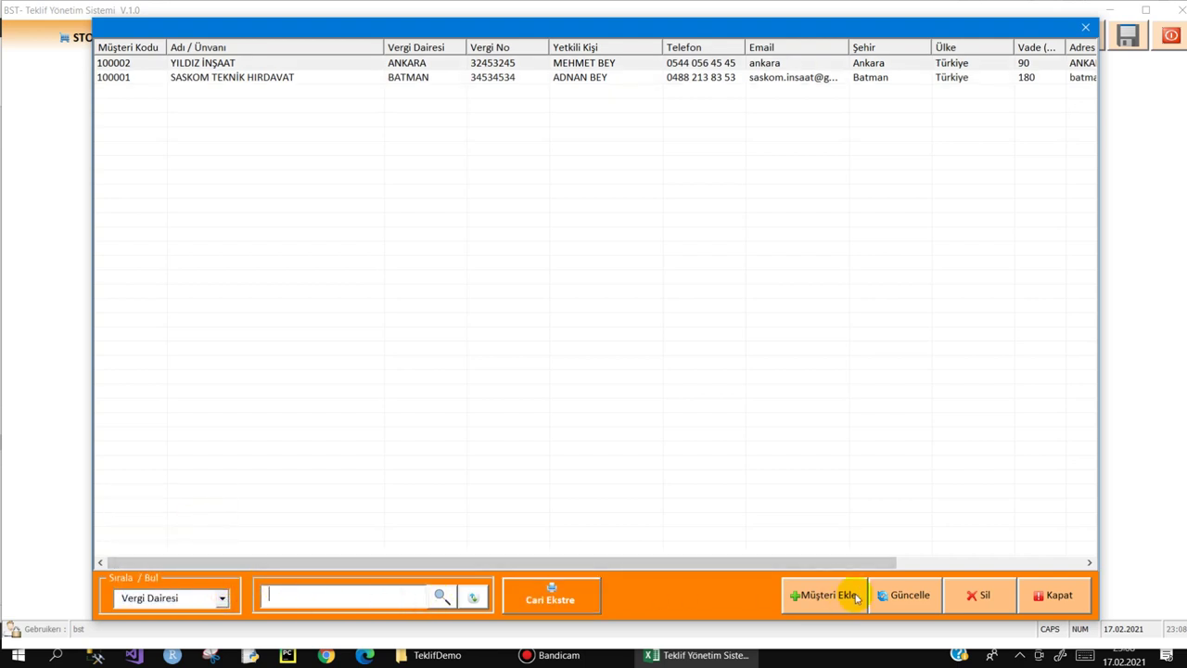
left_click(907, 595)
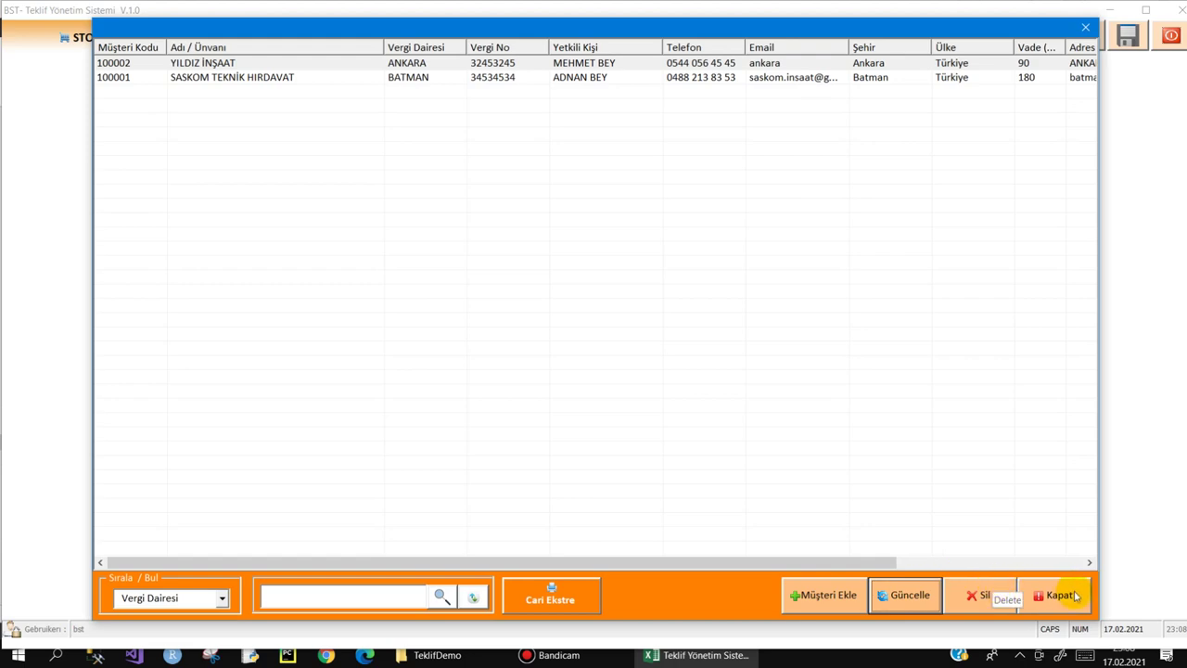
left_click(1056, 594)
Open the sales representative list and start new representative 200001
left_click(197, 37)
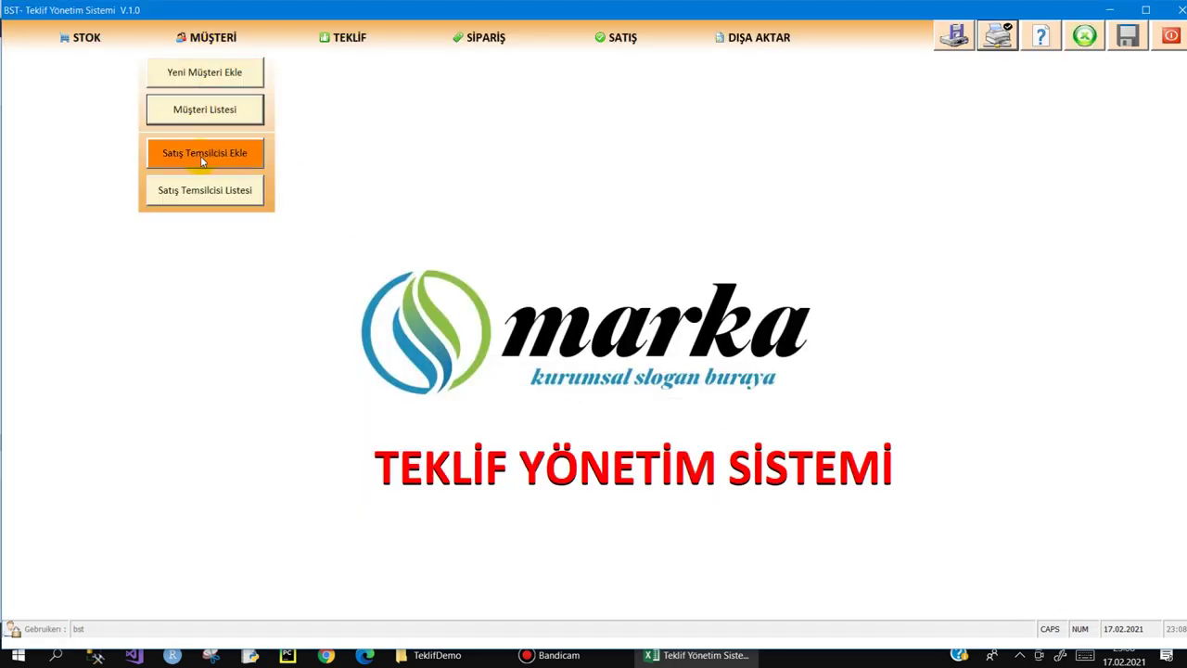
left_click(216, 192)
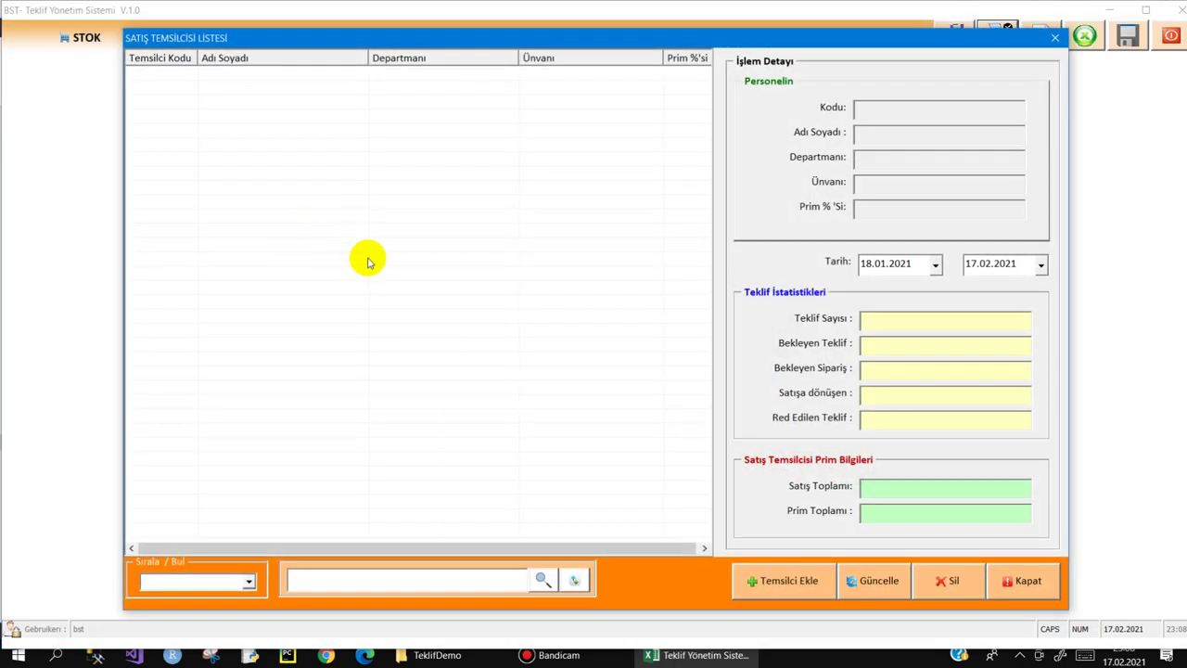
left_click(774, 580)
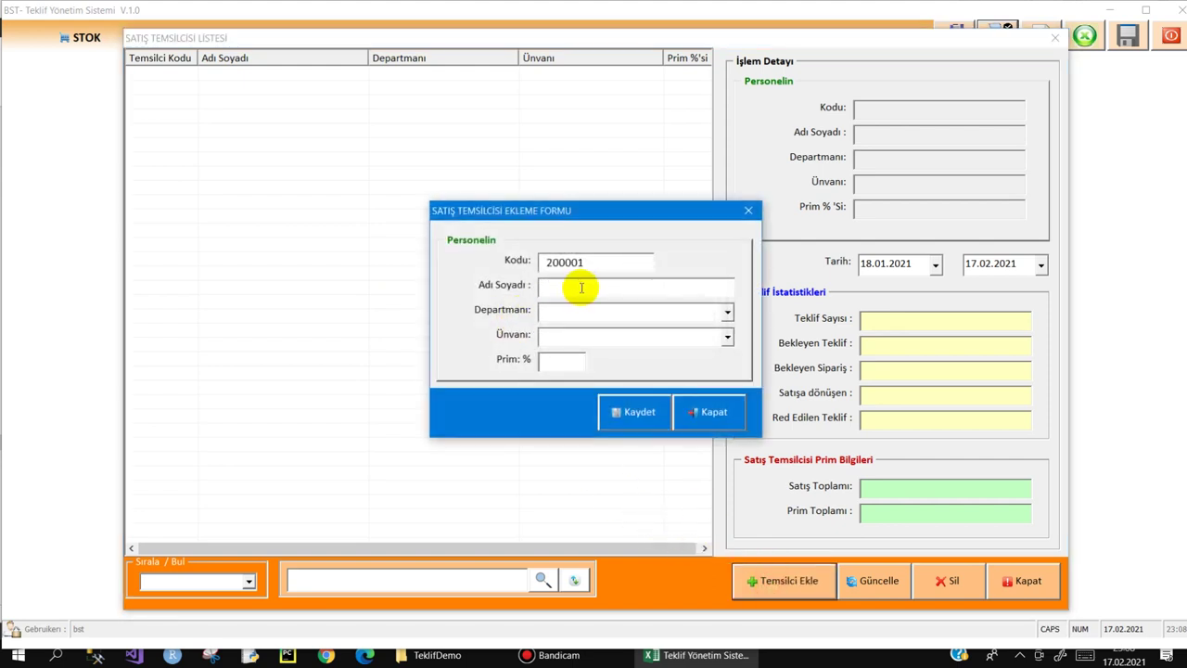
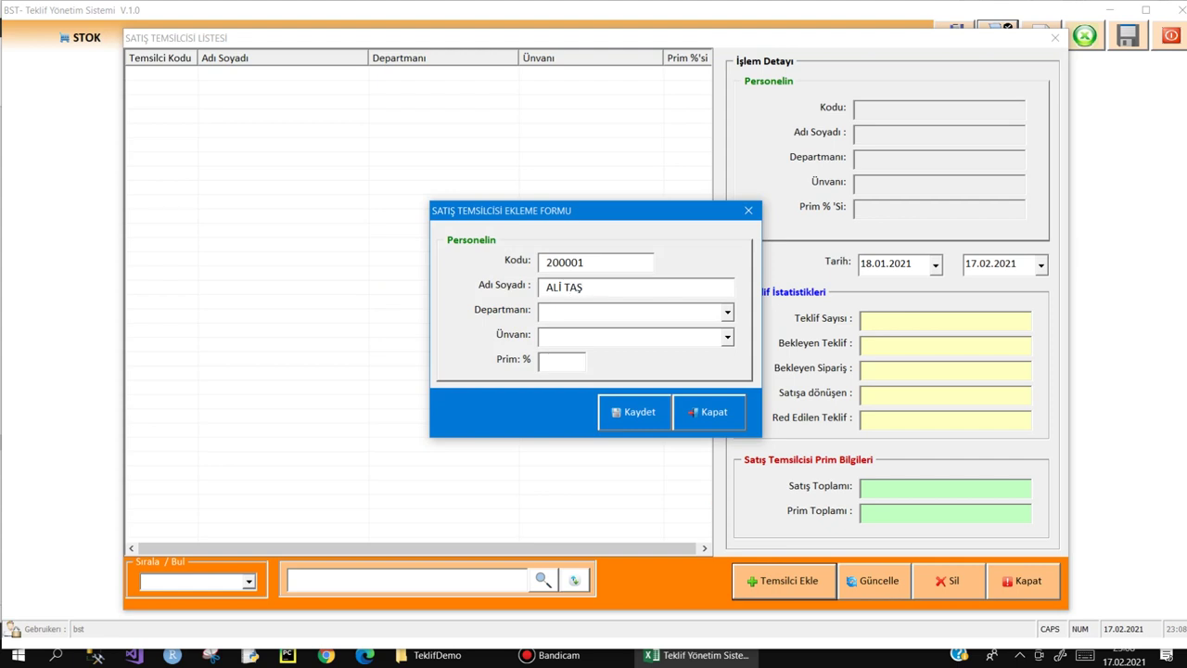
Save rep 200001 in the Satış department as Satış Temsilcisi with a 3% bonus
key("Tab")
key("Down")
key("Tab")
key("Down")
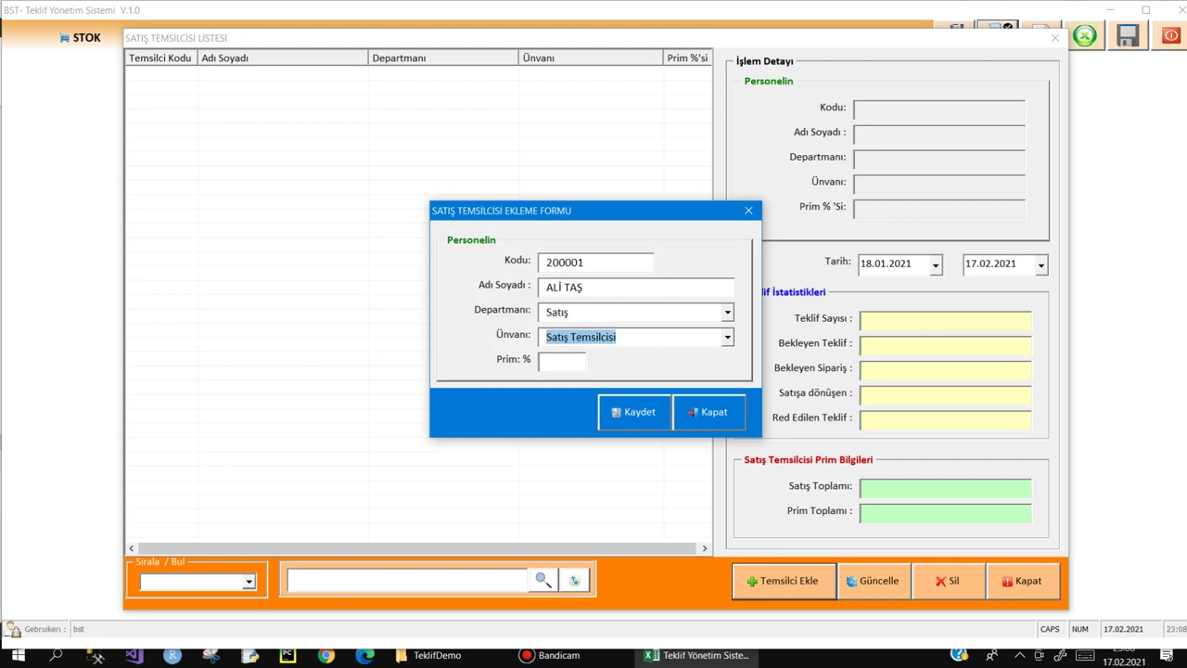
key("Tab")
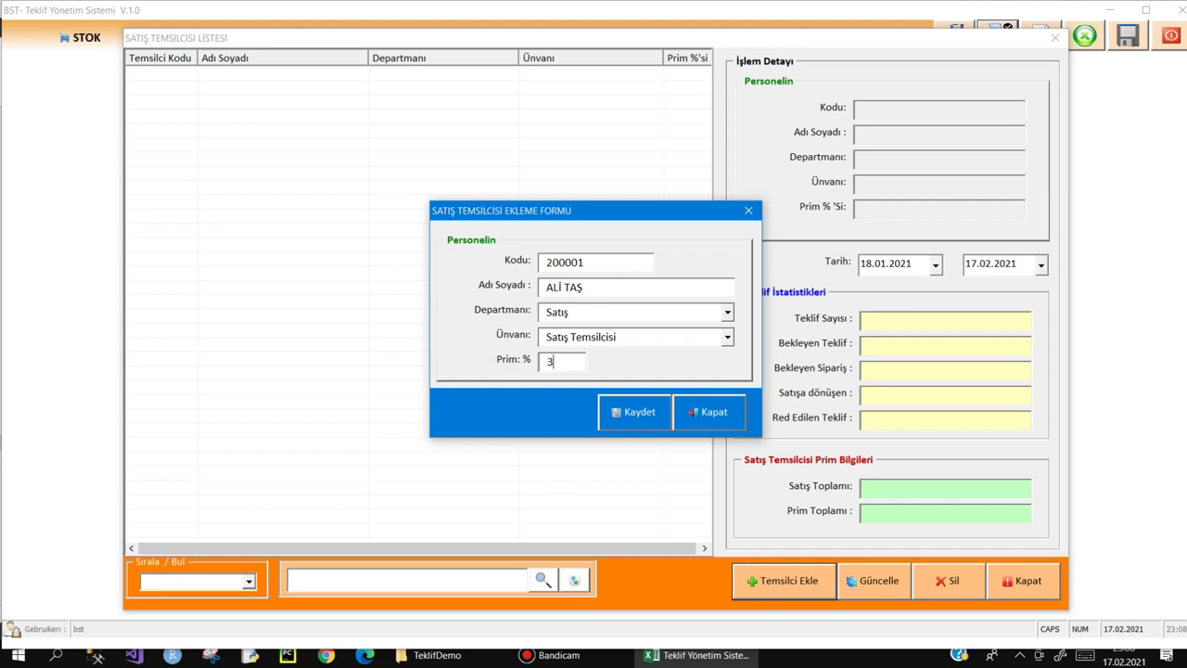
left_click(626, 411)
left_click(567, 380)
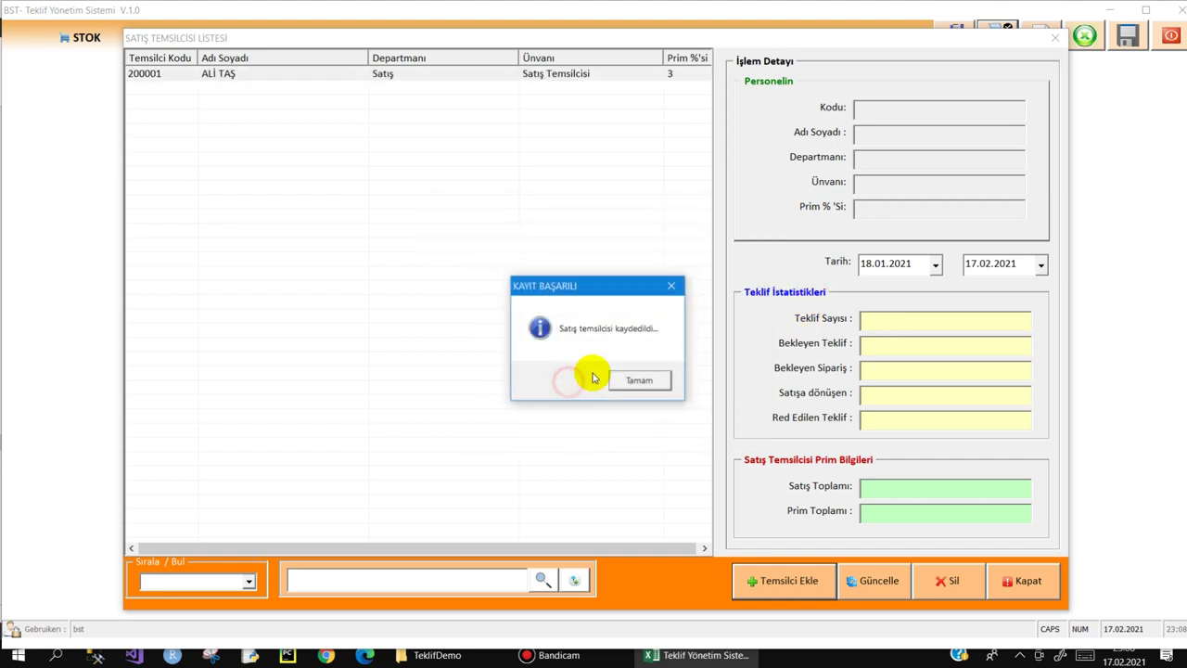
left_click(636, 380)
left_click(538, 78)
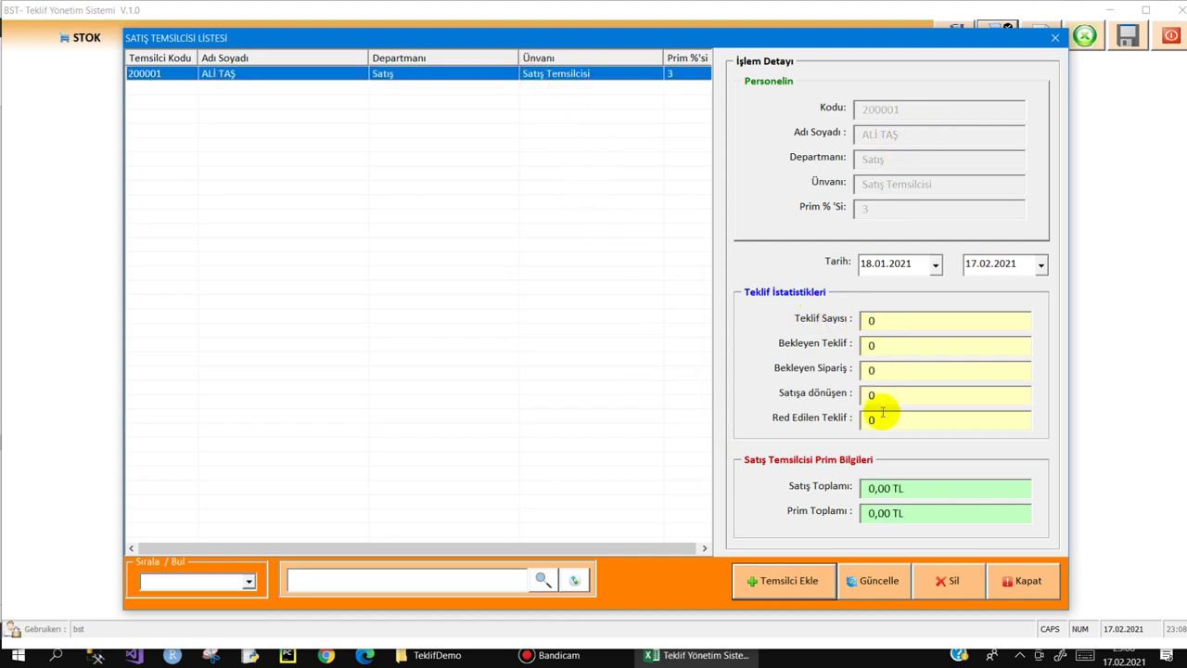
Add rep 200002 in the Satış department as Satış Uzmanı with a 4% bonus
left_click(768, 579)
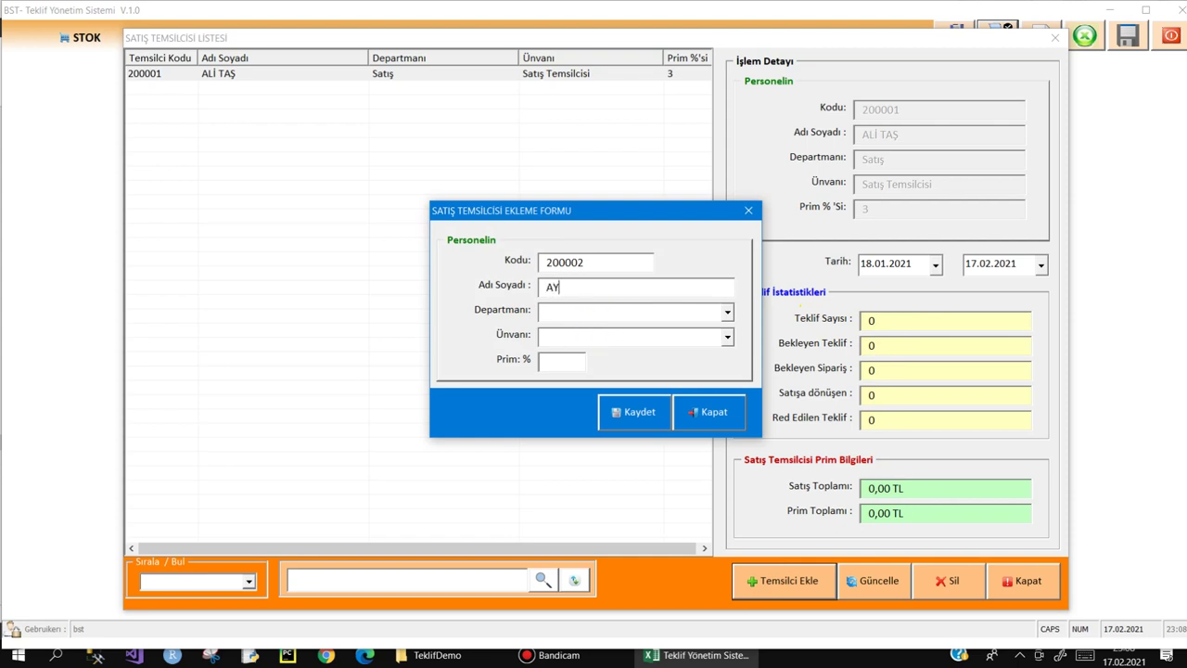
type("MAZ")
key("Down")
key("Down")
key("Tab")
key("Down")
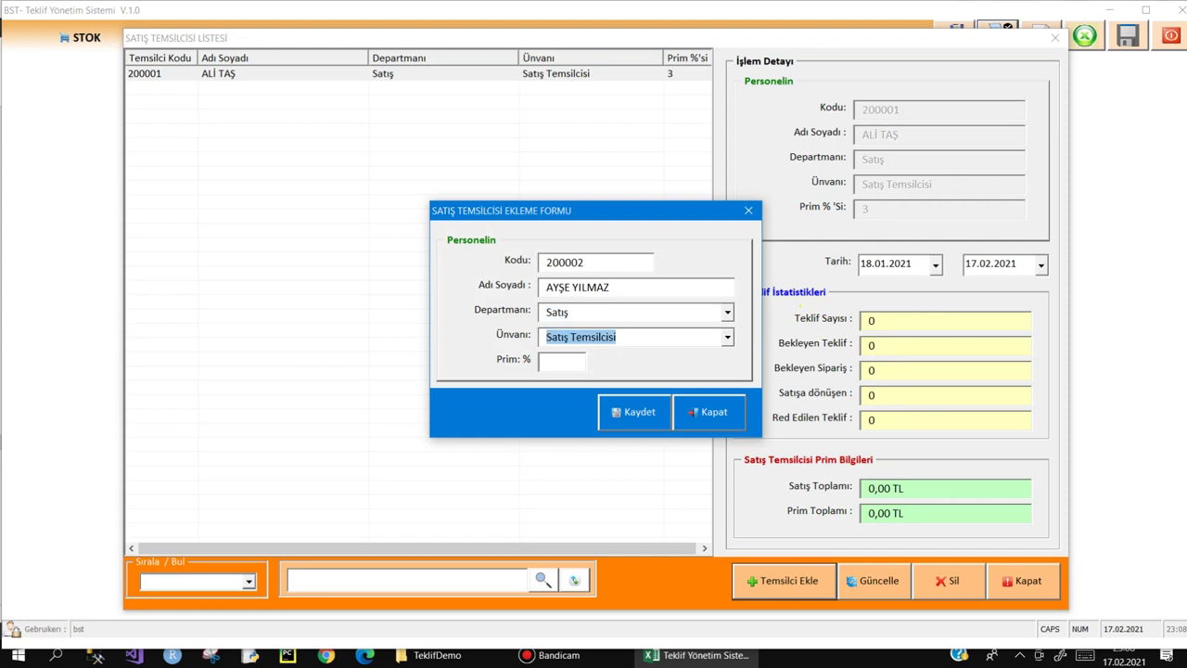
key("Down")
key("Down")
key("Tab")
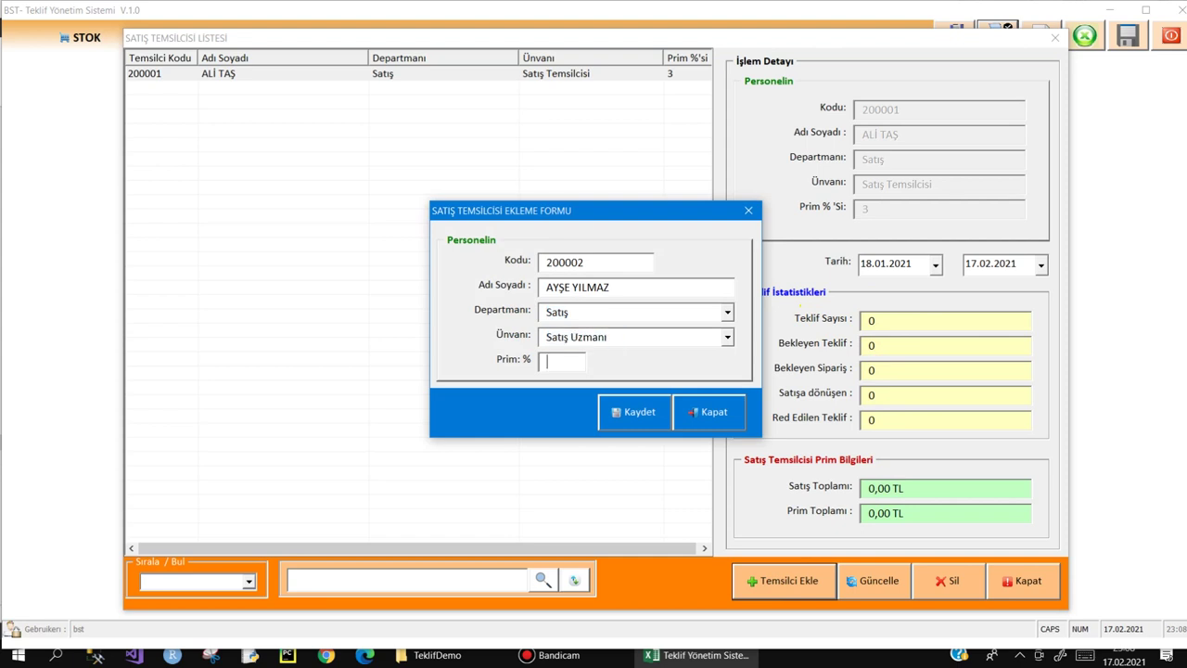
left_click(635, 412)
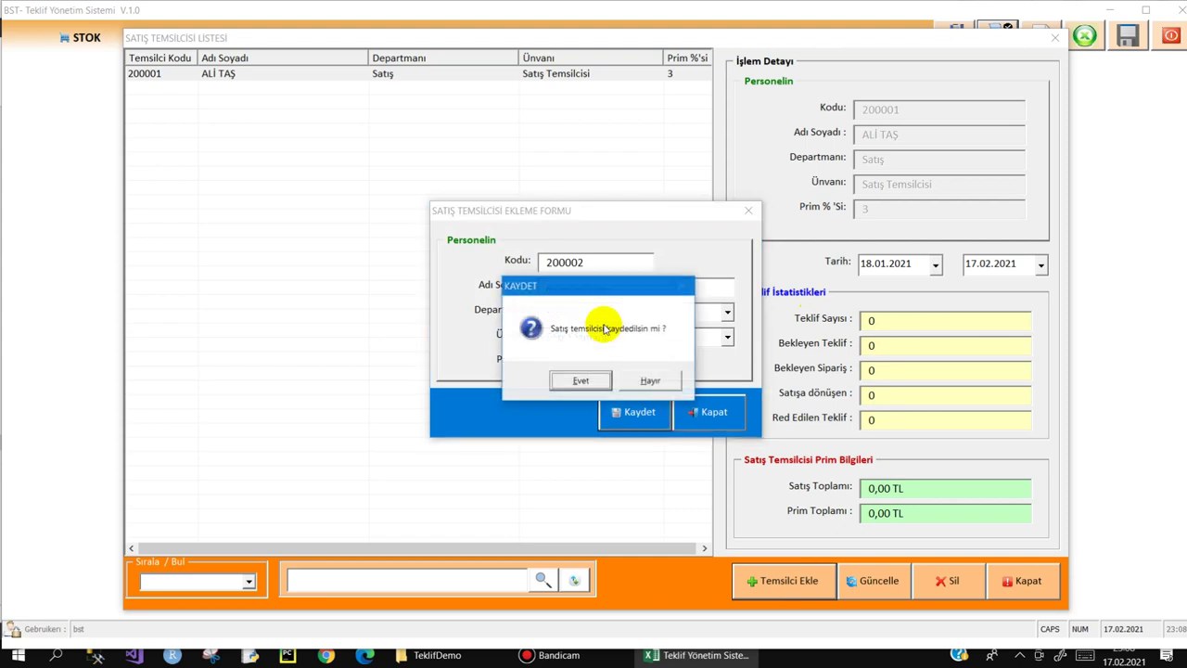
key("Return")
left_click(619, 375)
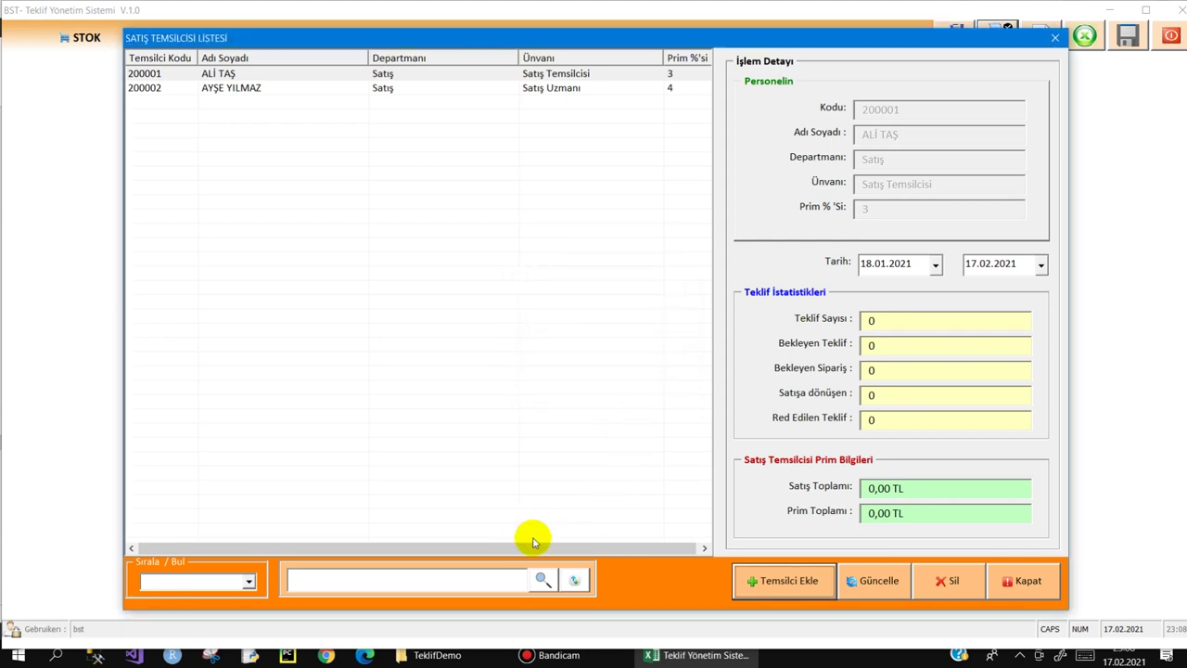
Cancel deleting the first rep so both remain, and close the representative list
left_click(939, 579)
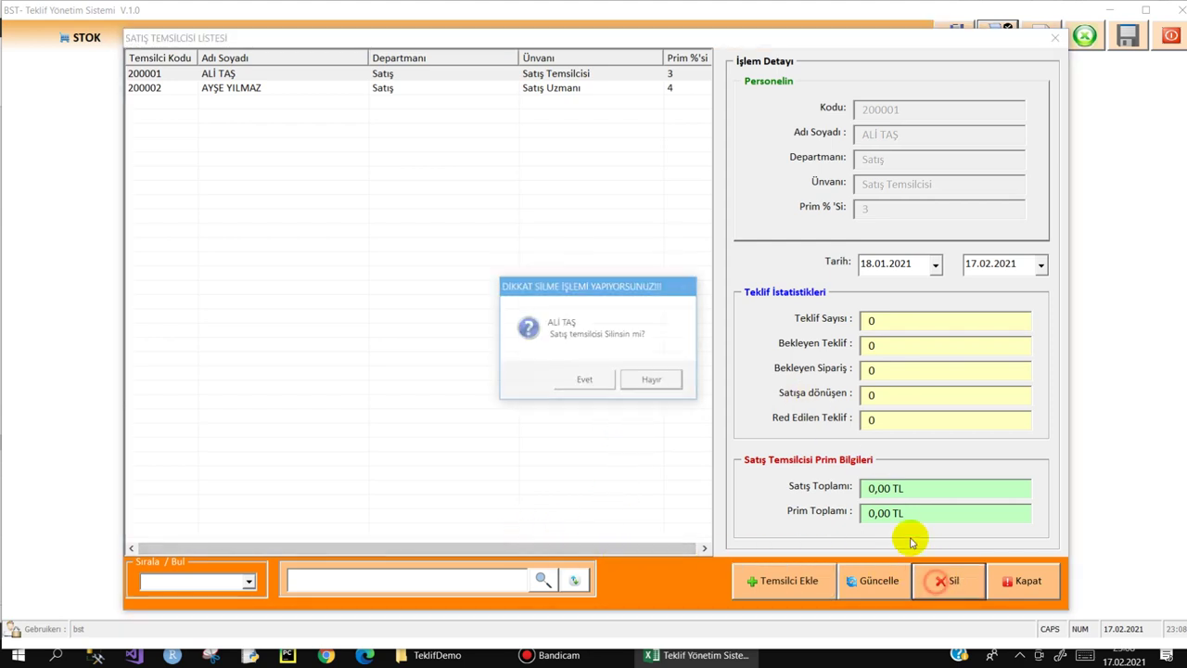
left_click(648, 378)
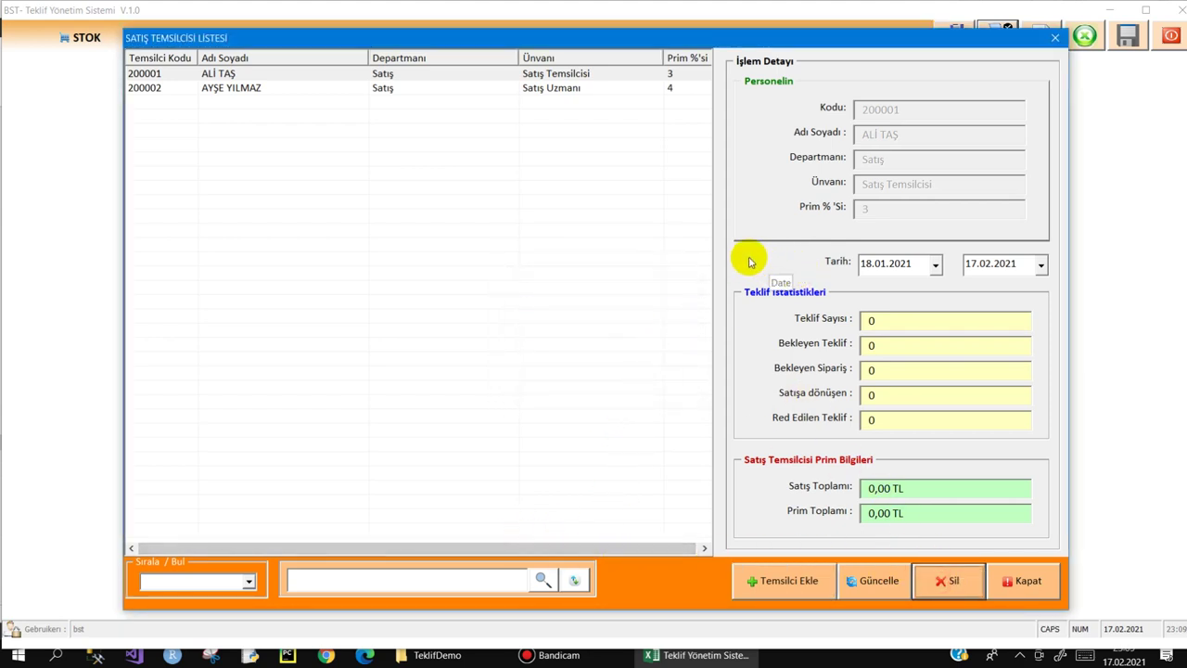
key("Escape")
left_click(183, 37)
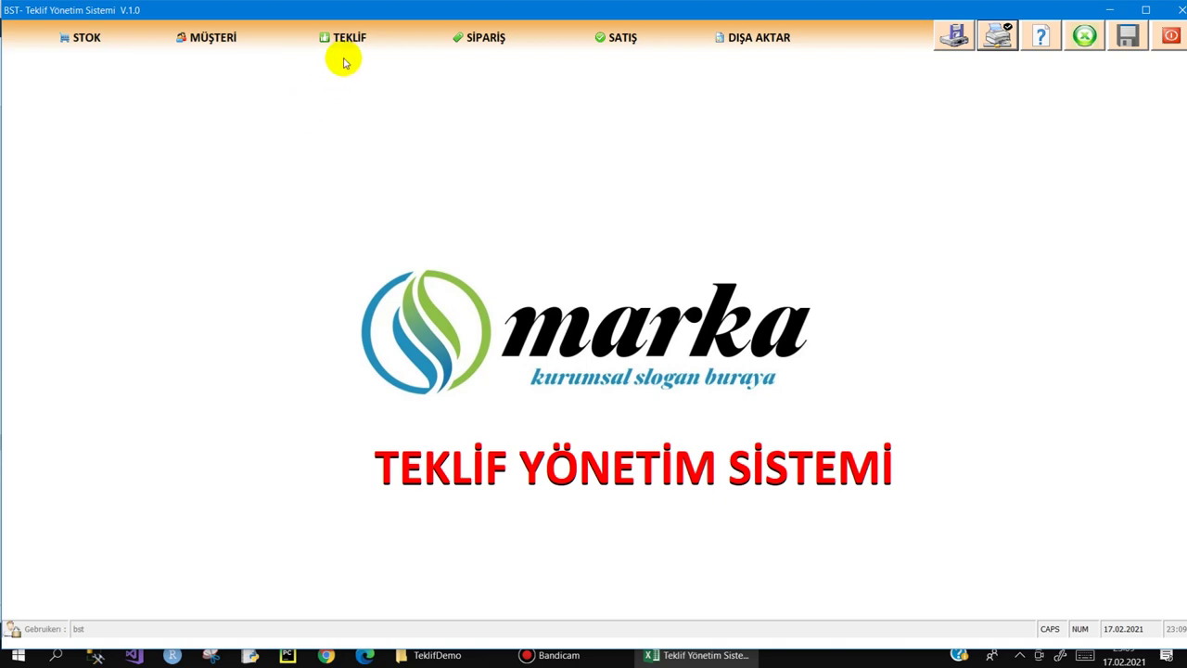
Open the empty quote list and start new quote YT-300001
mouse_move(349, 39)
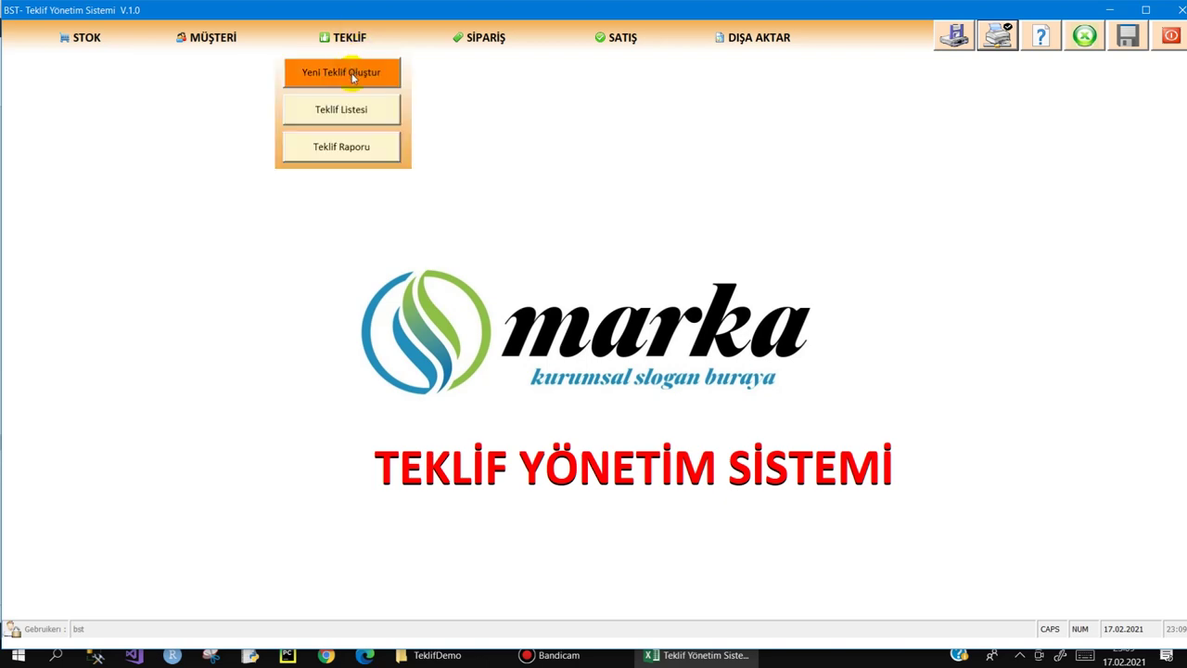
left_click(353, 78)
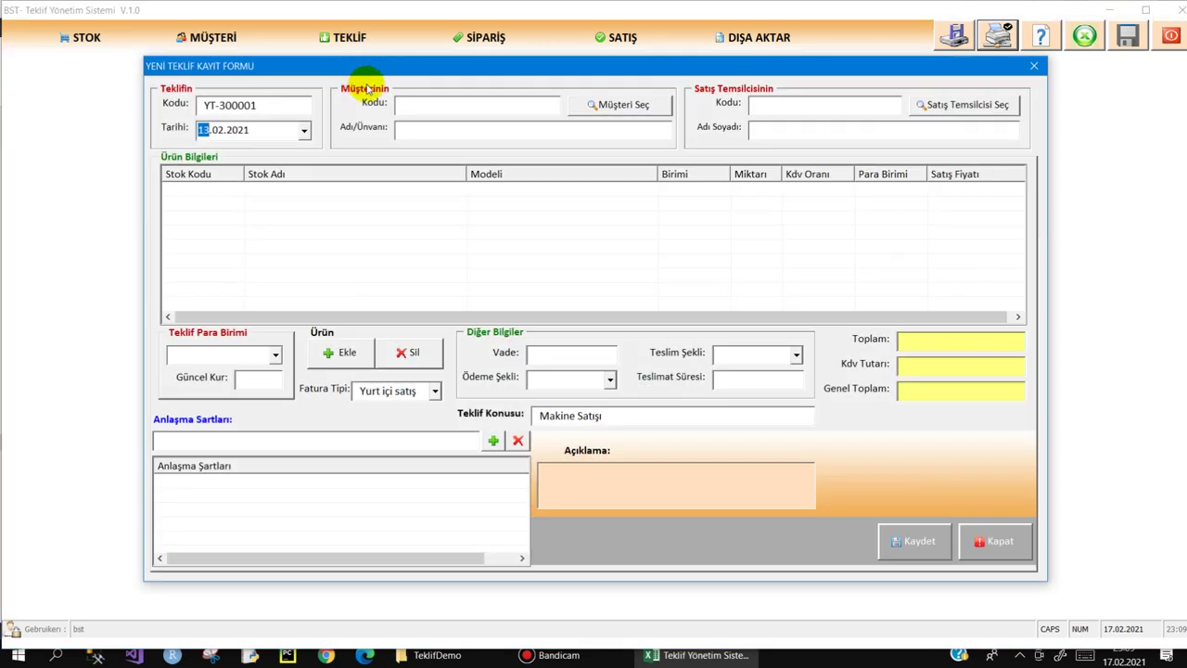
key("Escape")
mouse_move(339, 37)
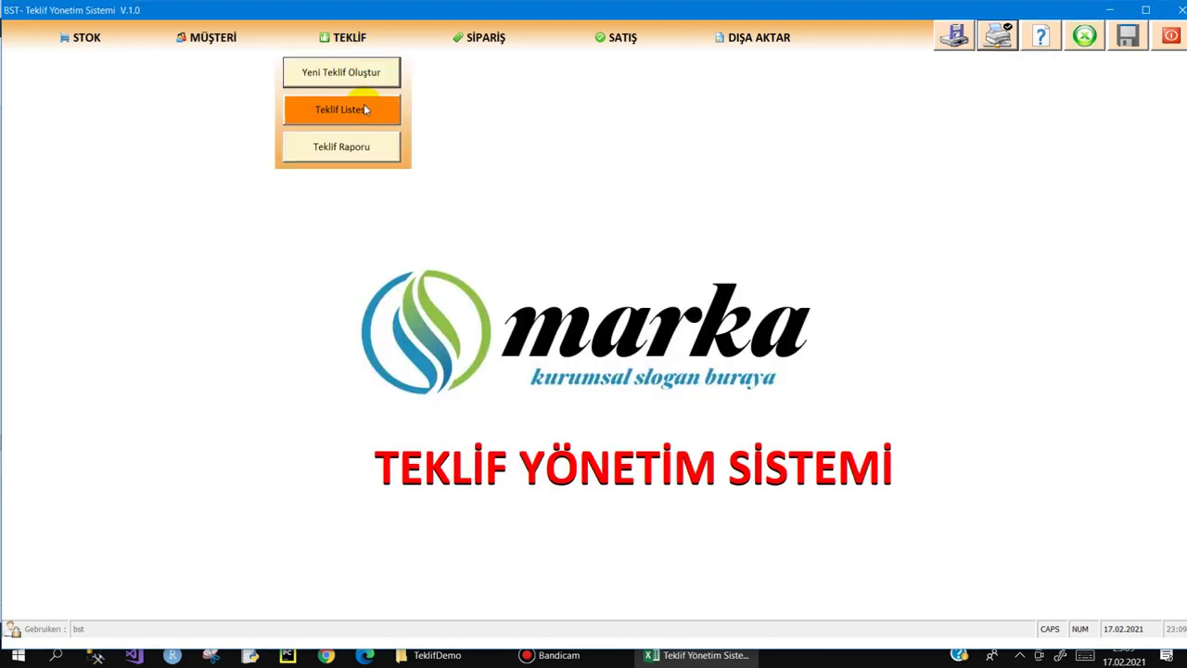
left_click(367, 109)
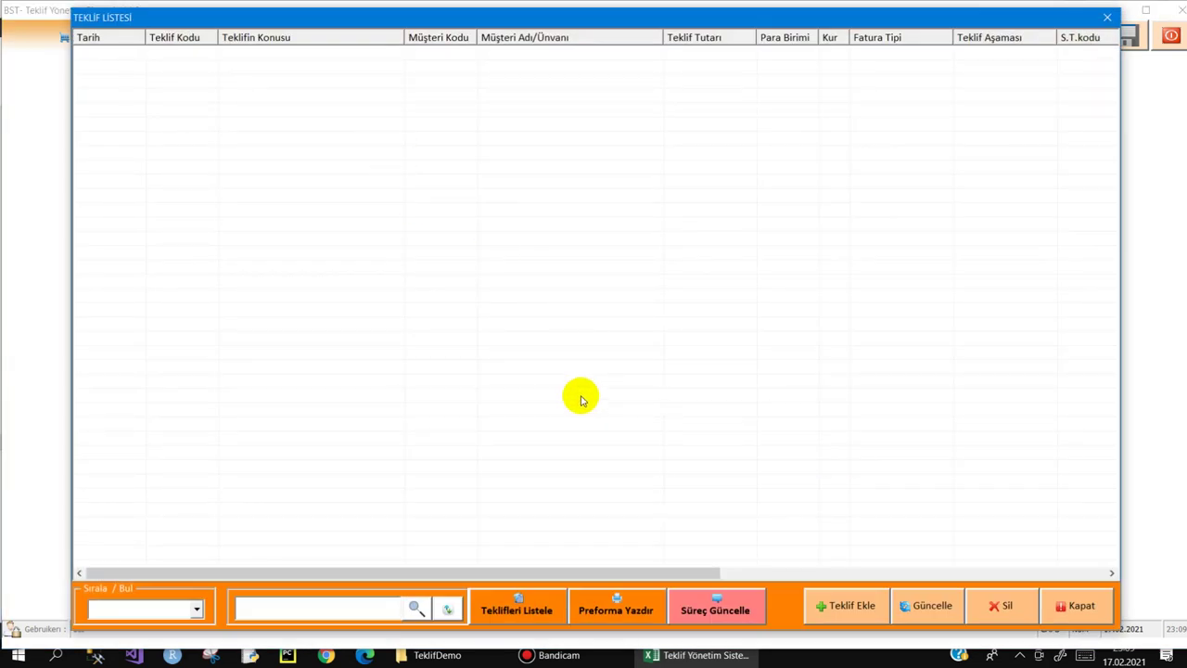
left_click(844, 605)
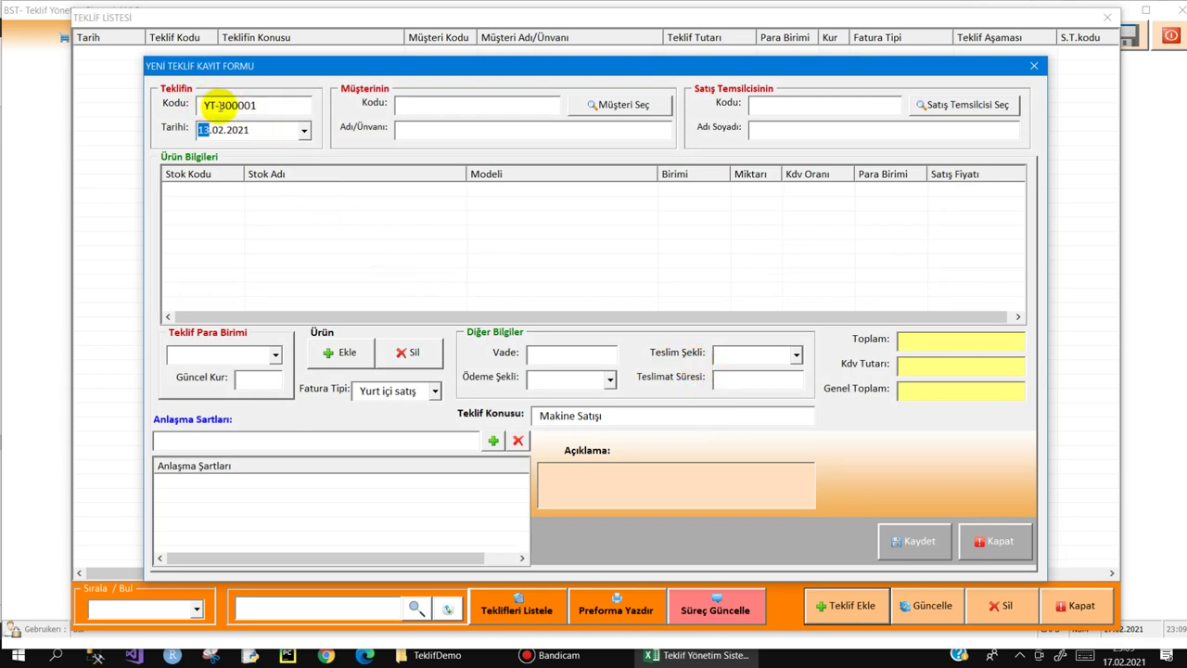
Assign customer YILDIZ İNŞAAT (100002) to quote YT-300001, keeping the default date
left_click_drag(255, 105, 209, 106)
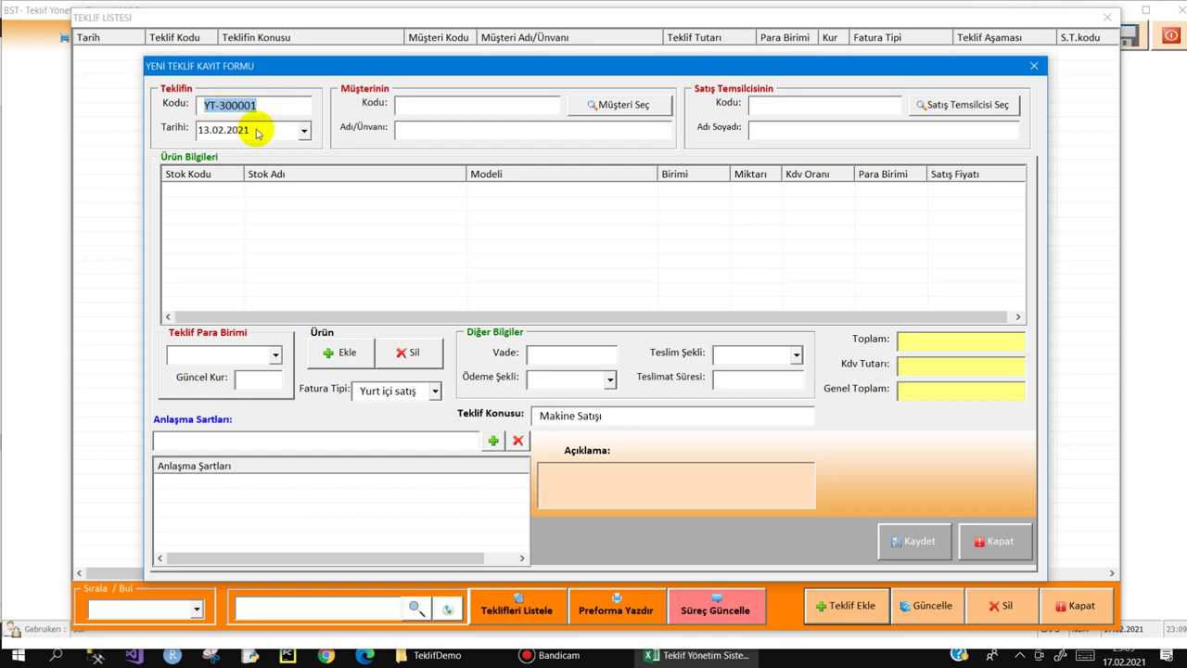
left_click(304, 131)
left_click(304, 131)
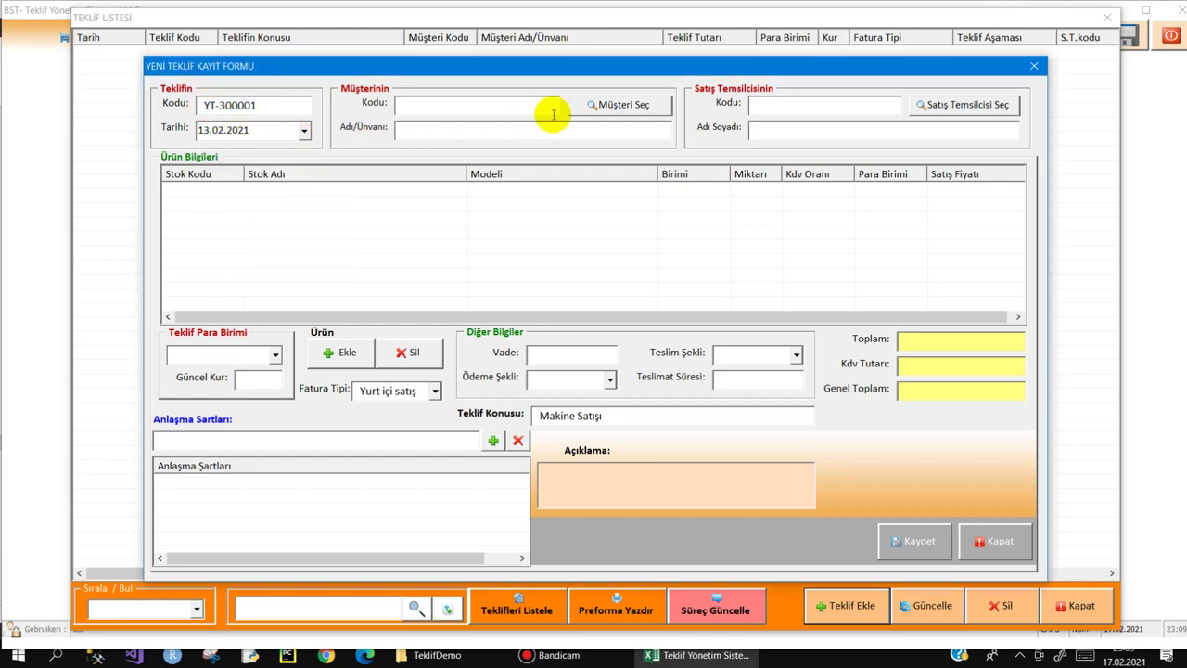
left_click(611, 106)
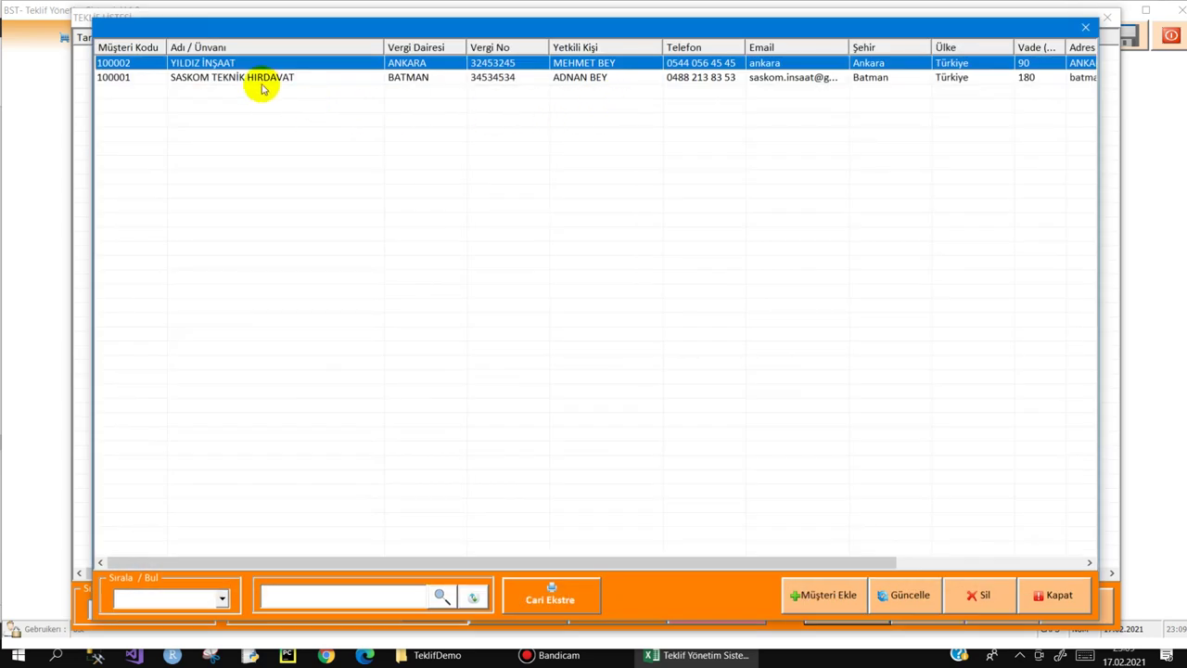
left_click(223, 59)
double_click(204, 63)
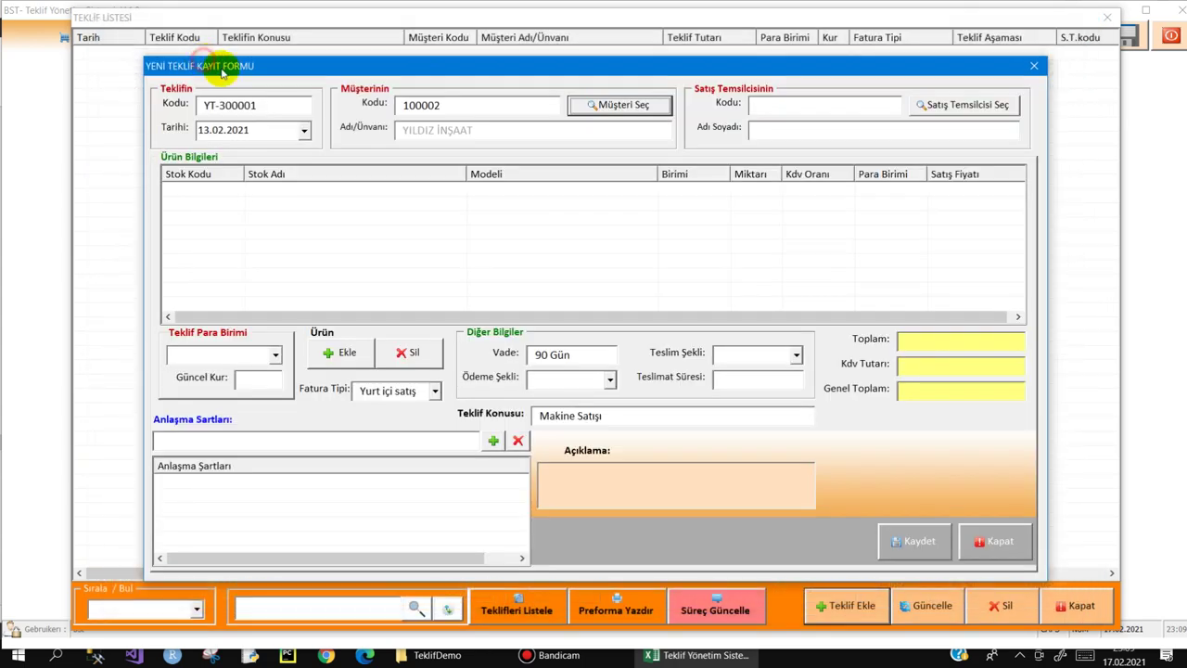
Assign rep 200001 to the quote and set its currency to EURO
left_click(930, 106)
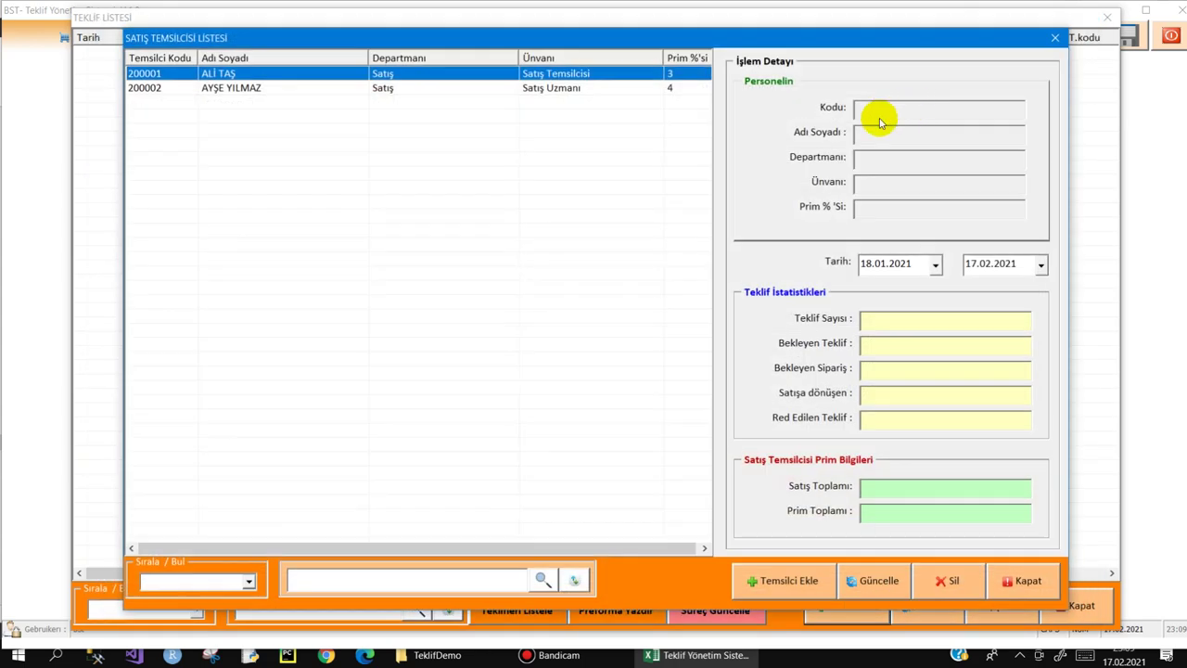
double_click(247, 74)
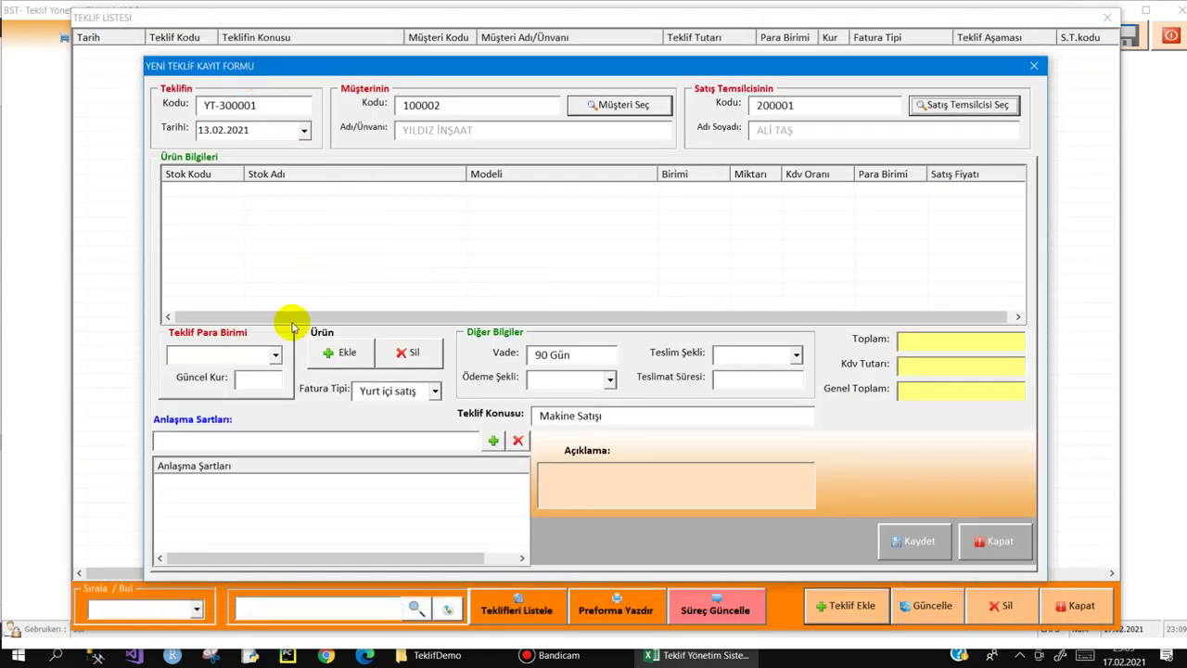
left_click(275, 355)
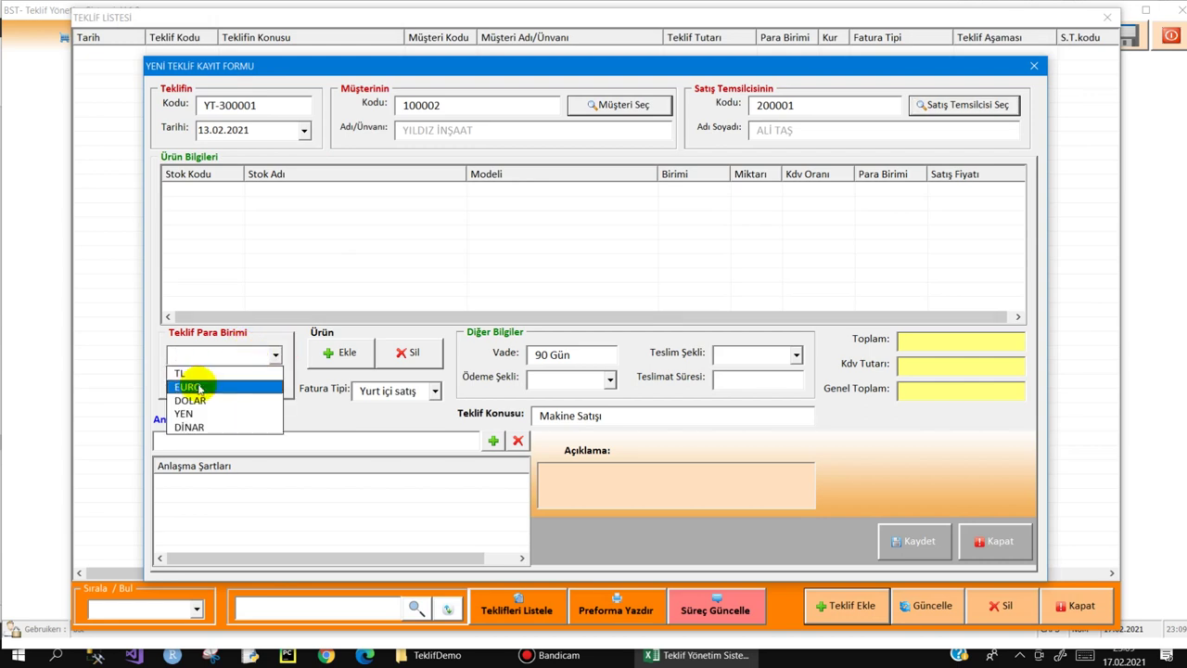
left_click(199, 387)
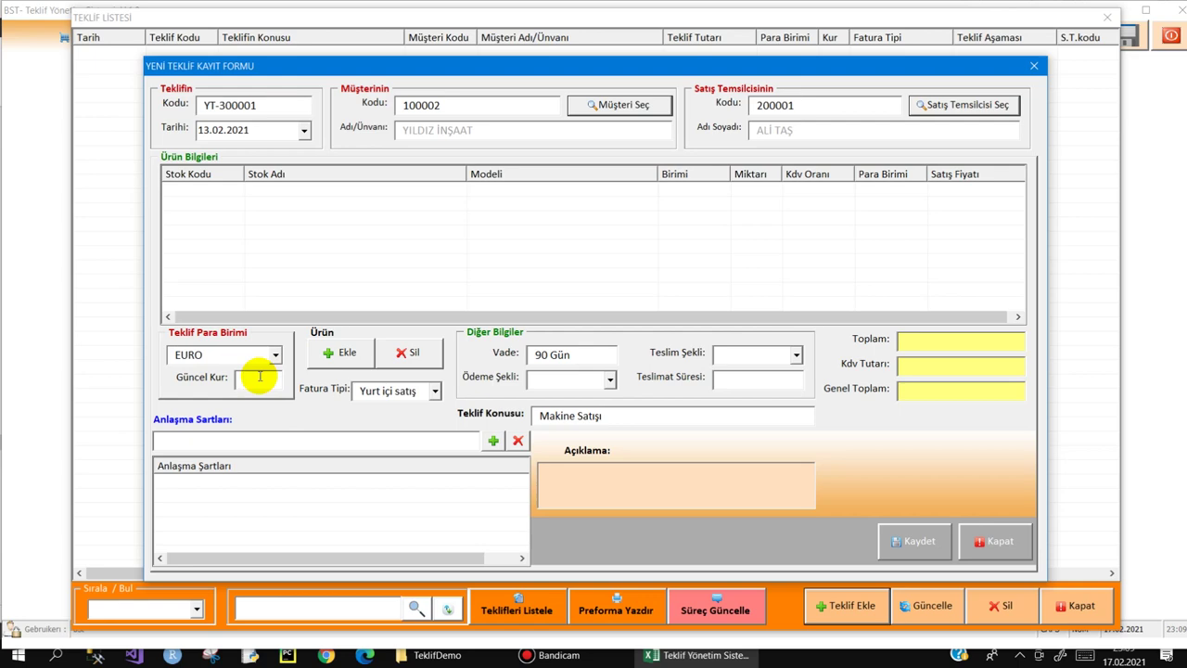
left_click(260, 376)
Enter exchange rate 10 and begin adding GERİ DÖNÜŞÜM MAKİNESİ, then cancel
type("10")
left_click(330, 351)
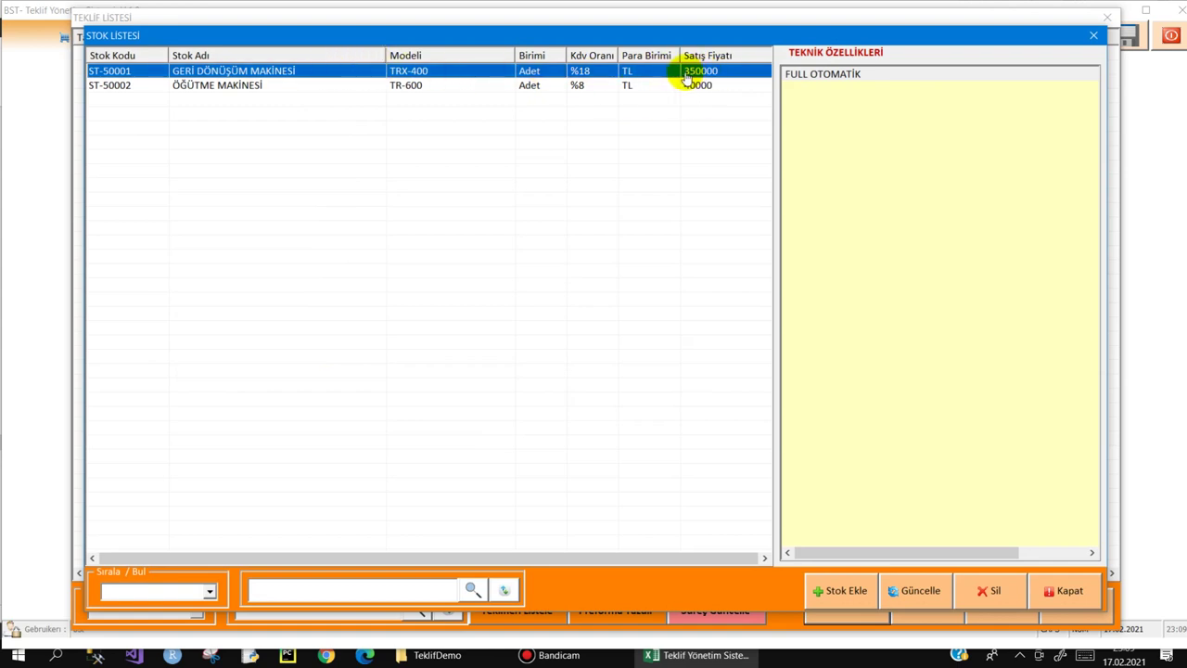
double_click(296, 73)
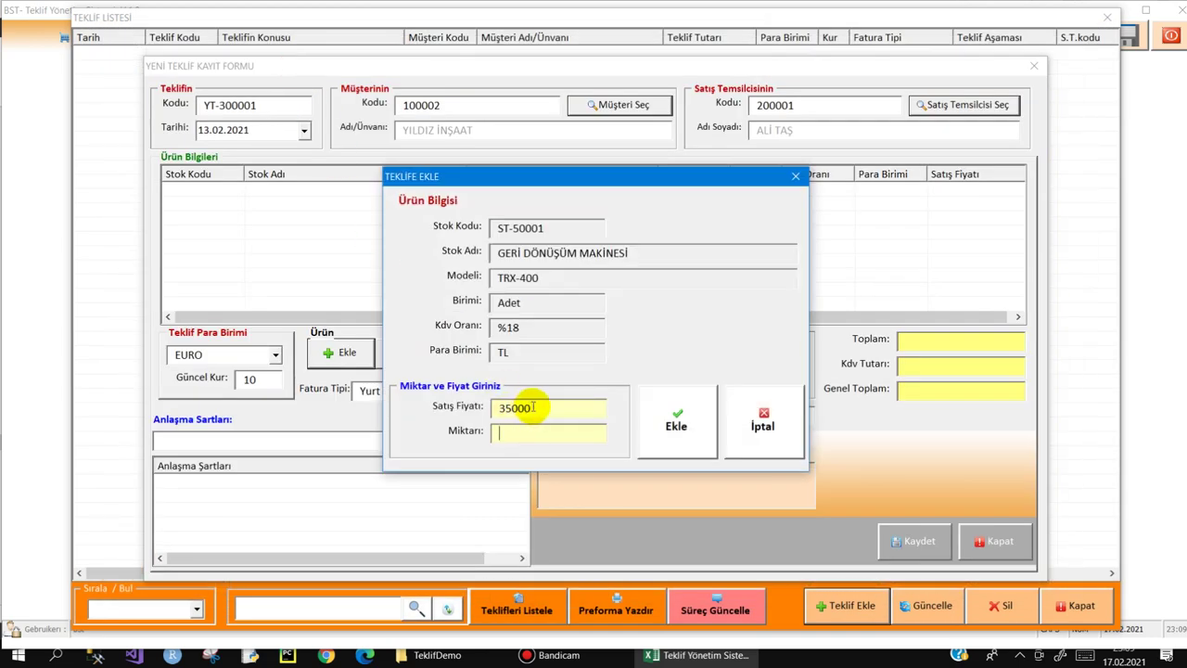
left_click_drag(534, 407, 491, 408)
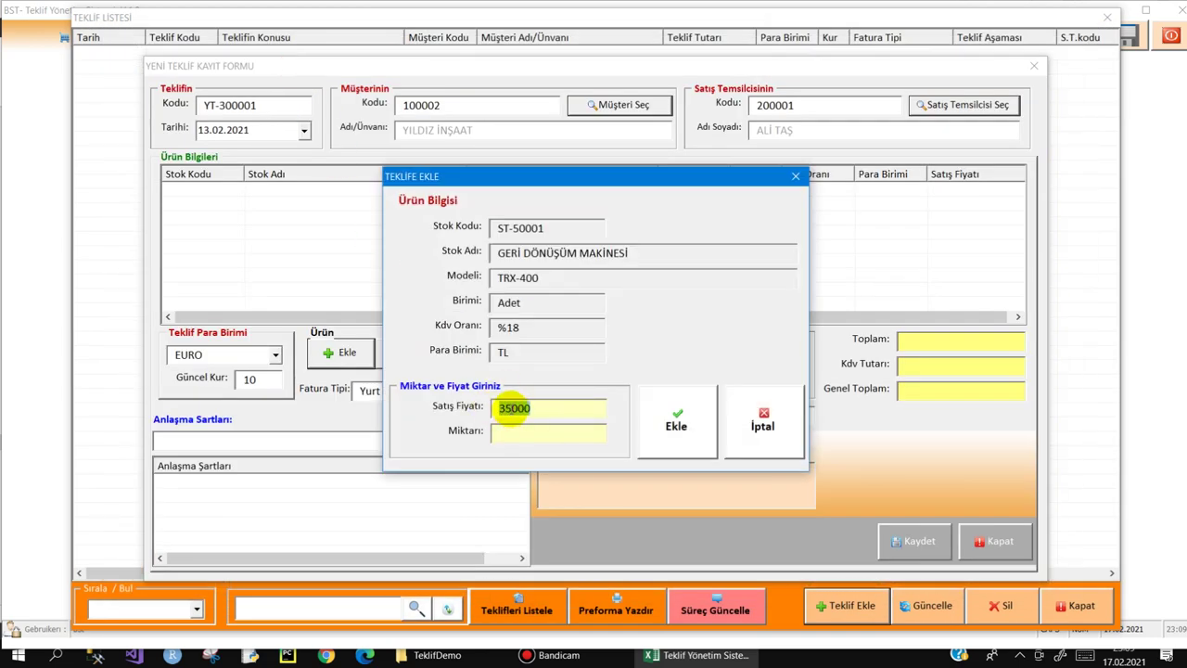
left_click(514, 408)
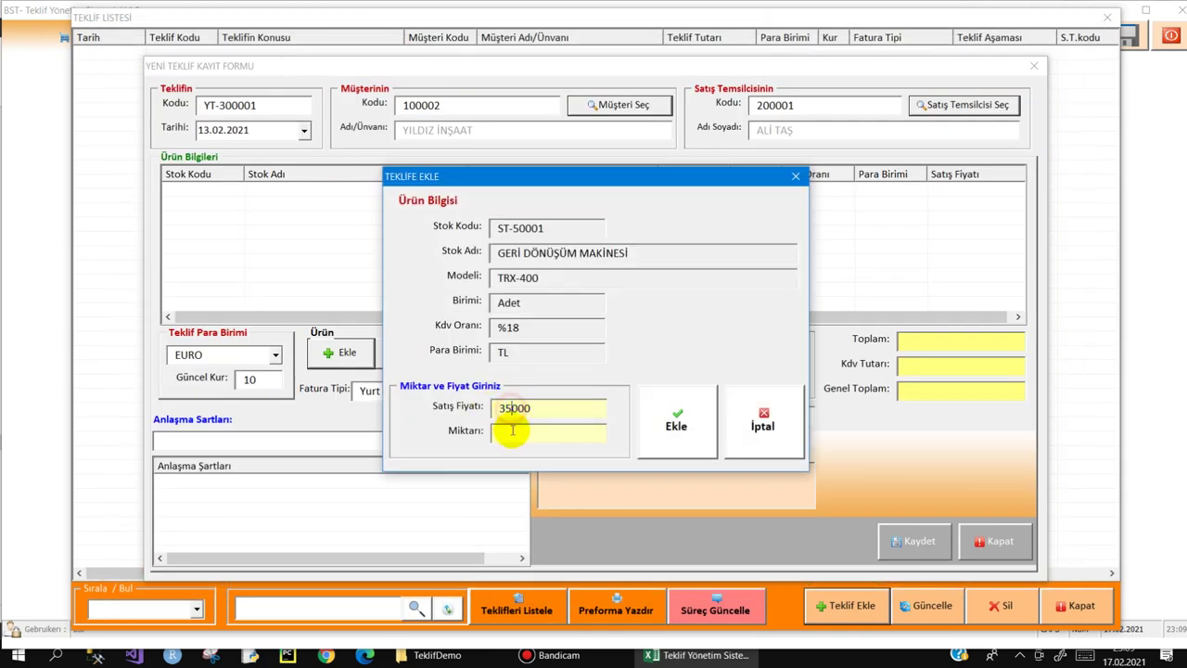
left_click(742, 444)
Change the rate to 5 and add two GERİ DÖNÜŞÜM MAKİNESİ units at 70000 EURO
double_click(265, 376)
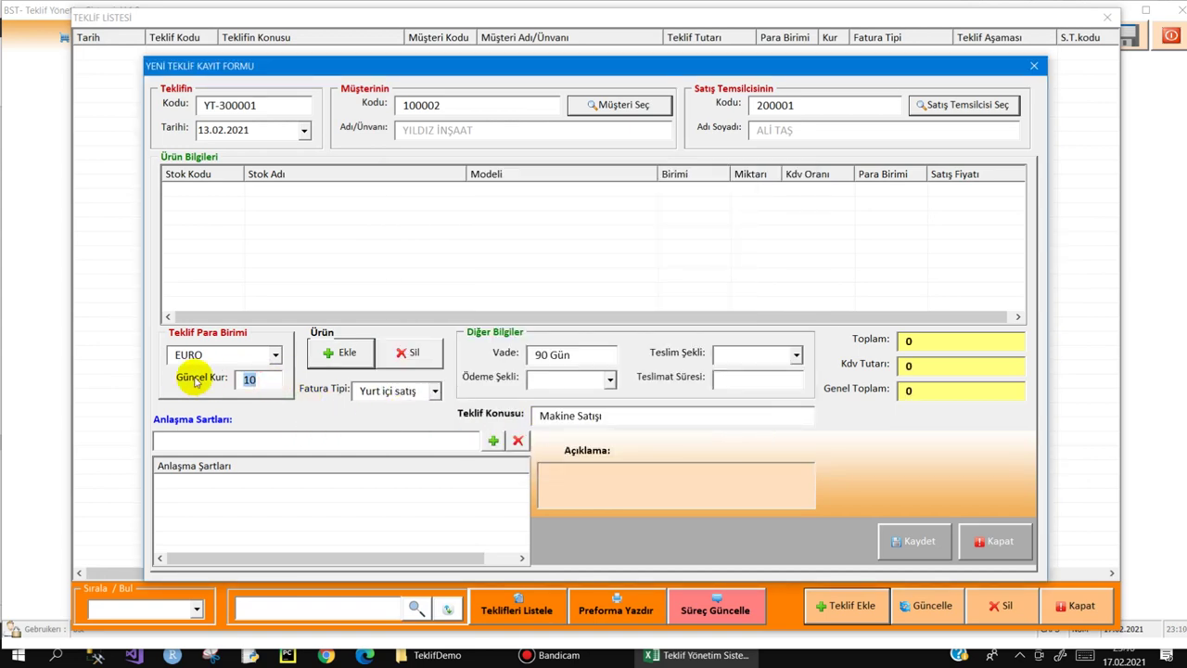
type("5")
left_click(334, 354)
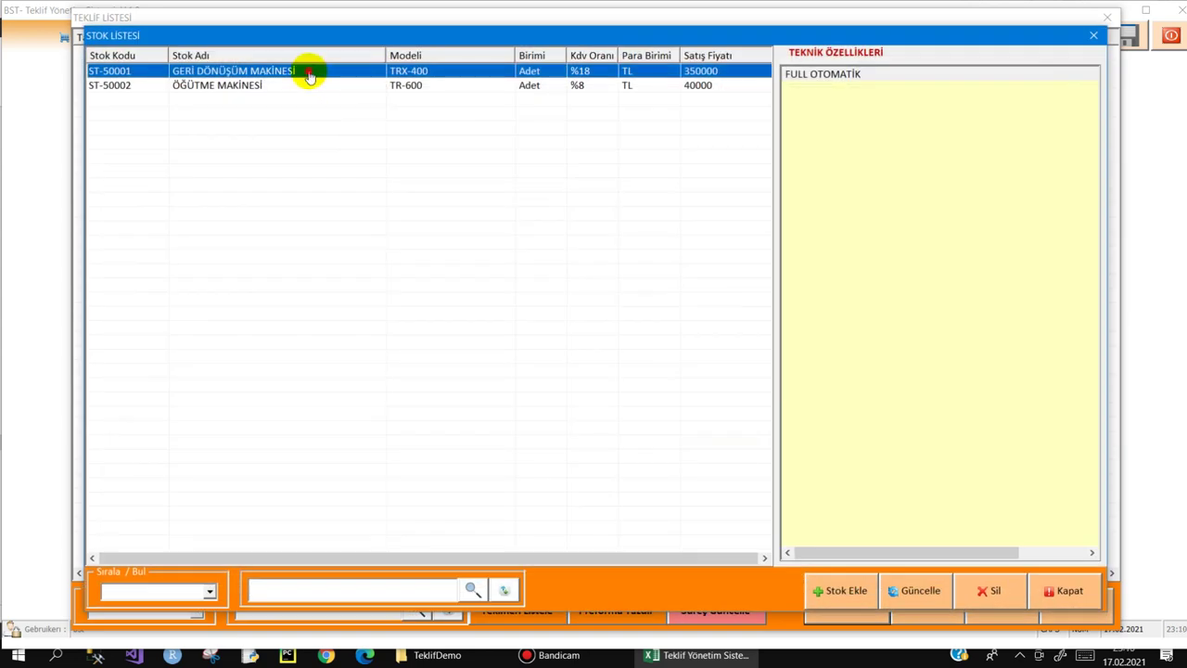
double_click(306, 75)
double_click(543, 406)
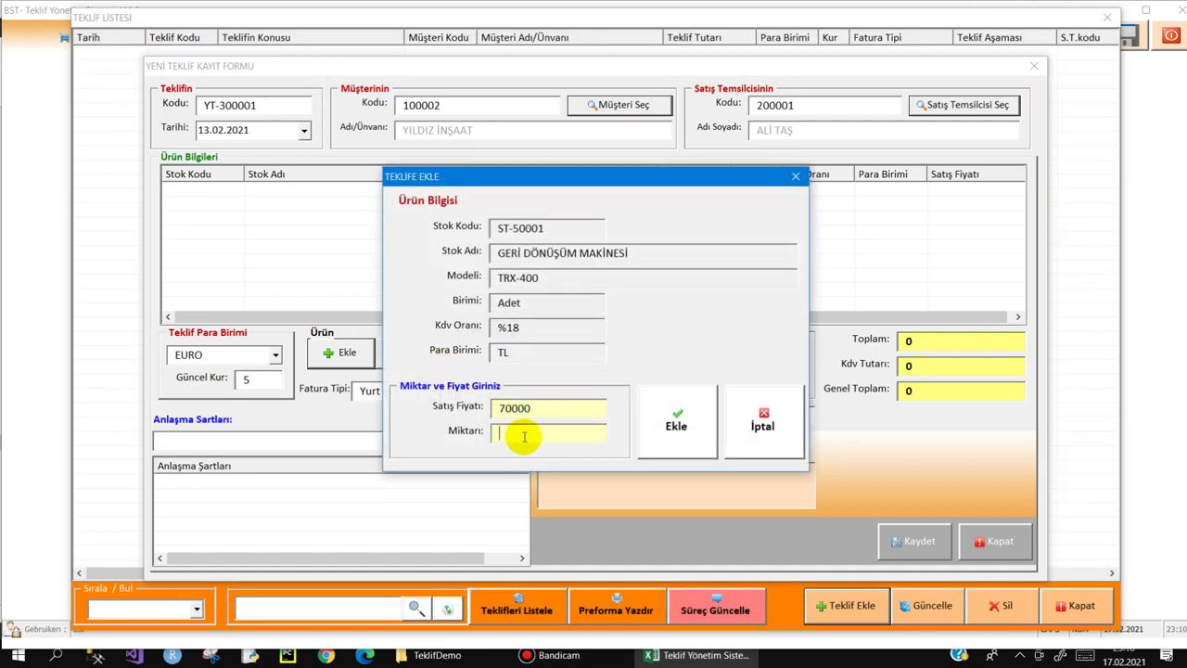
type("2")
left_click(659, 415)
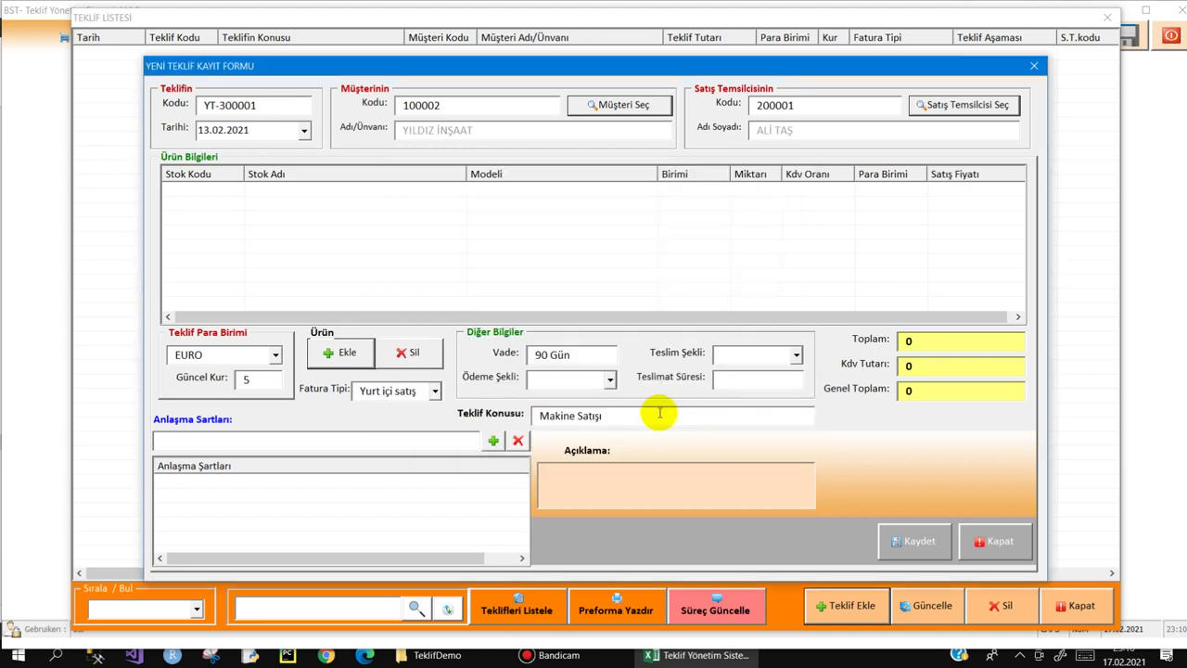
left_click(573, 189)
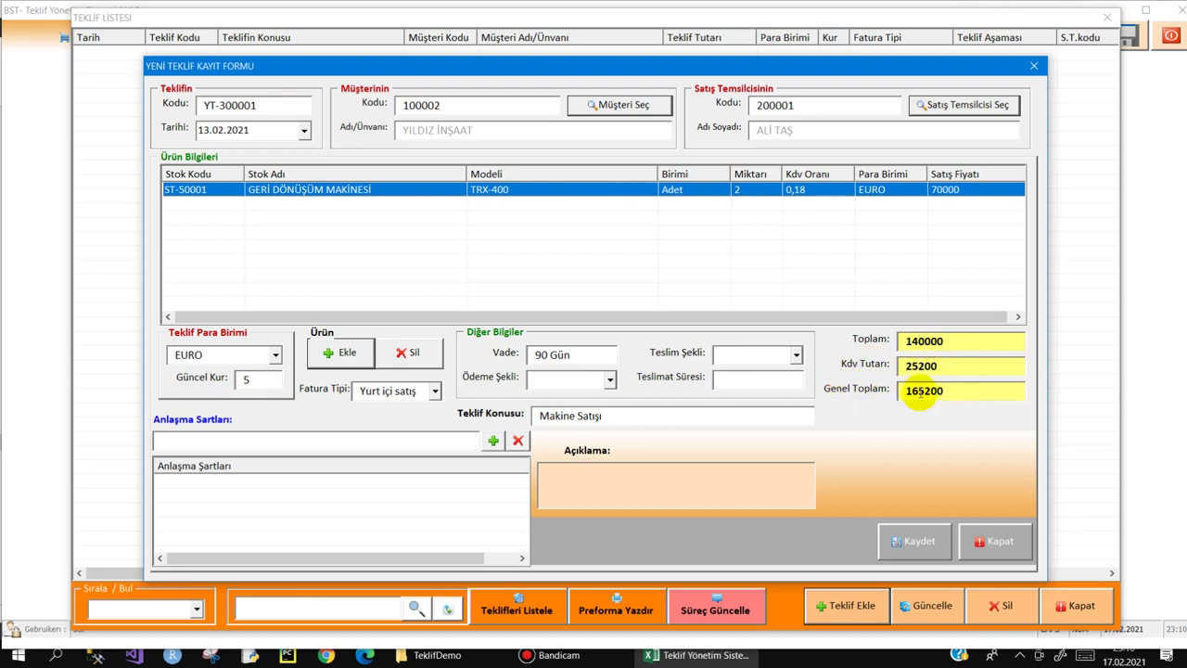
Add one ÖĞÜTME MAKİNESİ (ST-50002) at 8000 EURO to the quote
left_click(347, 352)
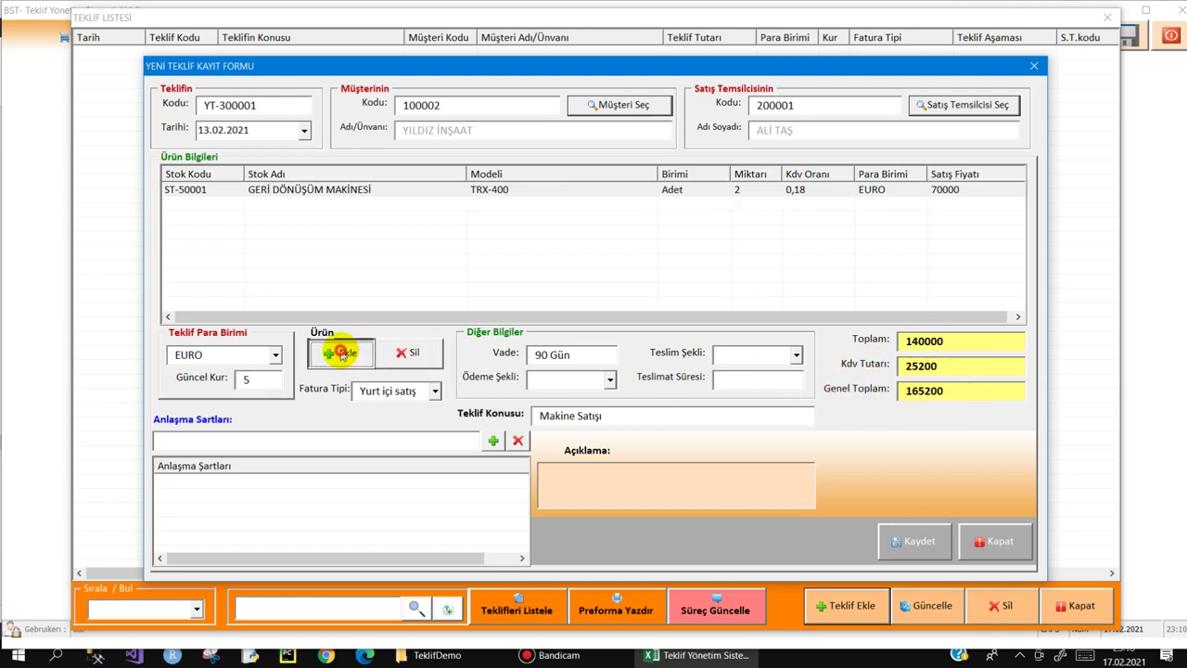
left_click(339, 86)
double_click(340, 86)
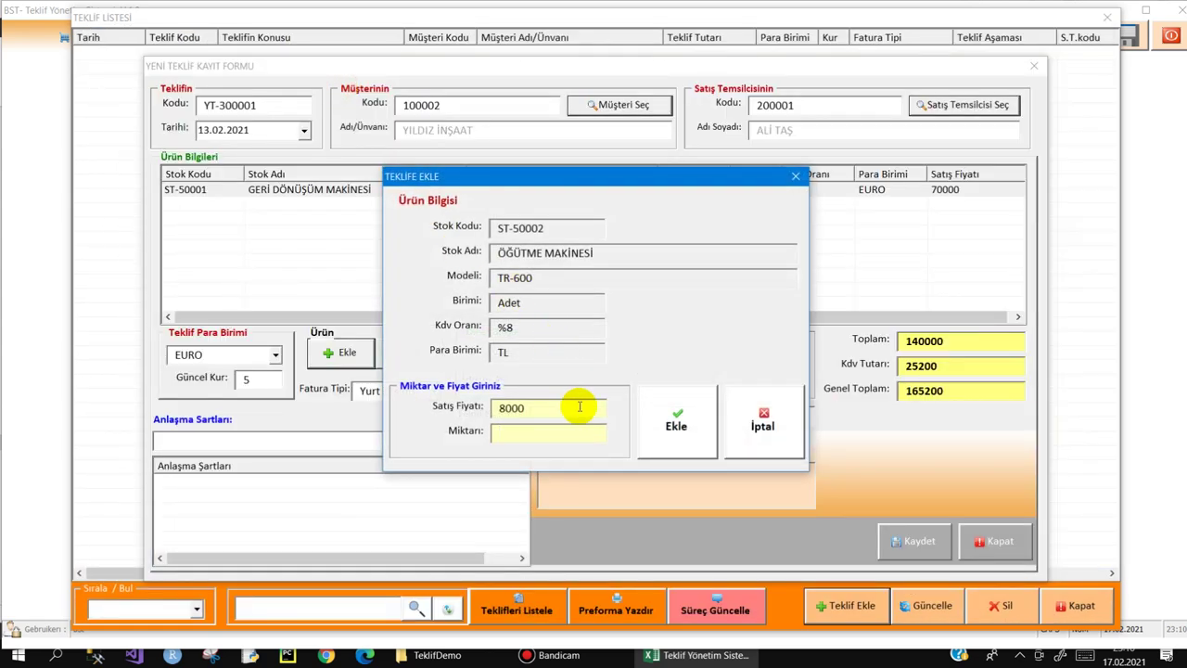
type("1")
left_click(672, 429)
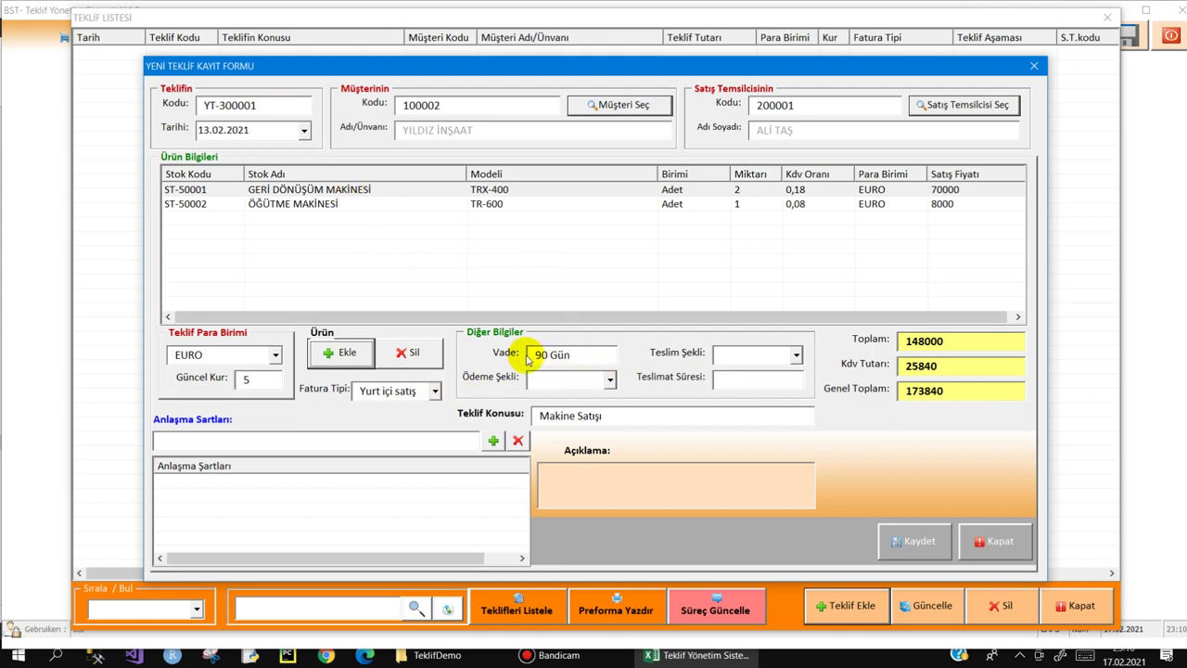
Set the quote's payment method to Peşin
left_click(606, 380)
left_click(576, 401)
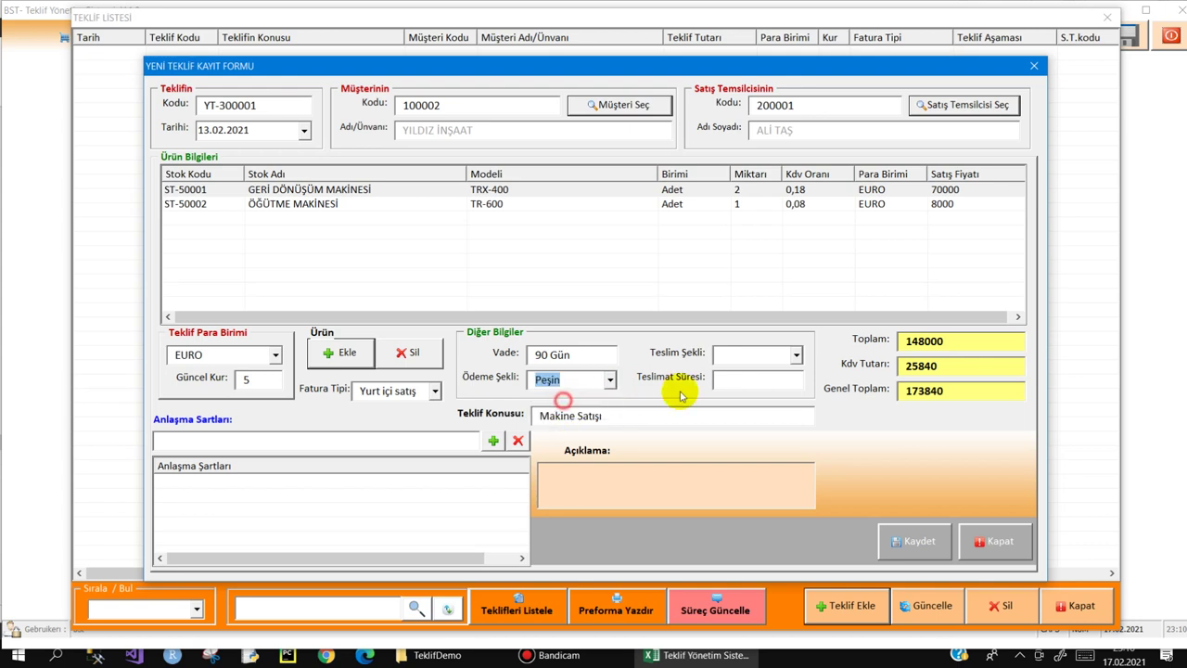
left_click(796, 353)
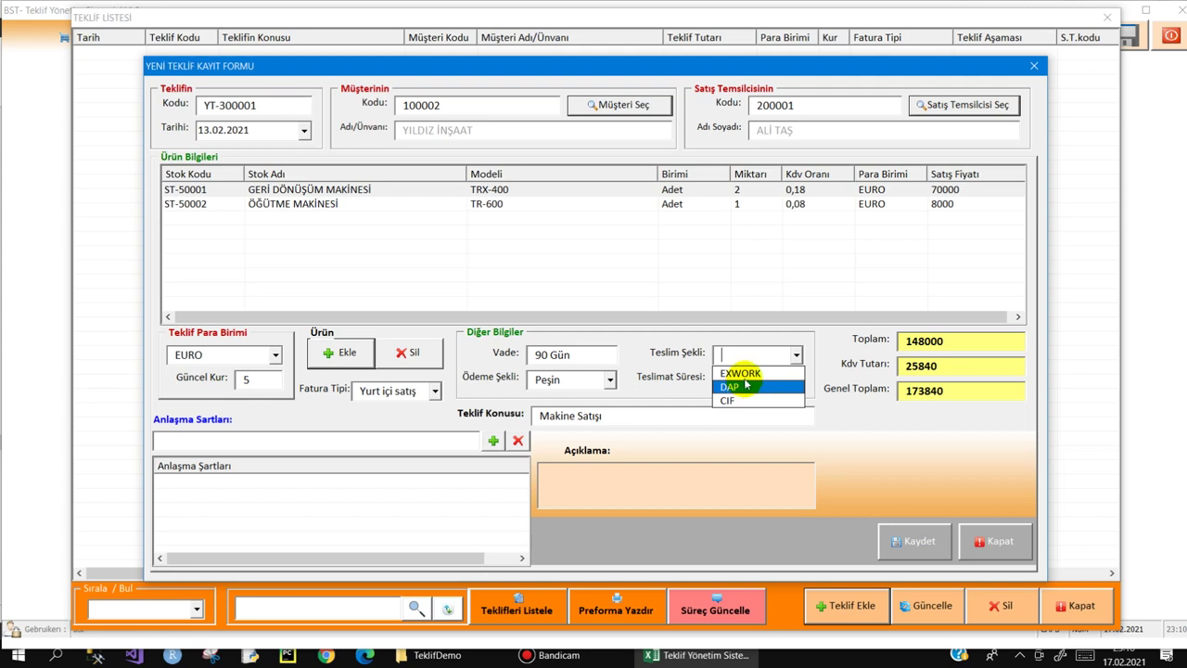
Set EXWORK delivery in 120 GÜN and add an on-site service agreement term
left_click(747, 373)
left_click(736, 383)
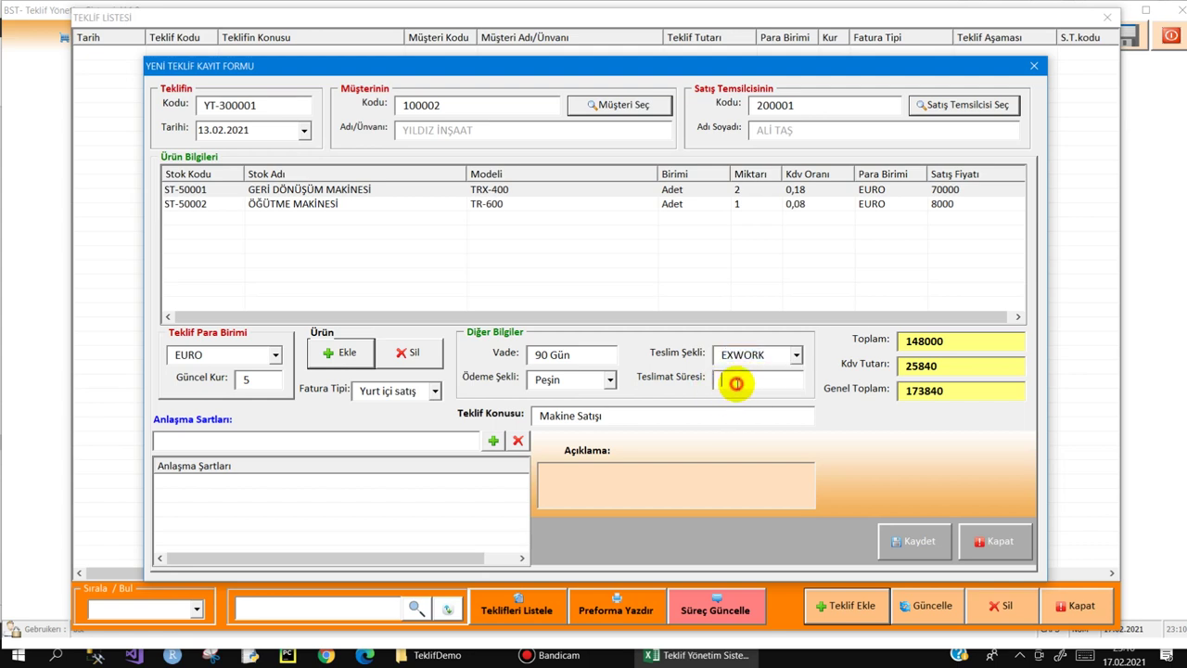
type("120 GÜN")
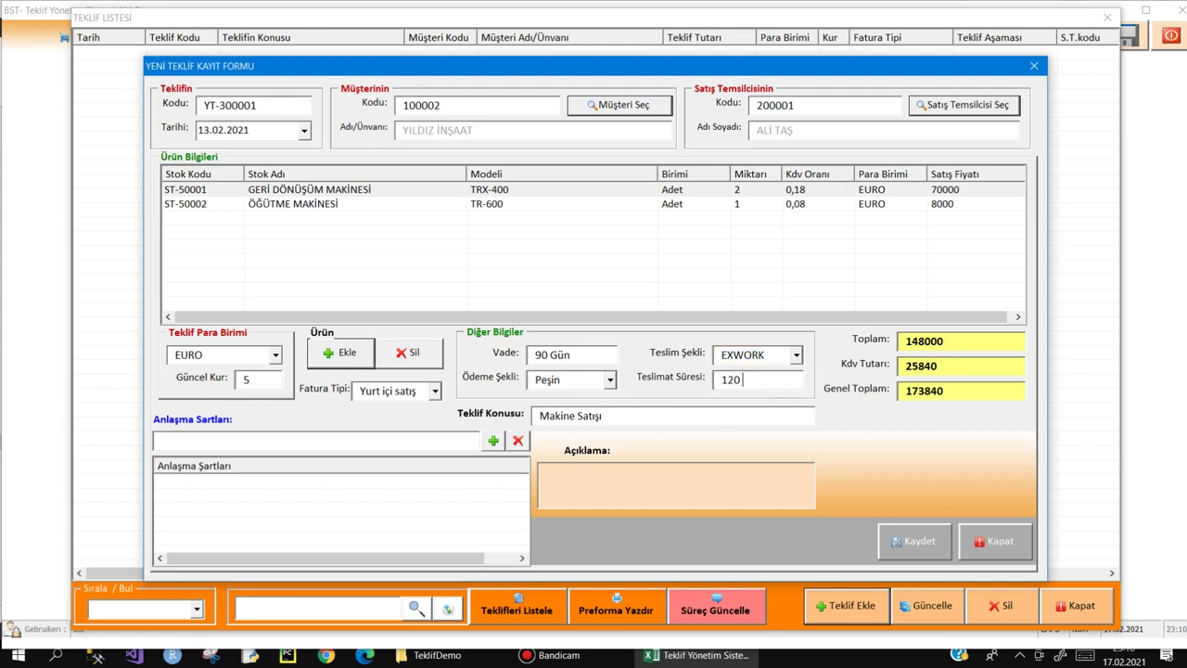
left_click(175, 441)
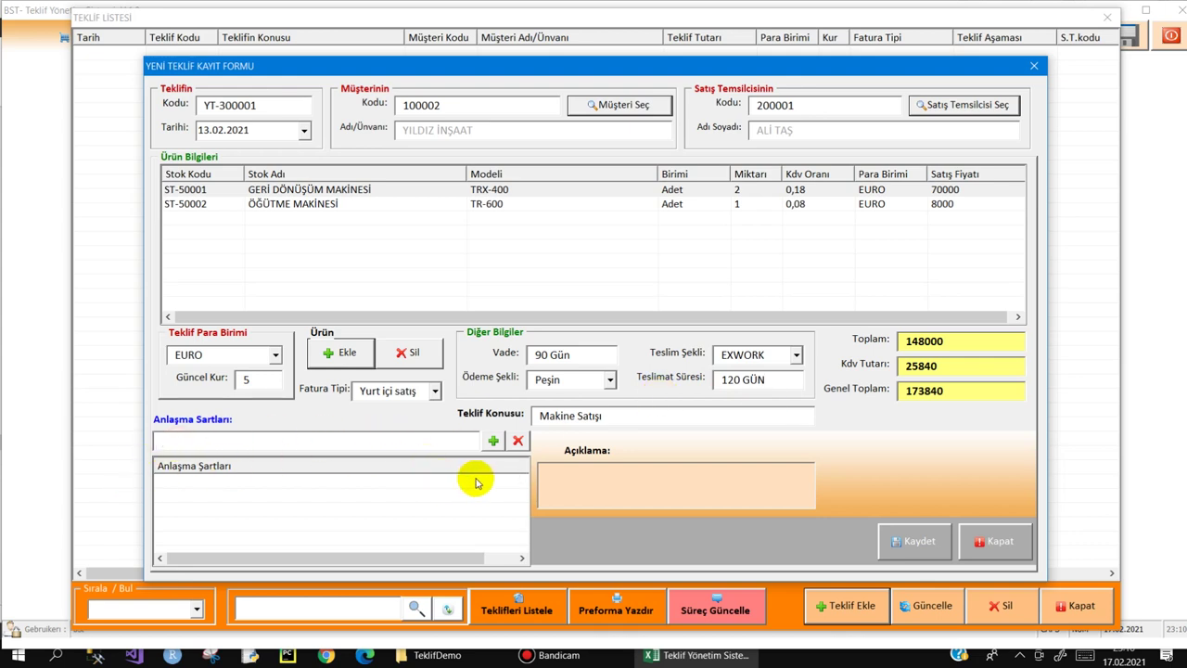
type("YIL YERİNDE SERVİS")
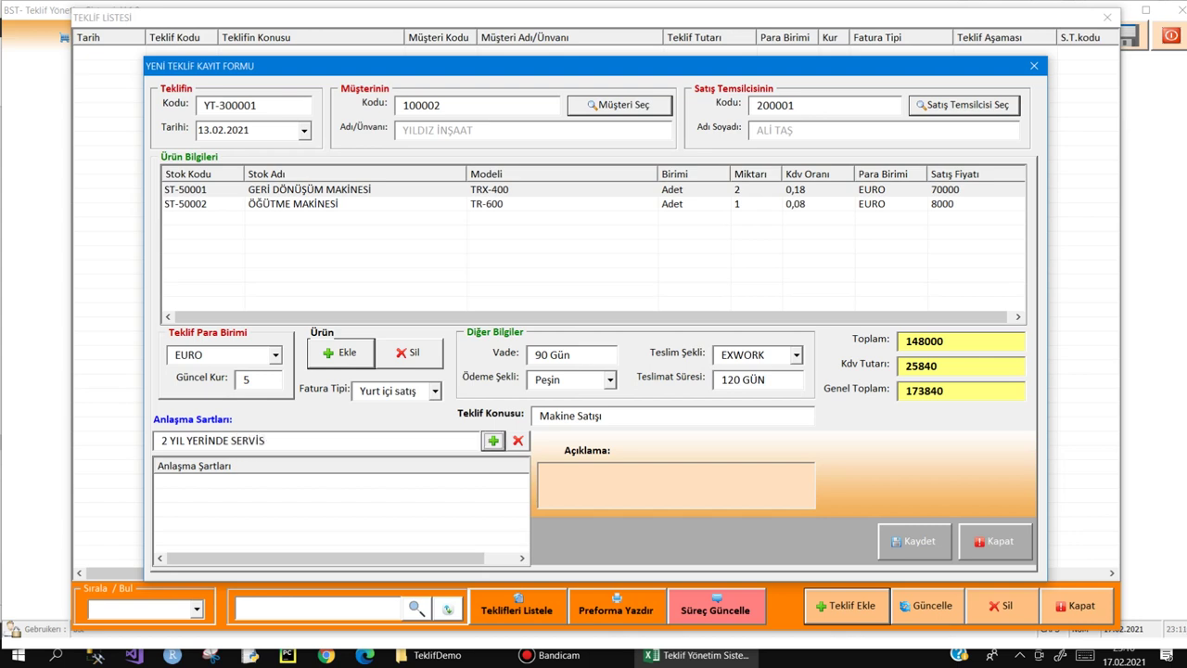
key("Return")
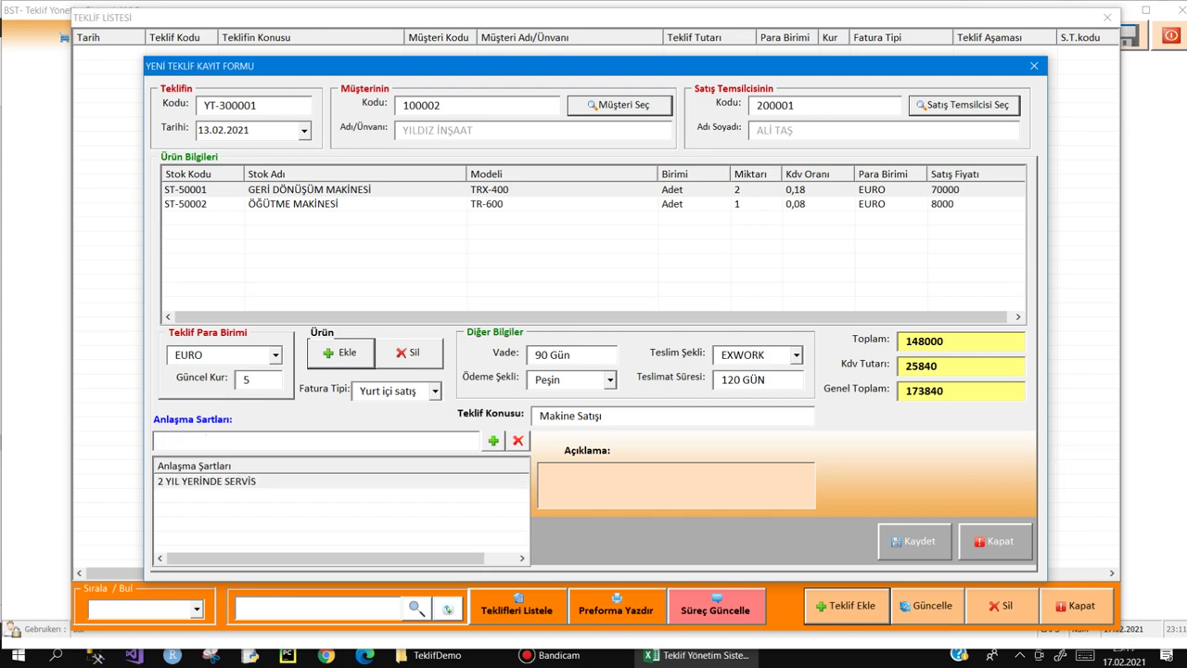
Switch the payment method to Çek and add a cheque payment agreement term
left_click(609, 379)
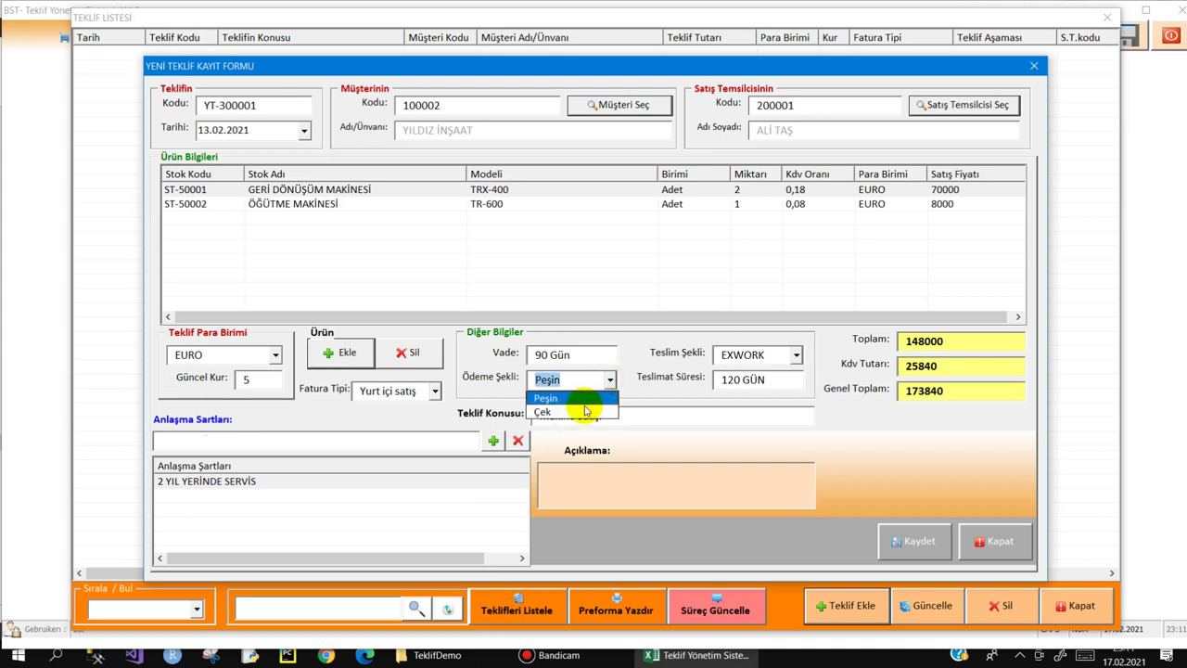
left_click(559, 413)
left_click(278, 439)
type("4 FARKLI ÇEK İLE 180 GÜNDE ÖD")
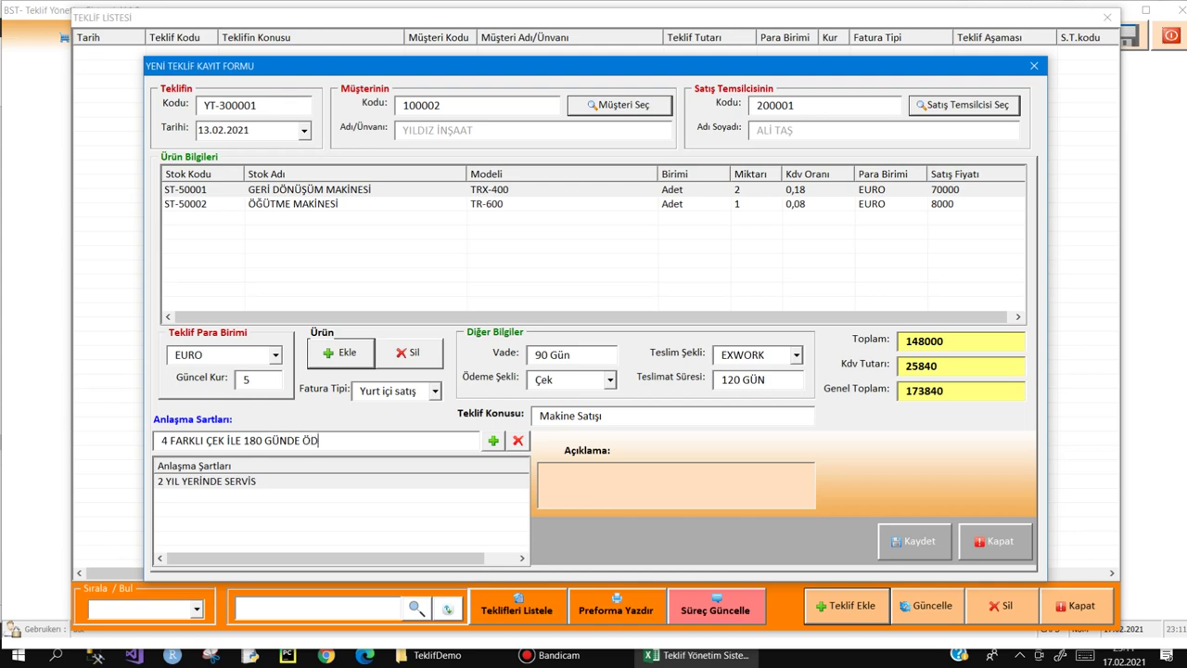
left_click(492, 440)
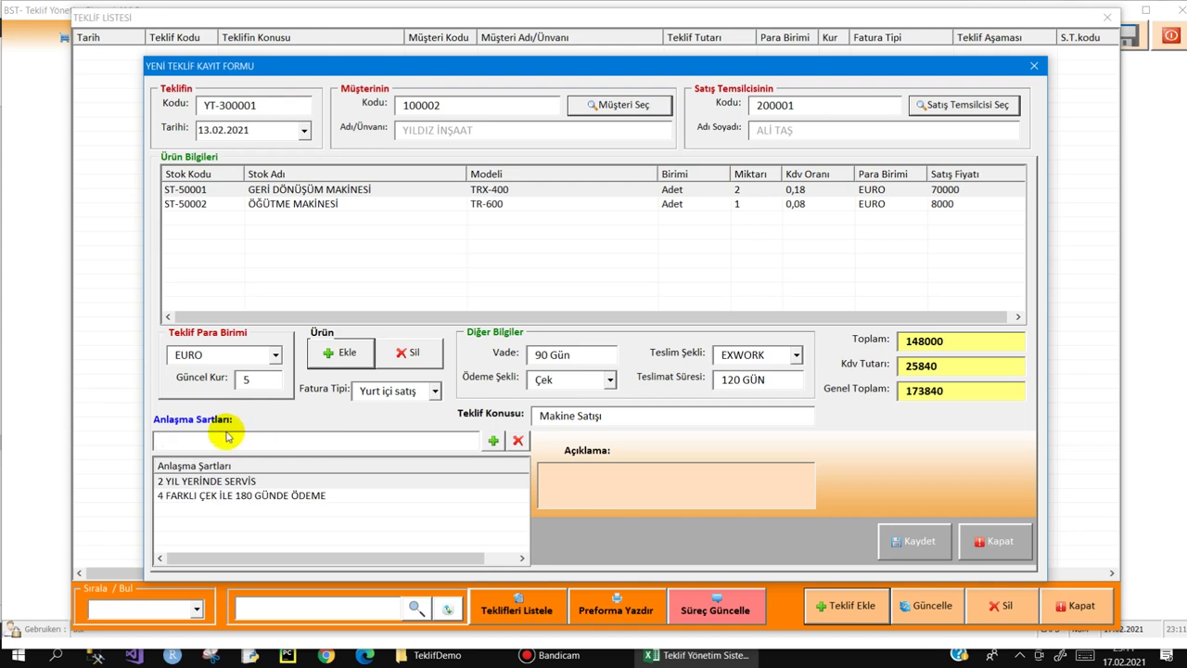
left_click(176, 440)
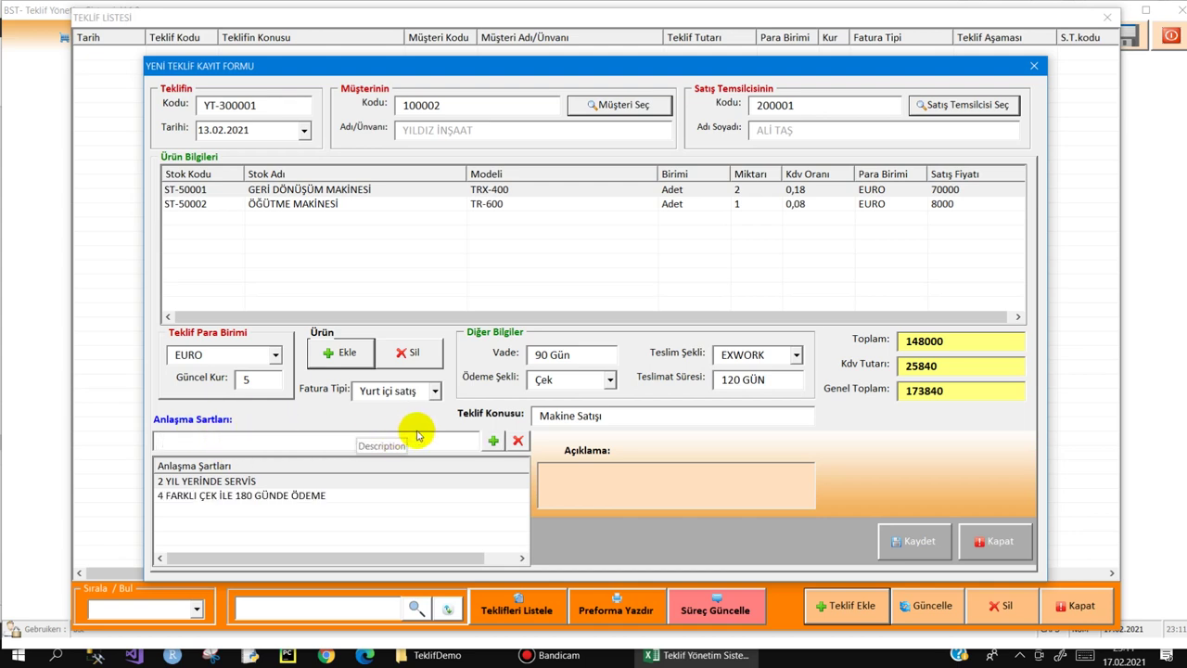
Enter the description 'SDFGSDFG' and save quote YT-300001
left_click(573, 475)
type("SDFGSDFG")
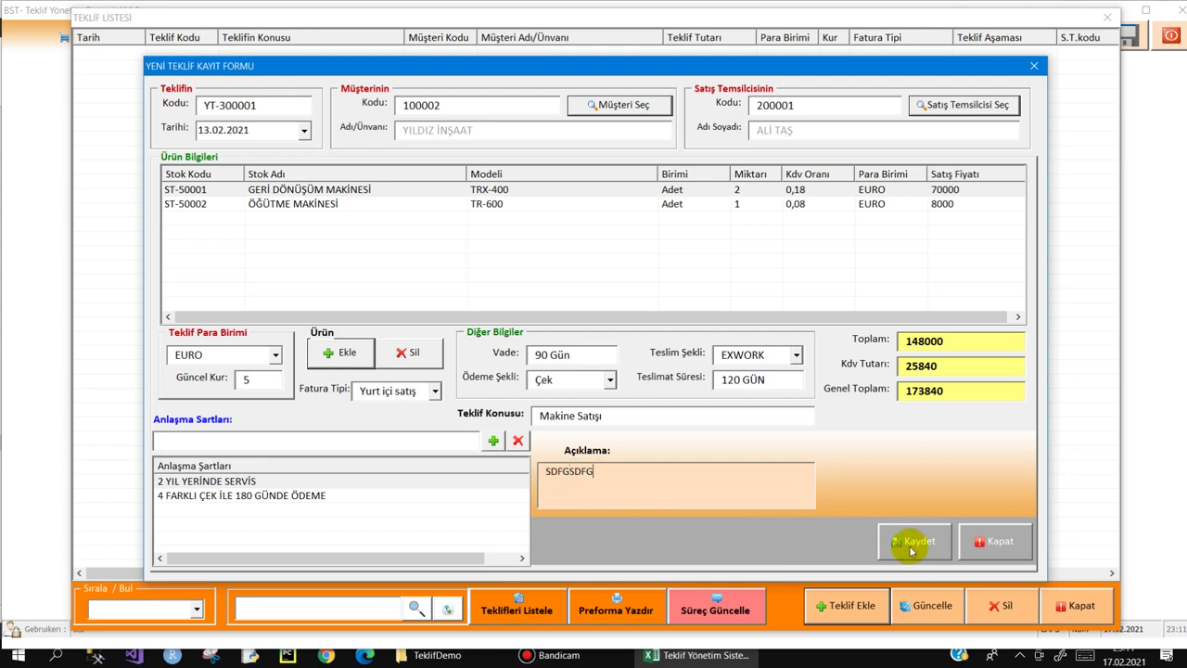
left_click(914, 540)
left_click(569, 378)
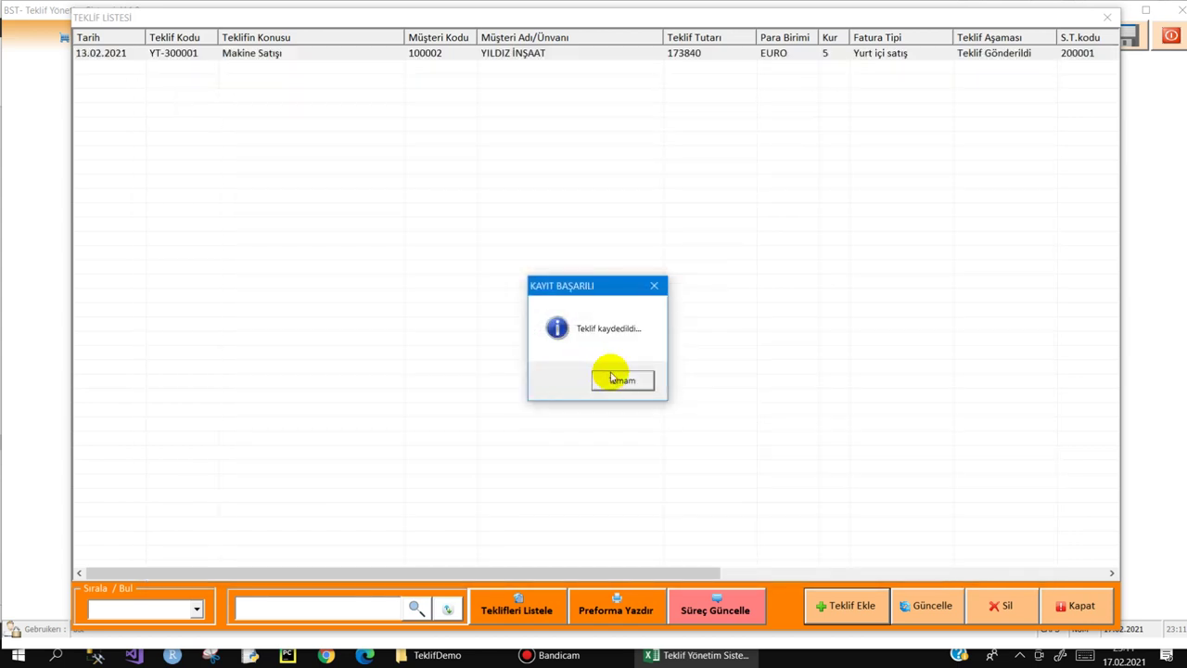
Close the quote list and check rep 200001's statistics: 1 quote, 1 pending
left_click(598, 376)
left_click(388, 57)
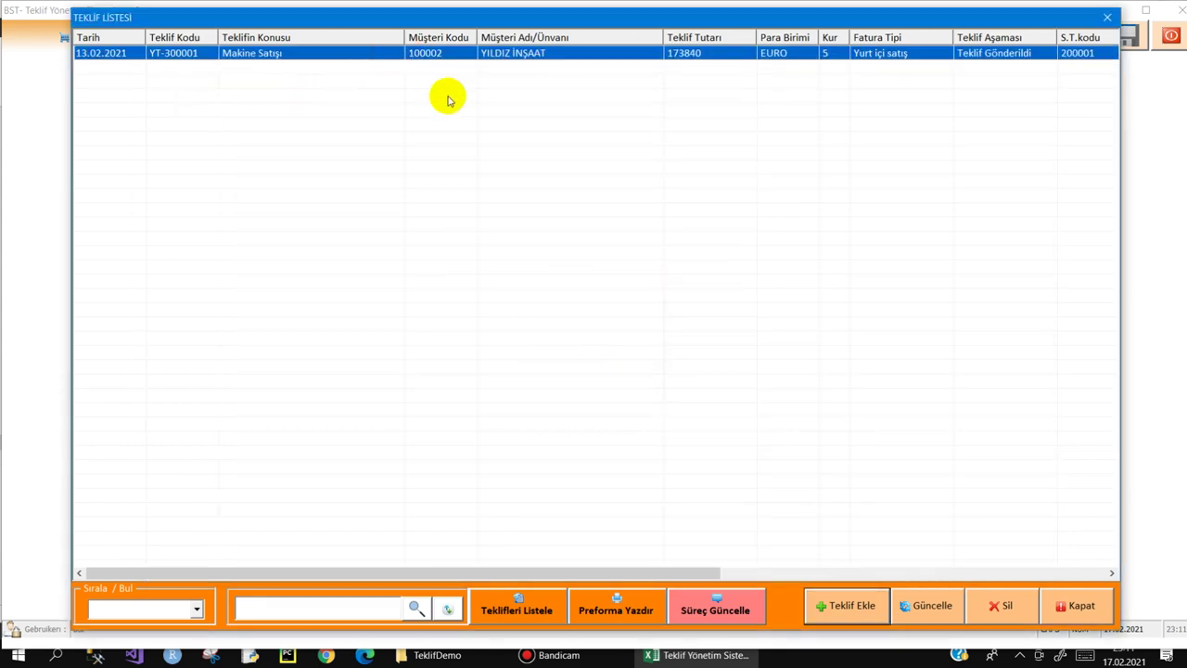
key("Escape")
left_click(209, 37)
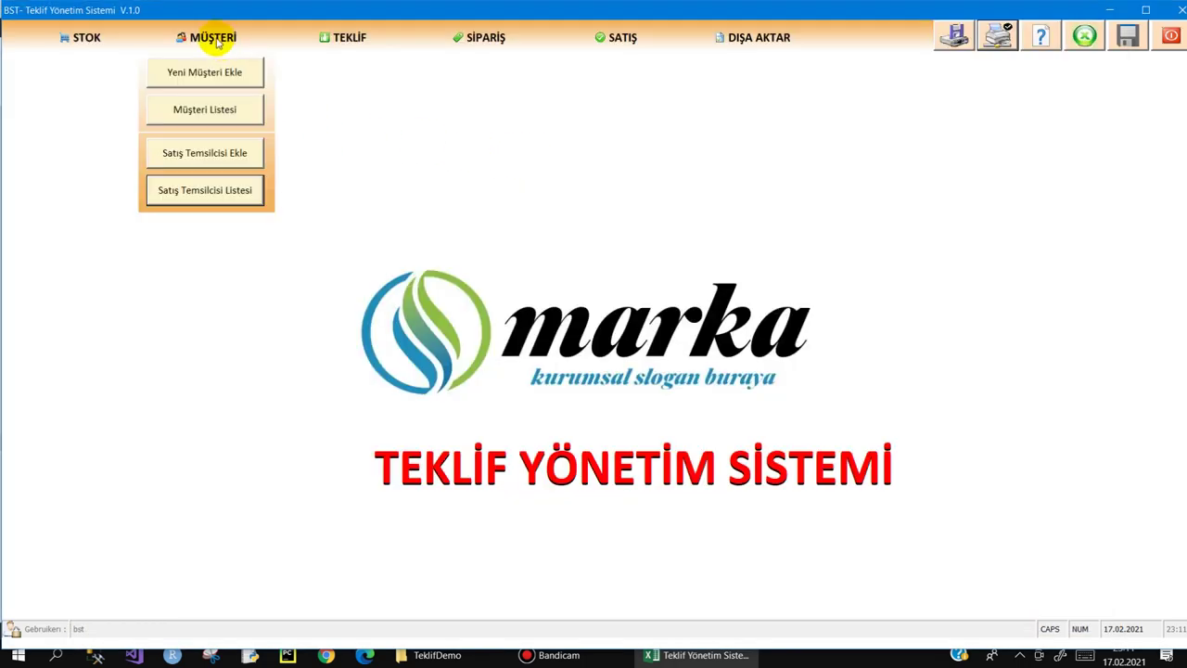
left_click(212, 185)
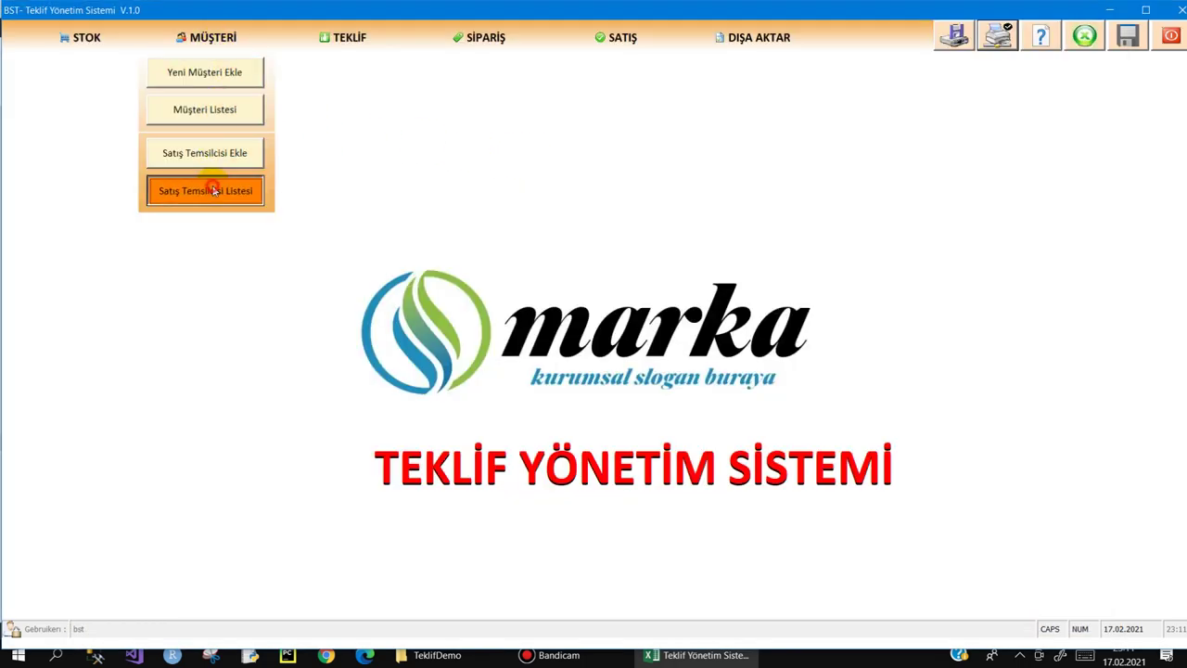
left_click(255, 76)
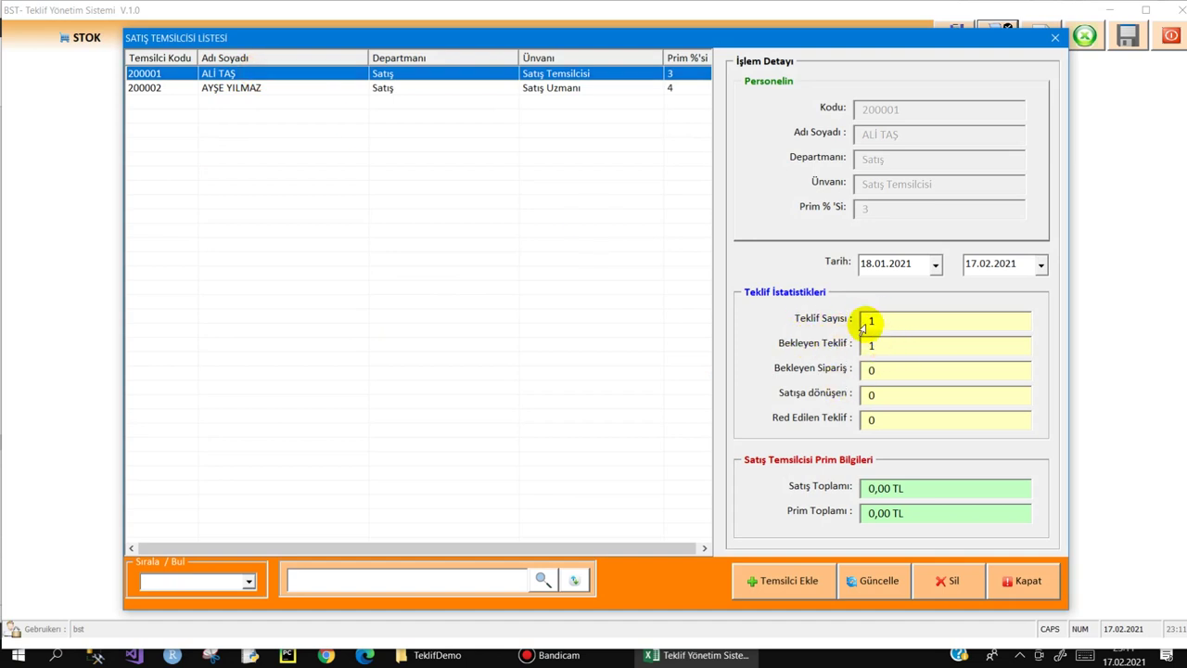
key("Escape")
Record 'FİRMA FİYATI REVİZESİ İSTEDİ' dated 19.02.2021 in YT-300001's process history, then close it
left_click(362, 37)
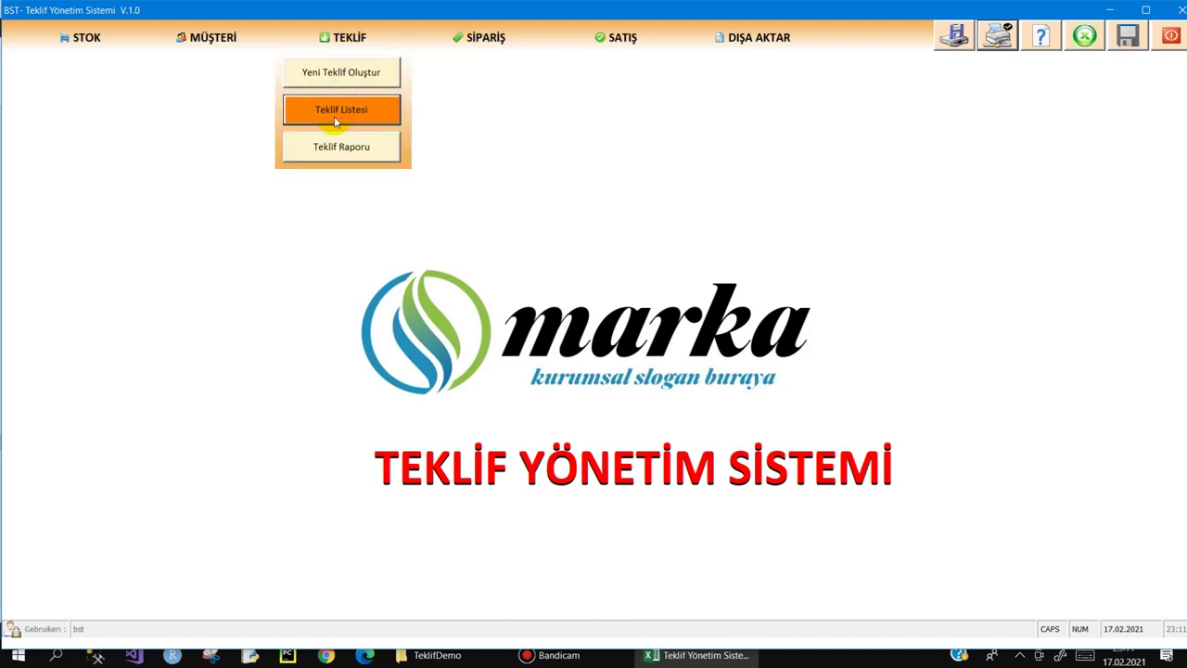
left_click(325, 111)
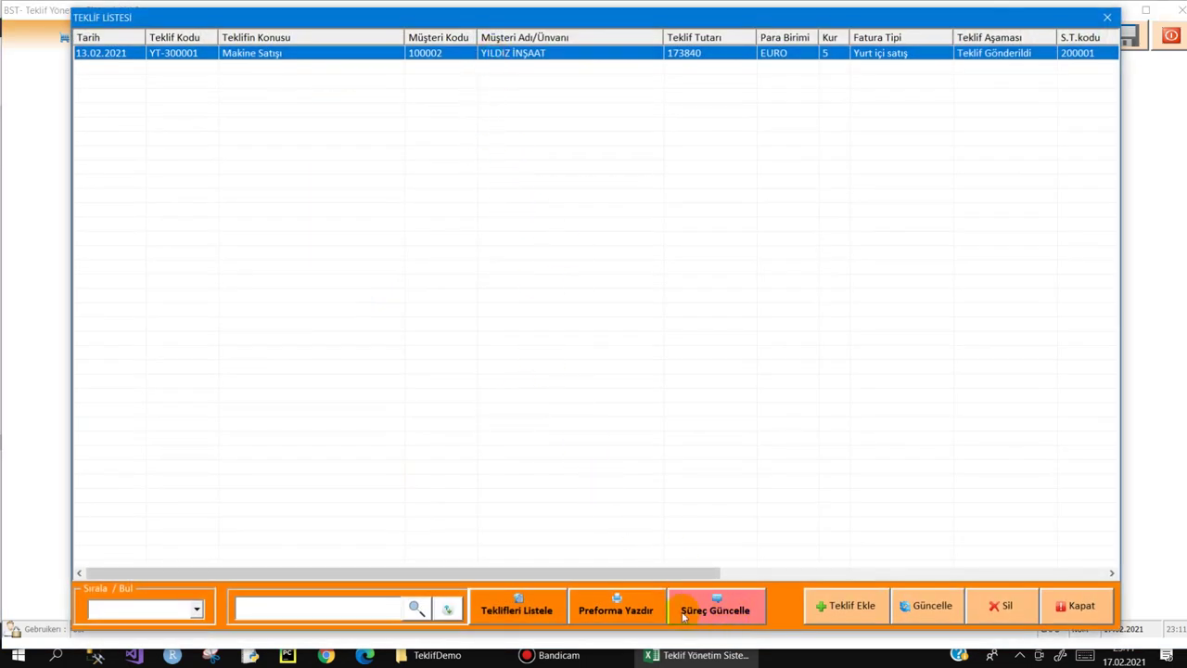
left_click(717, 613)
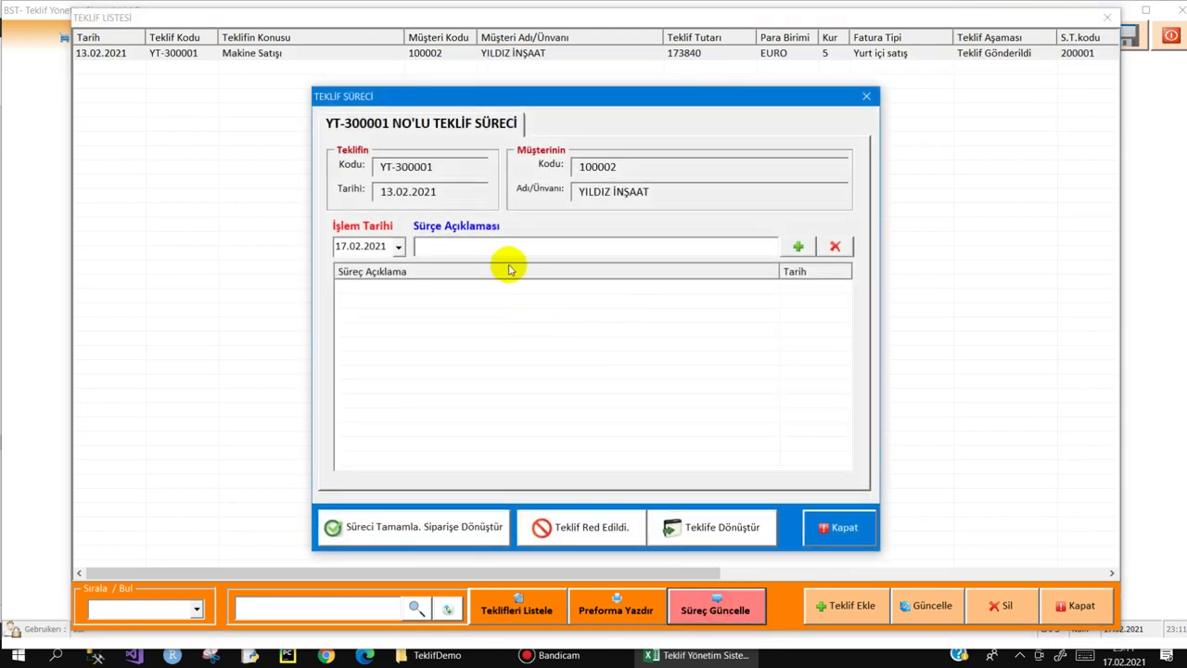
left_click(464, 247)
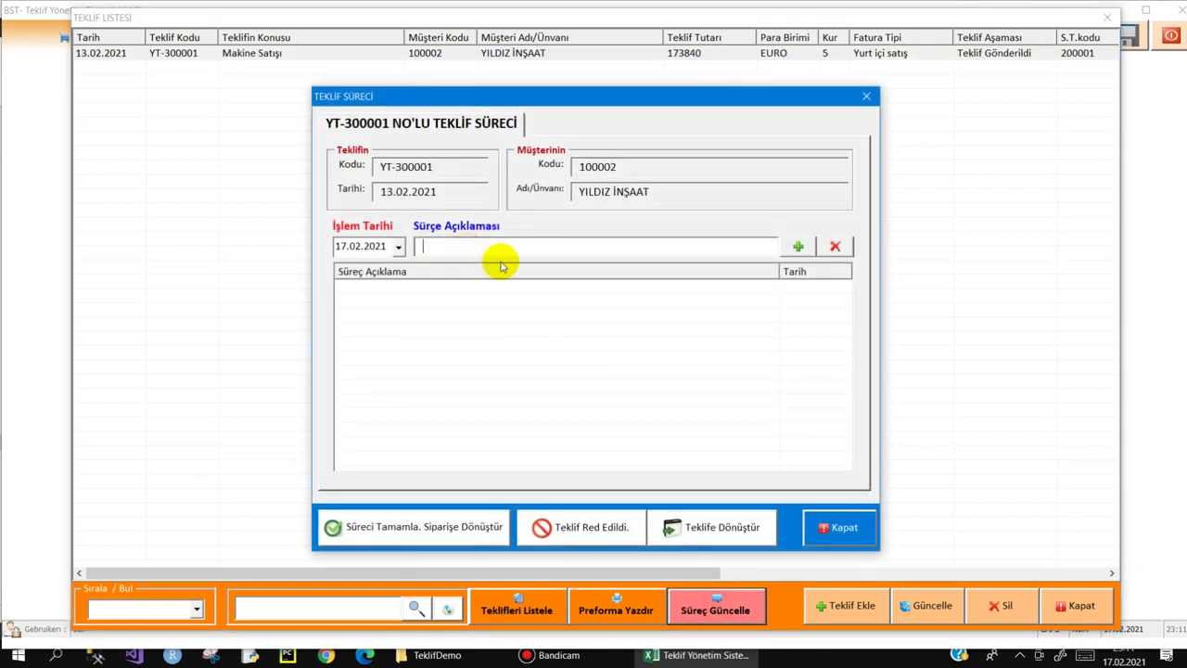
type("FİRMA FİYATI REVİZESİ İSTEDİ")
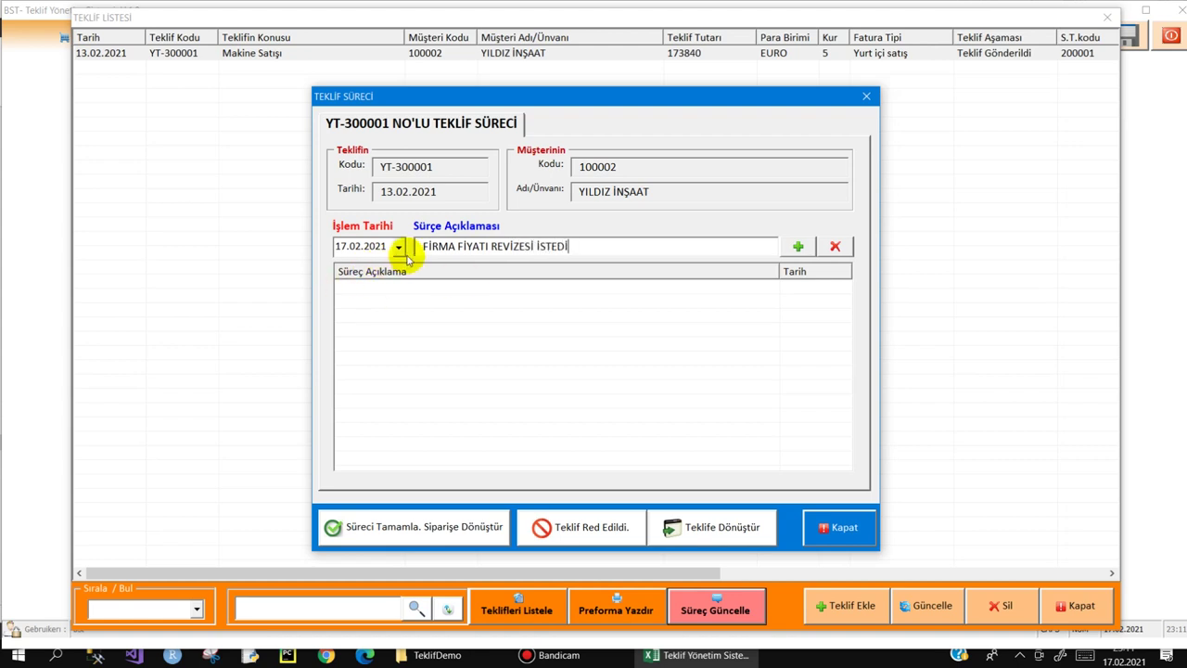
left_click(398, 246)
left_click(433, 356)
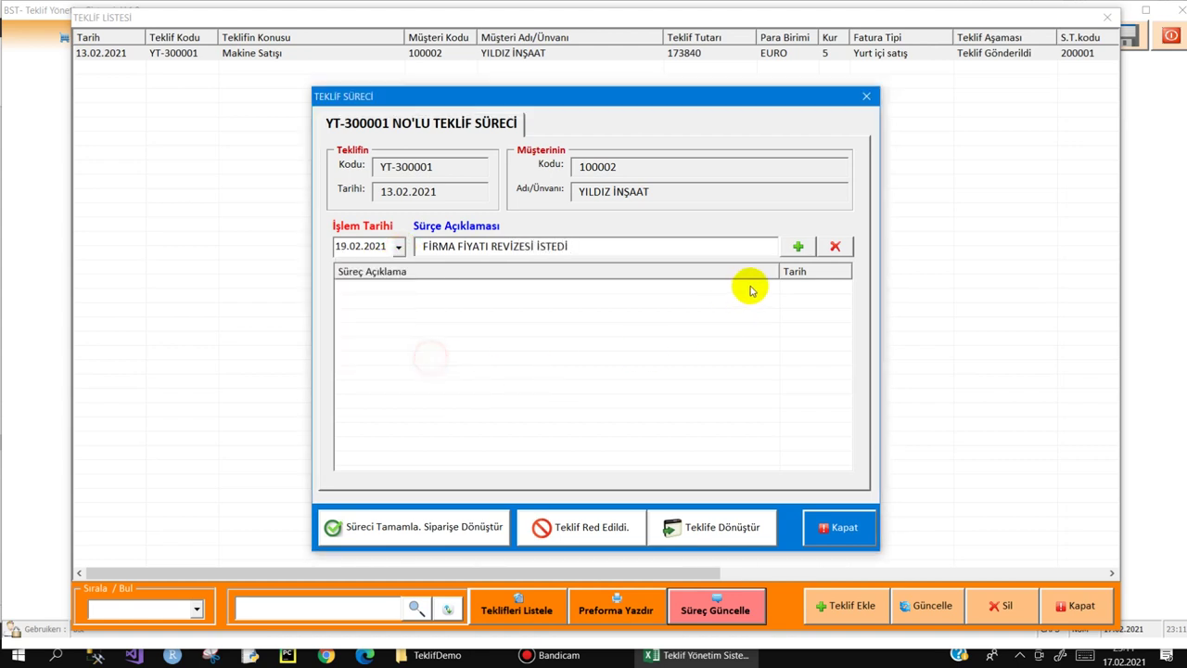
left_click(798, 246)
left_click(578, 380)
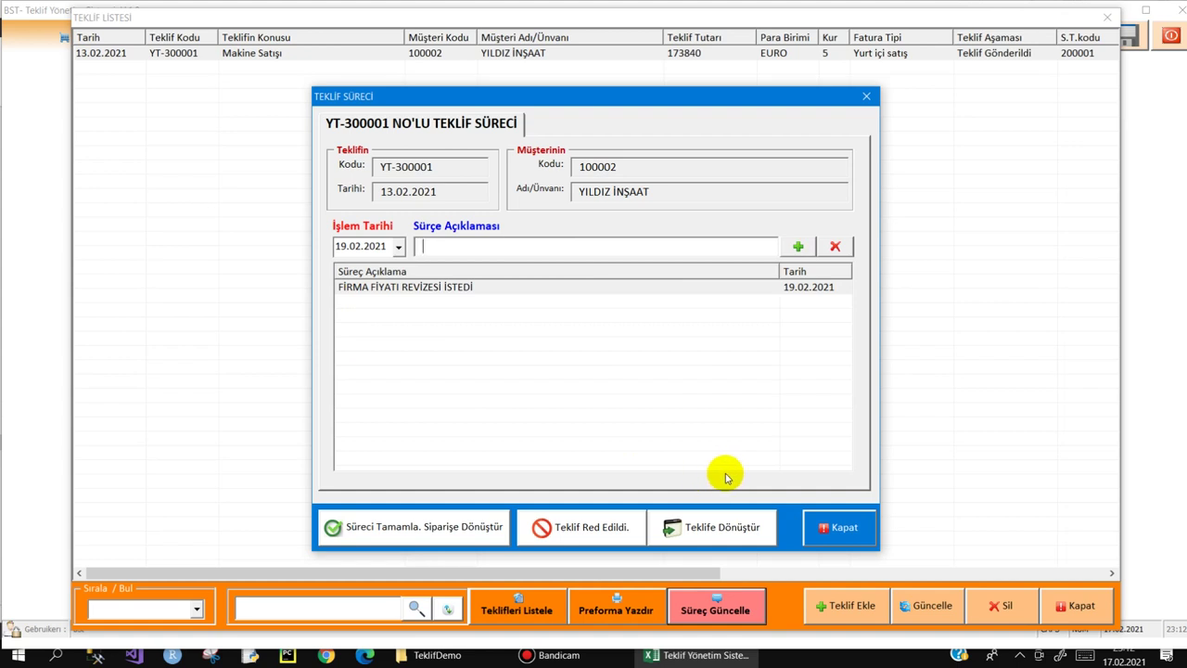
left_click(831, 536)
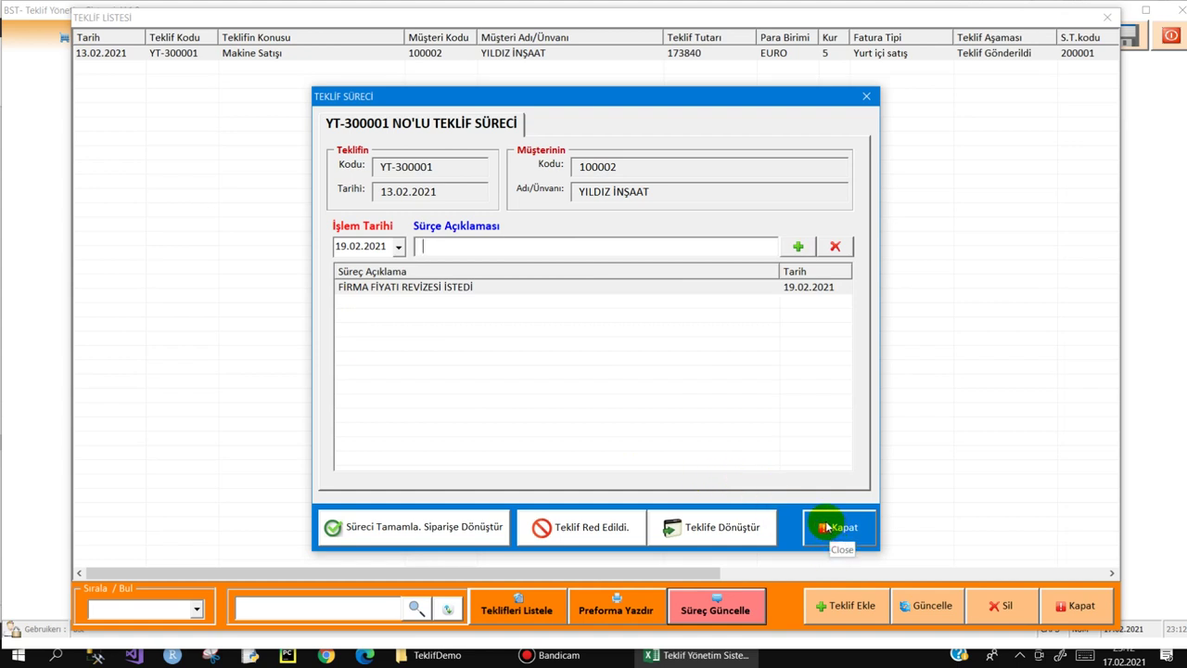
Inspect quote YT-300001's ÖĞÜTME MAKİNESİ and GERİ DÖNÜŞÜM MAKİNESİ product lines in its edit form
left_click(926, 601)
left_click(384, 206)
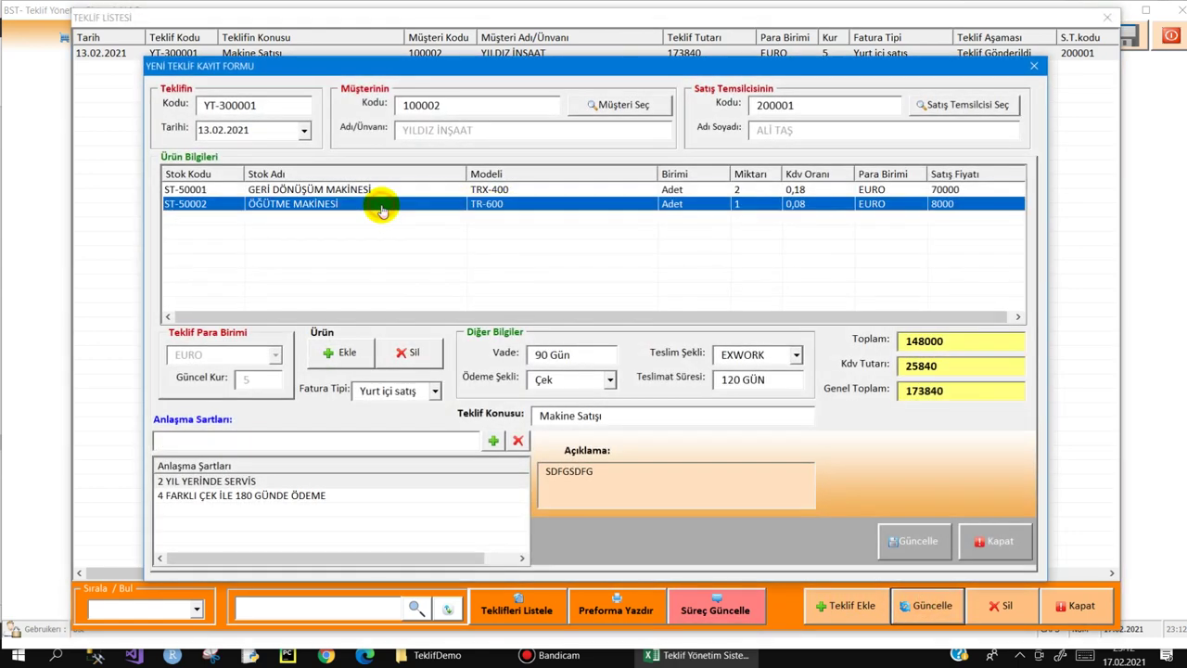
left_click(397, 192)
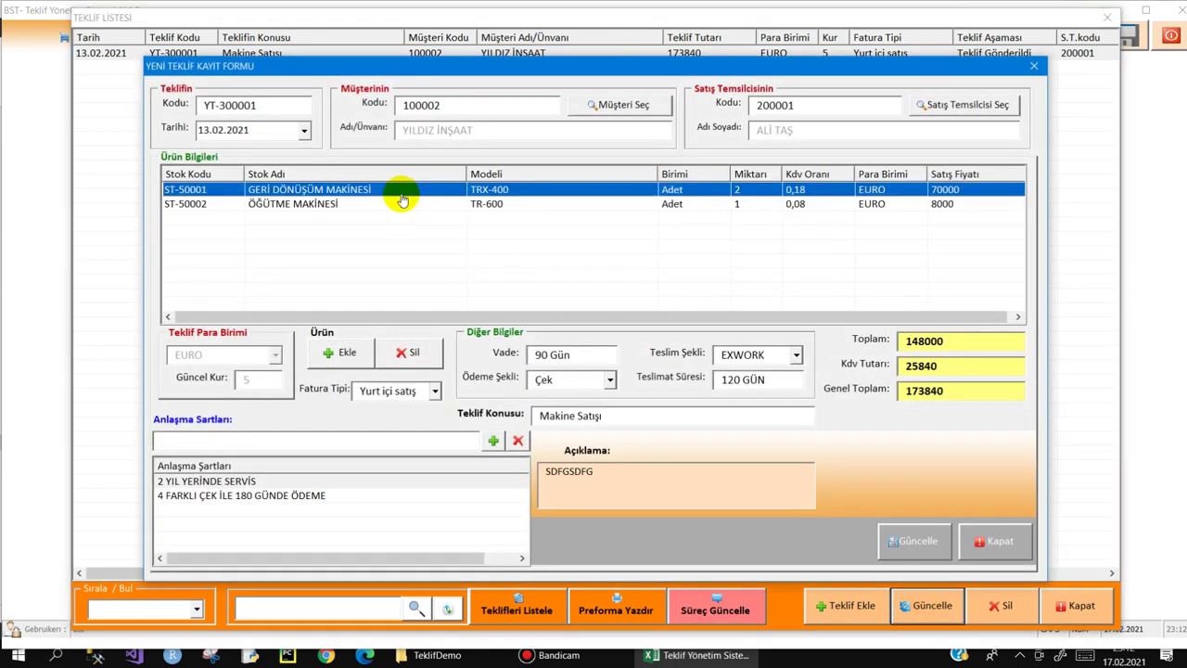
key("Escape")
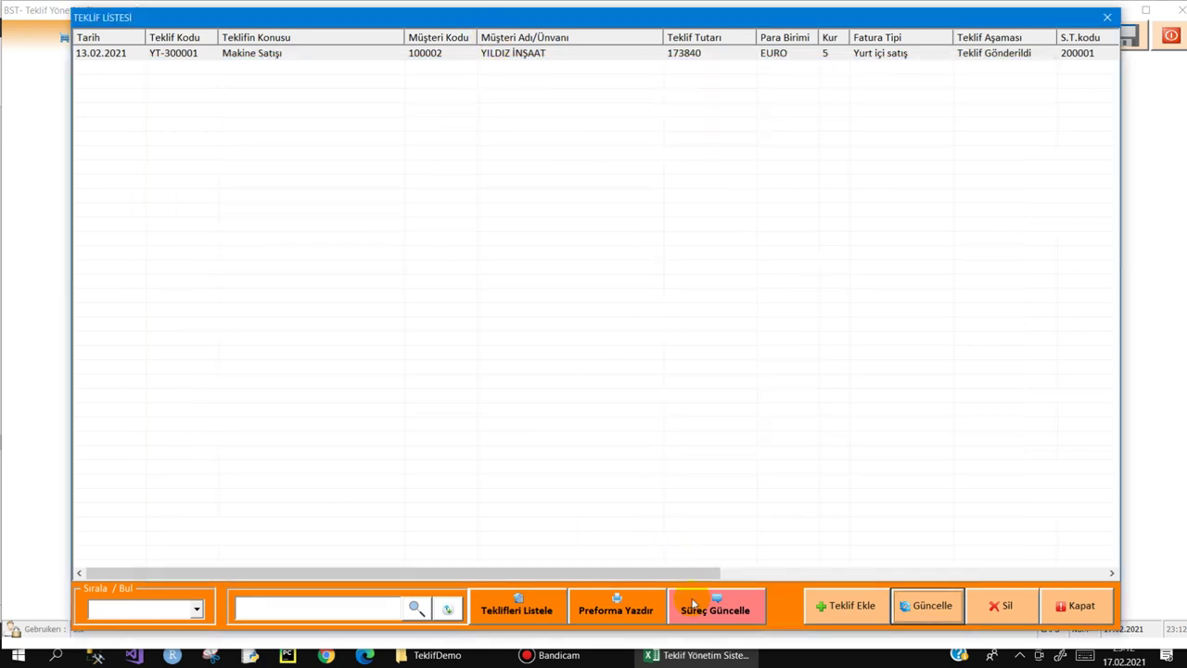
Add a process note dated 22.02.2021 recording that approval is expected on 25.02.2021
left_click(694, 605)
left_click(398, 246)
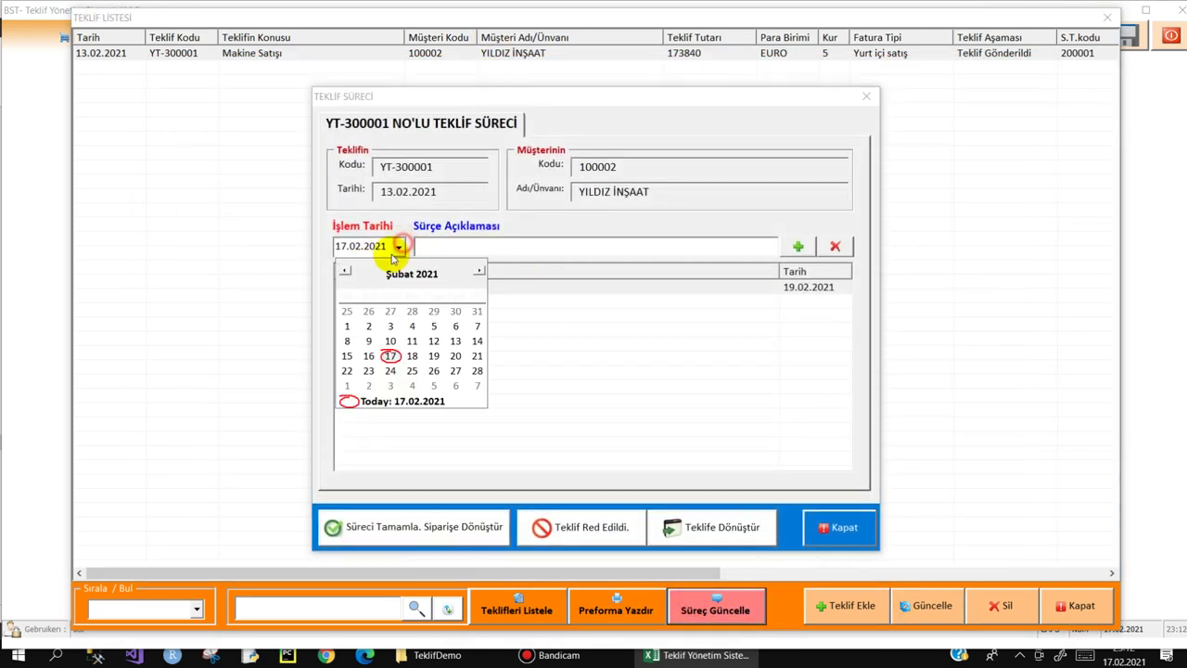
left_click(344, 371)
left_click(705, 291)
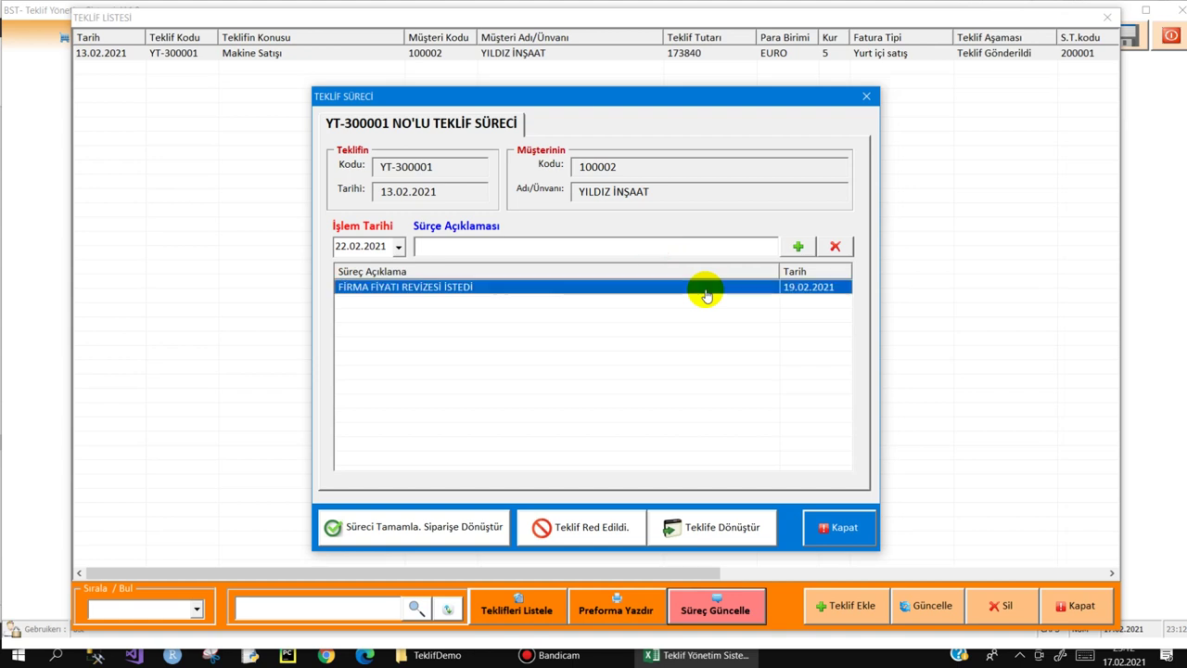
left_click(534, 246)
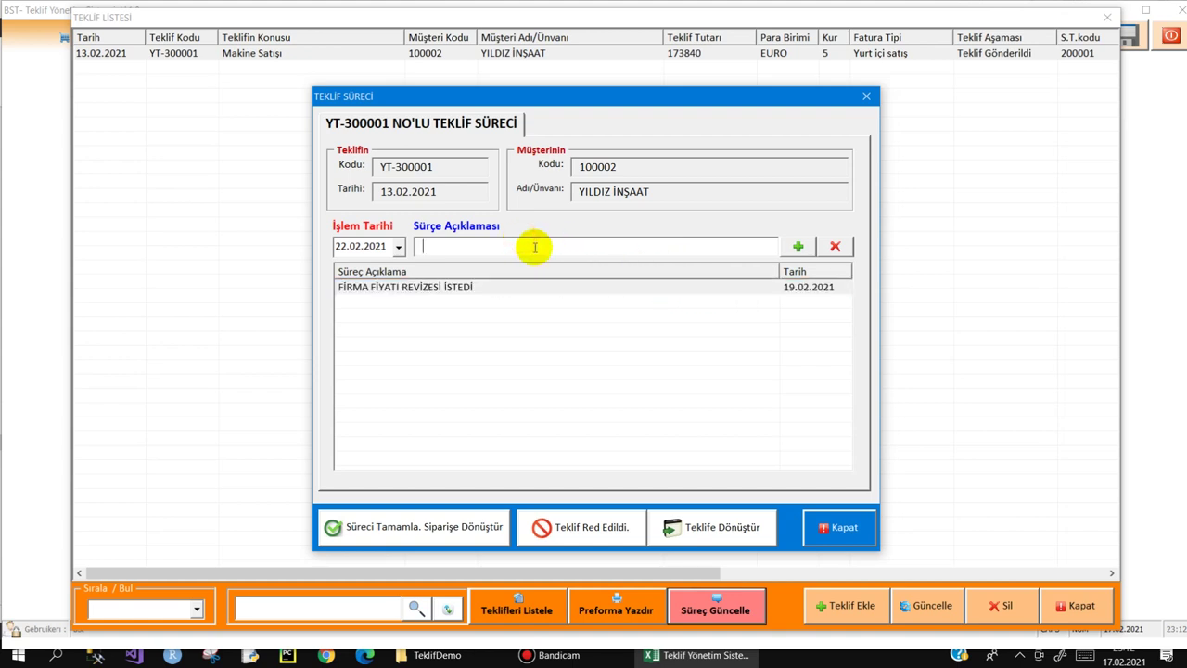
type("25.")
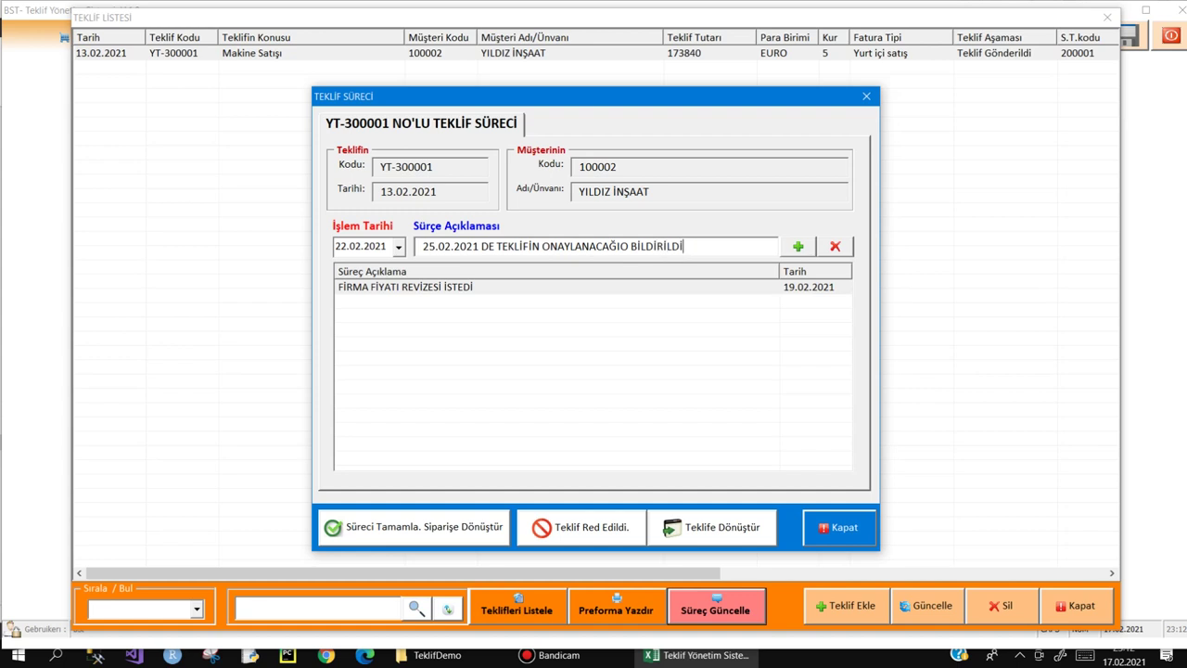
key("Return")
key("Return")
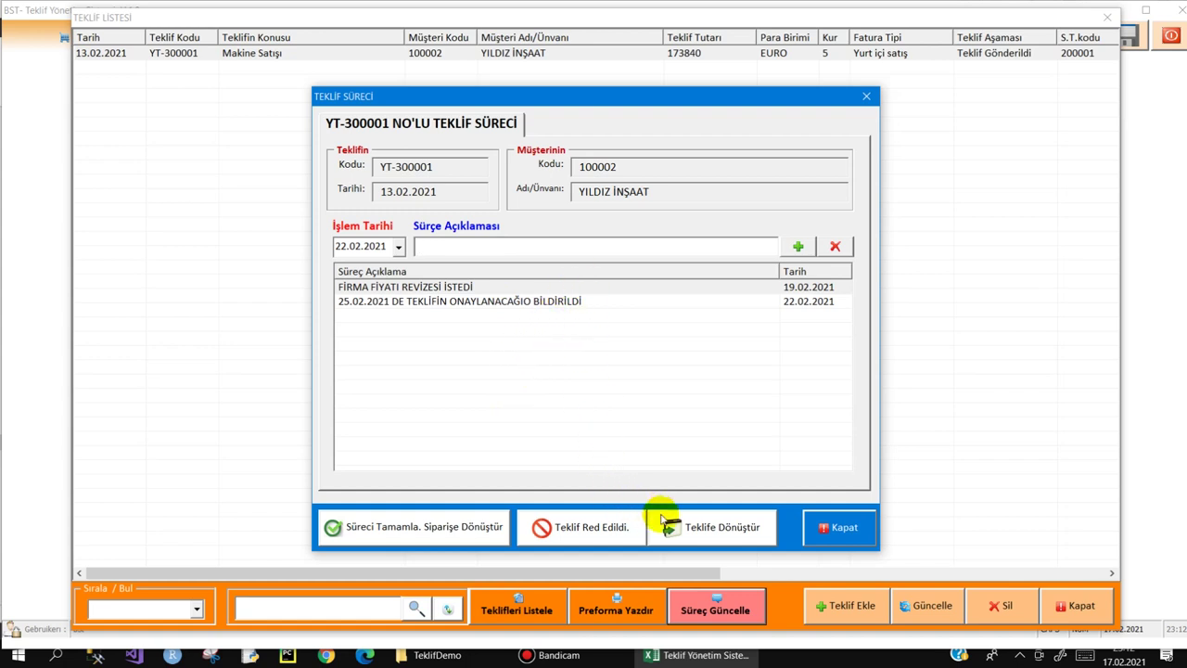
Reopen quote YT-300001's process notes to review the latest entry, then reselect the quote
left_click(821, 534)
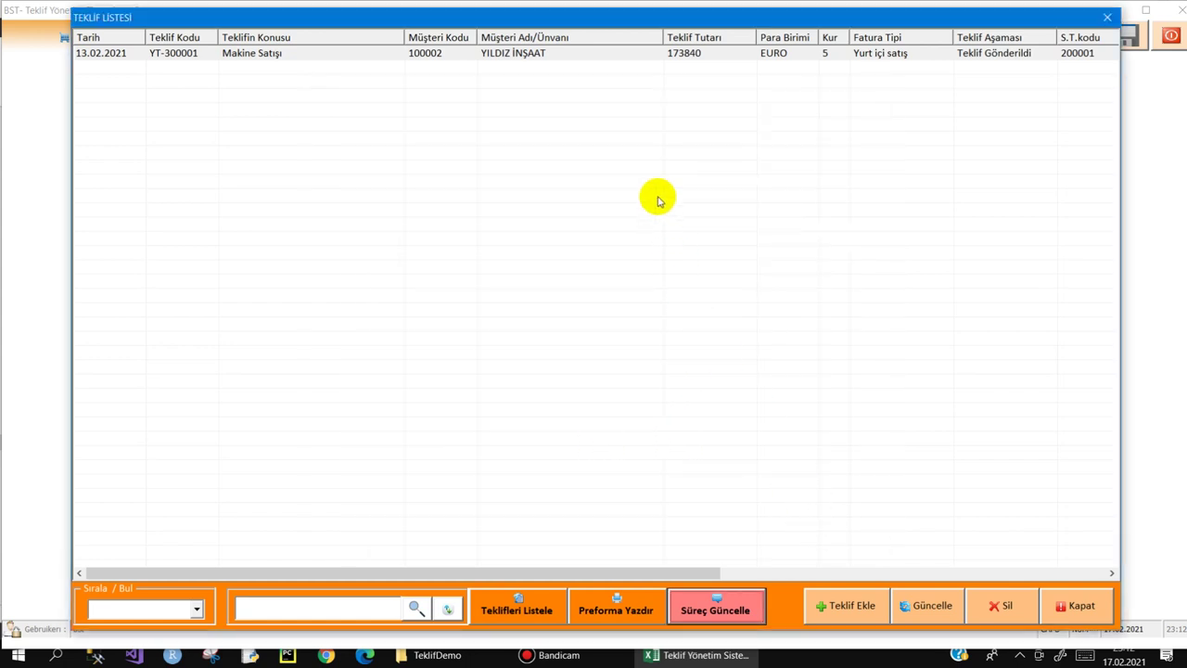
left_click(394, 51)
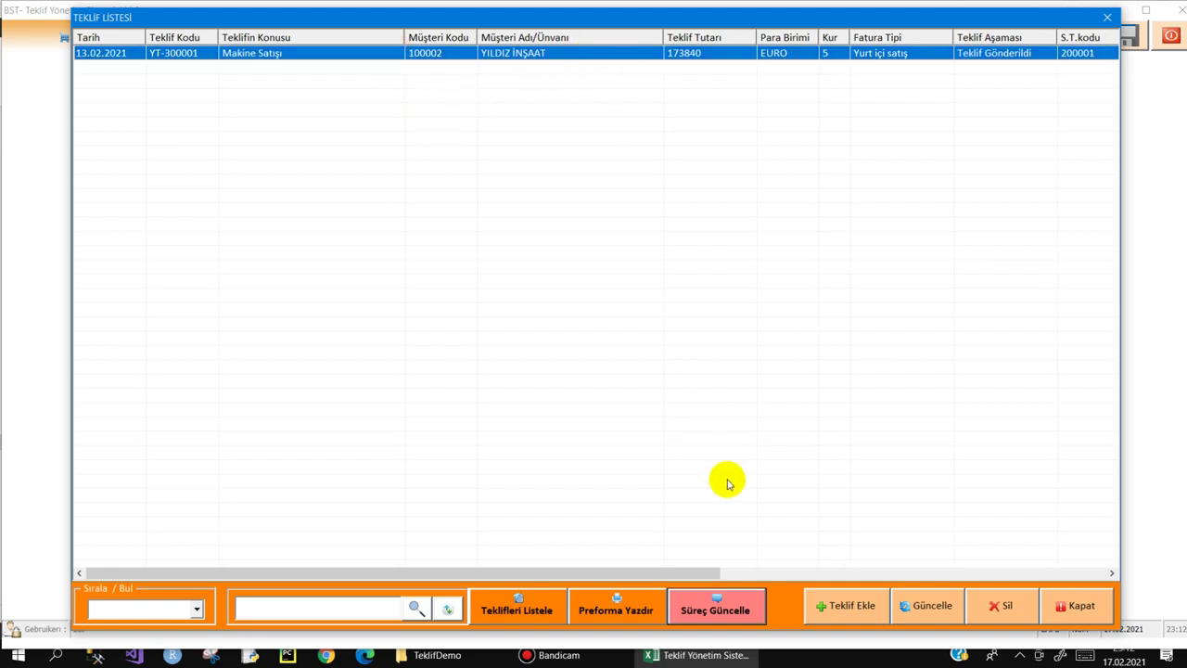
left_click(717, 603)
left_click(455, 288)
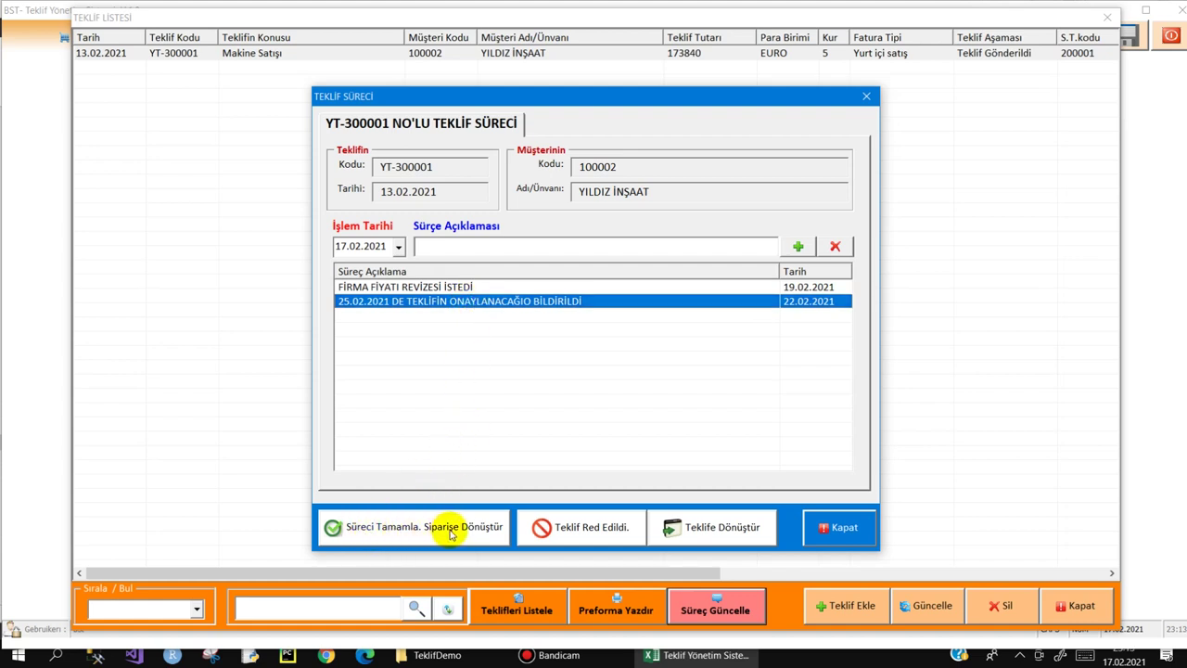
left_click(649, 527)
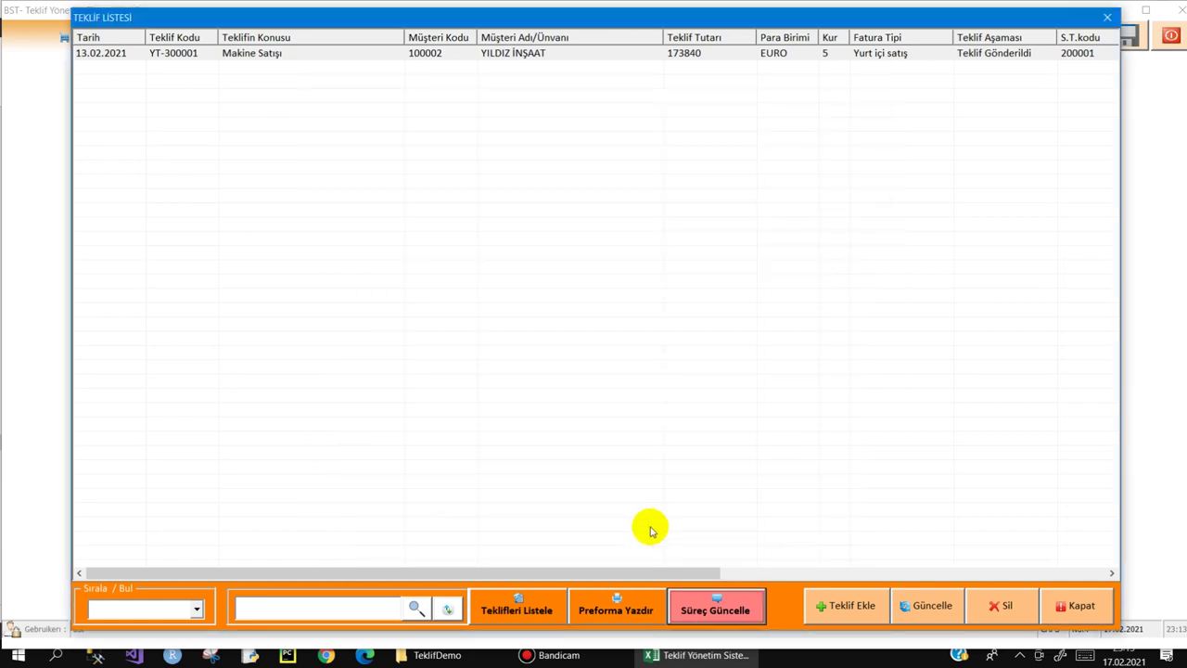
left_click(530, 54)
Print the YT-300001 proforma invoice to an .oxps file on the desktop, then show the desktop
left_click(608, 612)
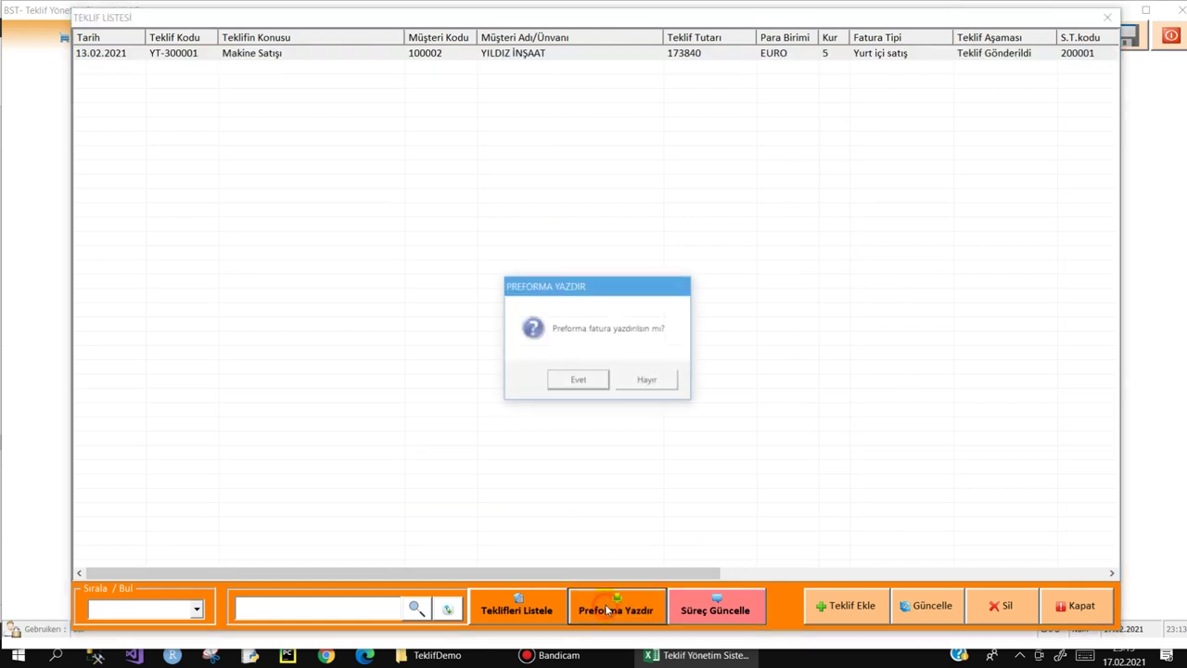
left_click(579, 381)
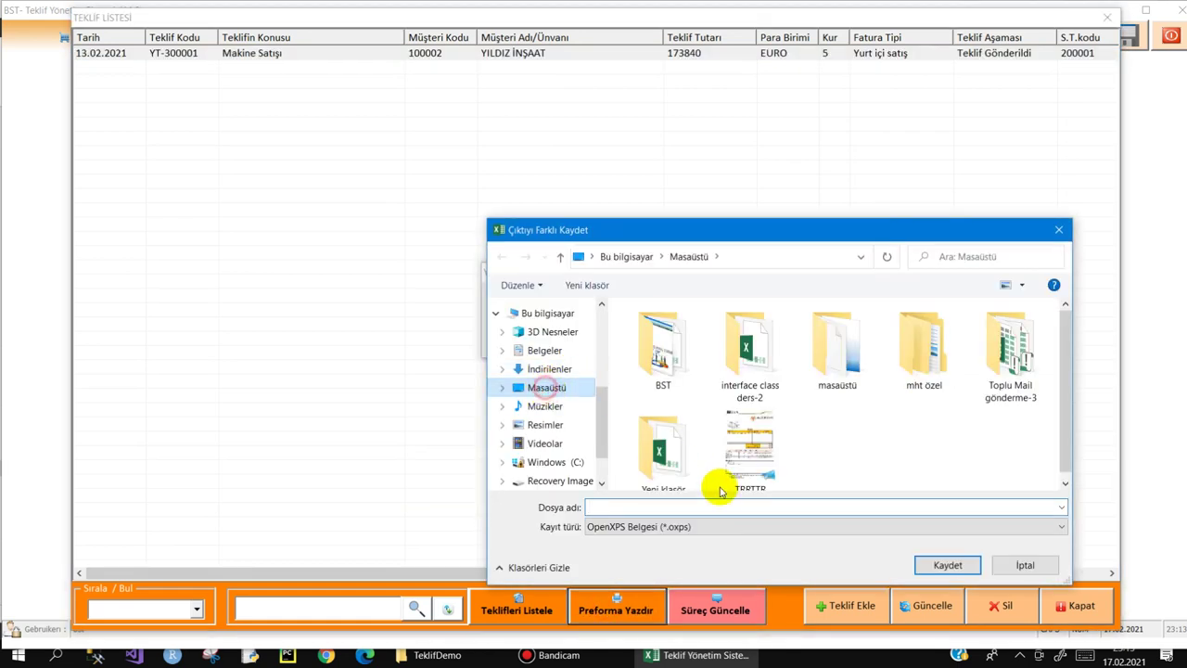
left_click(643, 509)
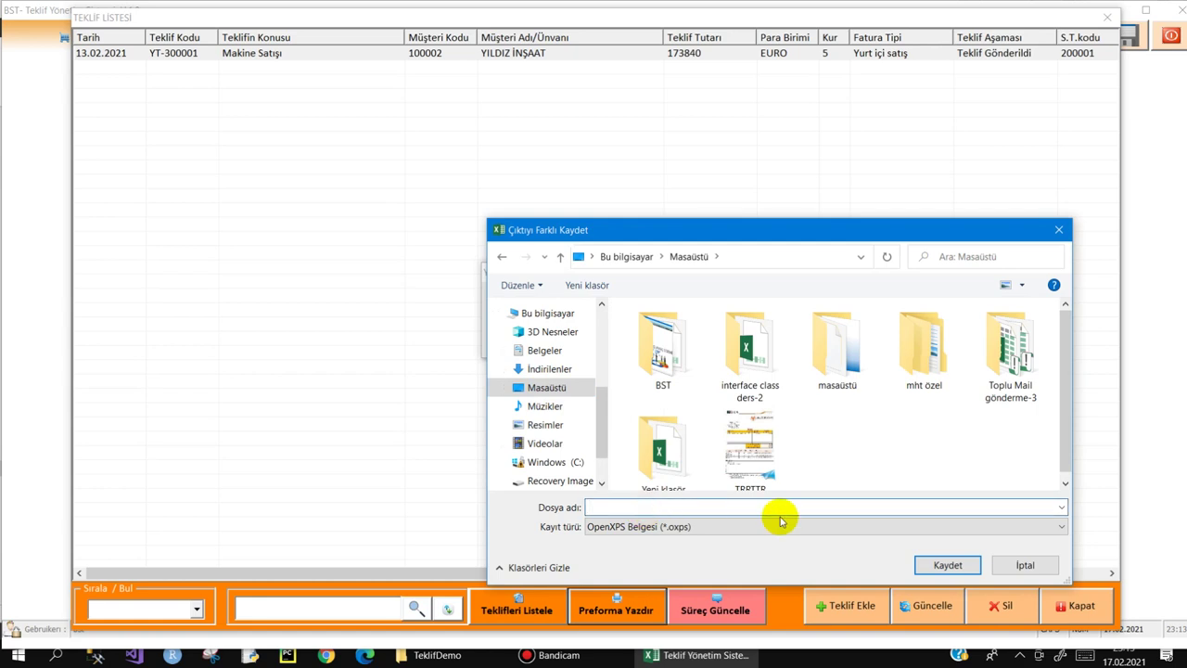
type("ab")
key("Return")
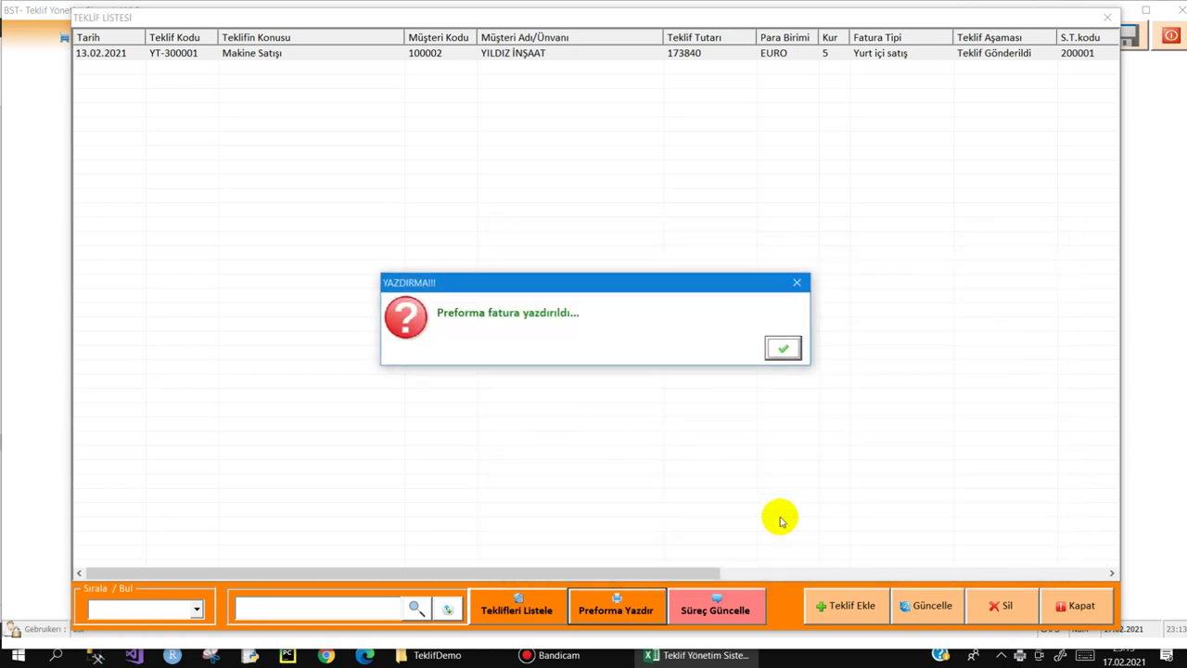
left_click(785, 348)
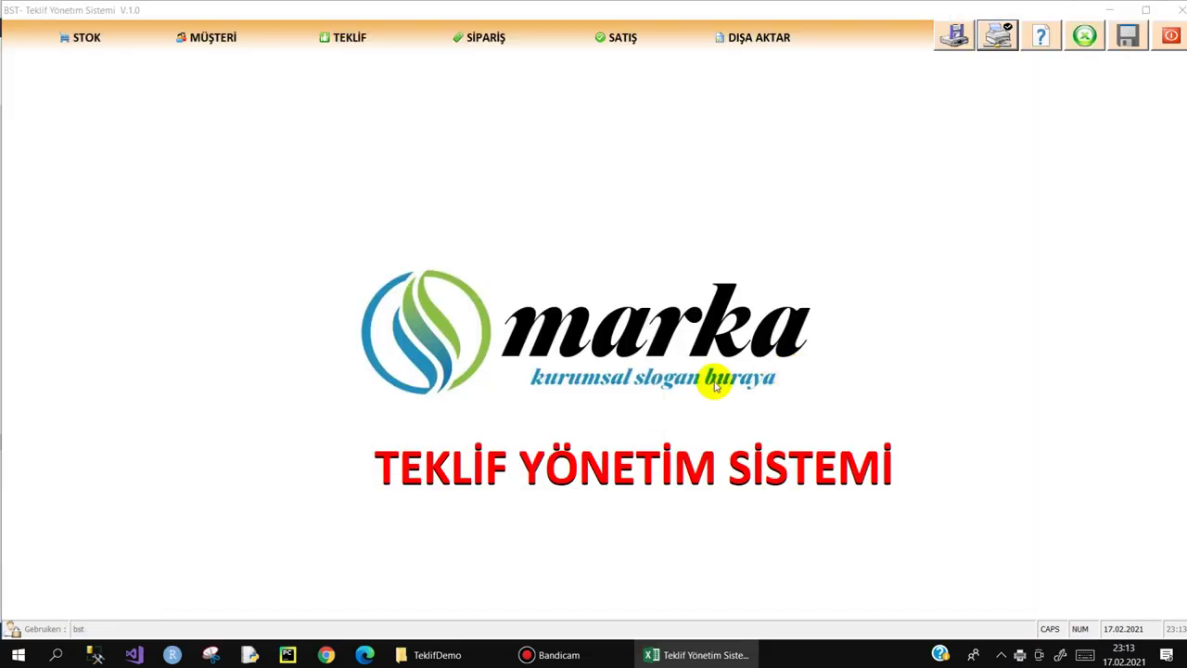
key("super+d")
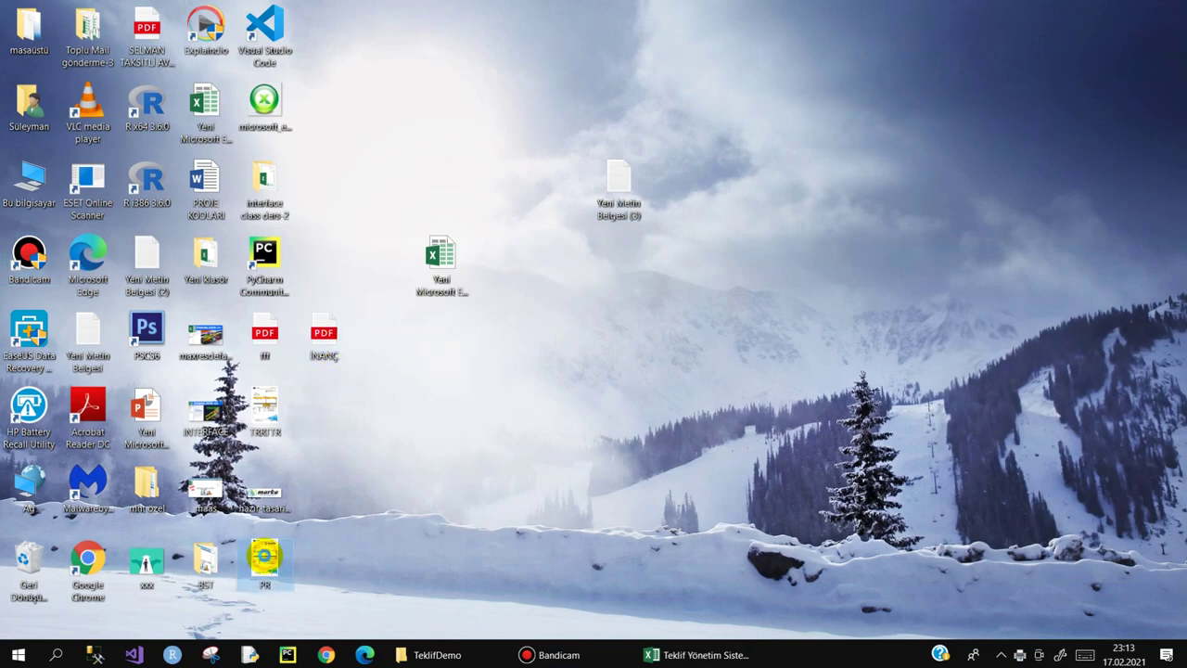
Open PR.oxps in XPS Viewer, check the invoice at full page and 180%, then close it
double_click(265, 556)
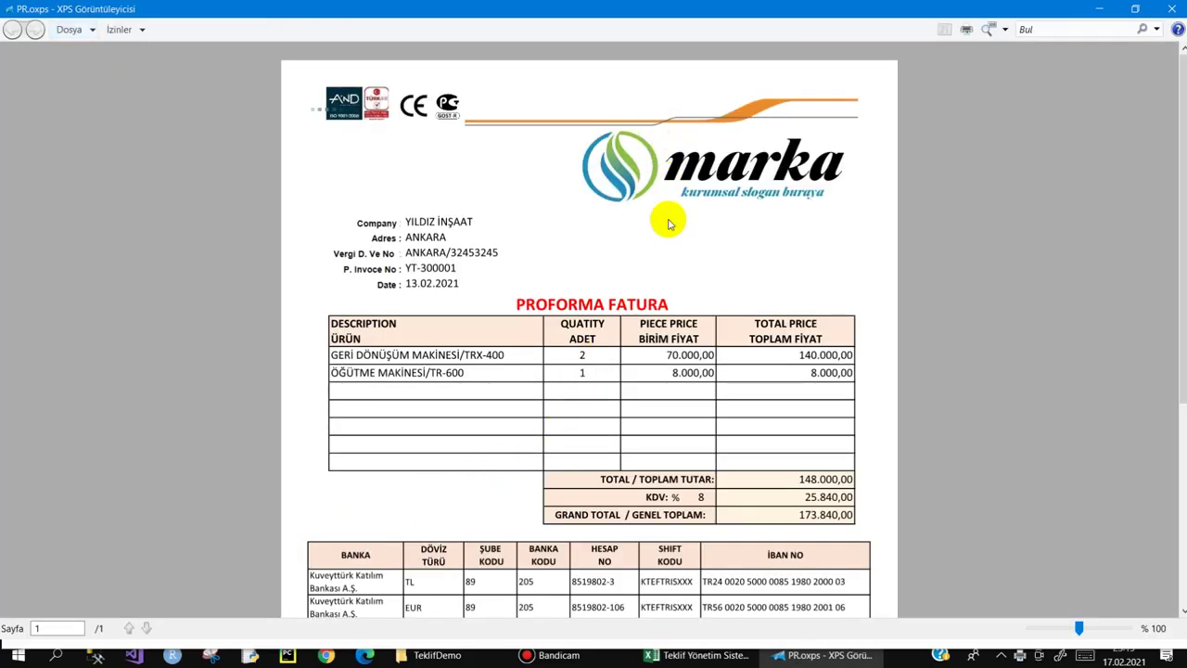
left_click(988, 31)
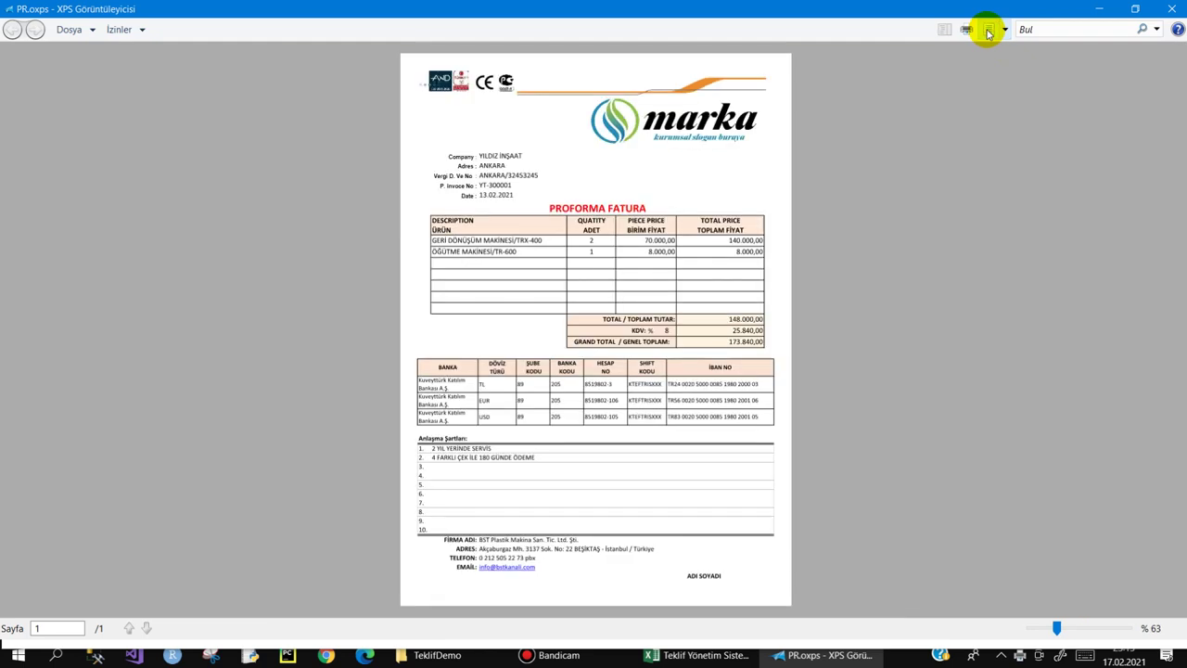
left_click(988, 30)
scroll(622, 264, "down", 1)
scroll(621, 264, "down", 2)
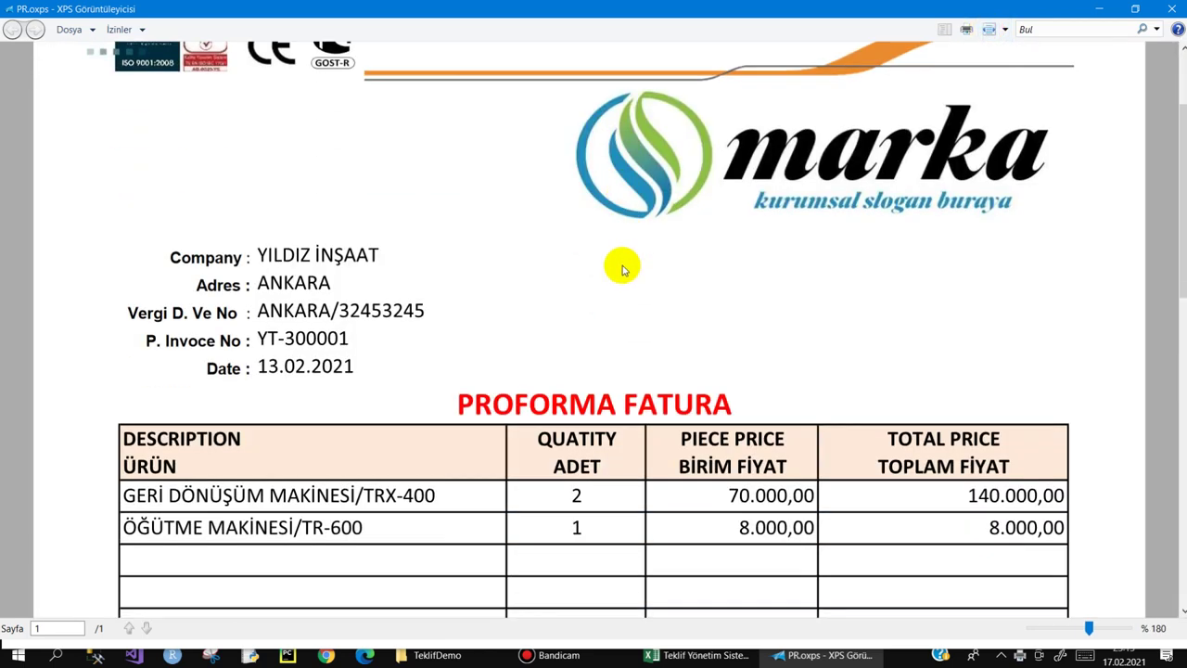
scroll(619, 275, "down", 2)
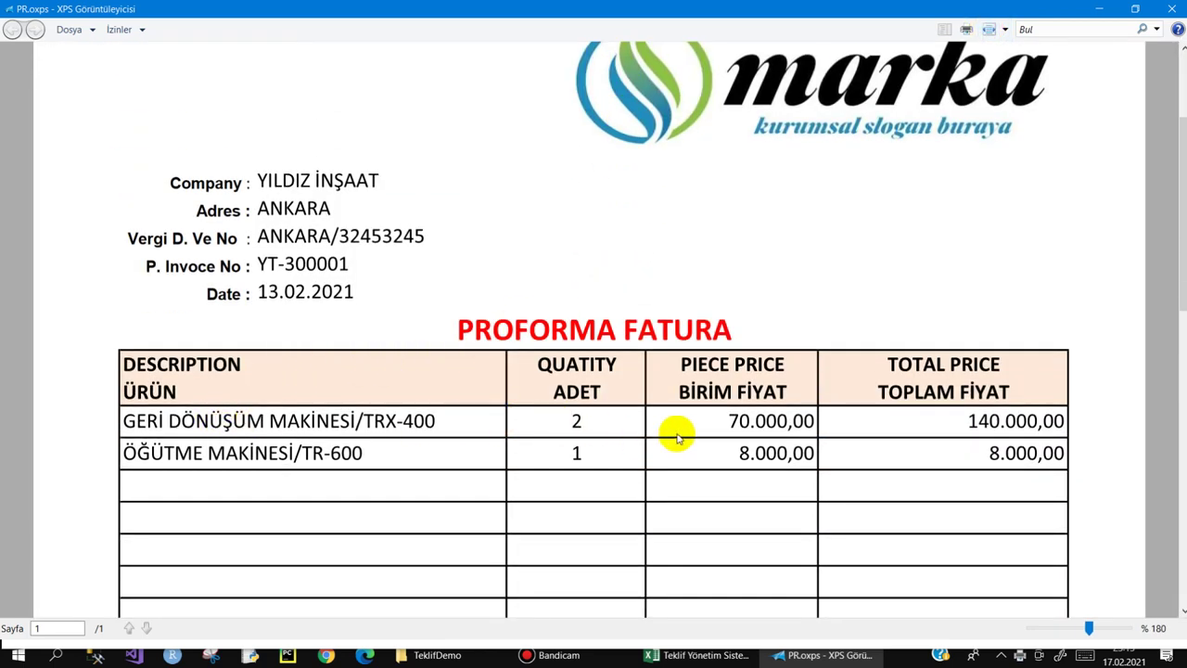
scroll(777, 424, "down", 6)
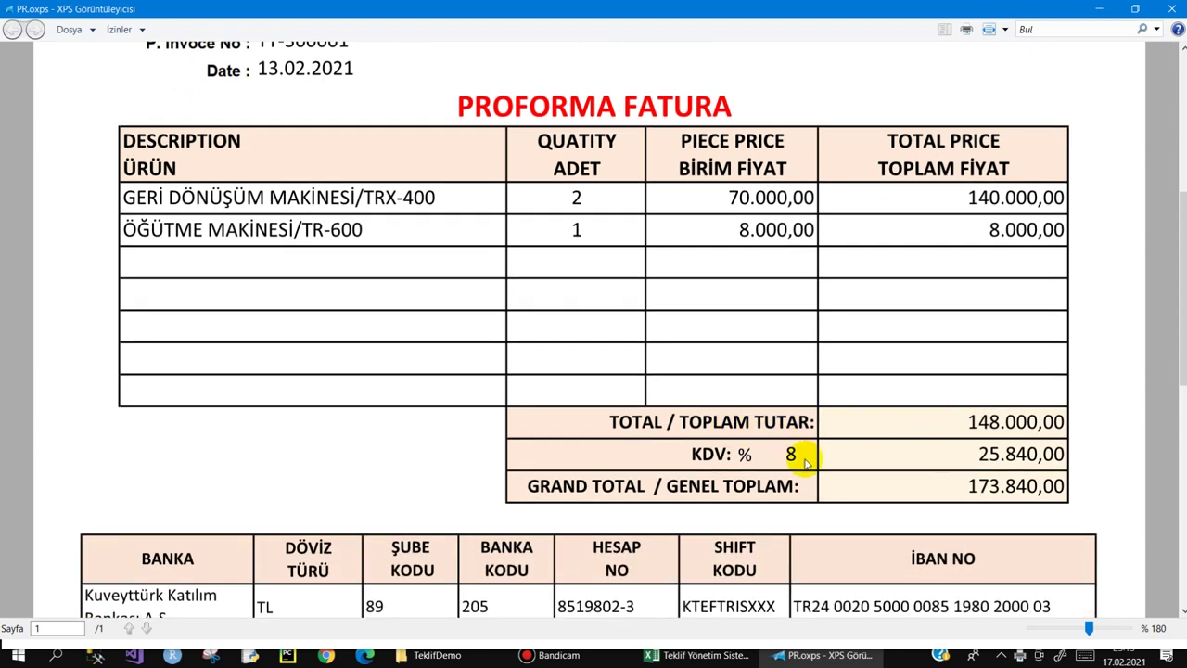
scroll(922, 498, "down", 2)
scroll(886, 422, "down", 3)
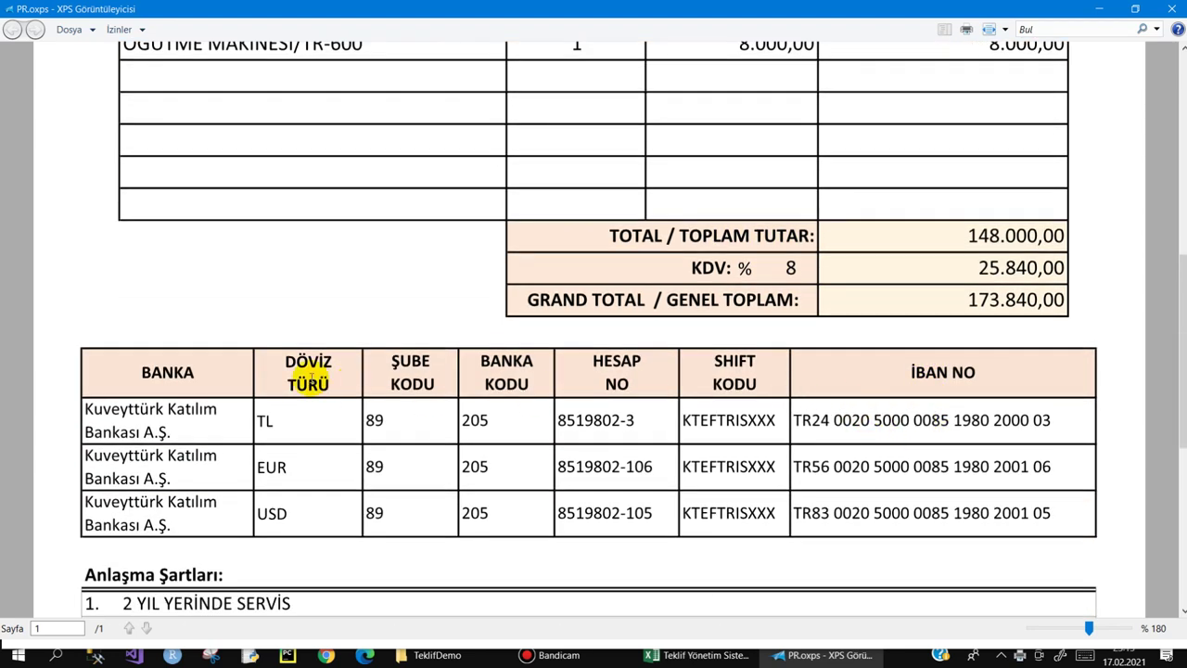
scroll(379, 368, "down", 3)
scroll(366, 378, "down", 1)
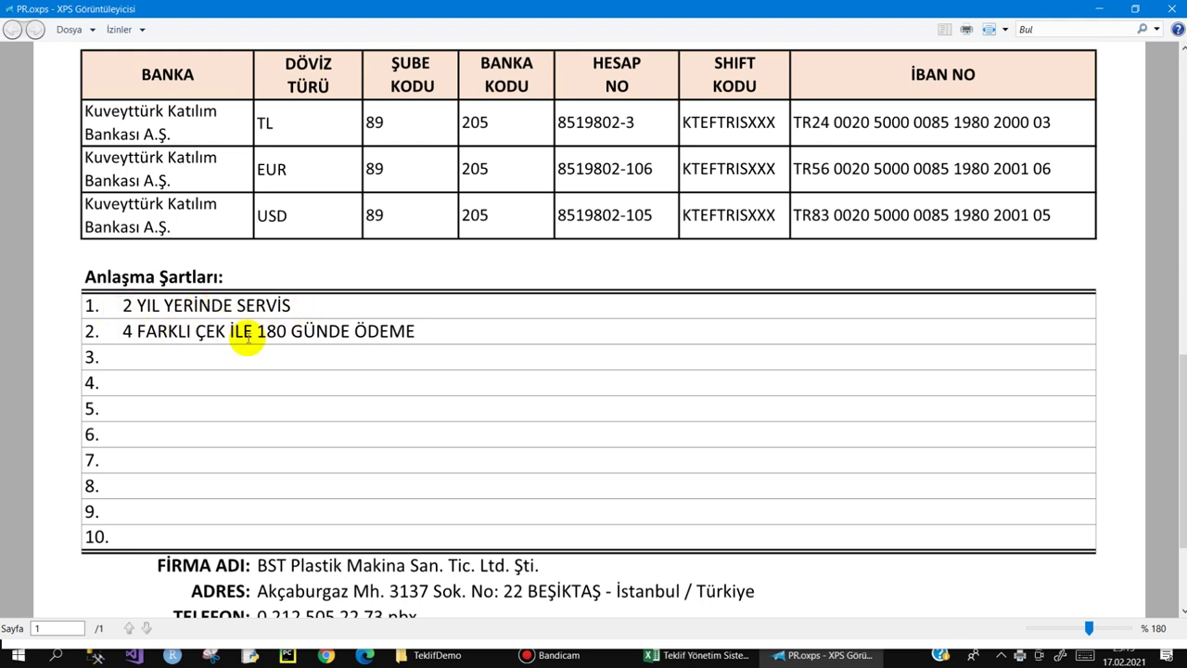
scroll(392, 345, "down", 2)
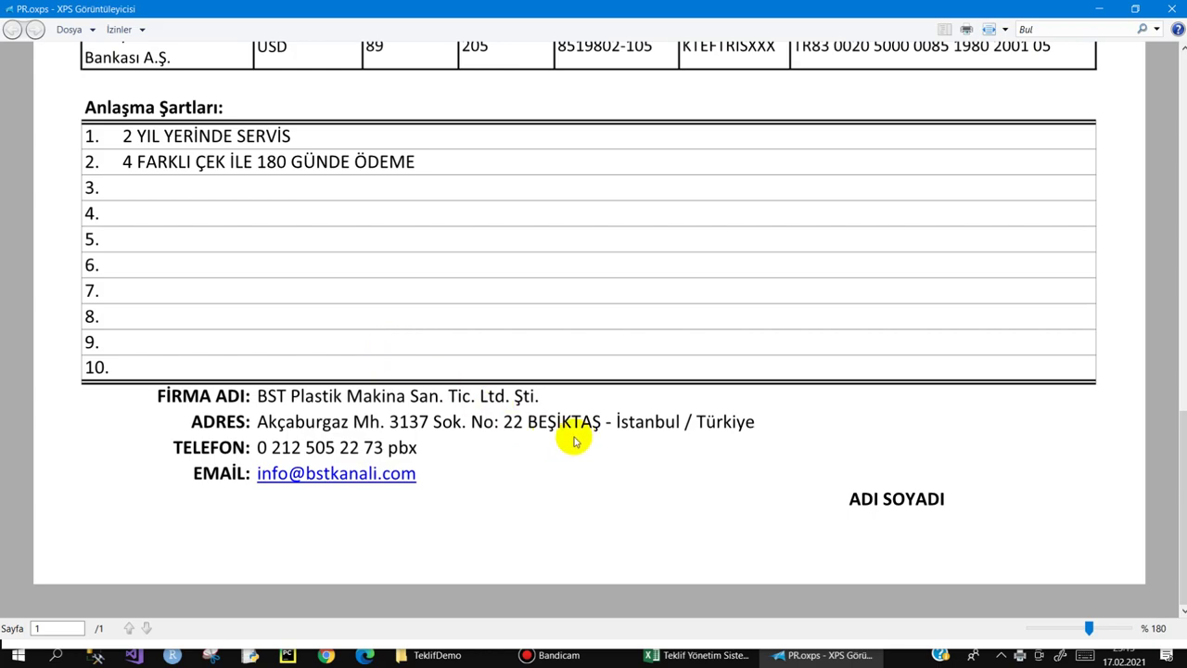
scroll(425, 469, "up", 2)
scroll(424, 403, "up", 3)
scroll(437, 336, "up", 5)
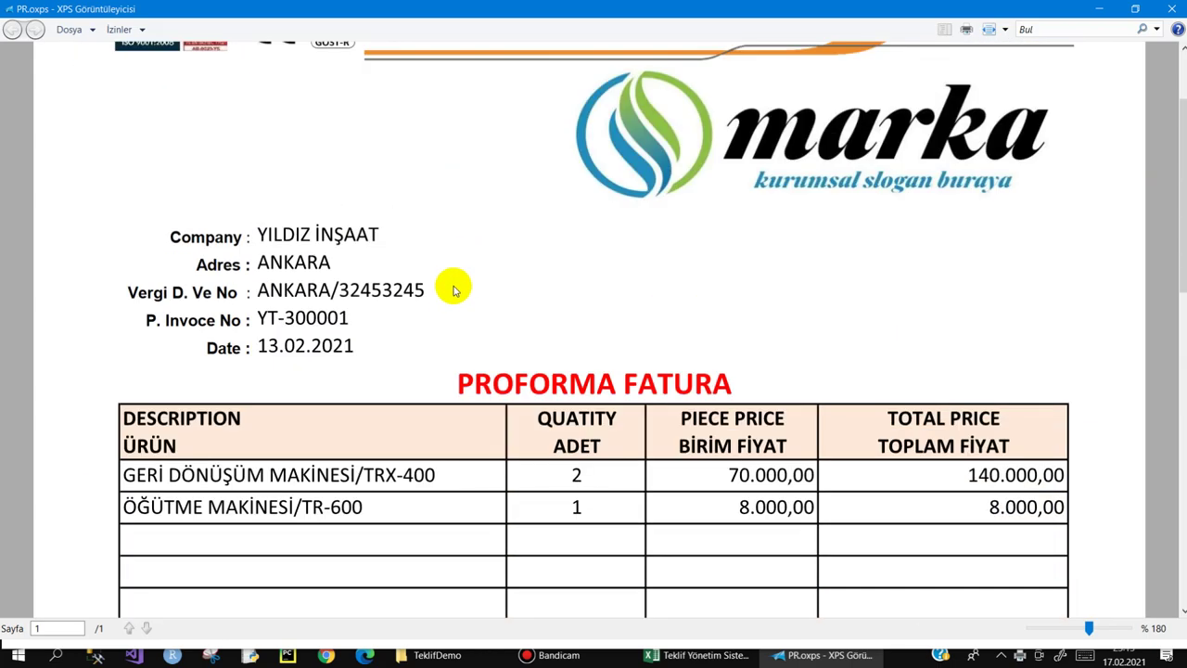
left_click(1172, 8)
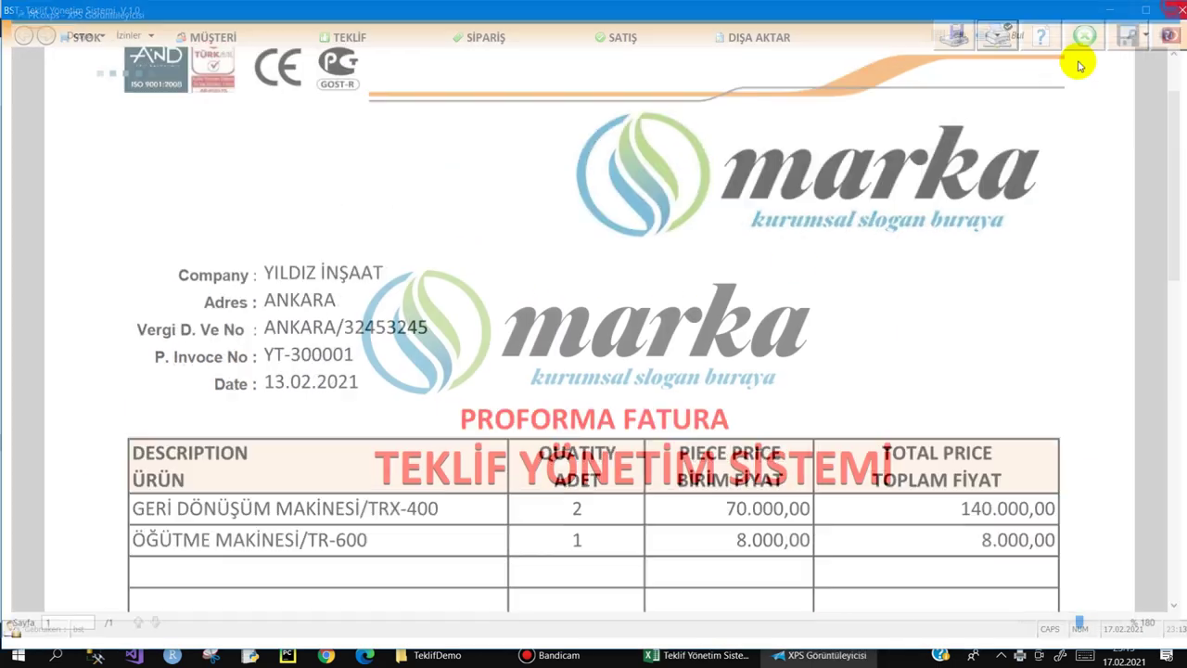
left_click(357, 42)
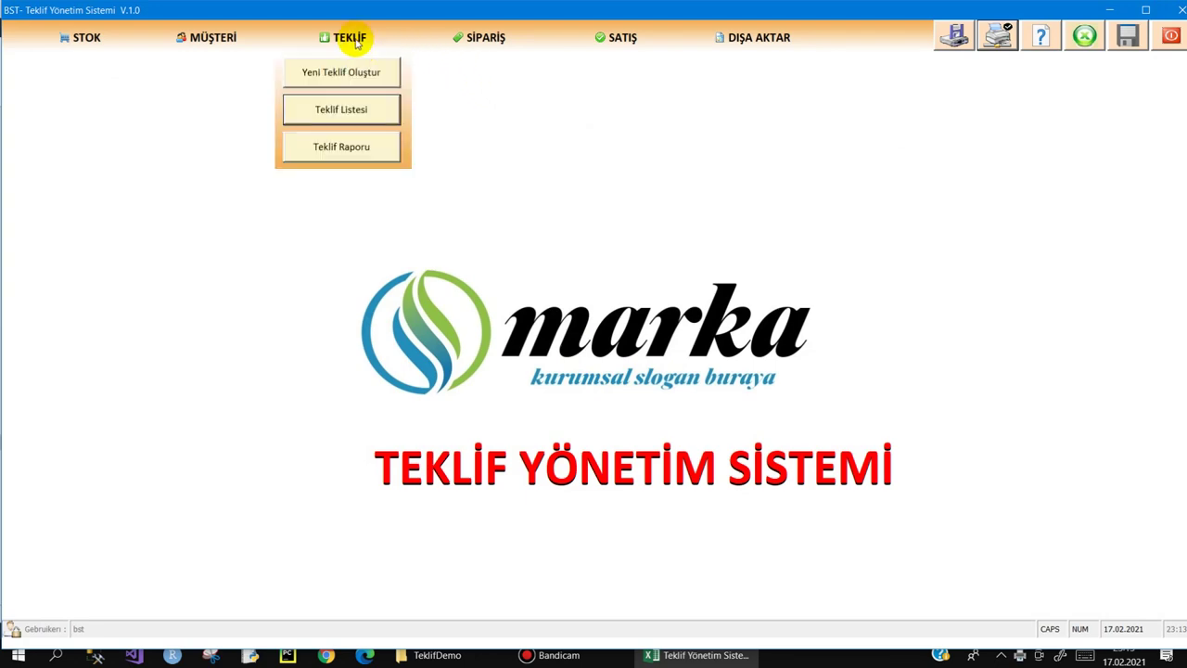
Complete quote YT-300001's process to convert it into an order, then view the order list
left_click(363, 109)
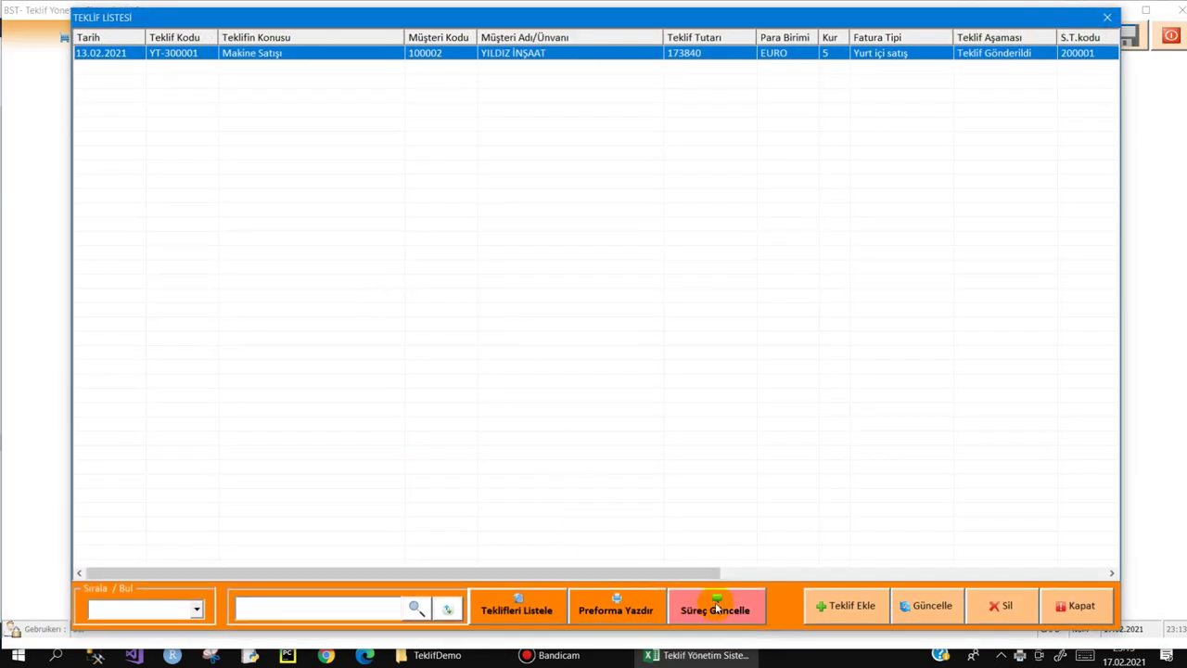
left_click(516, 54)
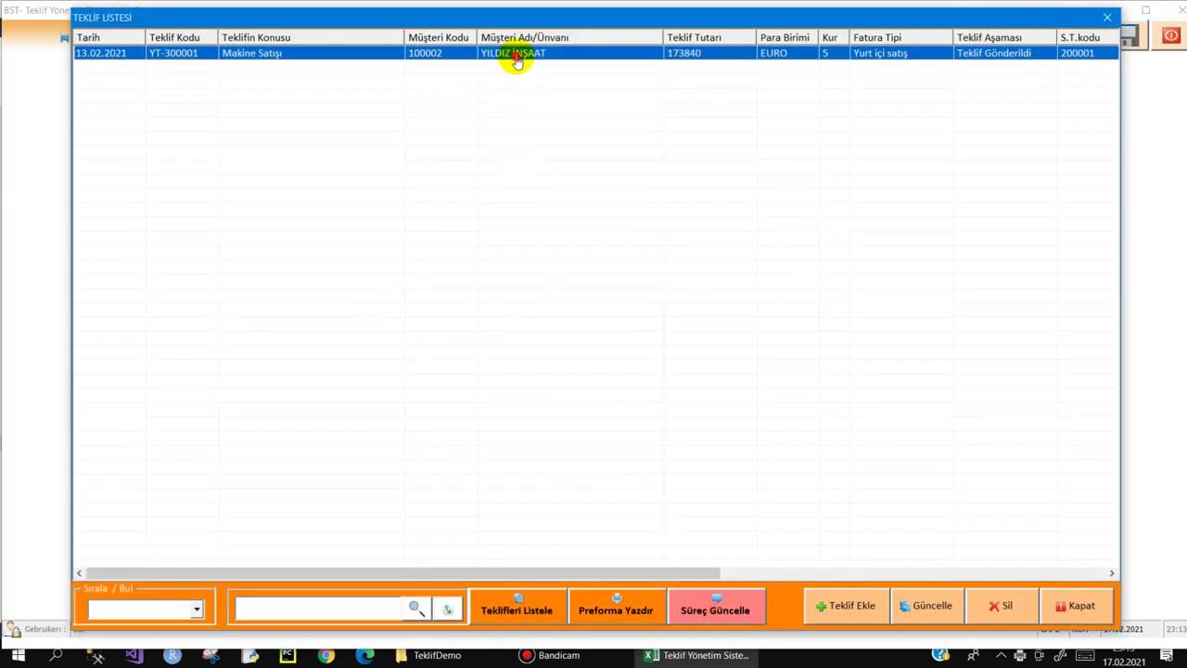
left_click(715, 610)
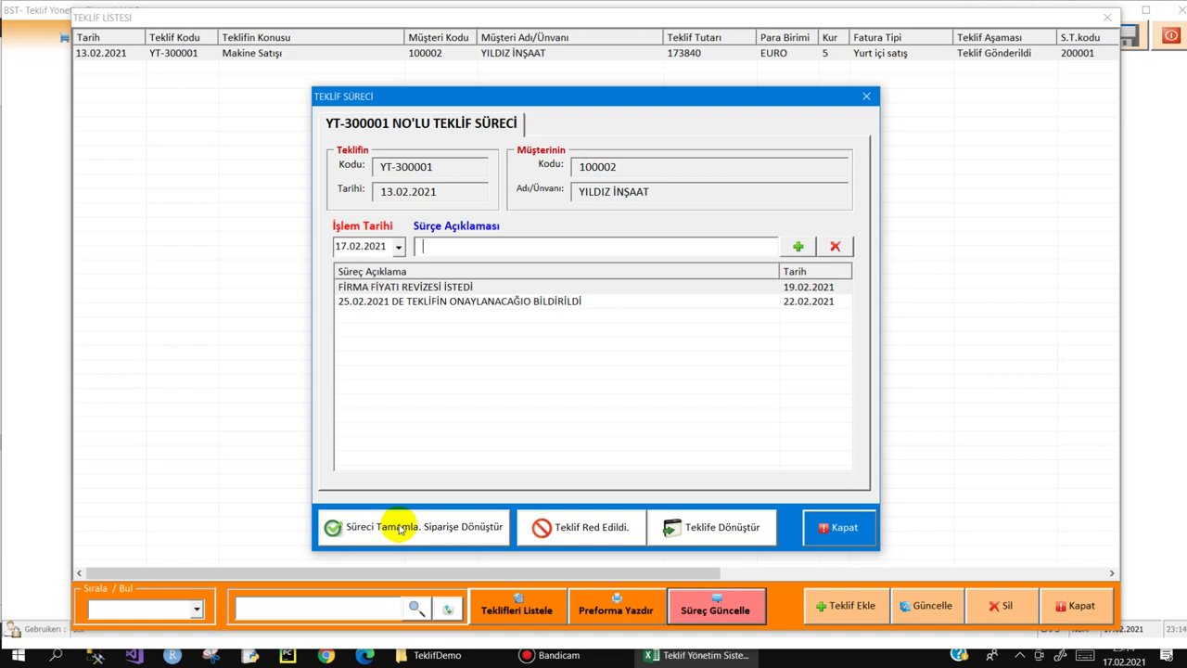
left_click(400, 529)
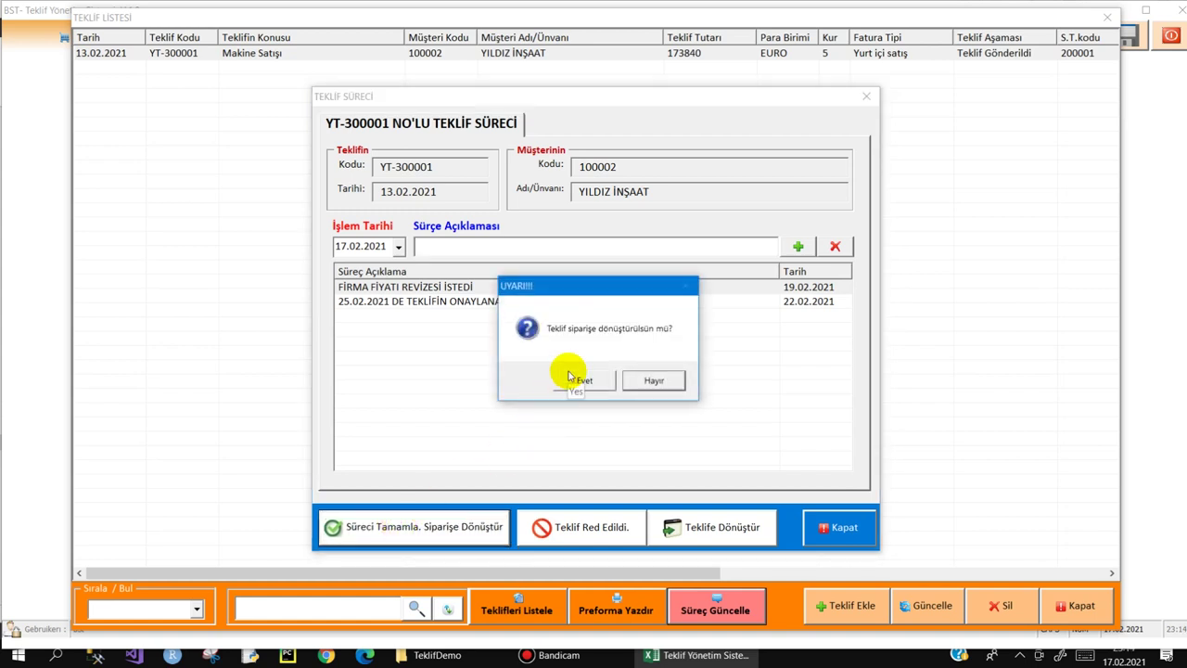
left_click(576, 381)
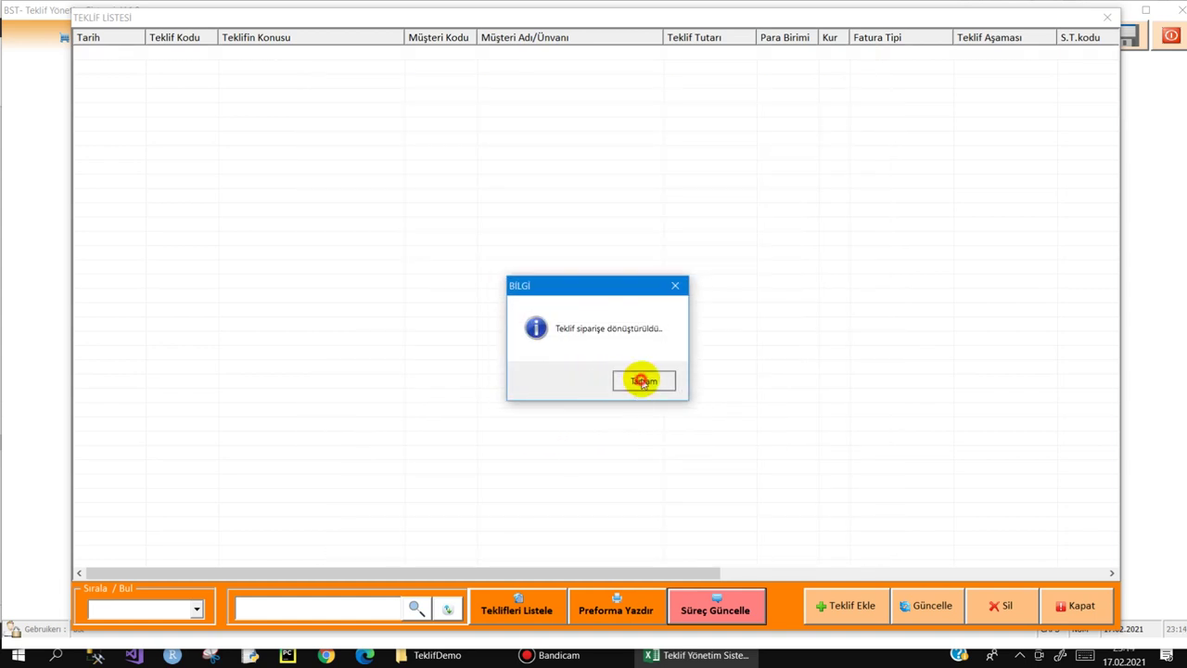
left_click(644, 380)
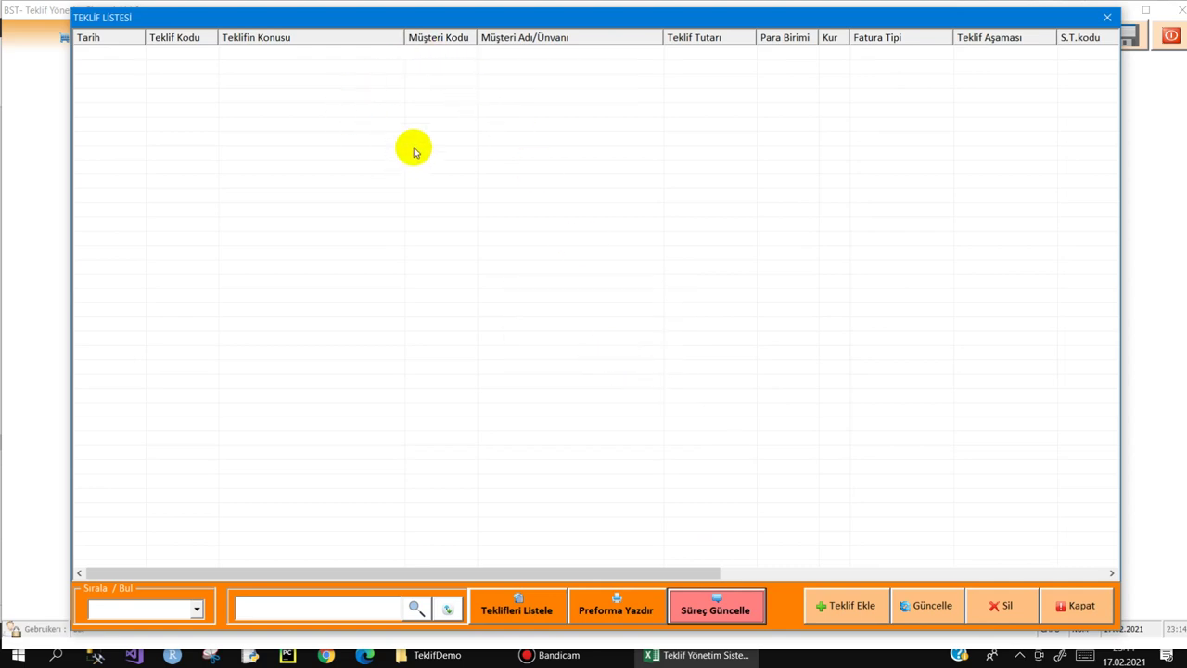
key("Escape")
left_click(484, 37)
left_click(481, 73)
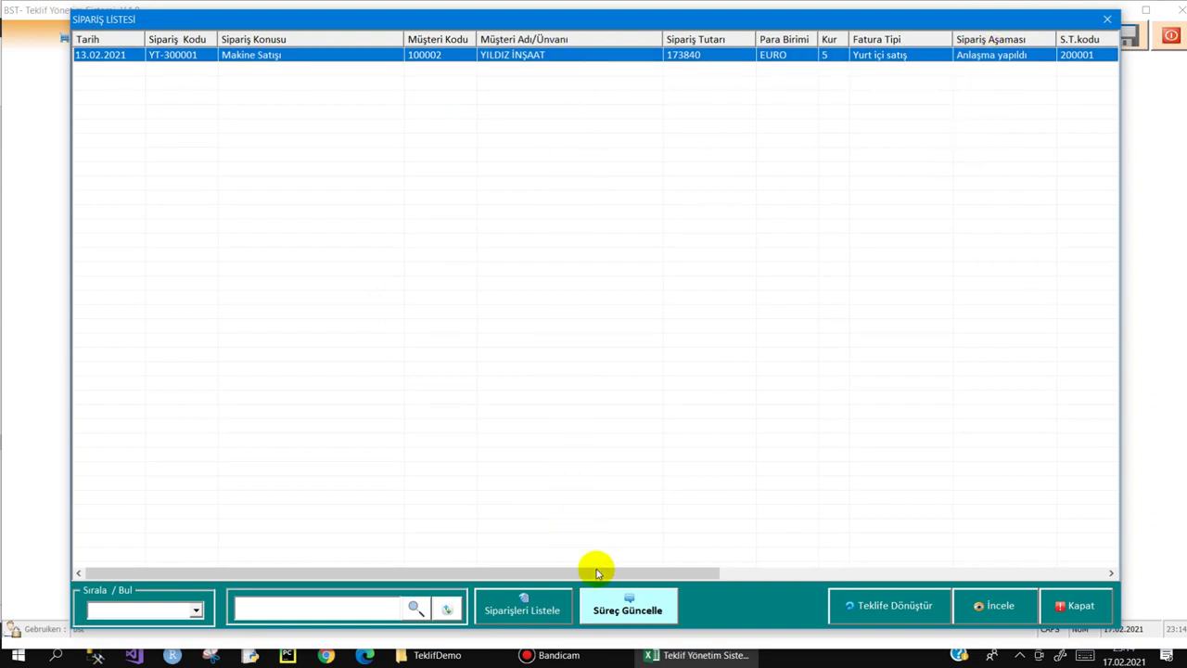
Set order YT-300001's stage to İmalatı devam ediyor
left_click(615, 605)
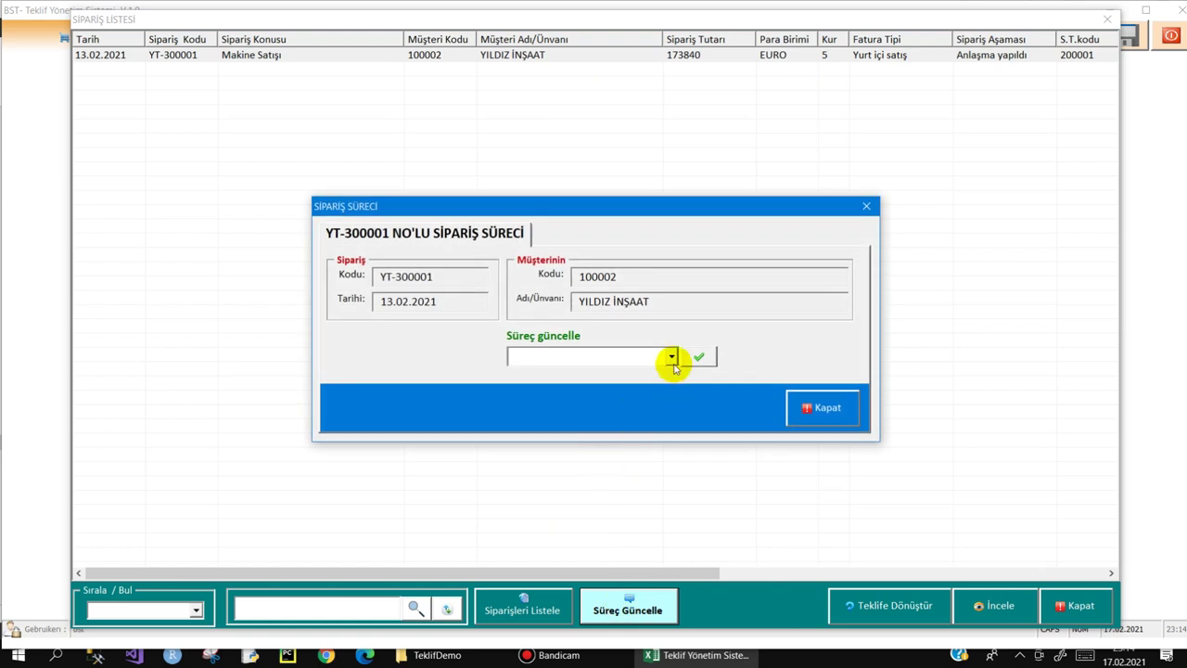
left_click(671, 357)
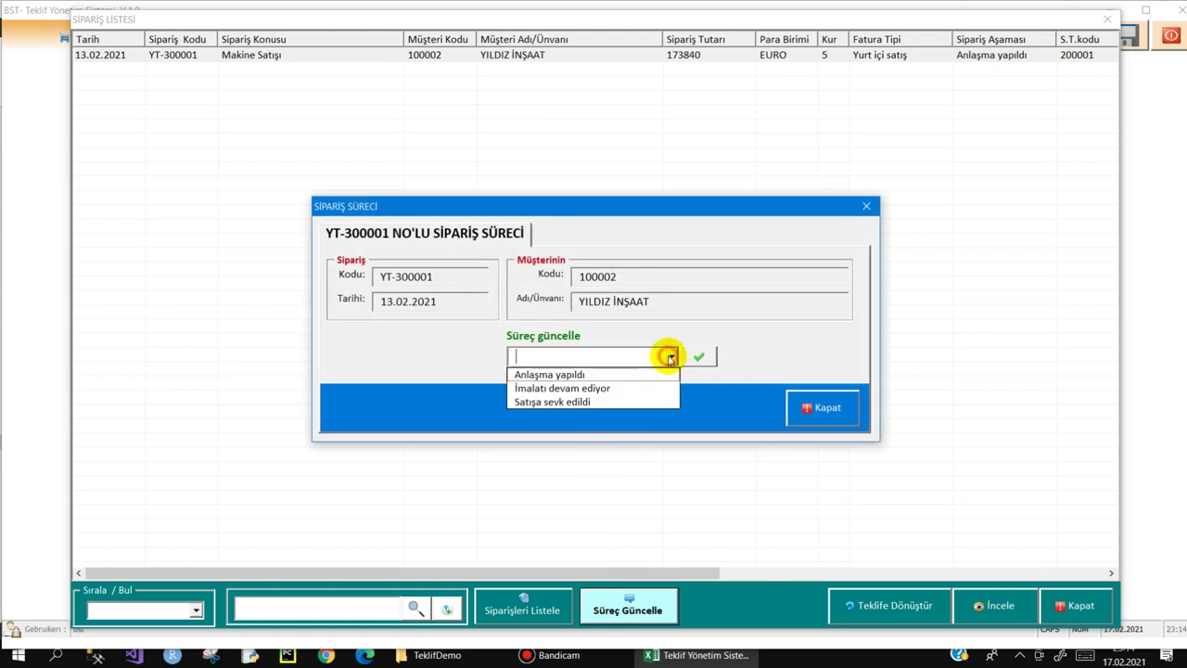
left_click(564, 388)
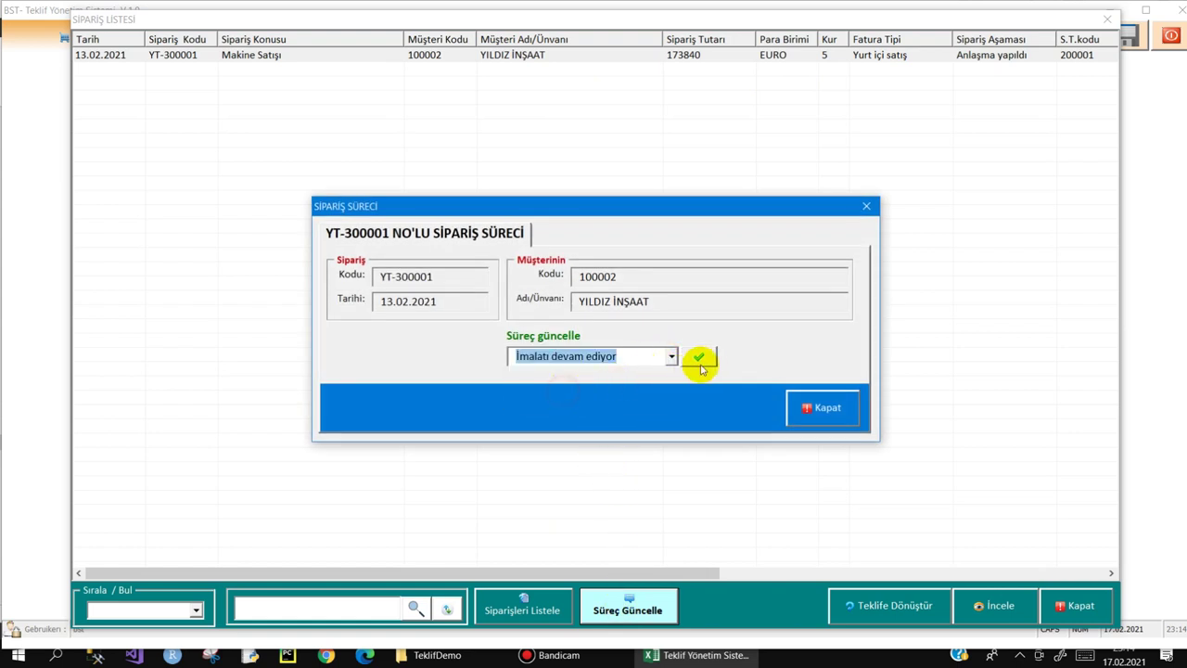
left_click(698, 356)
left_click(563, 383)
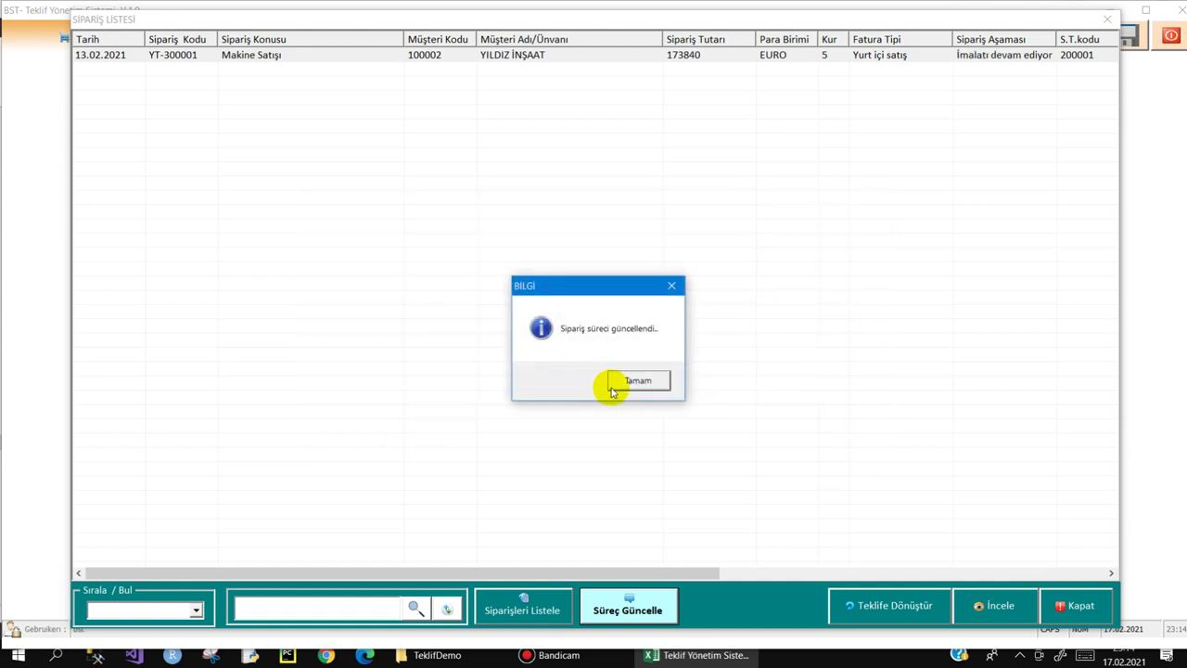
left_click(637, 383)
Advance order YT-300001's stage to Satışa sevk edildi
left_click(649, 610)
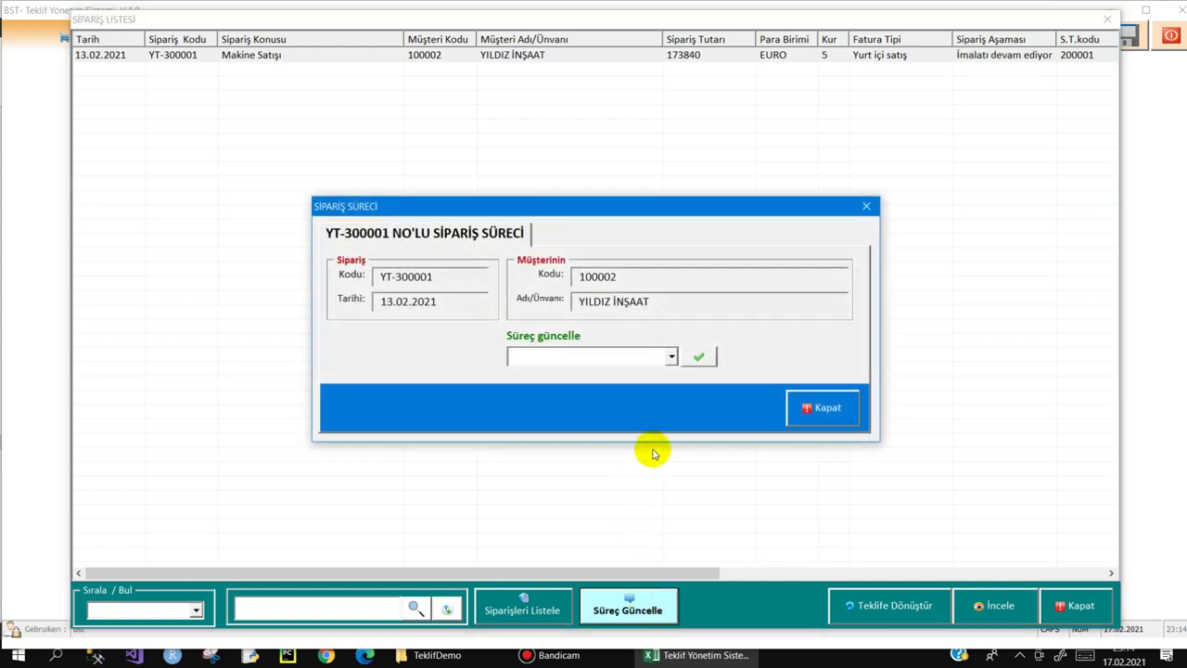
left_click(672, 358)
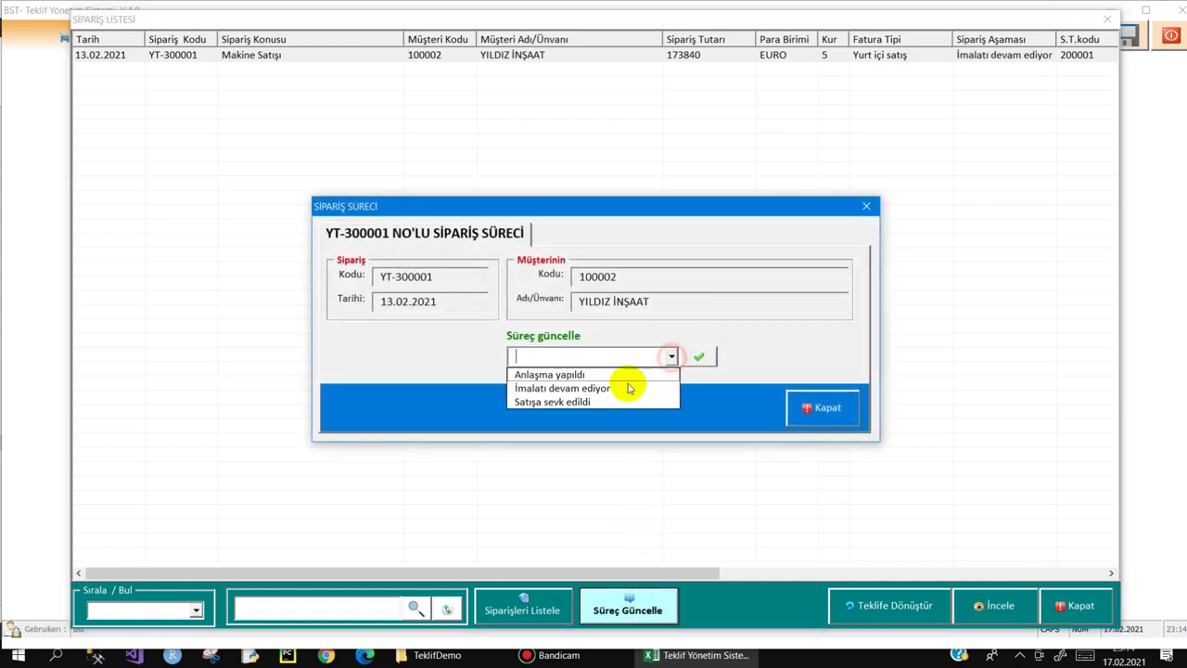
left_click(546, 403)
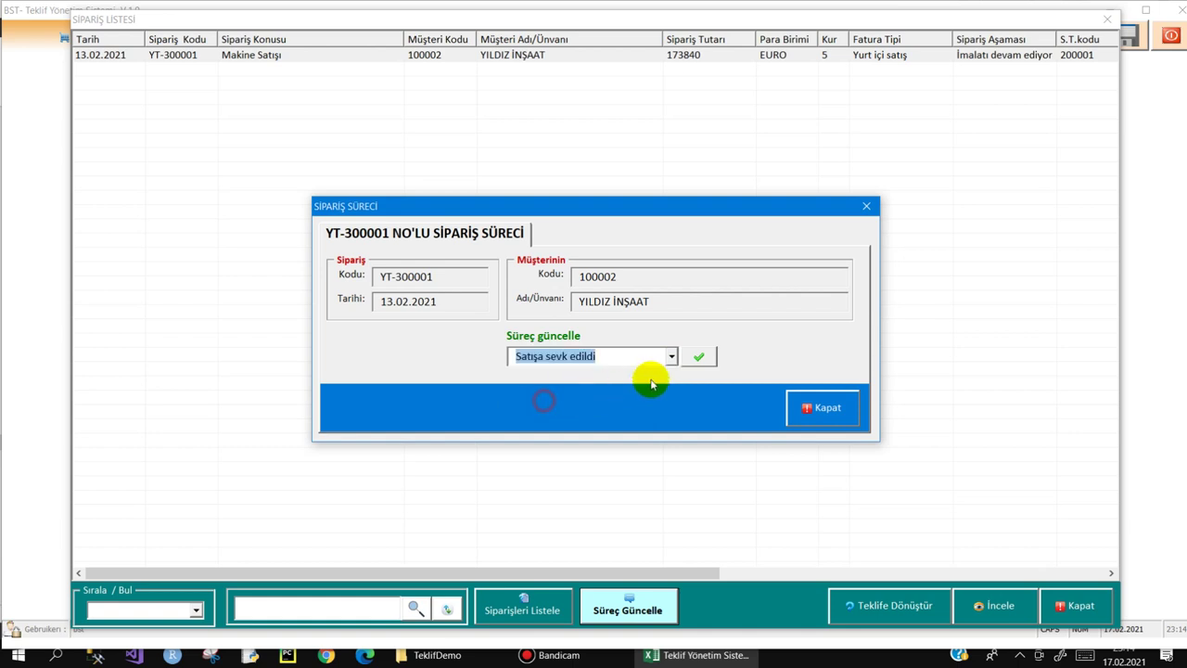
left_click(701, 358)
left_click(572, 376)
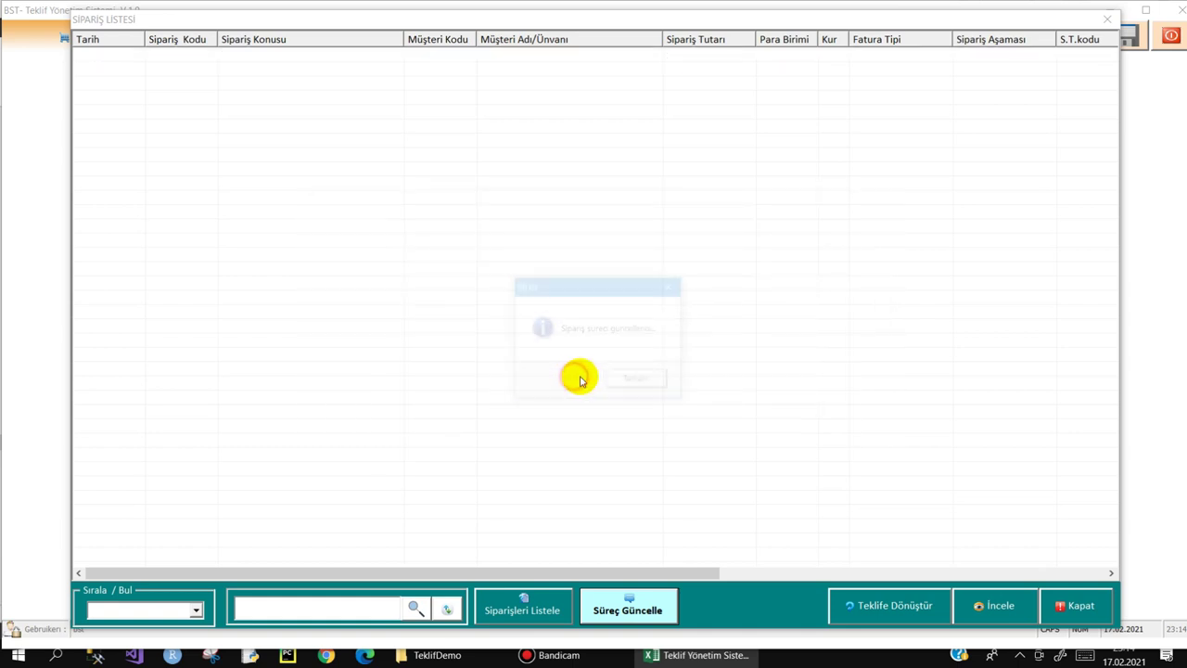
left_click(647, 380)
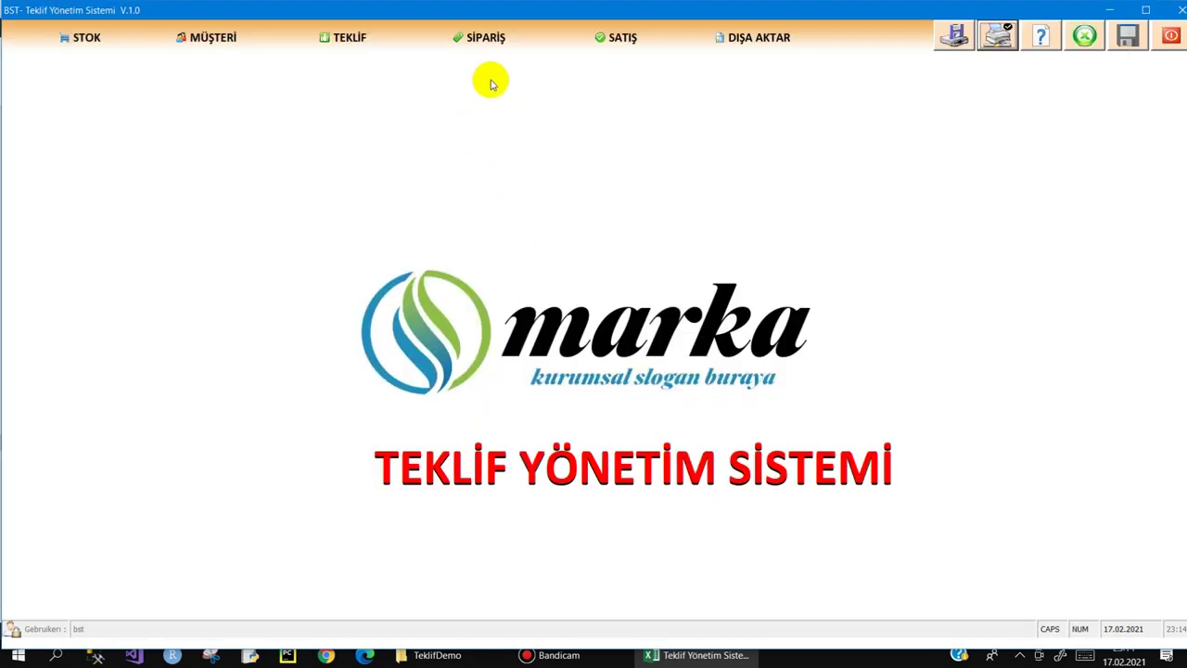
Print the YT-300001 sale's invoice to a file named fatura and close the sales list
left_click(620, 37)
left_click(612, 74)
left_click(436, 57)
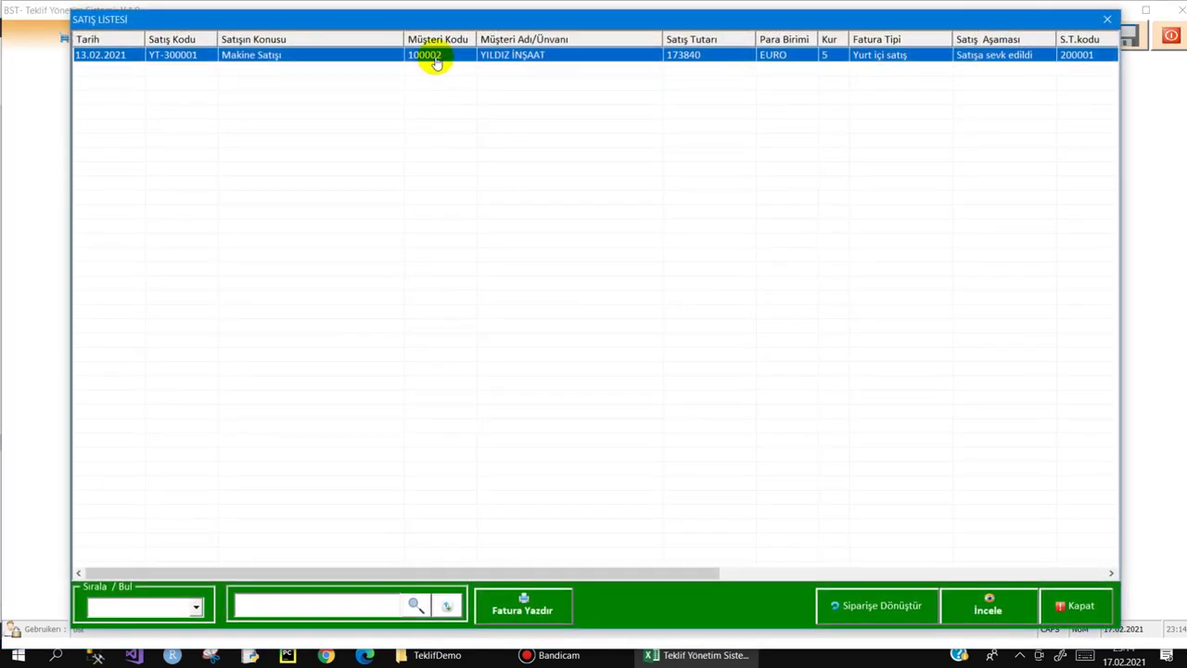
left_click(519, 605)
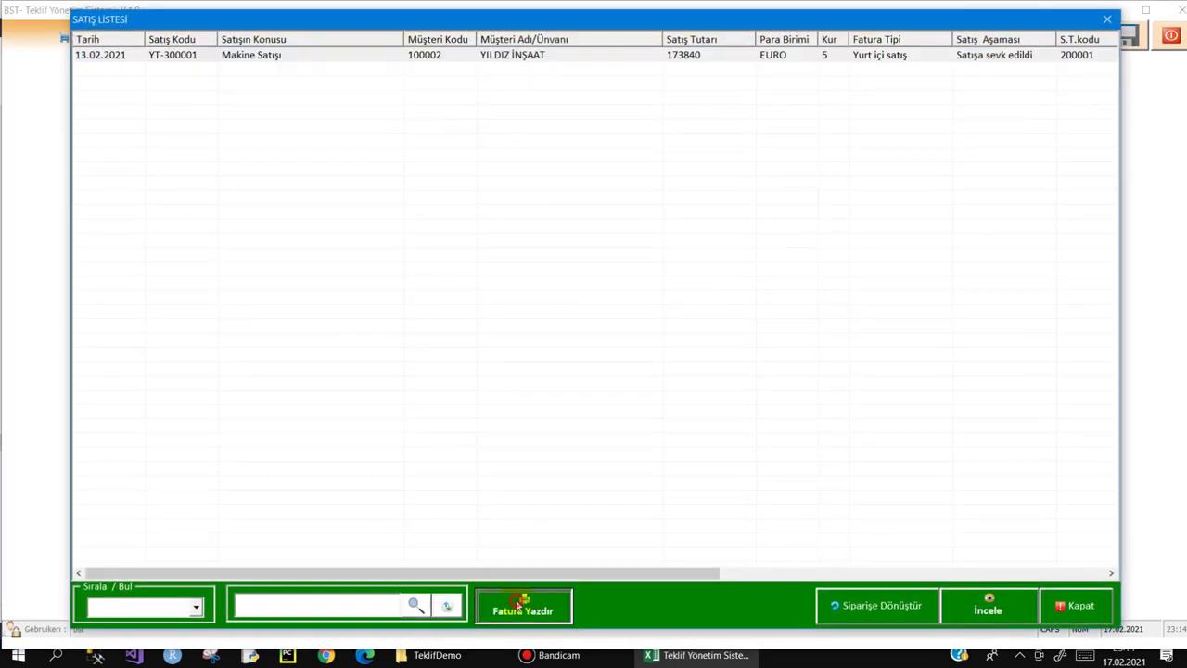
left_click(566, 378)
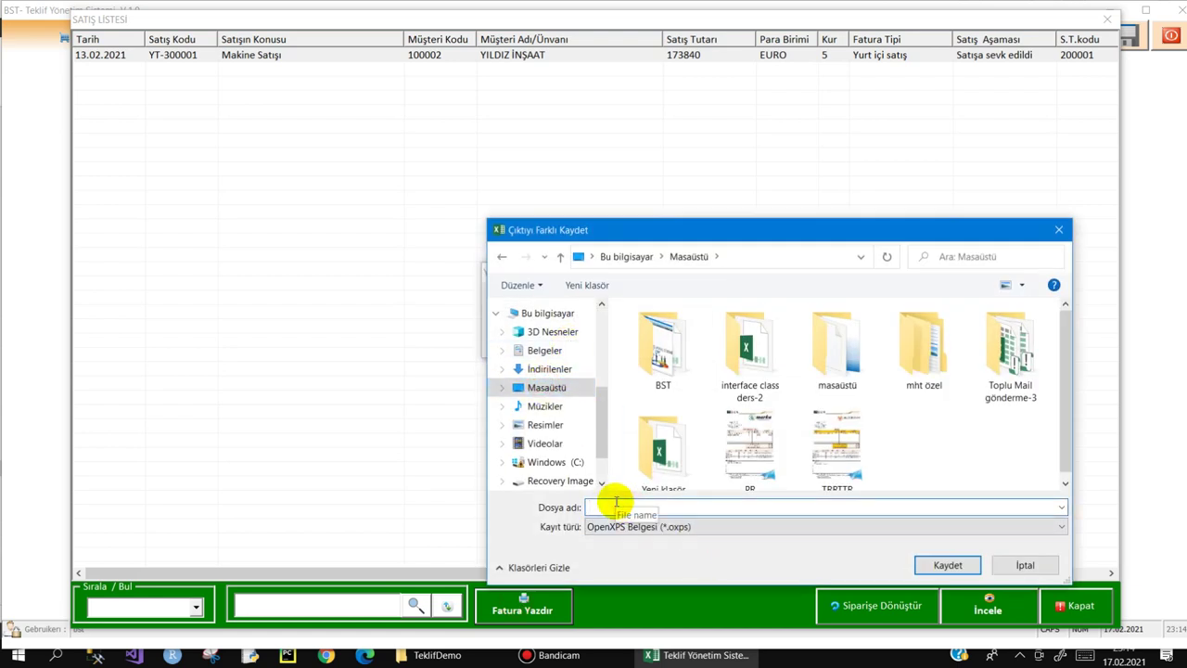
type("fatura")
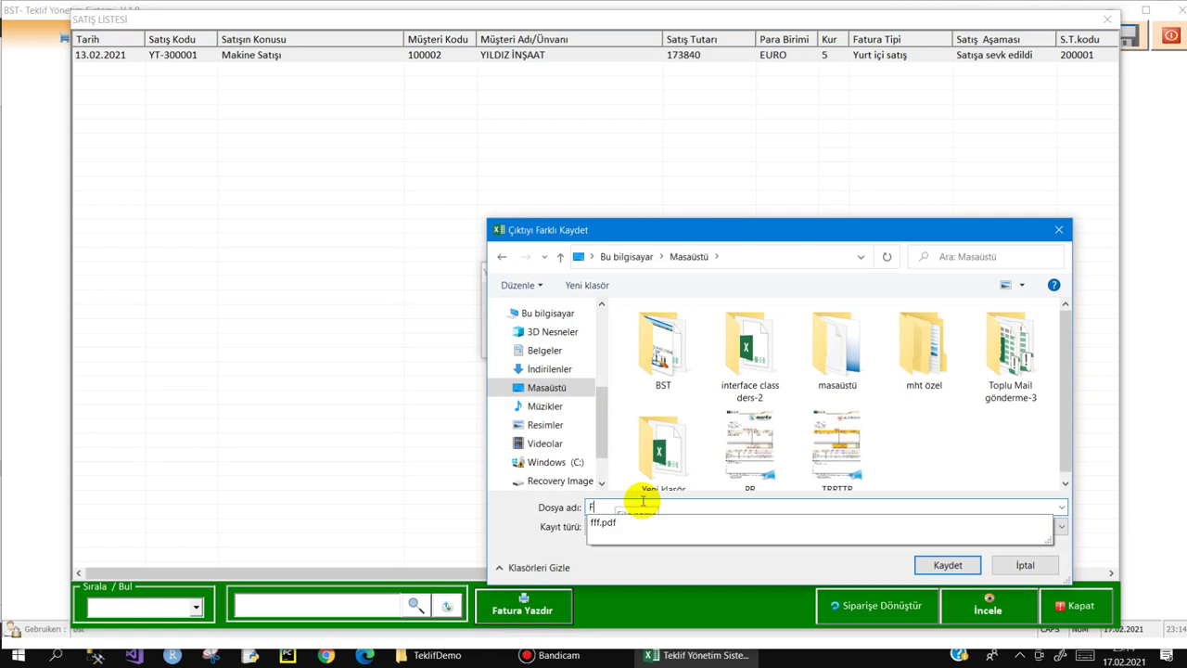
key("Return")
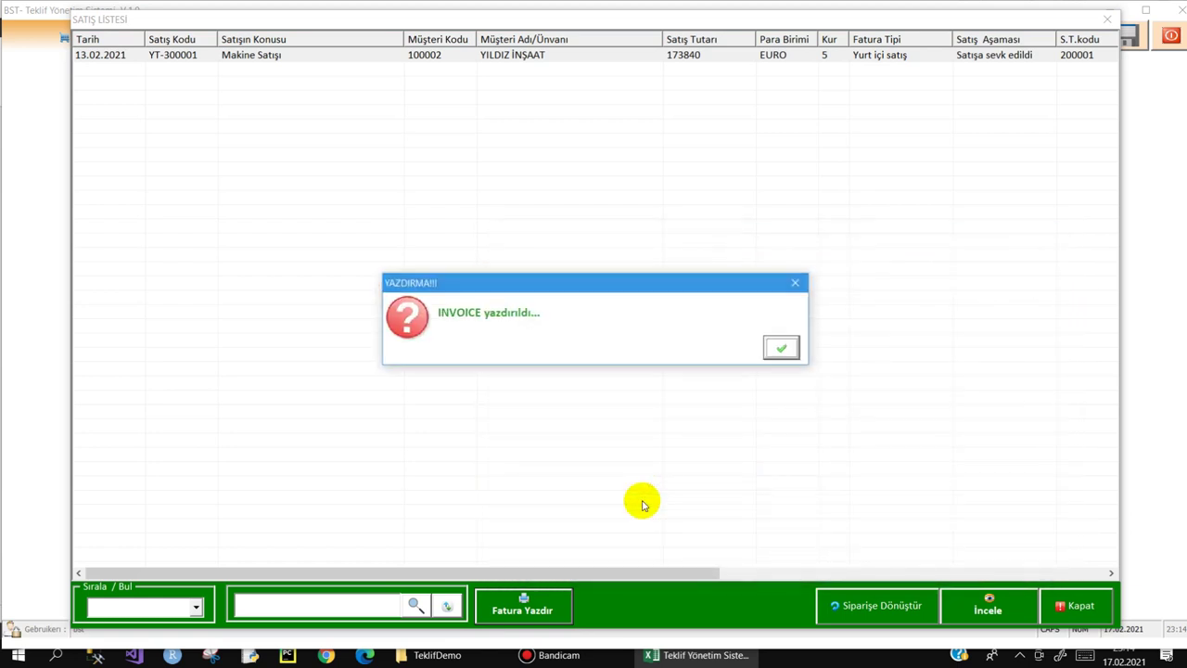
key("Return")
Open FATURA.oxps from the desktop, check the 173.840,00 invoice total, and close the viewer
key("super+d")
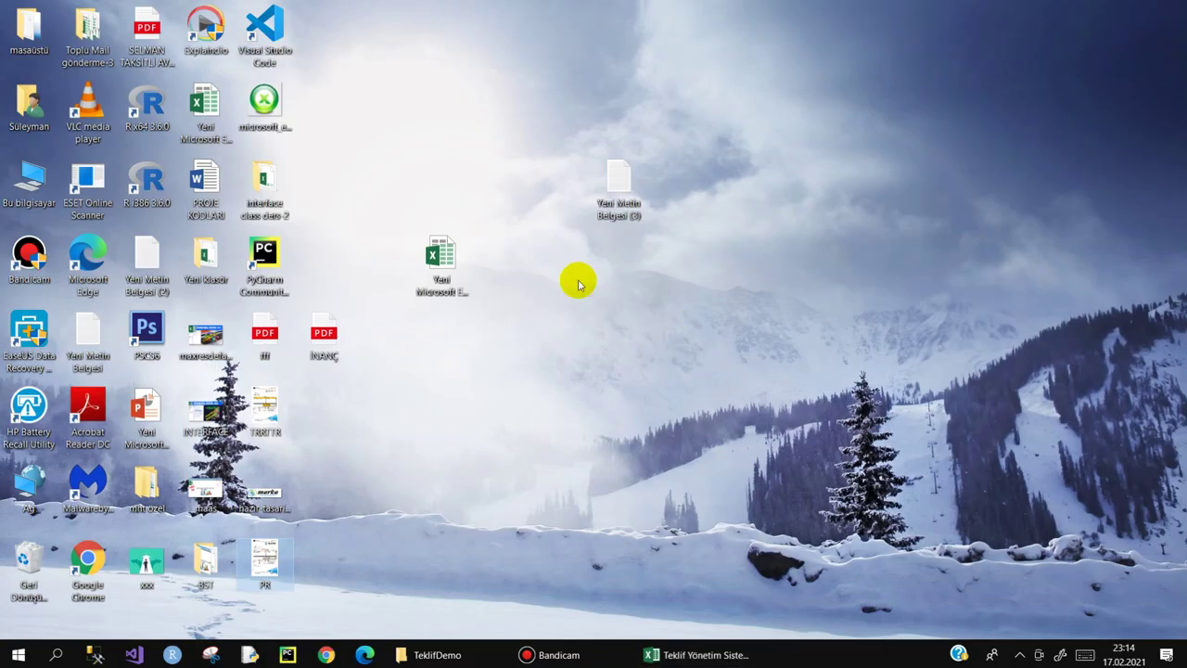
double_click(318, 46)
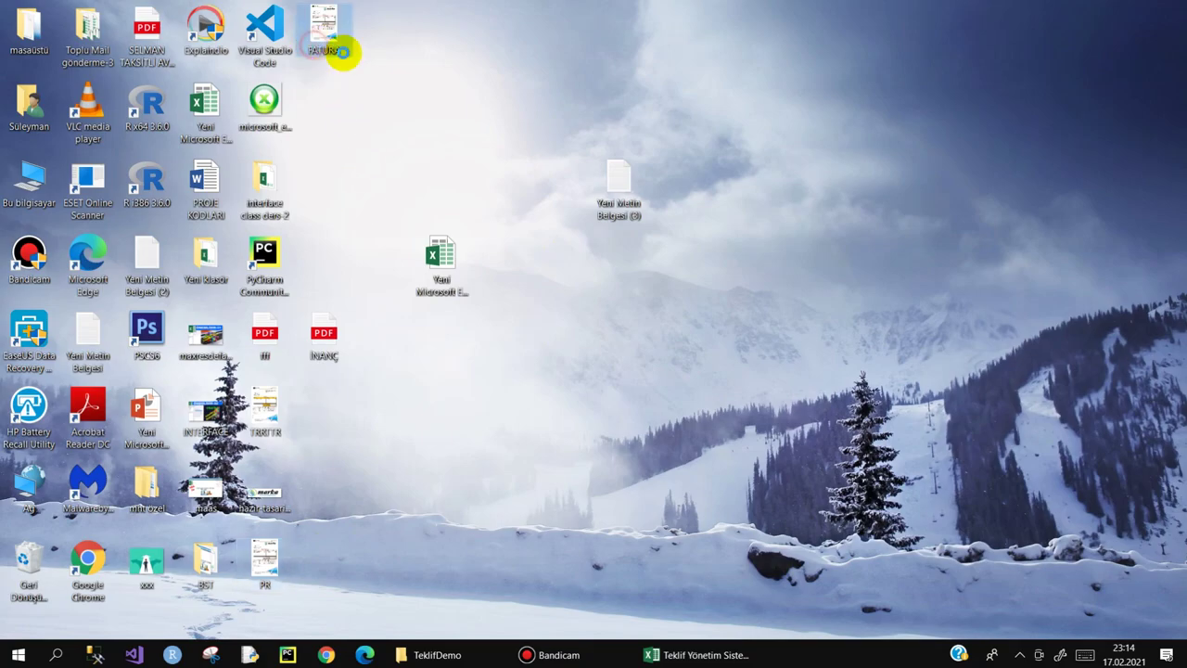
scroll(694, 354, "down", 2)
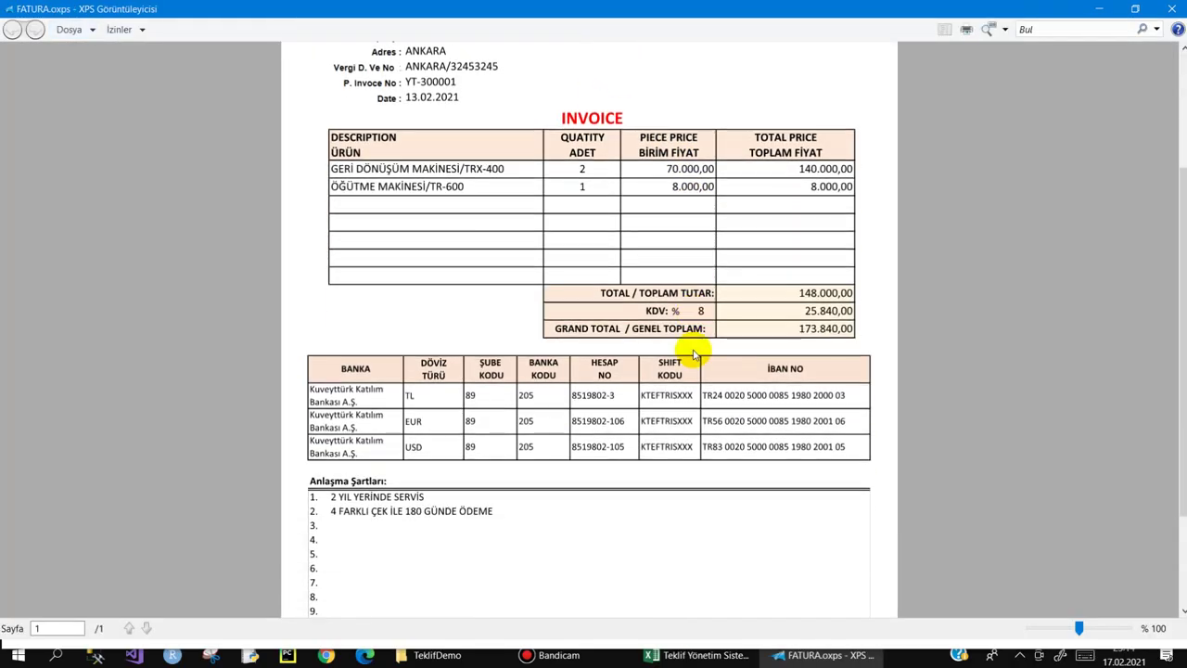
scroll(684, 251, "up", 2)
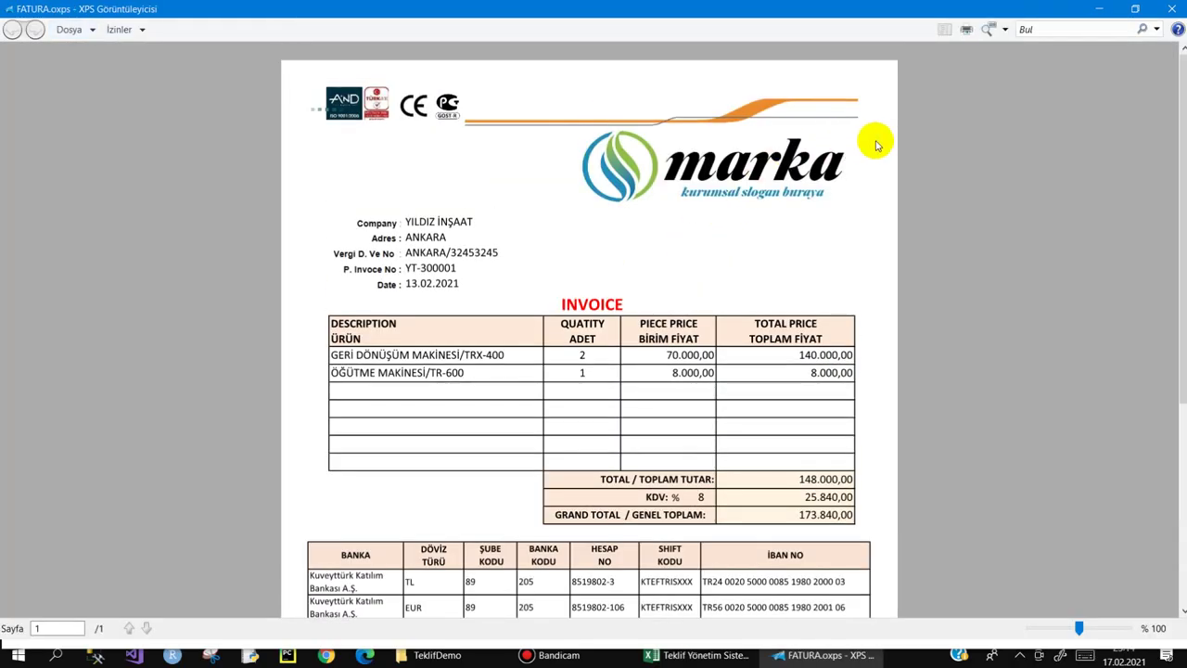
key("alt+F4")
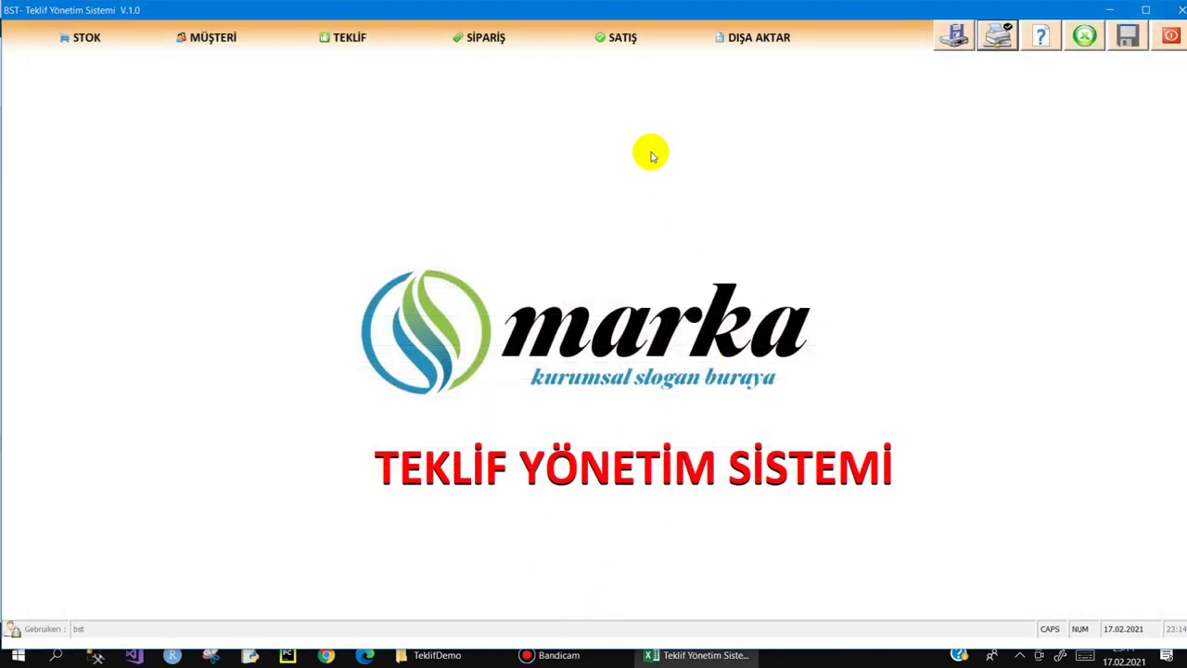
Review sale YT-300001's details, then convert the sale back into an order
left_click(607, 37)
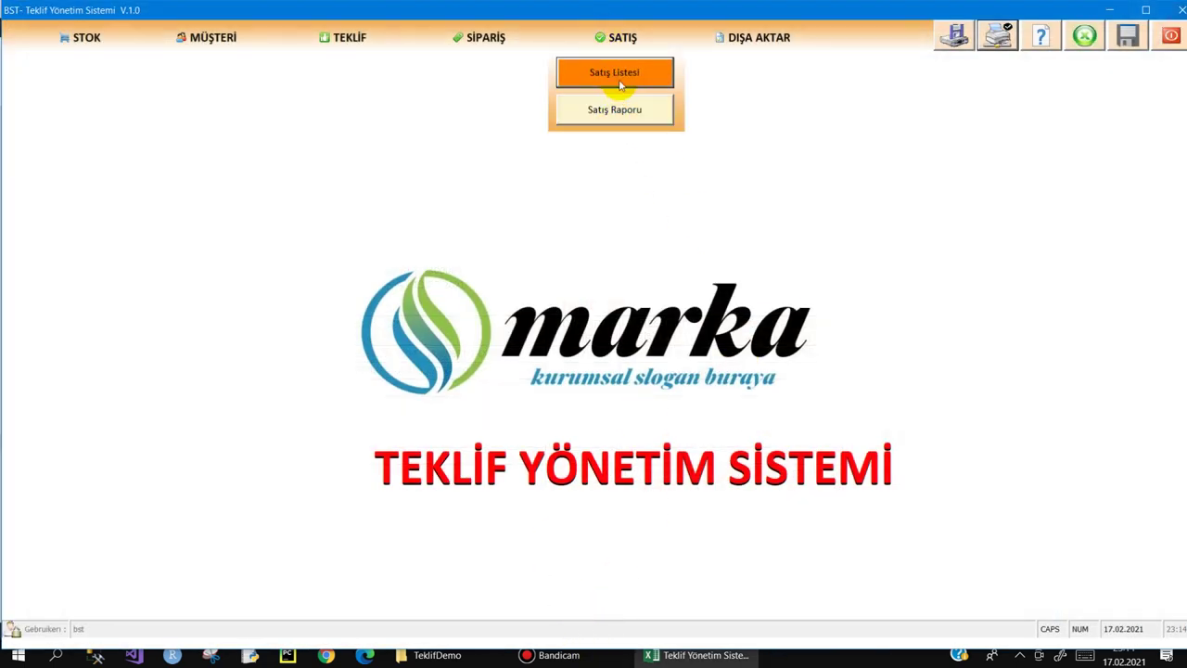
left_click(615, 73)
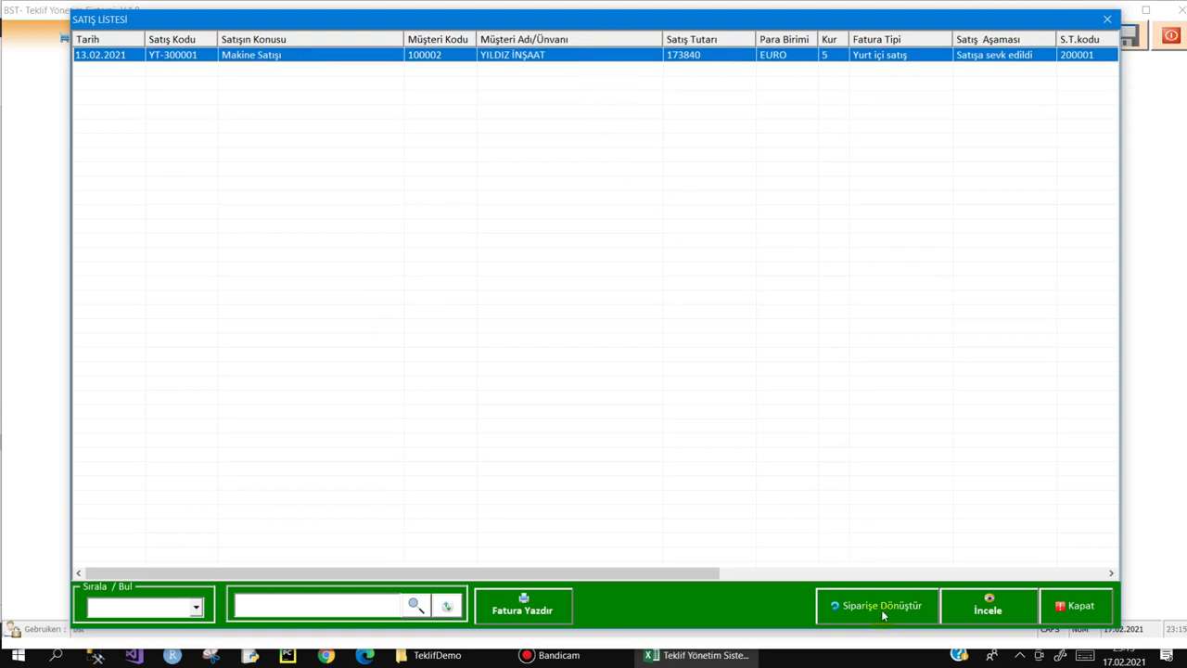
left_click(988, 607)
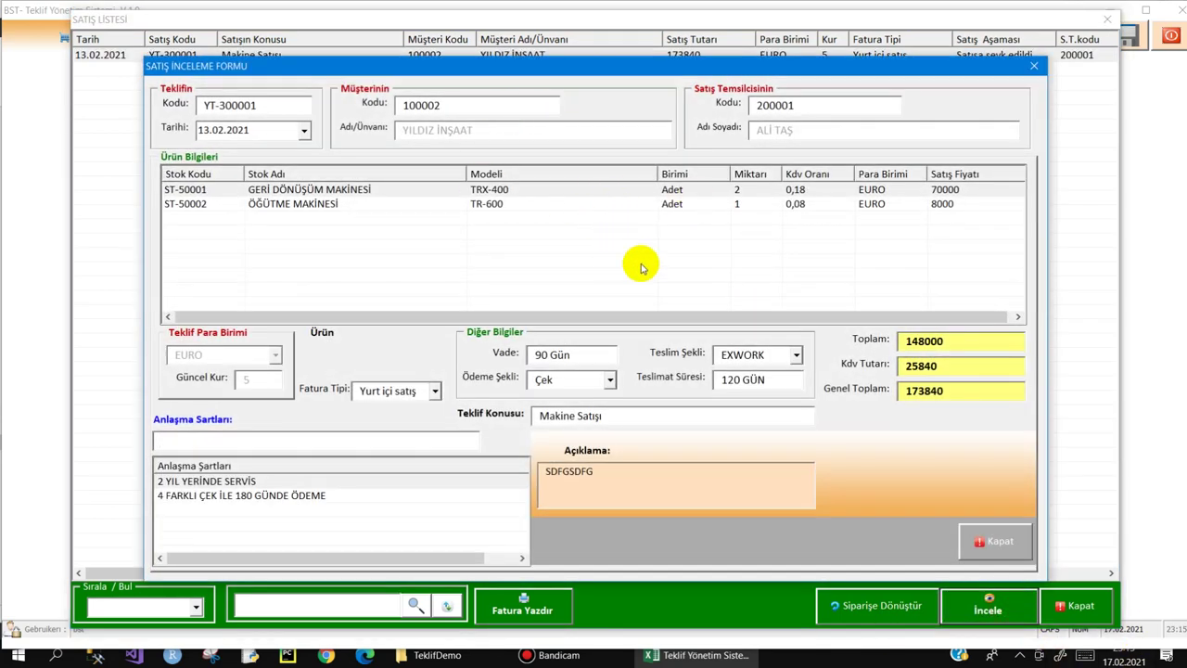
key("Escape")
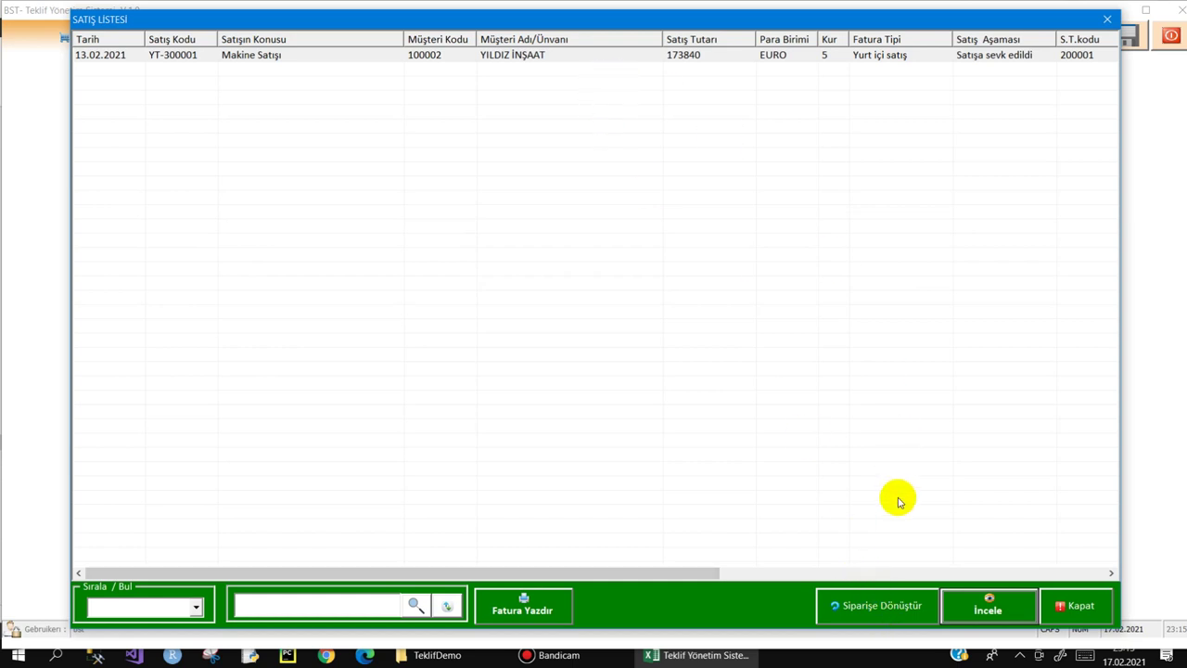
left_click(873, 604)
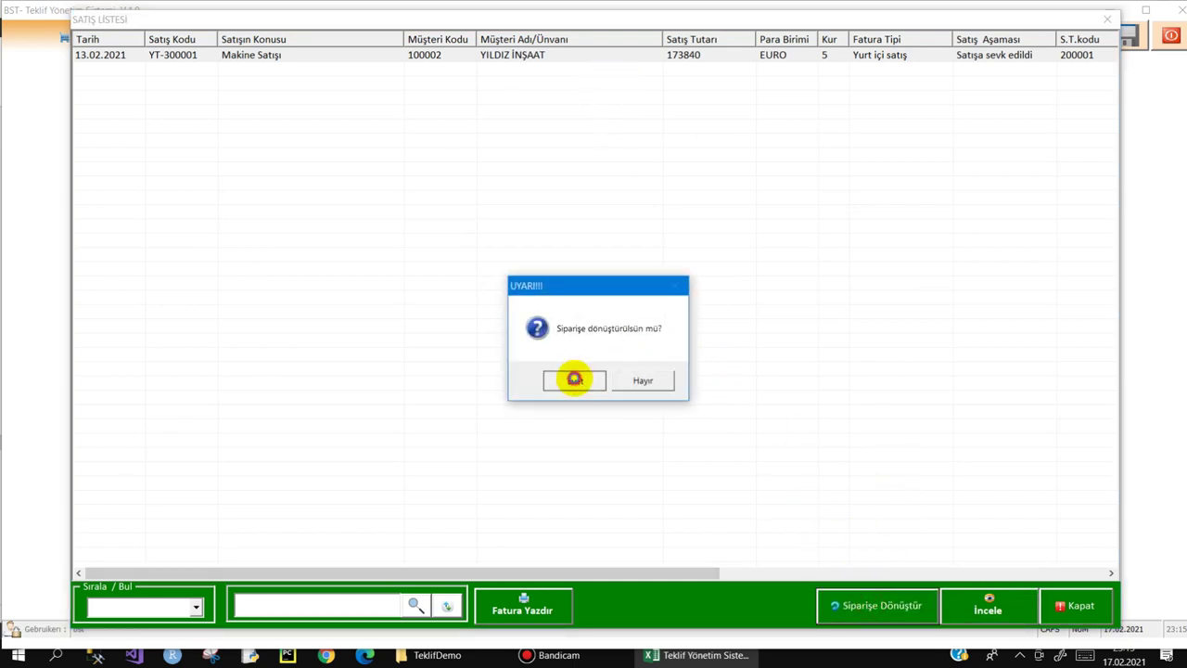
left_click(574, 379)
left_click(644, 377)
Convert order YT-300001 from the order list back into a quote
left_click(487, 38)
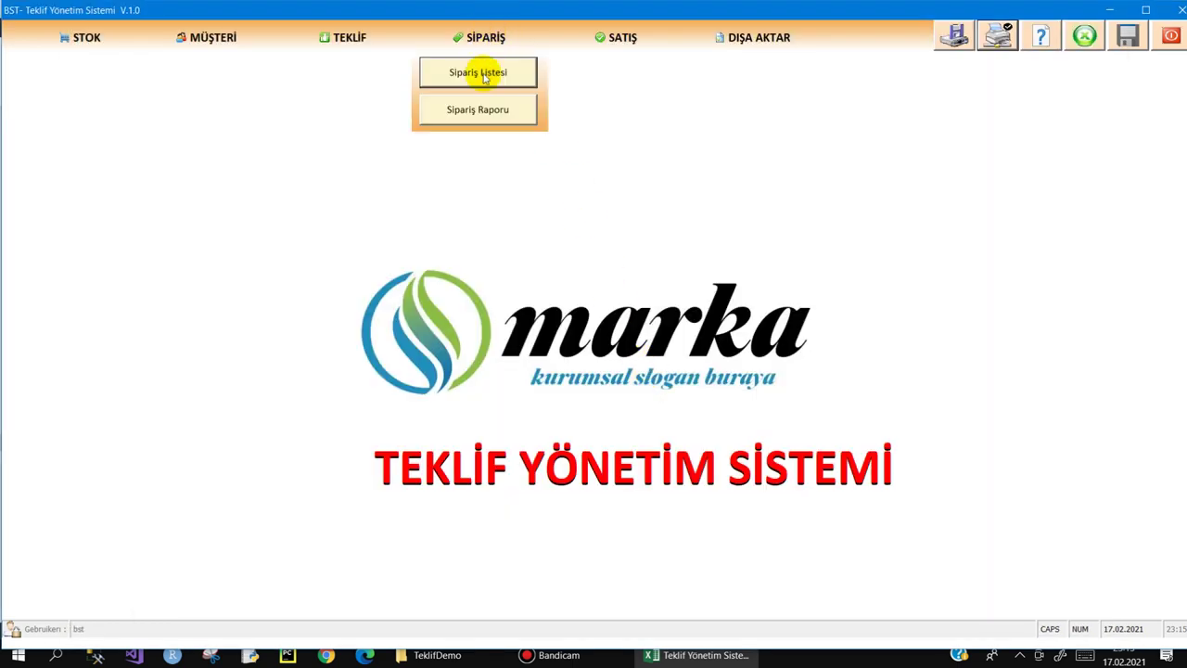
left_click(483, 74)
left_click(877, 613)
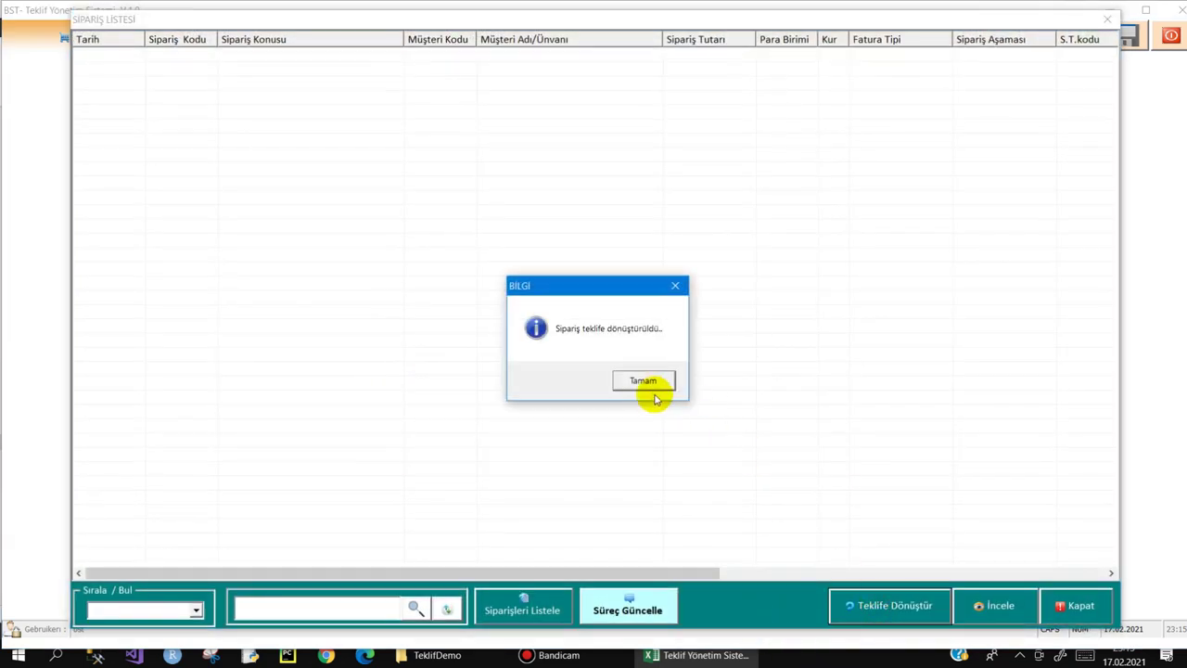
left_click(649, 378)
left_click(409, 32)
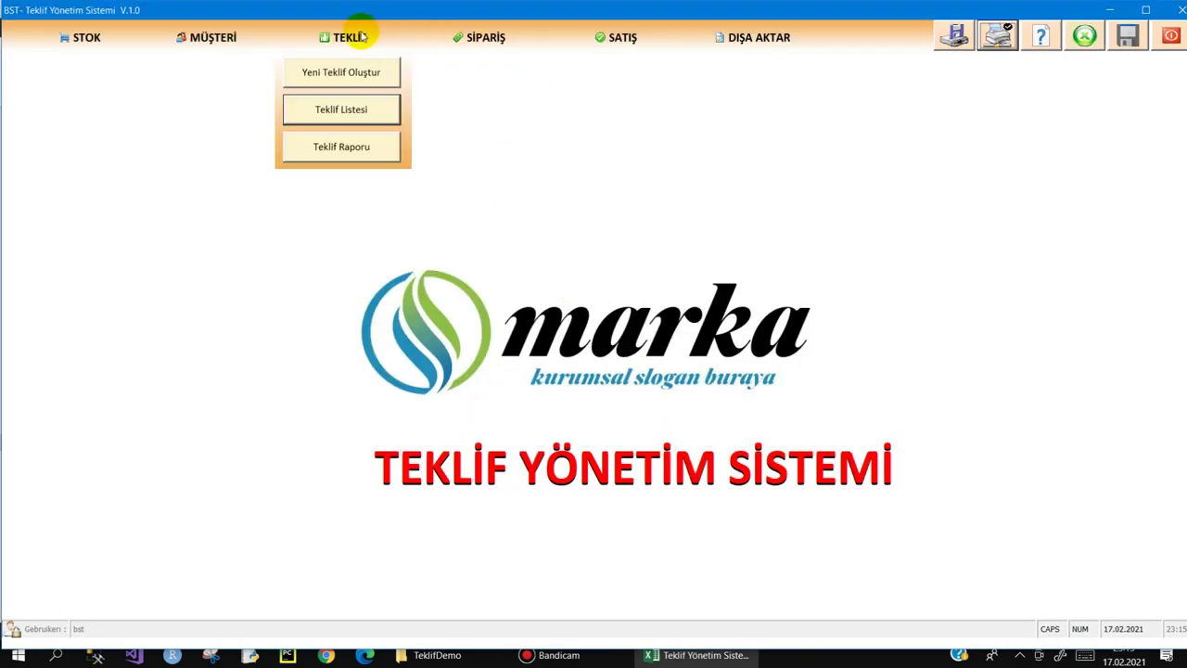
Complete quote YT-300001's process to convert it into an order again
left_click(354, 108)
left_click(488, 56)
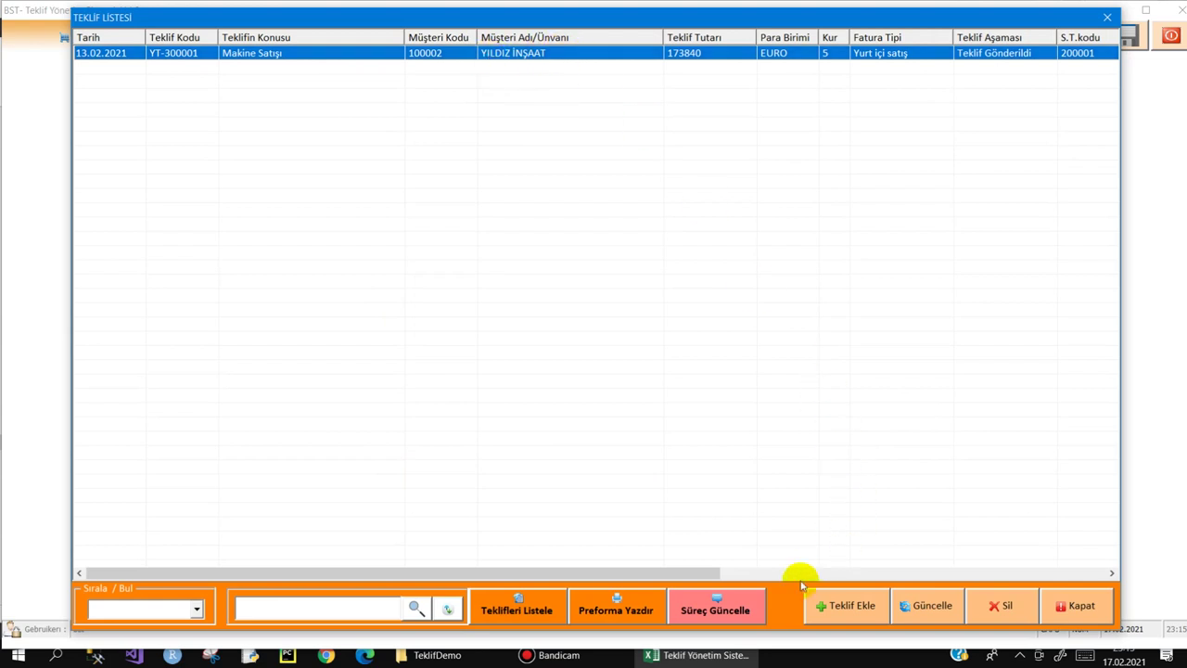
left_click(714, 610)
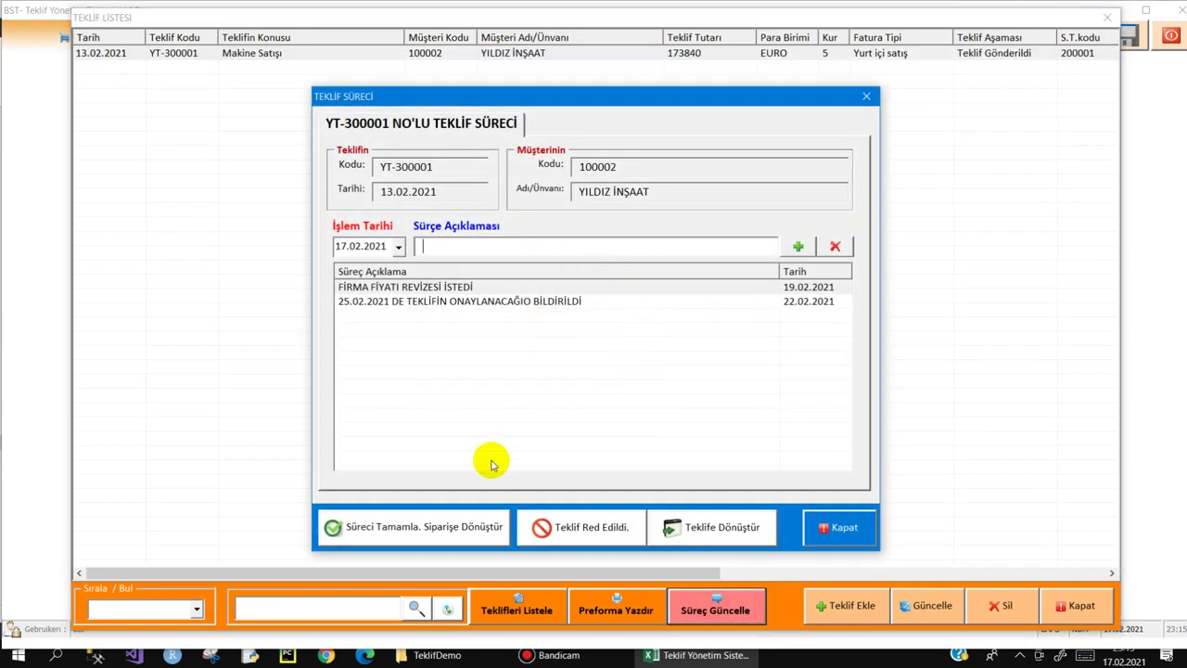
left_click(420, 527)
left_click(575, 379)
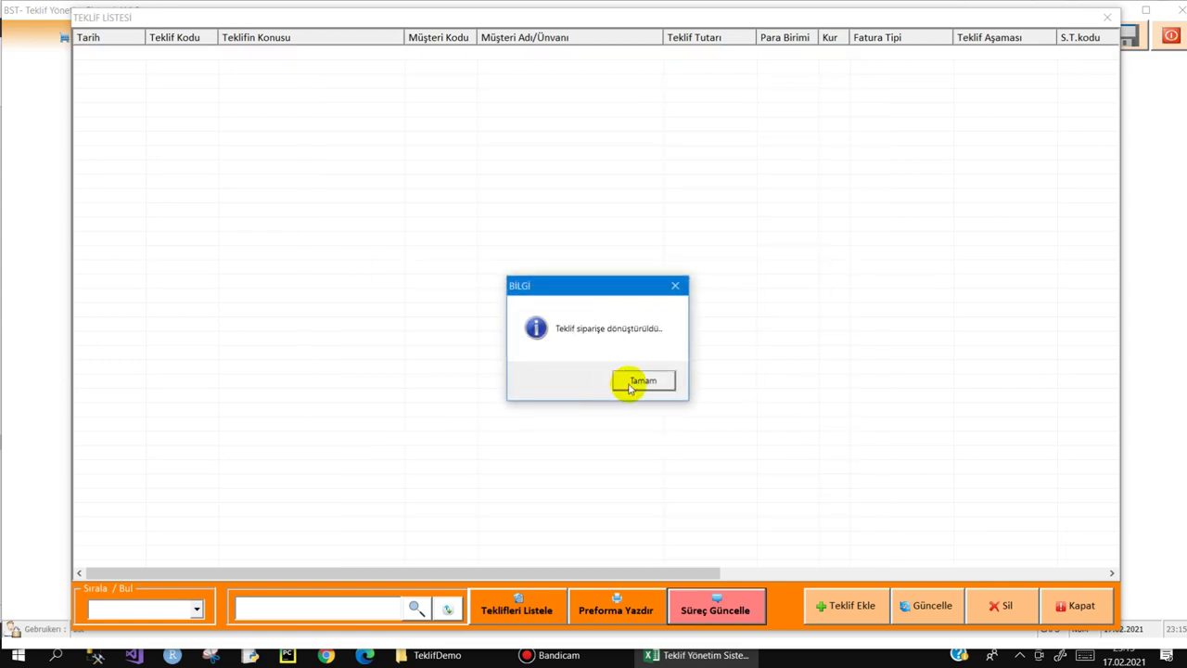
left_click(633, 376)
Set order YT-300001's stage to Satışa sevk edildi
left_click(557, 42)
left_click(473, 71)
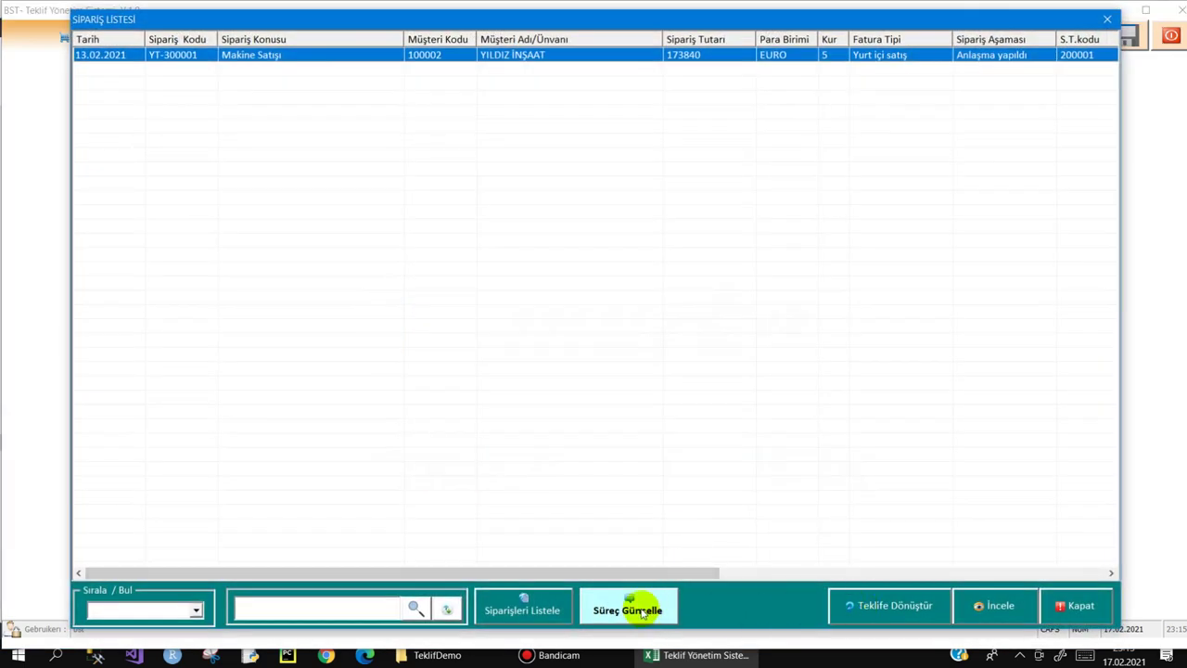
left_click(643, 615)
left_click(671, 356)
left_click(663, 398)
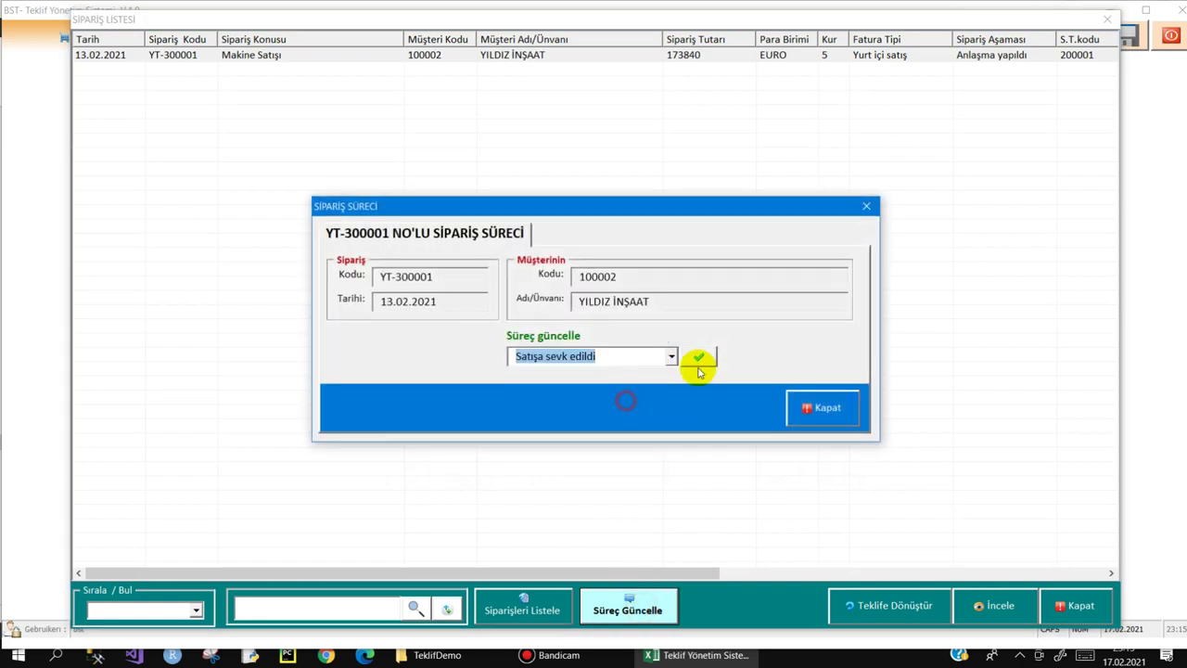
left_click(699, 358)
left_click(575, 378)
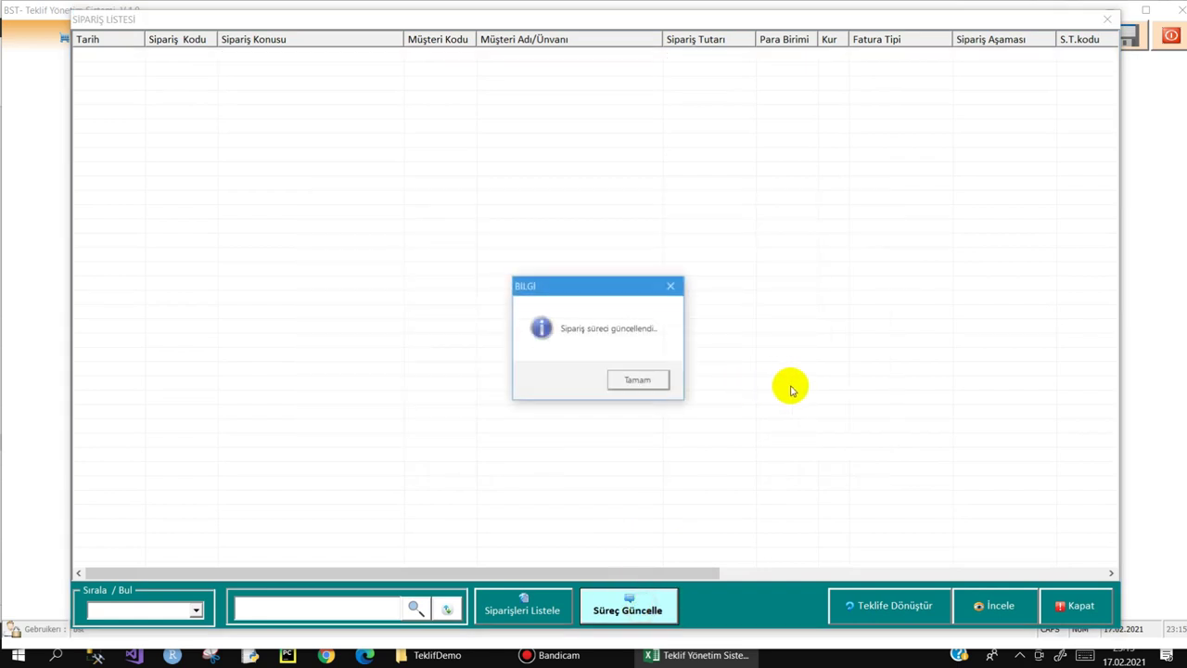
left_click(650, 380)
Check that YT-300001 now appears in the sales list
left_click(605, 37)
left_click(615, 84)
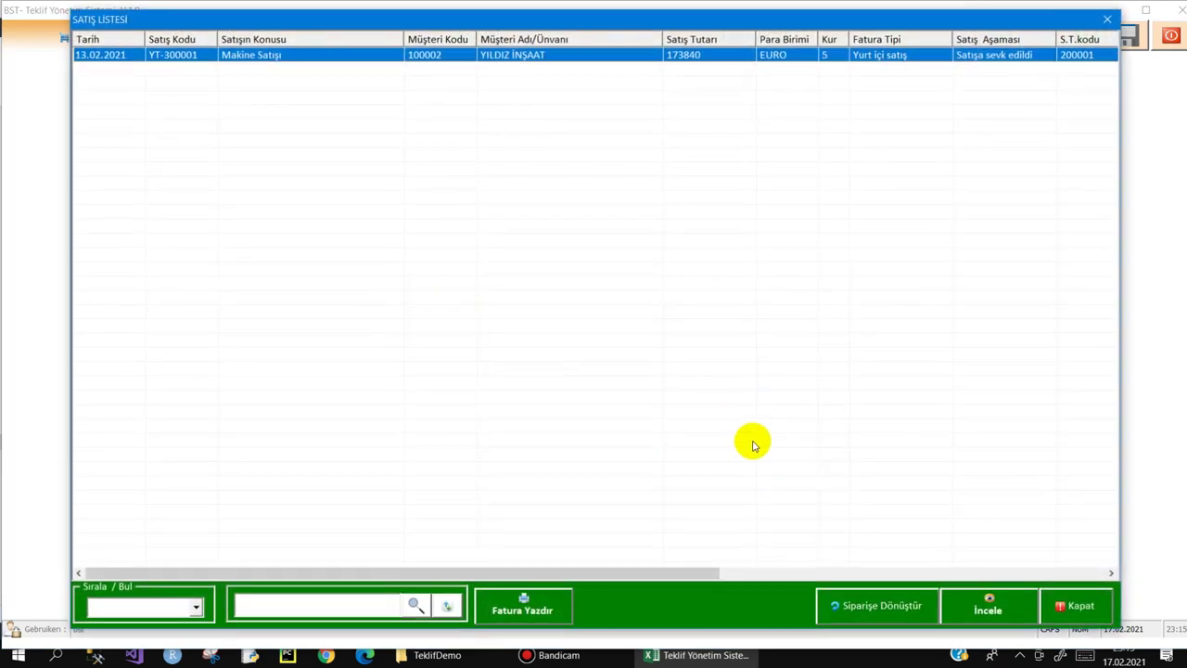
key("Escape")
left_click(198, 41)
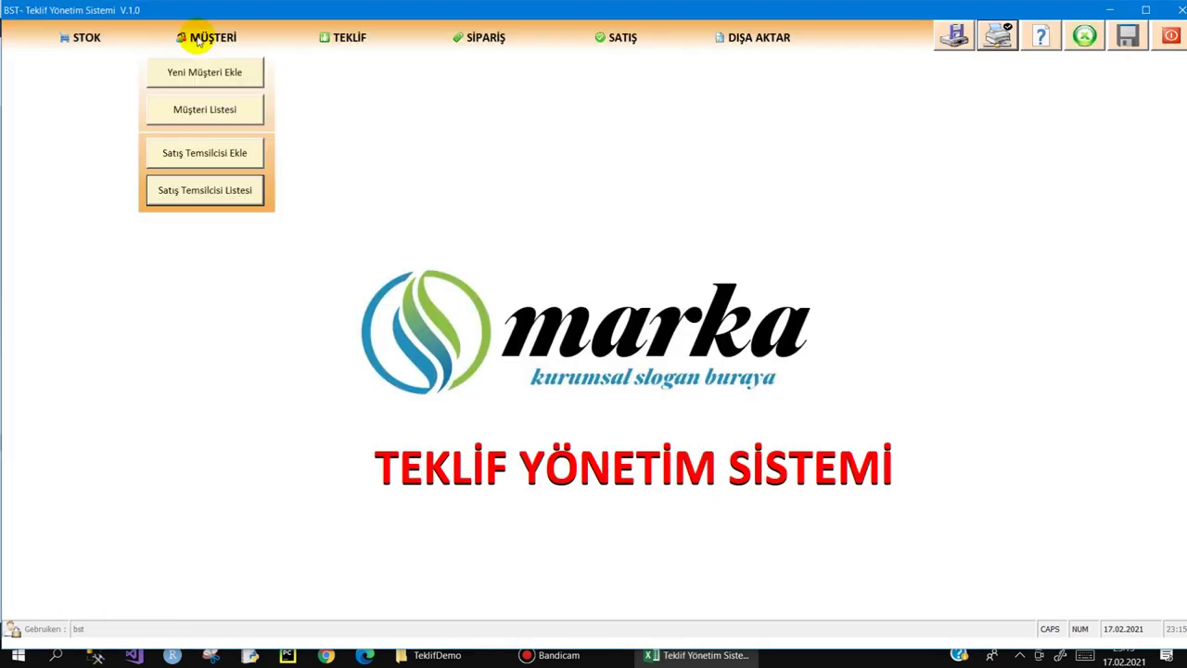
Show representative 200001's statistics: 1 quote converted to sale, 173.840,00 TL sales, 5.215,20 TL commission
left_click(205, 192)
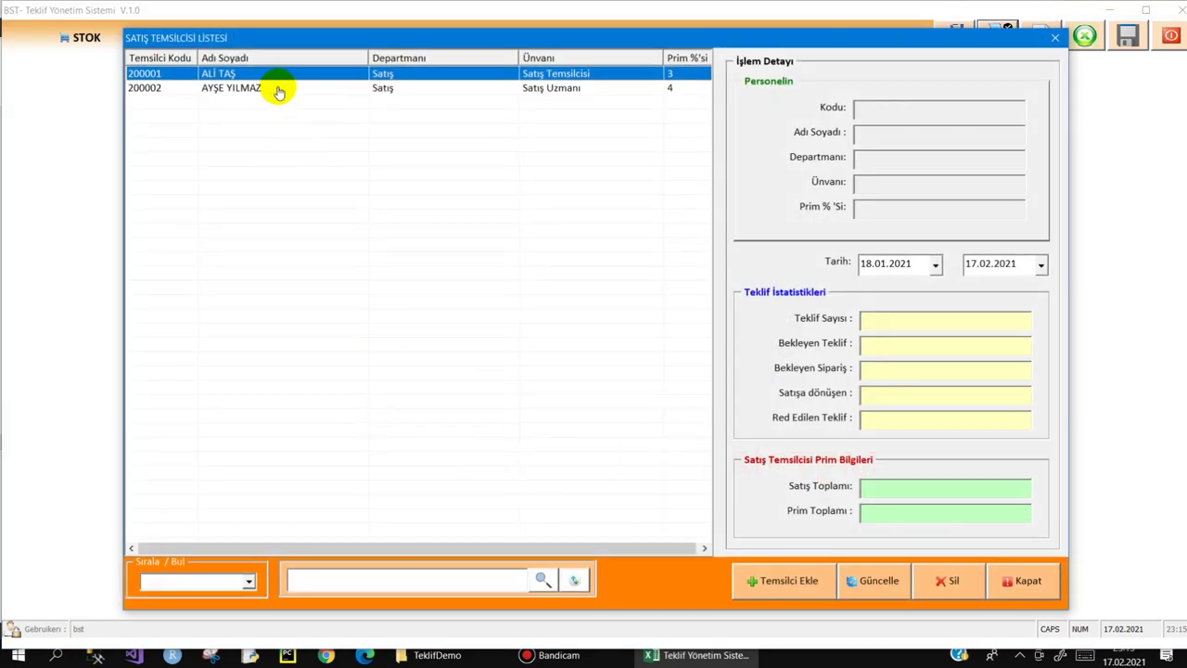
left_click(259, 78)
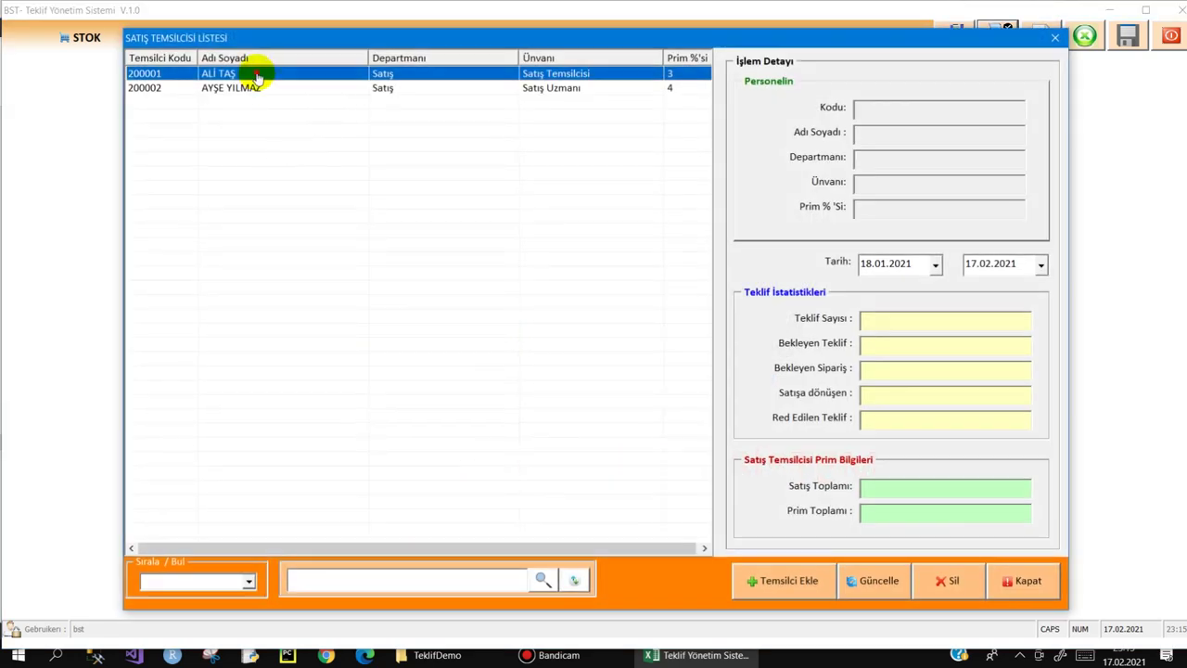
double_click(881, 397)
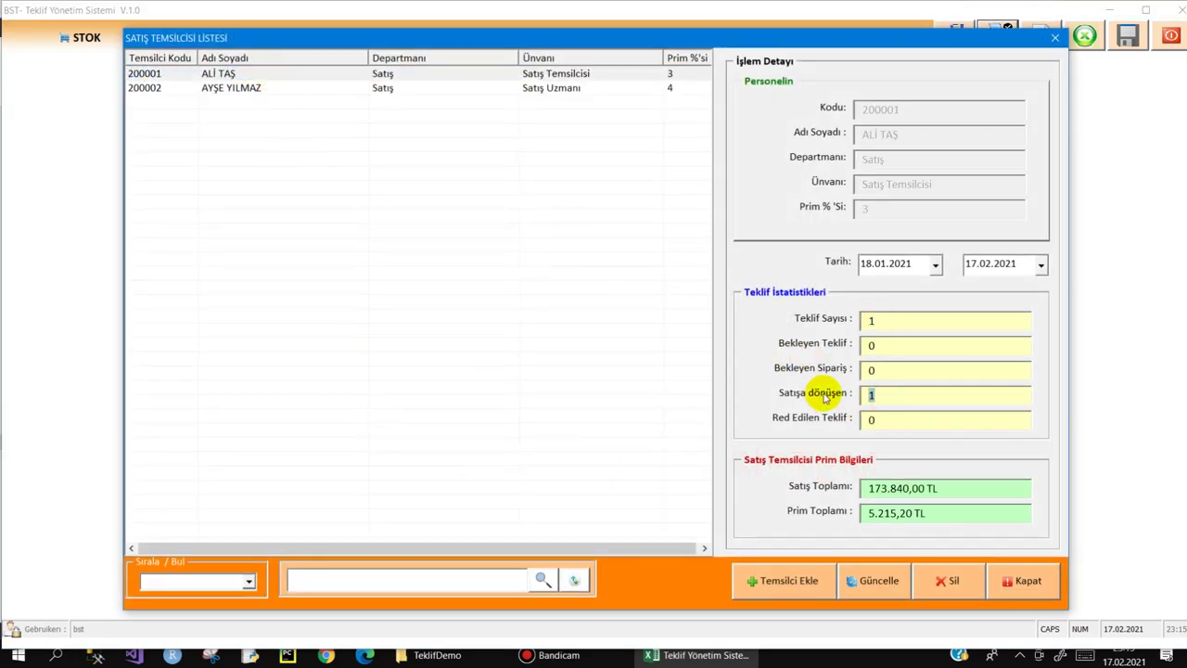
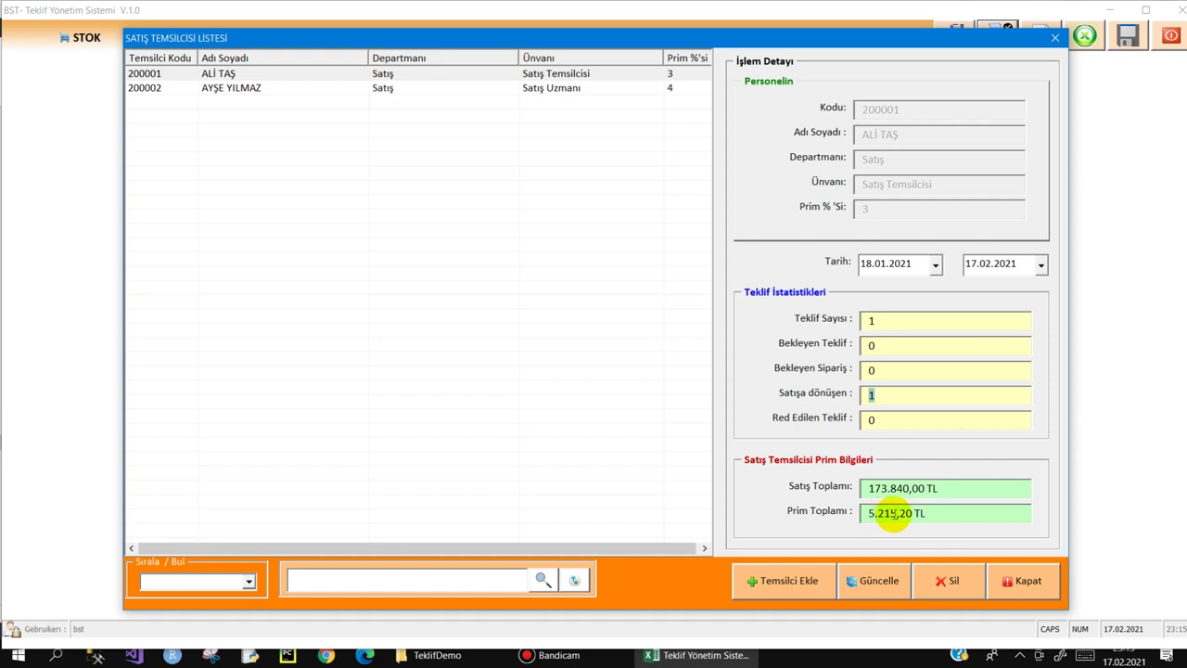
Compare the two sales representatives' quote statistics, including the 5.215,20 TL commission total
left_click(937, 515)
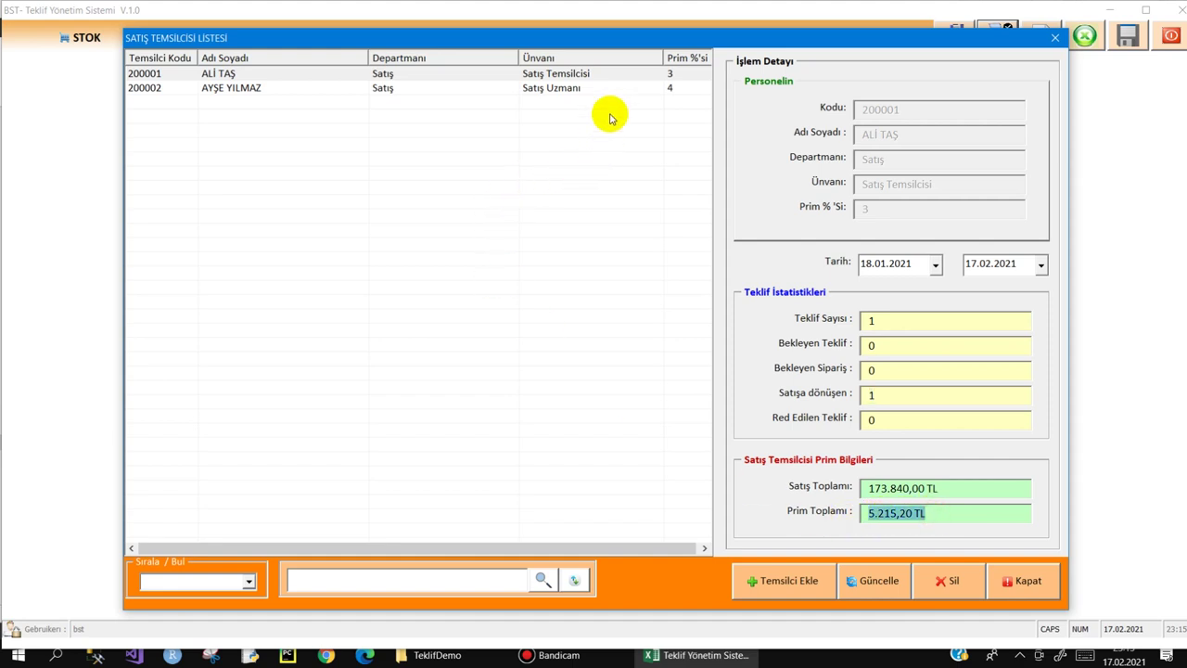
left_click(604, 73)
left_click(603, 86)
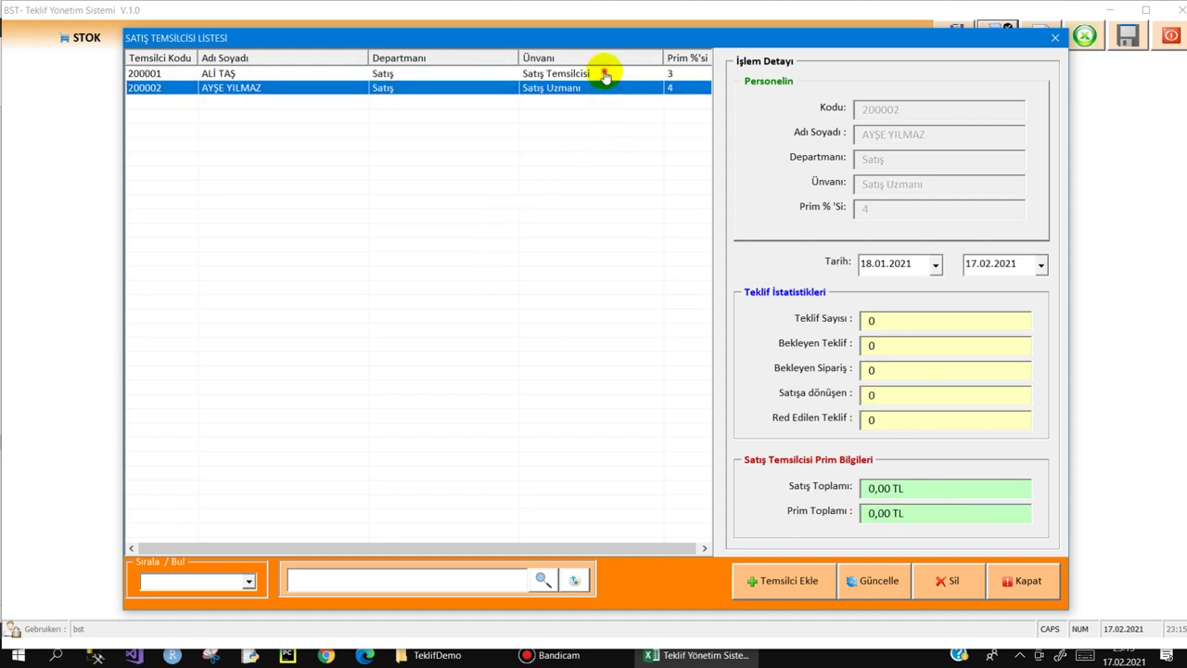
left_click(598, 73)
left_click(580, 87)
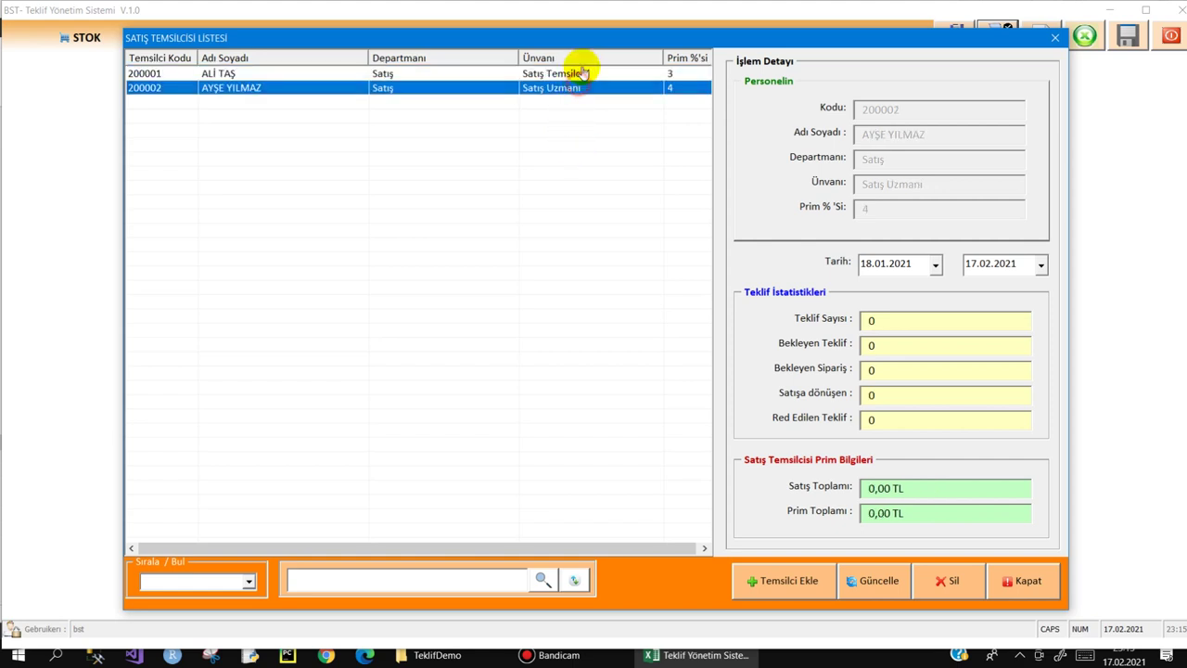
left_click(583, 73)
left_click(584, 87)
left_click(588, 72)
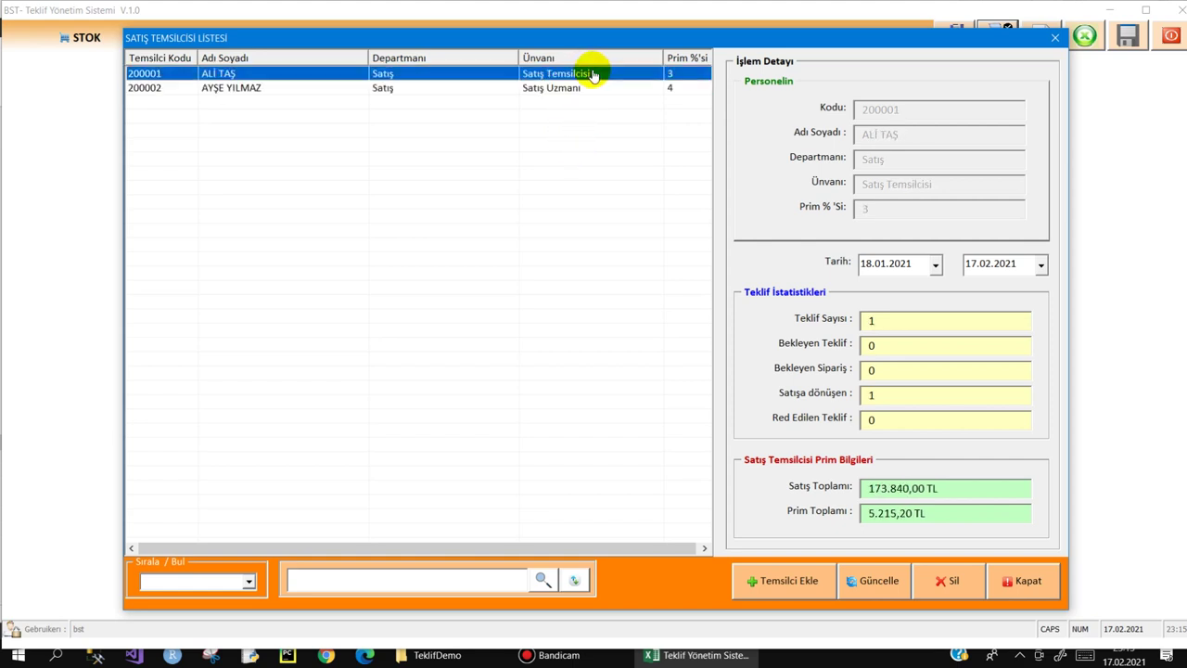
Close the representative list and browse the SATIŞ and DIŞA AKTAR menus
double_click(594, 73)
left_click(615, 45)
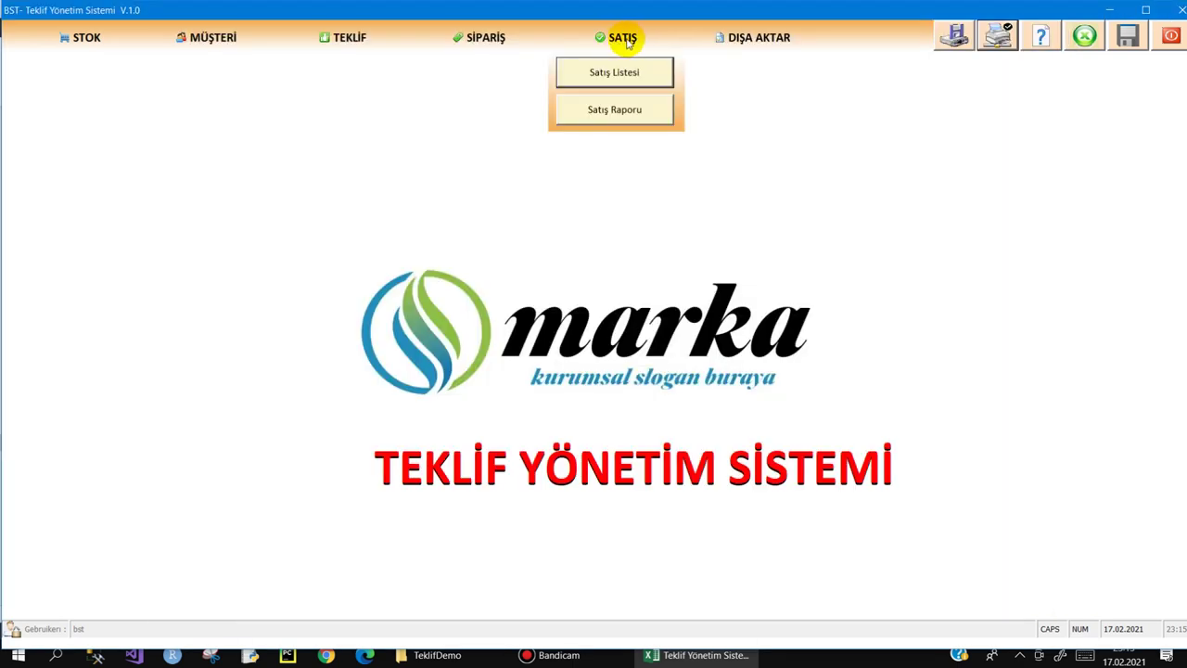
left_click(757, 43)
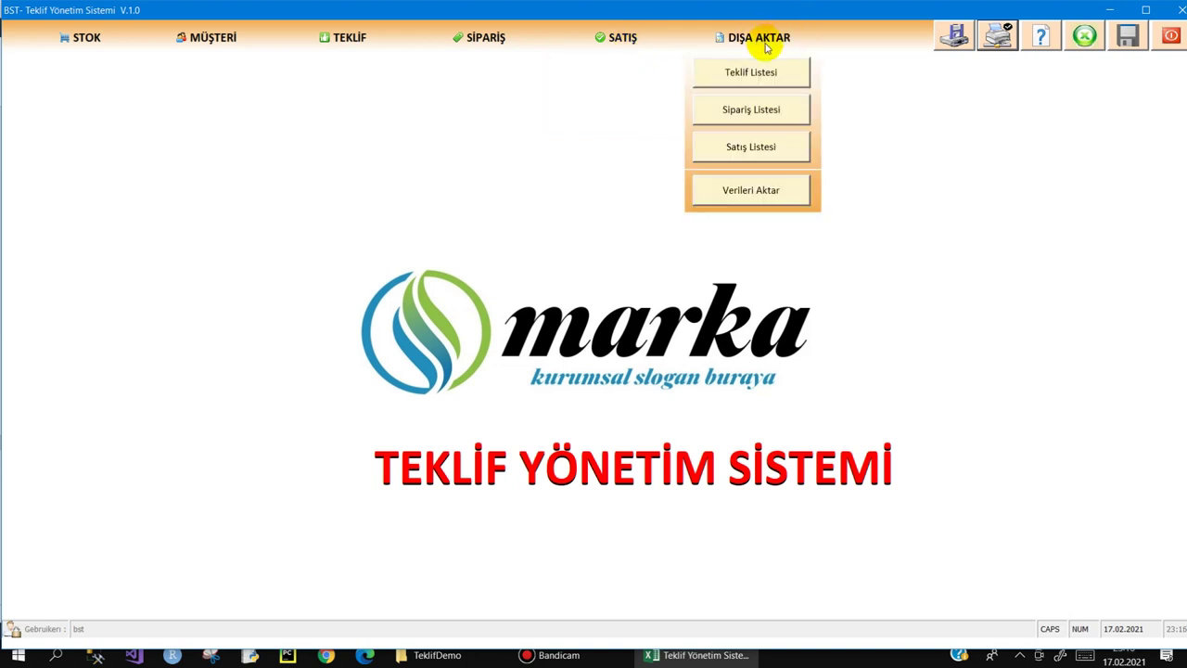
left_click(655, 31)
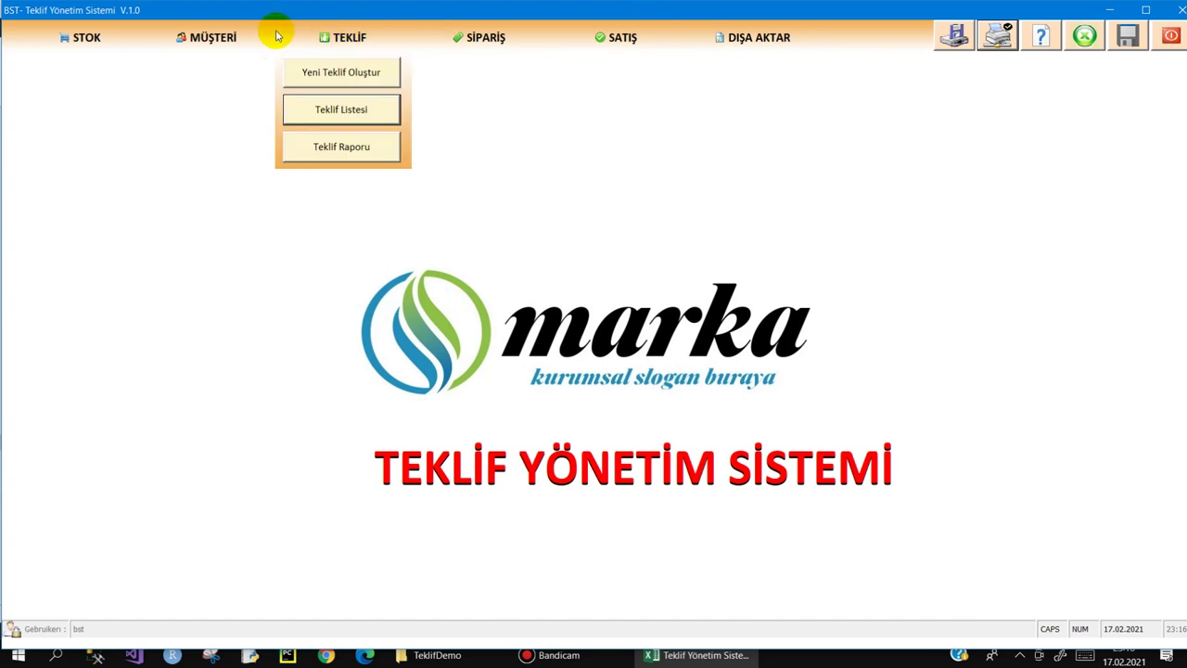
mouse_move(506, 41)
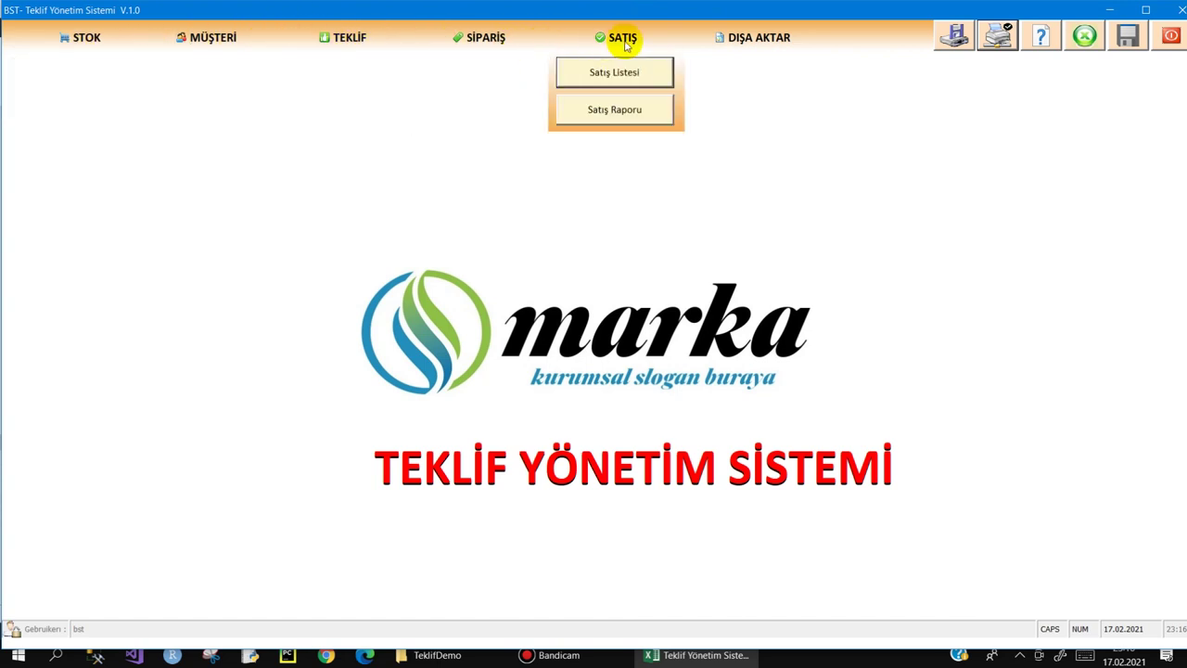
mouse_move(677, 39)
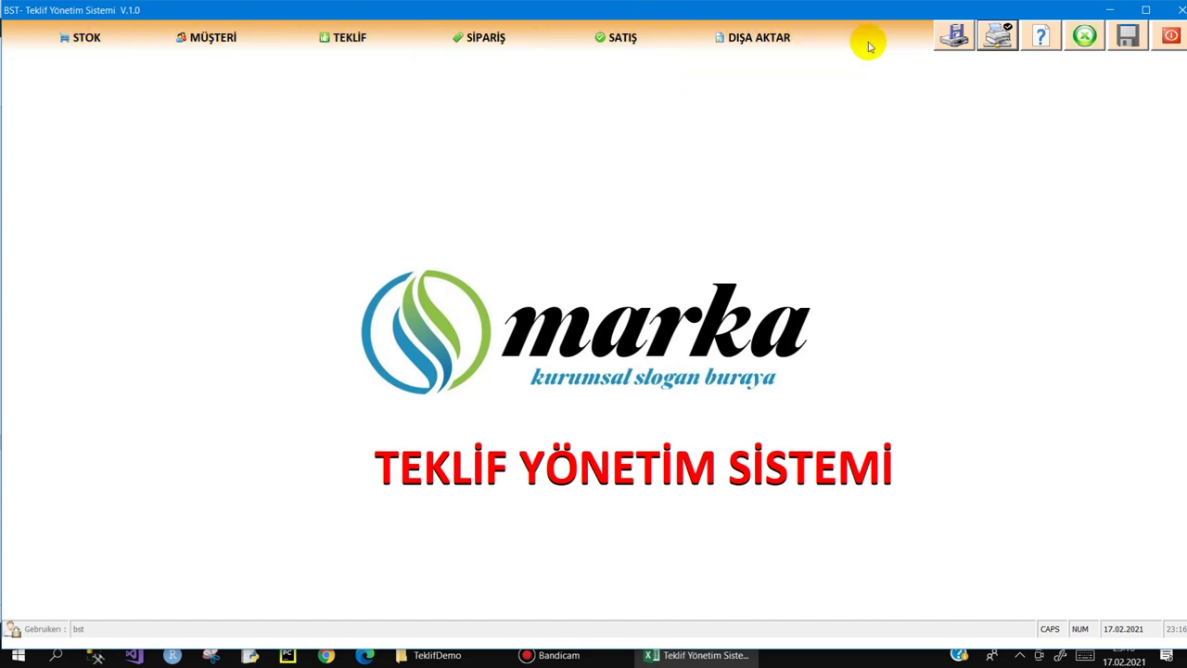
Switch to the workbook and bring up the TeklifDemo project folder in File Explorer
left_click(1085, 39)
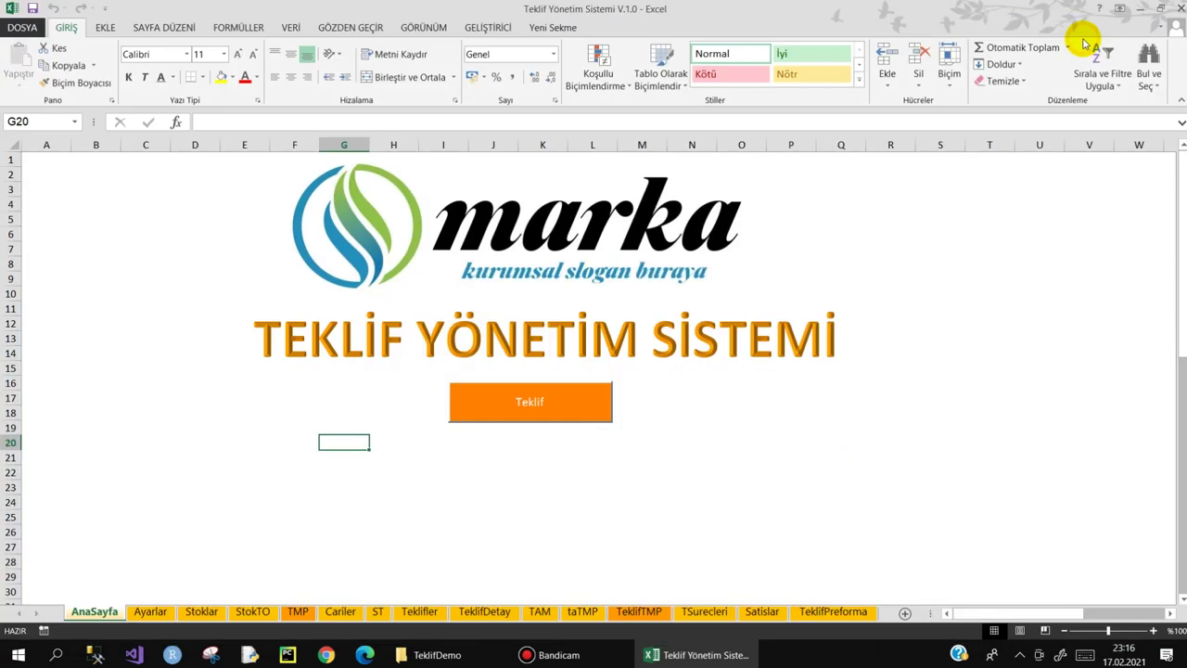
left_click(409, 661)
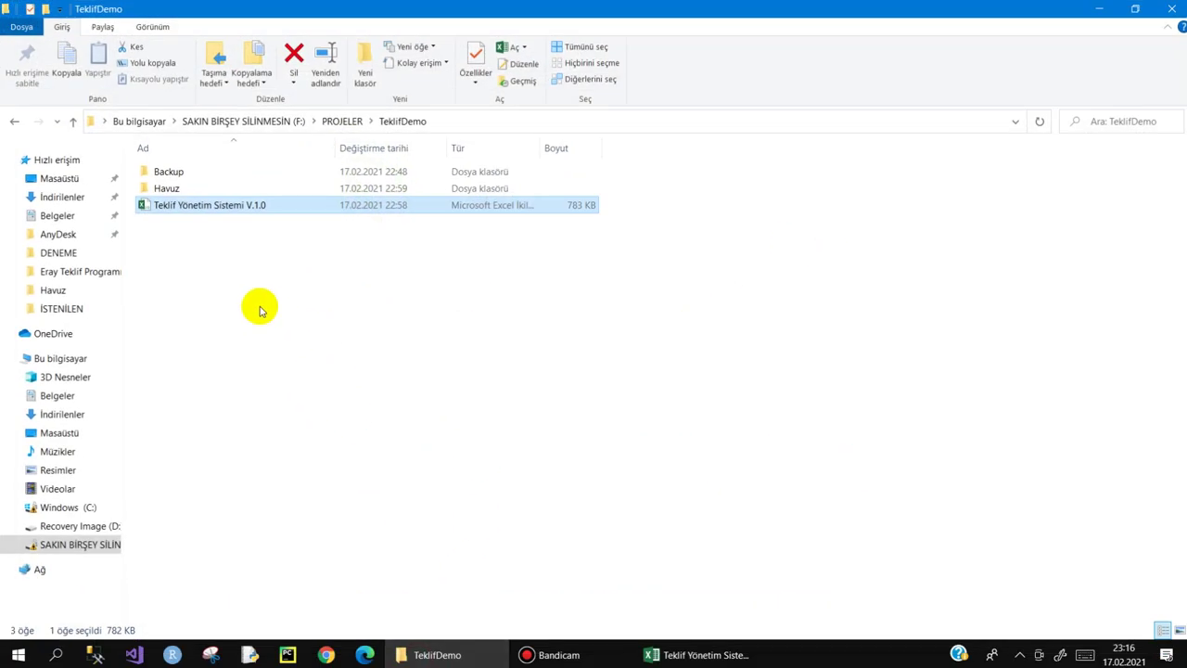
double_click(157, 190)
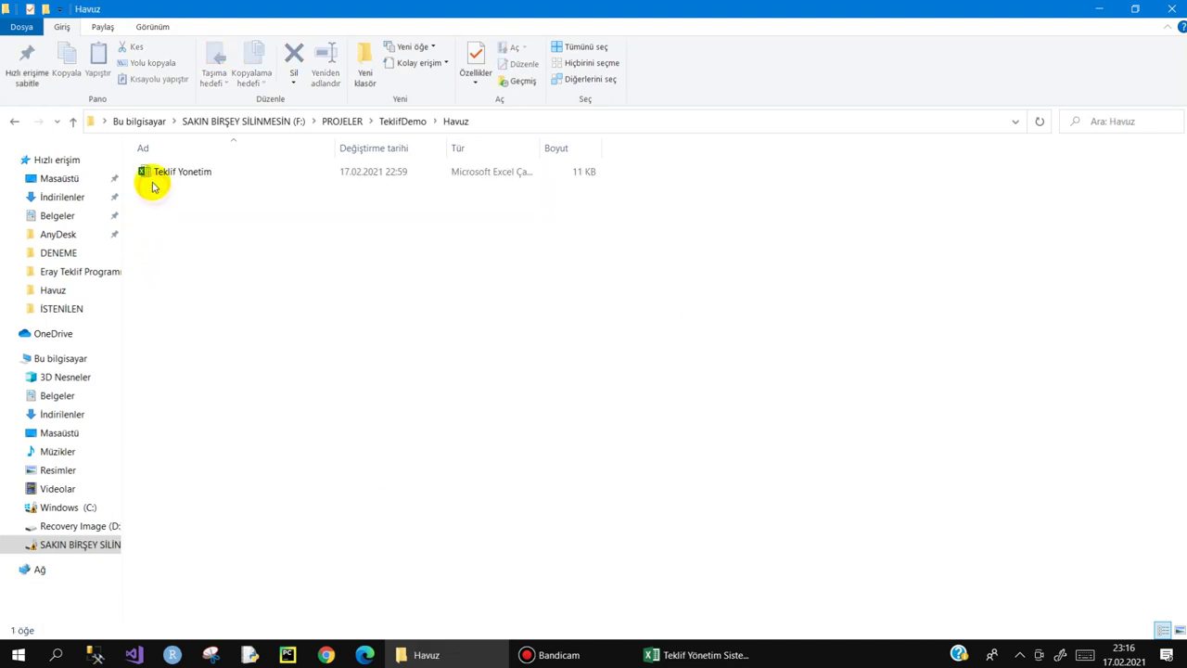
left_click(72, 121)
Share Havuz with Everyone at Okuma/Yazma permission, then open its Teklif Yonetim workbook
right_click(159, 187)
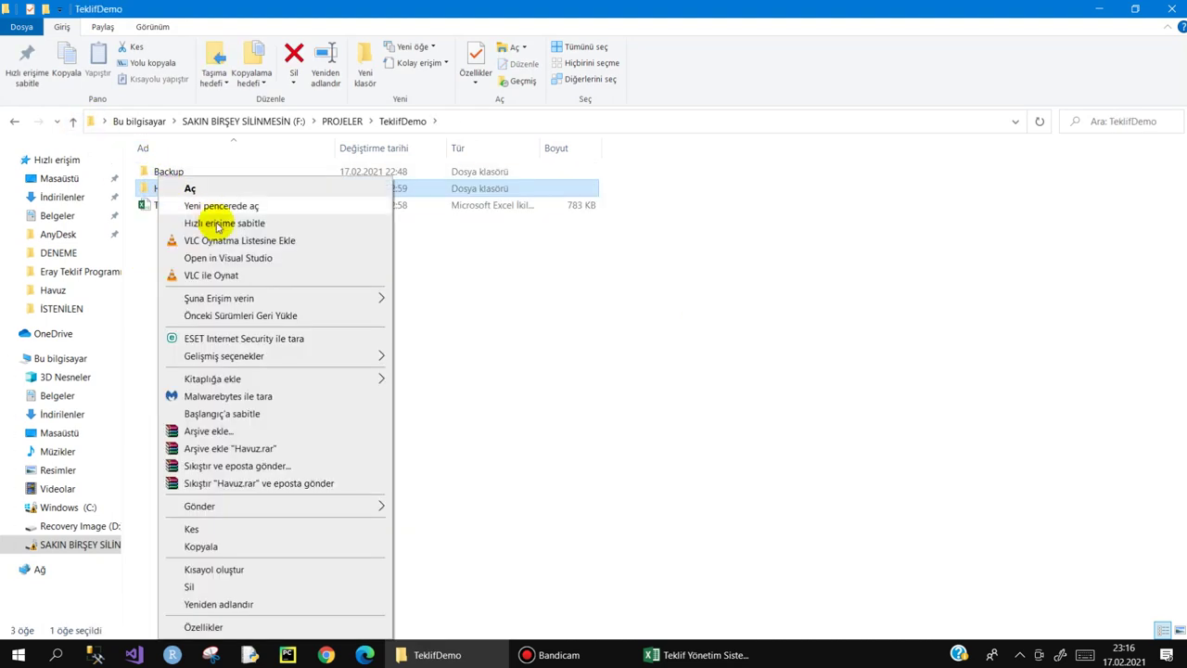
mouse_move(249, 299)
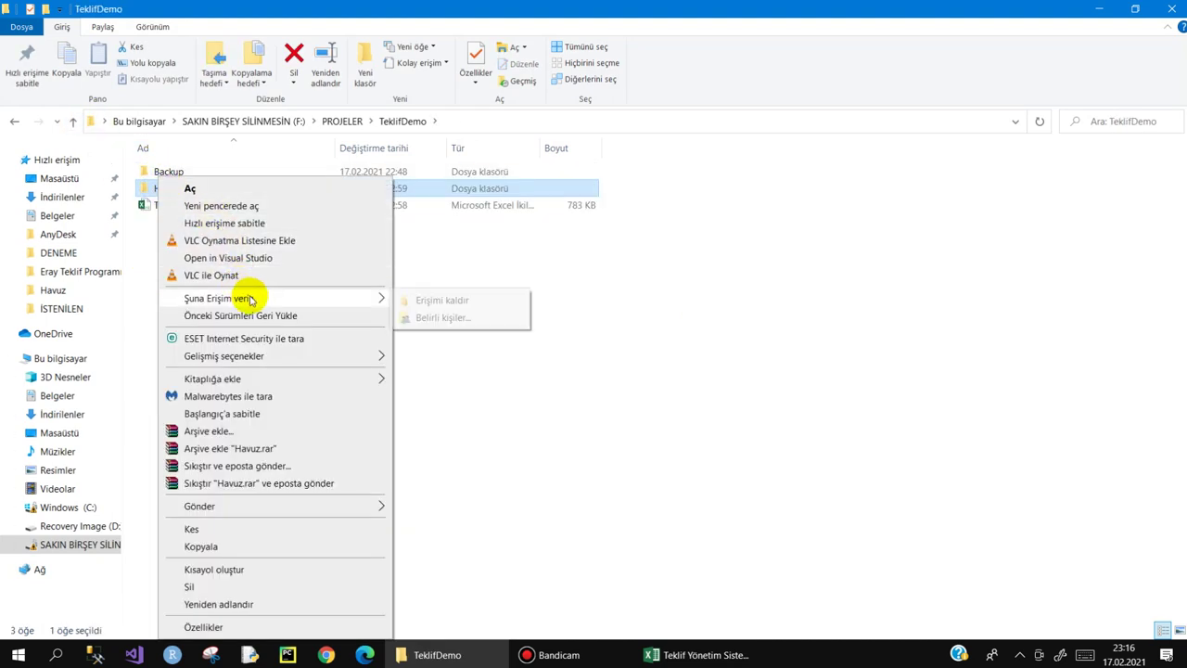
left_click(436, 317)
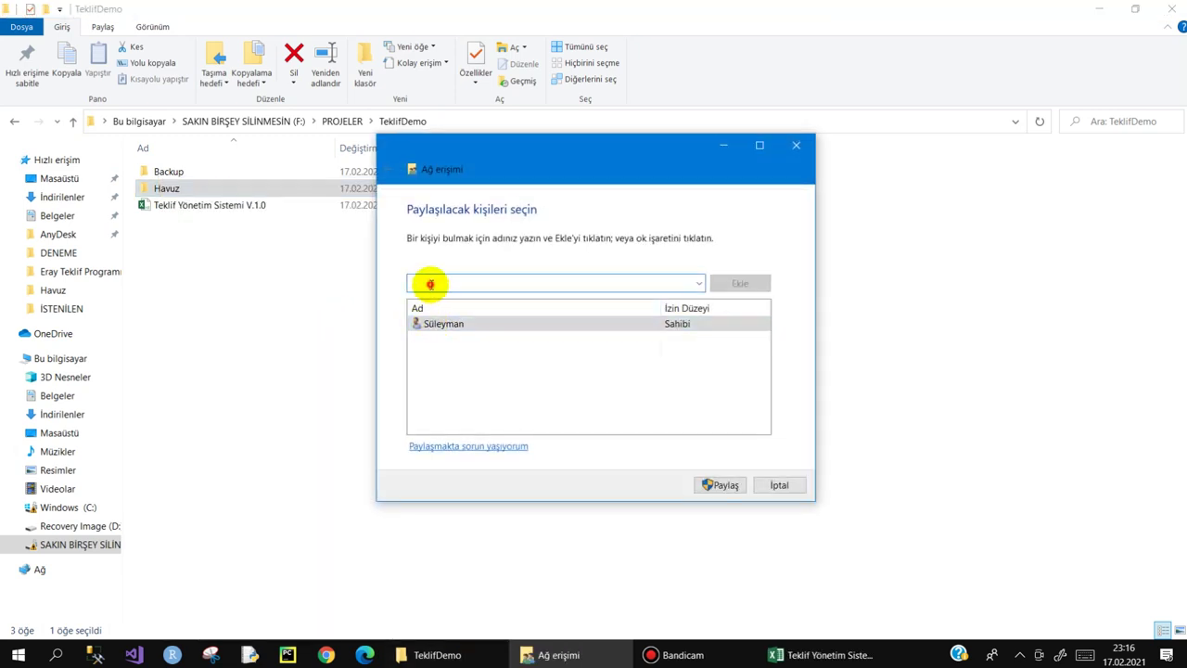
type("EVERYONE")
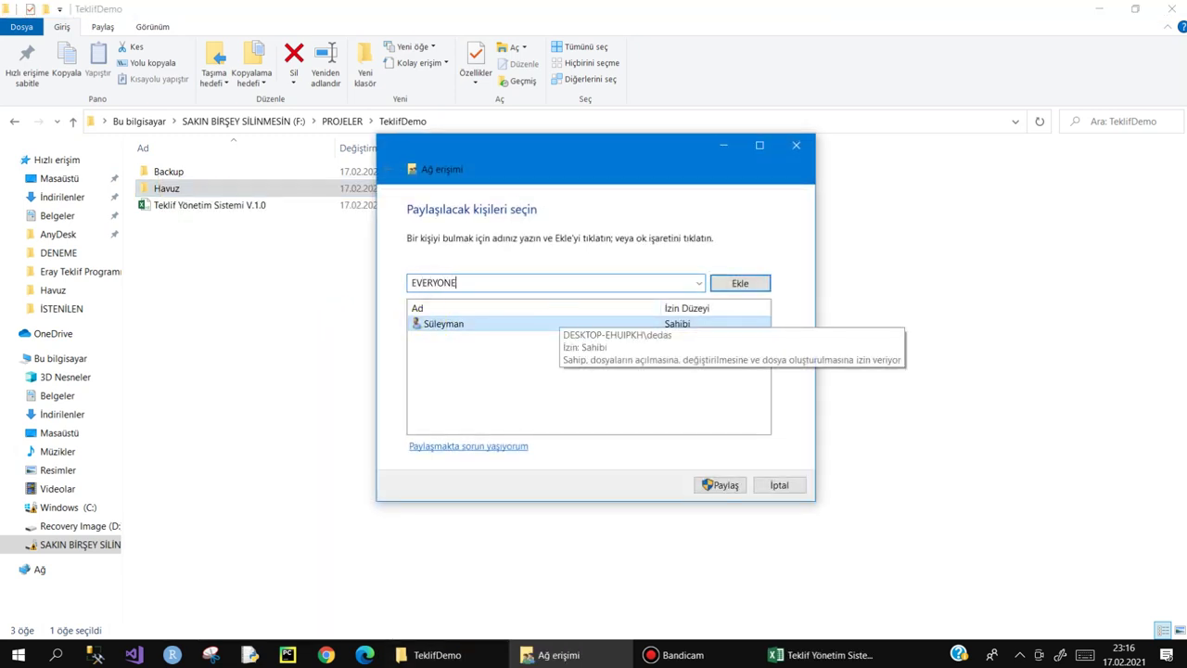
left_click(733, 283)
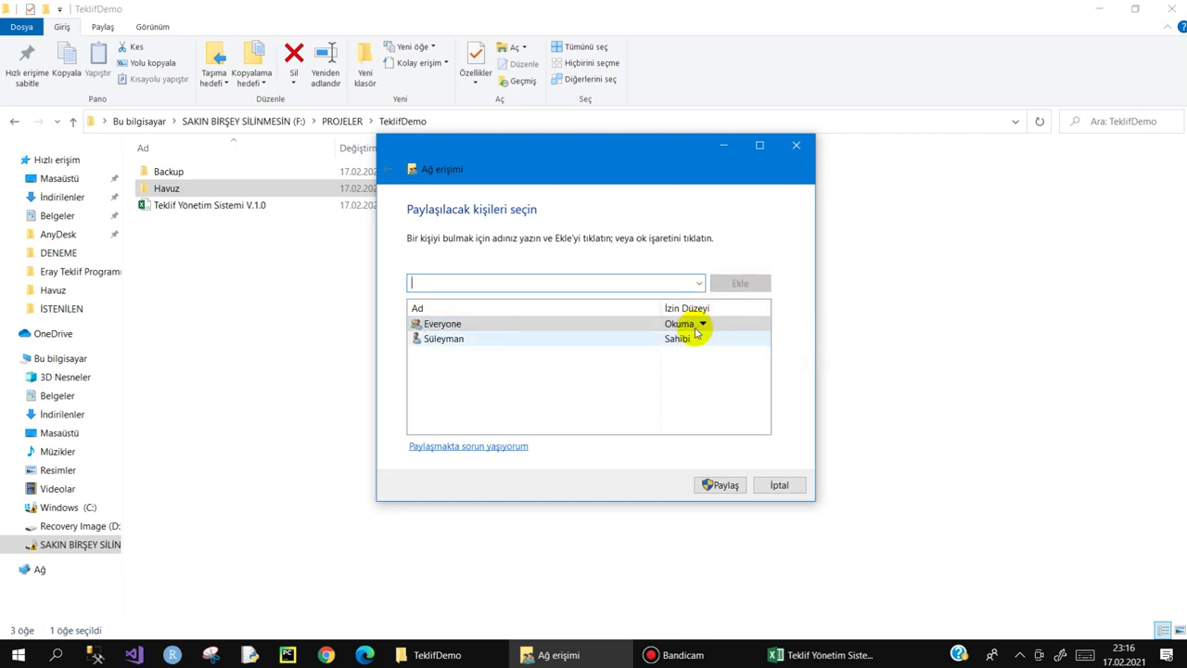
left_click(701, 324)
left_click(732, 340)
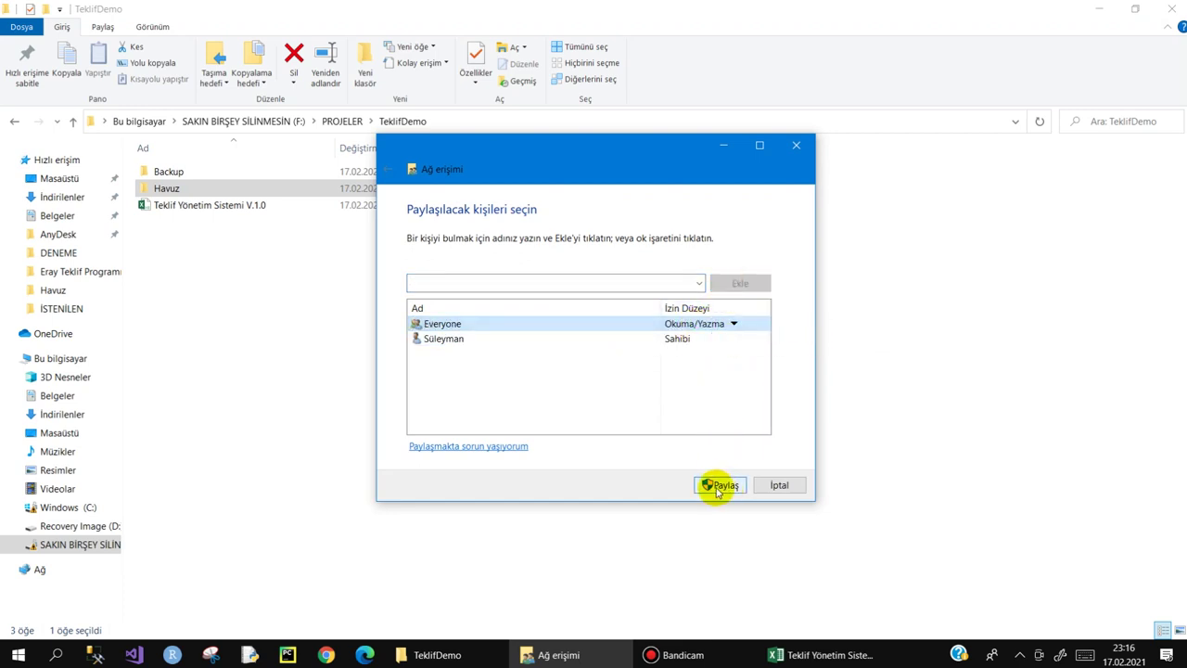
left_click(716, 486)
left_click(773, 484)
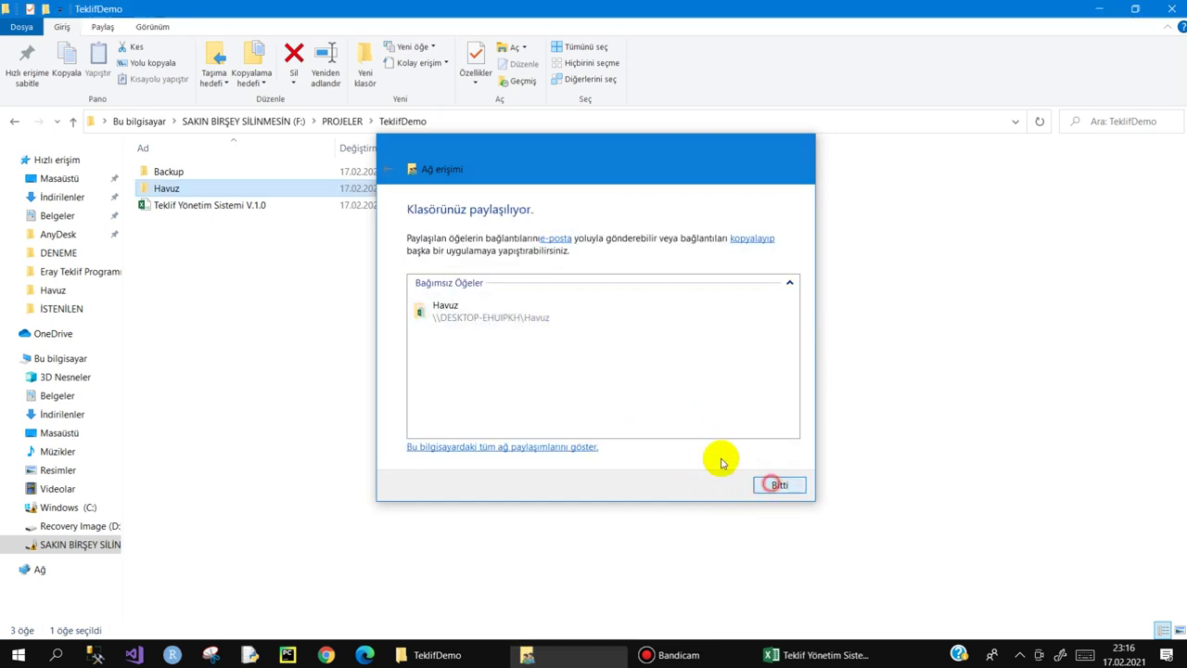
double_click(170, 191)
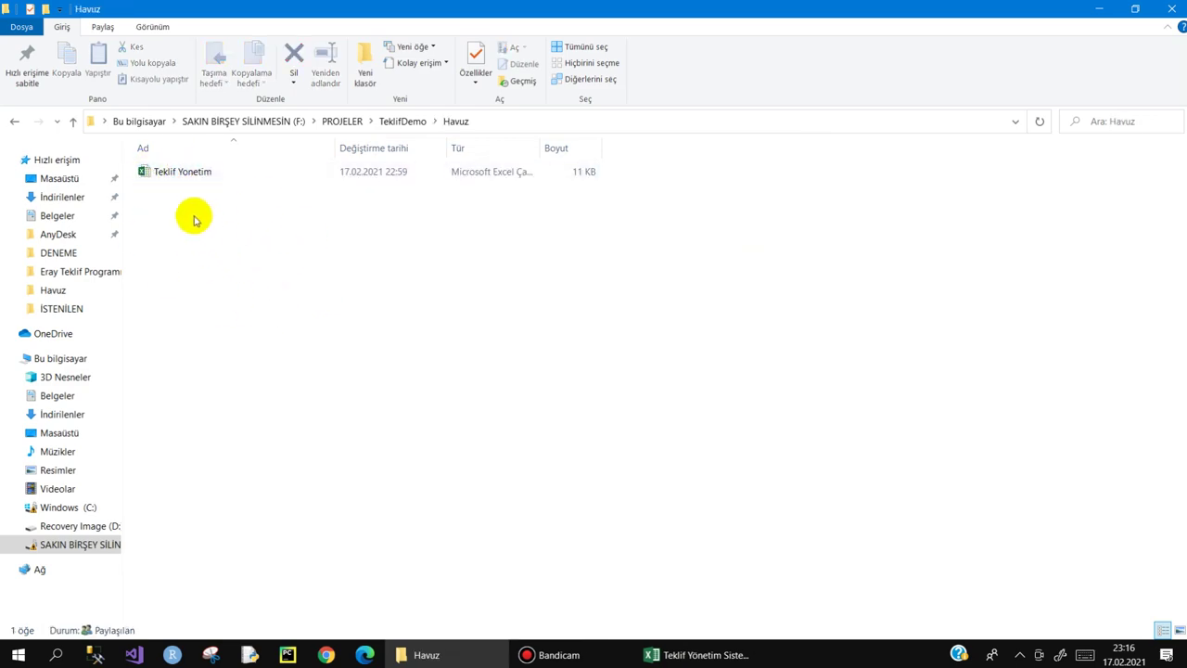
double_click(185, 172)
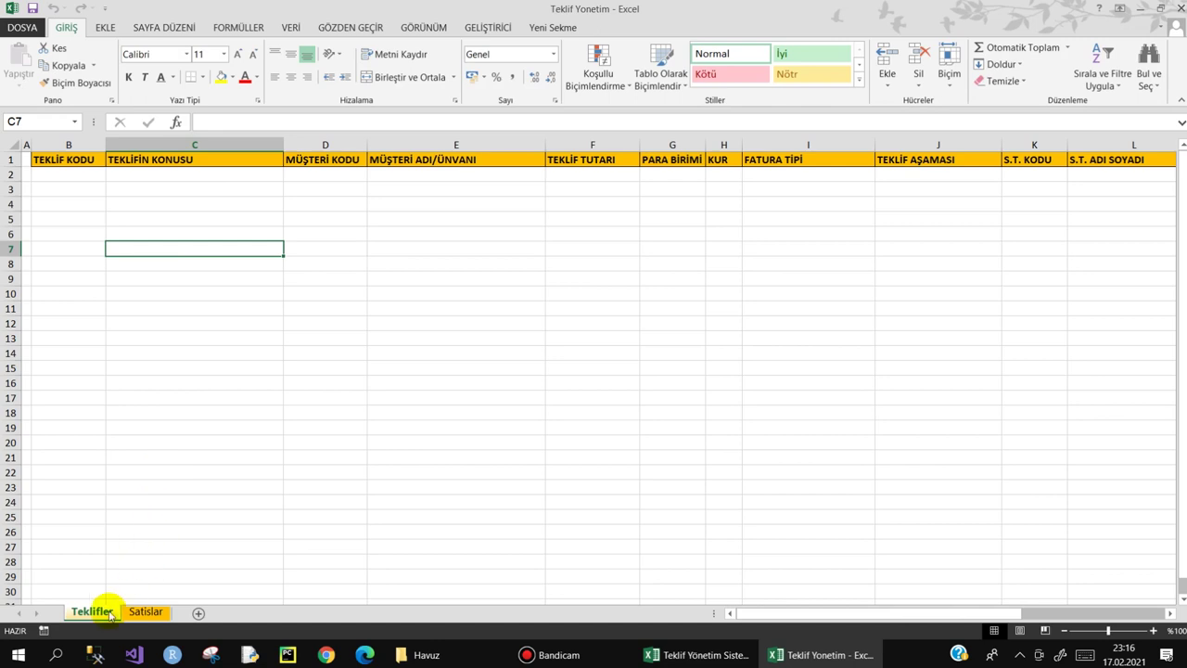
Compare the Teklifler and Satislar sheets of Teklif Yonetim, then close the workbook
left_click(146, 612)
left_click(93, 613)
left_click(130, 613)
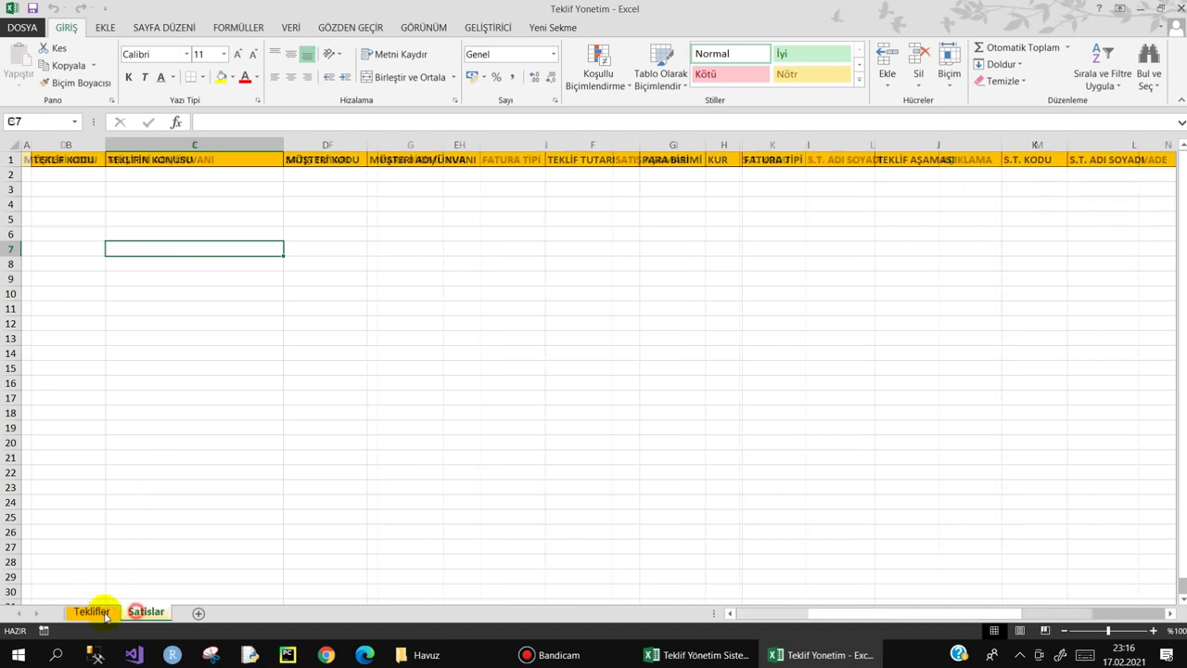
left_click(93, 612)
left_click(145, 612)
left_click(93, 612)
left_click(146, 612)
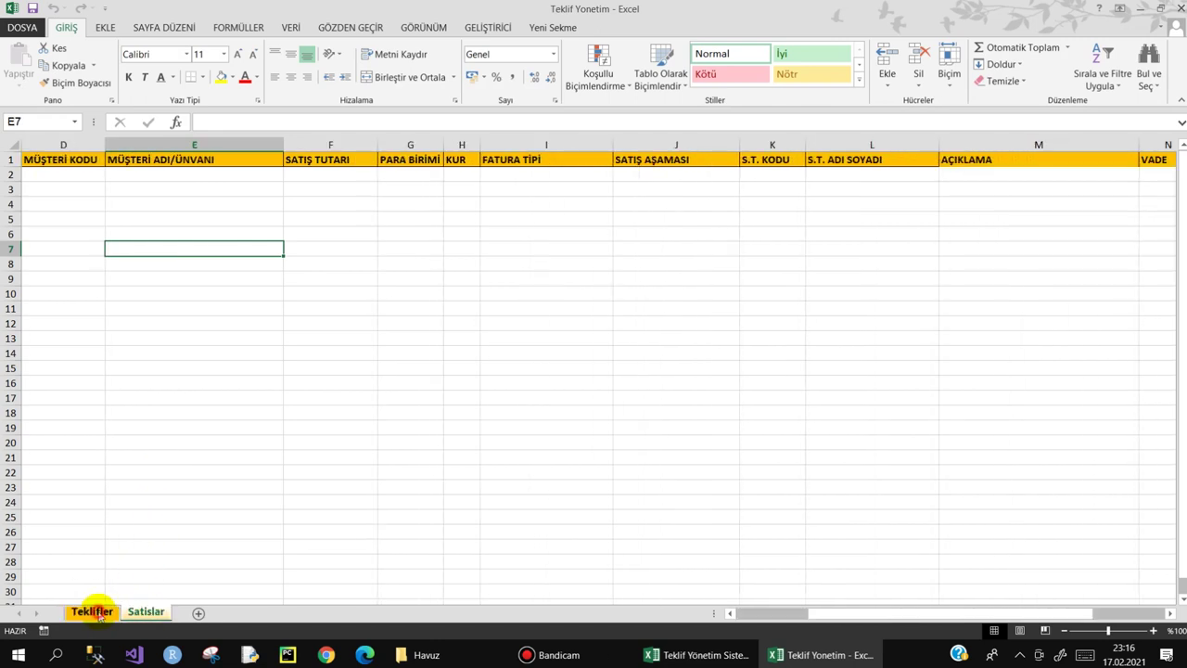
left_click(92, 612)
left_click(140, 612)
left_click(1169, 7)
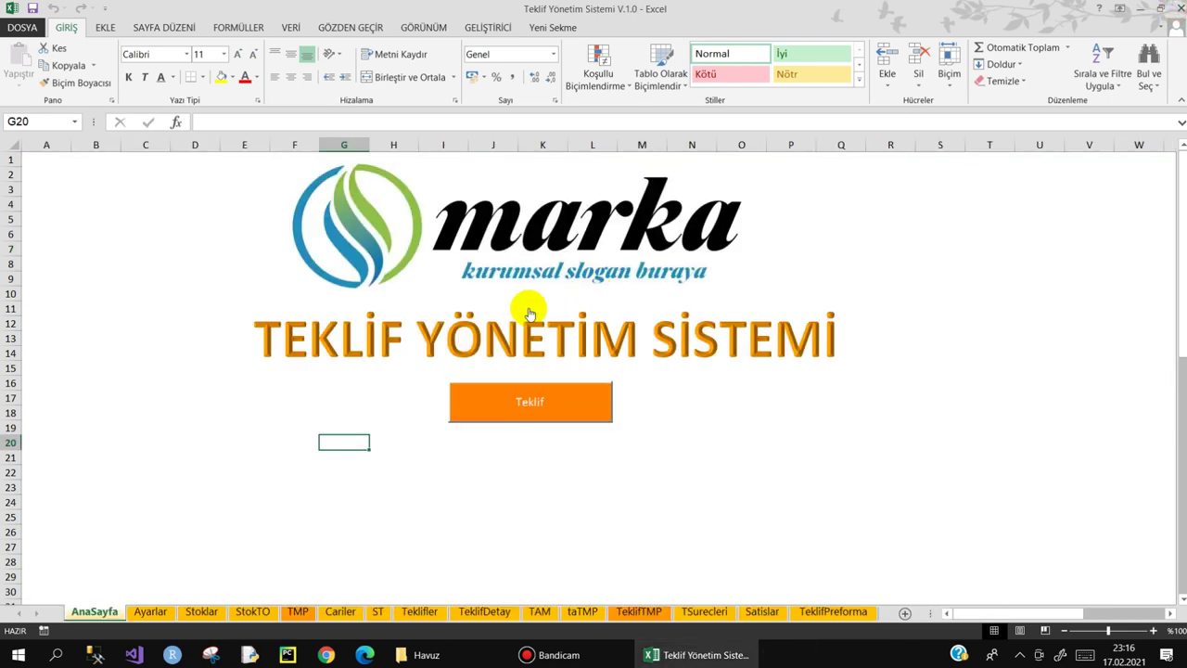
Launch the quote system and transfer quotes and sales to the shared file via DIŞA AKTAR
left_click(547, 413)
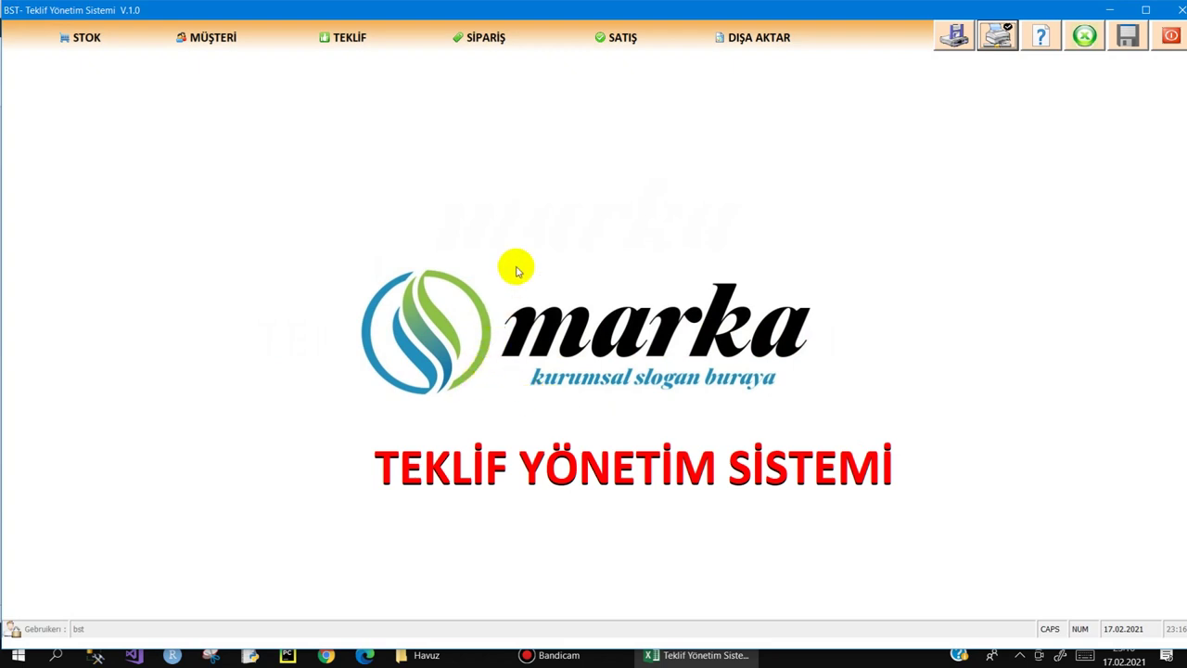
left_click(745, 42)
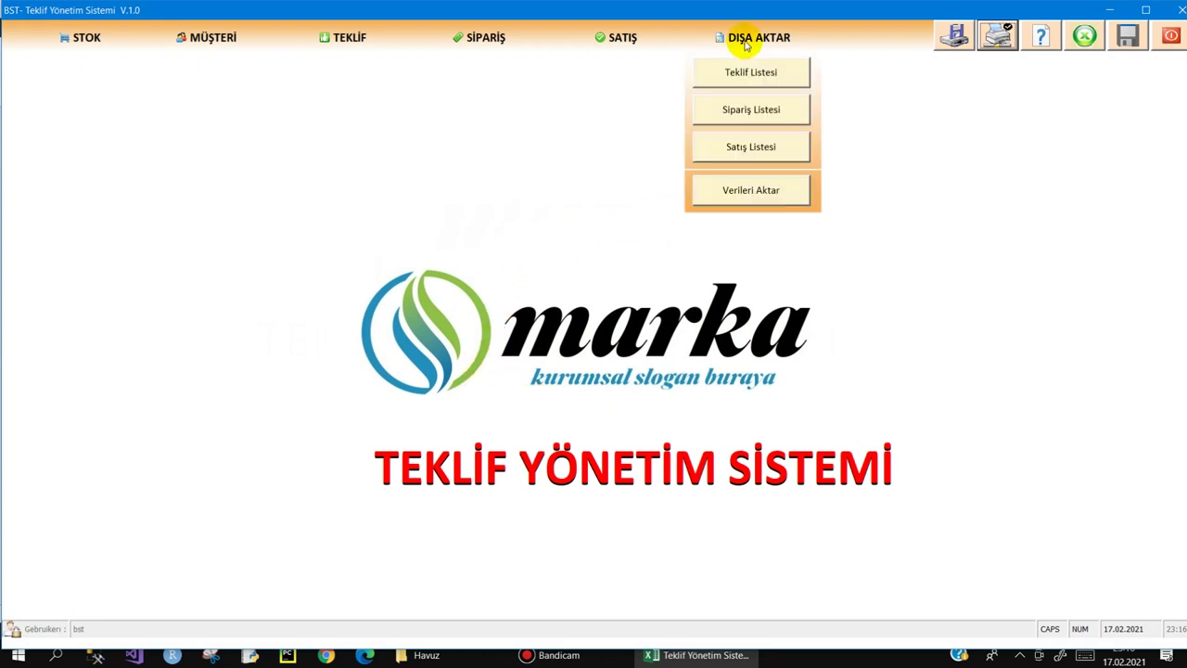
left_click(743, 191)
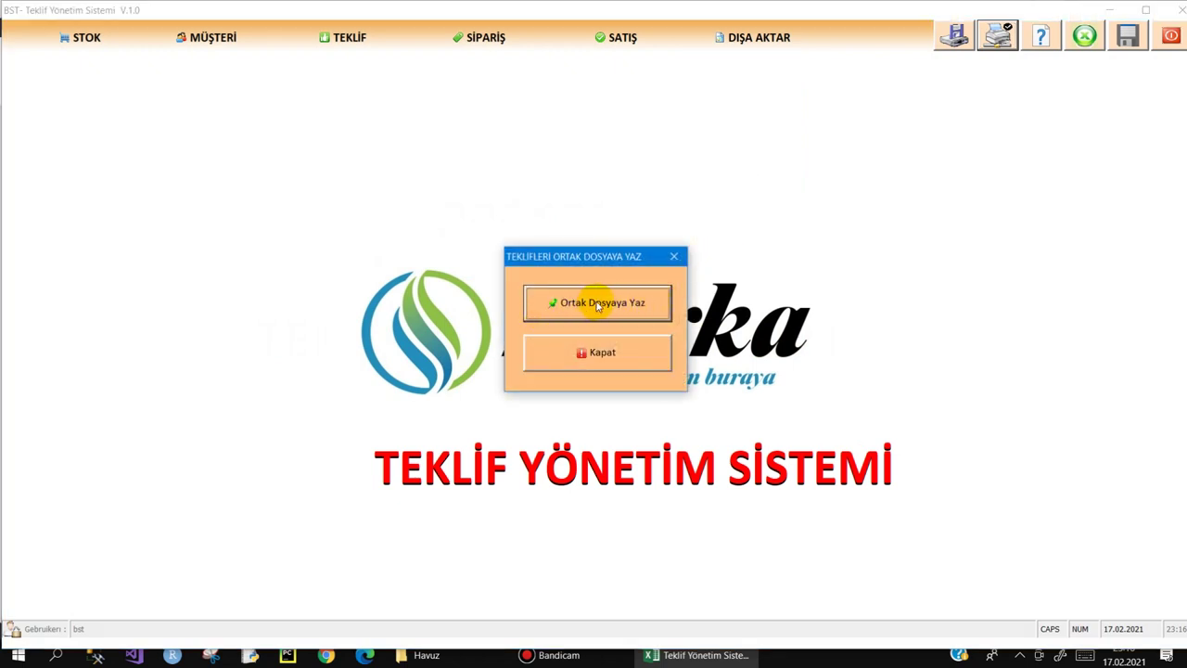
left_click(599, 307)
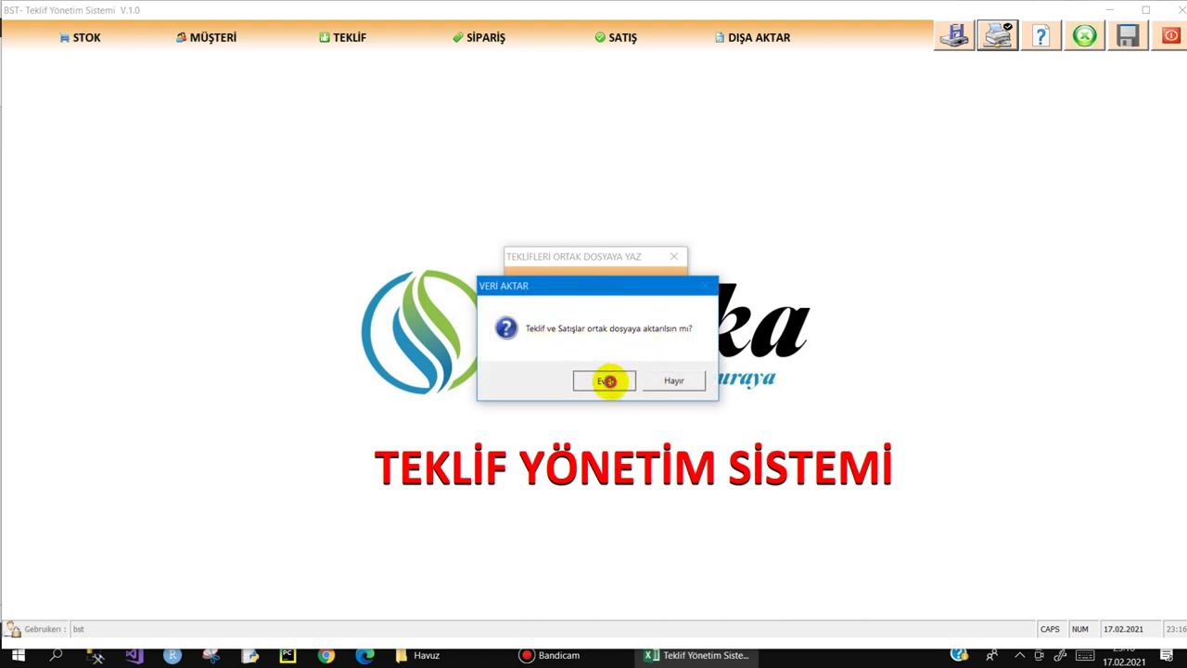
left_click(608, 381)
left_click(619, 381)
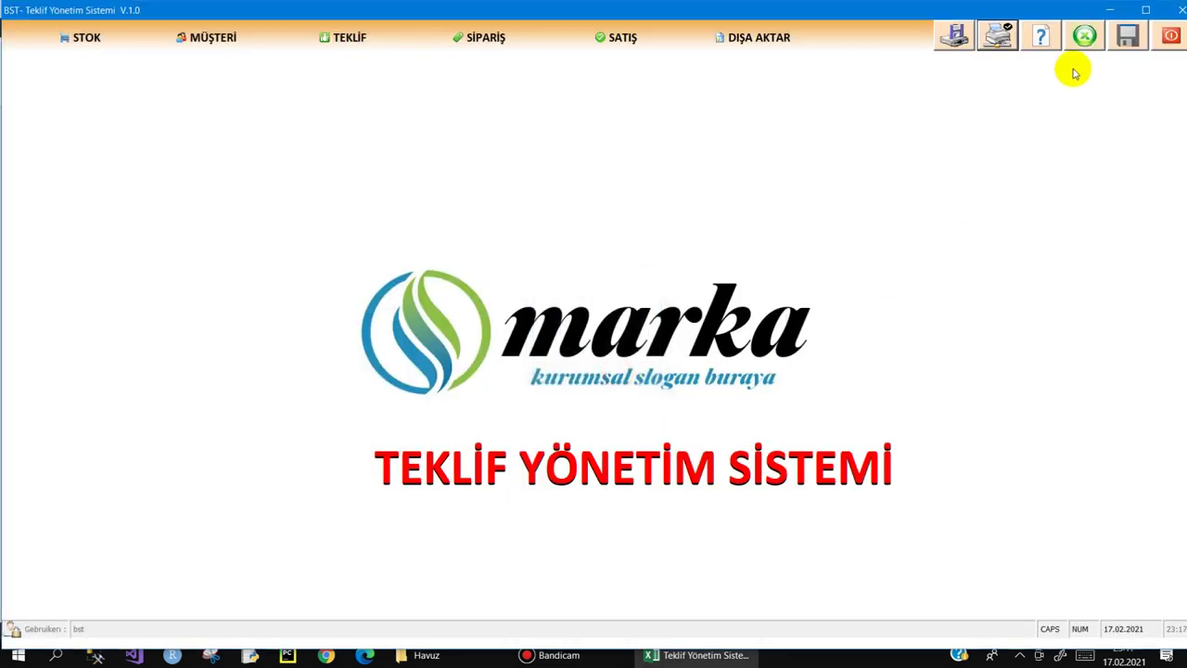
left_click(1081, 39)
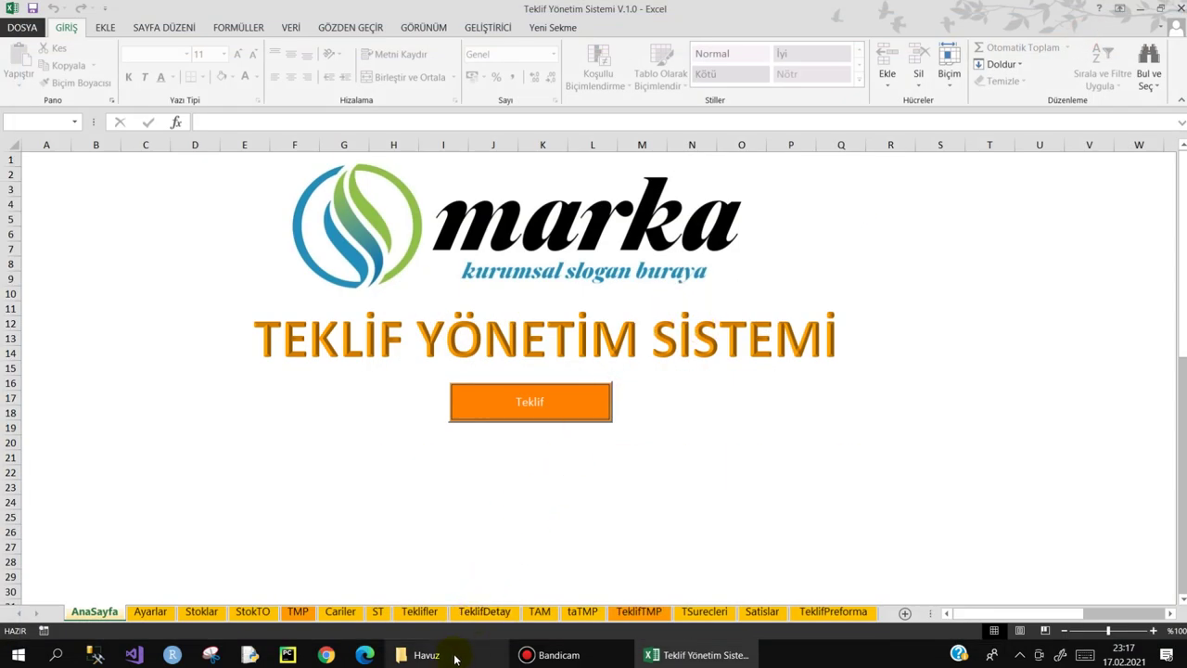
Open the shared Havuz Teklif Yönetim workbook and select its single Satislar sale record
left_click(425, 655)
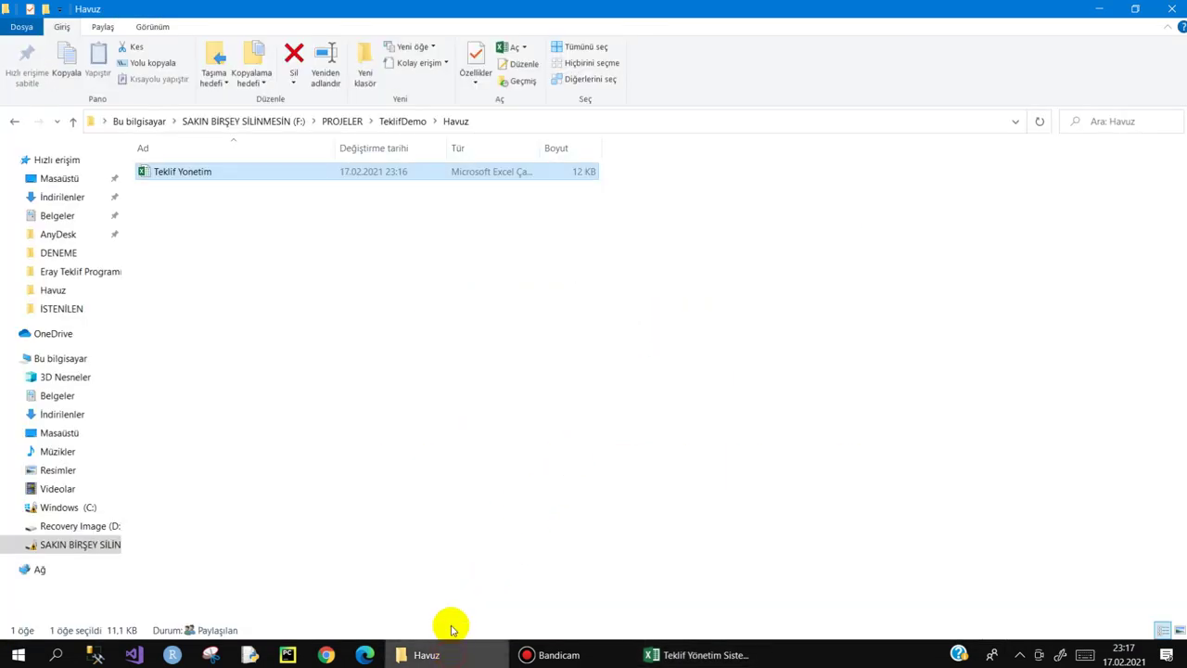
double_click(157, 174)
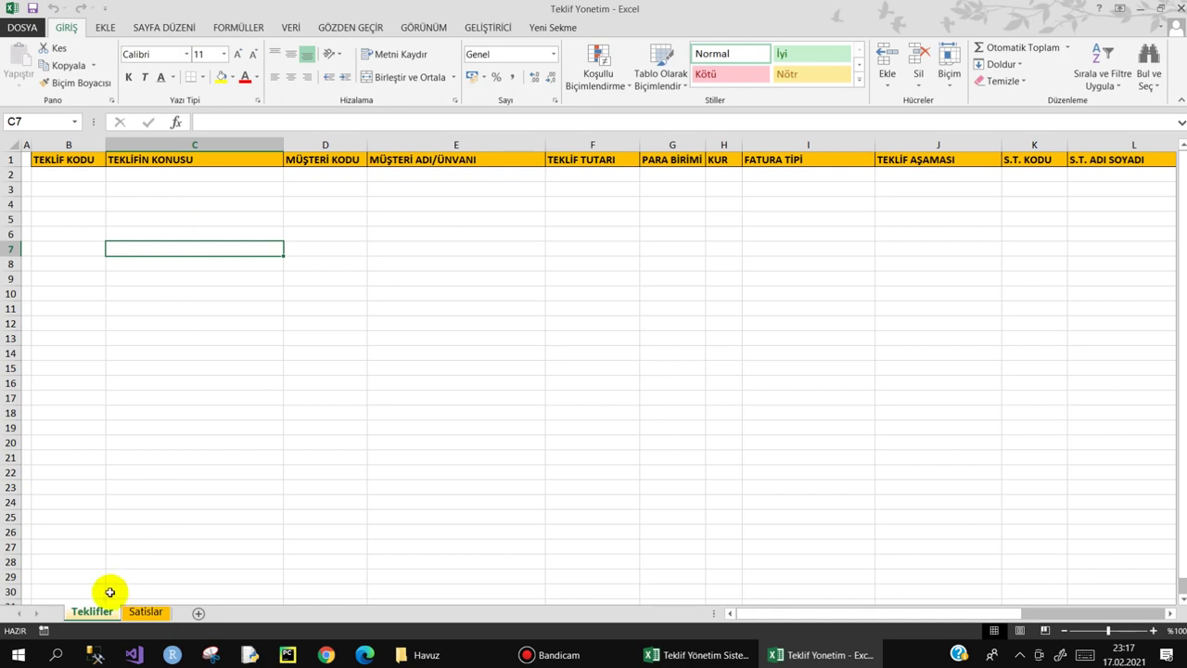
left_click(144, 614)
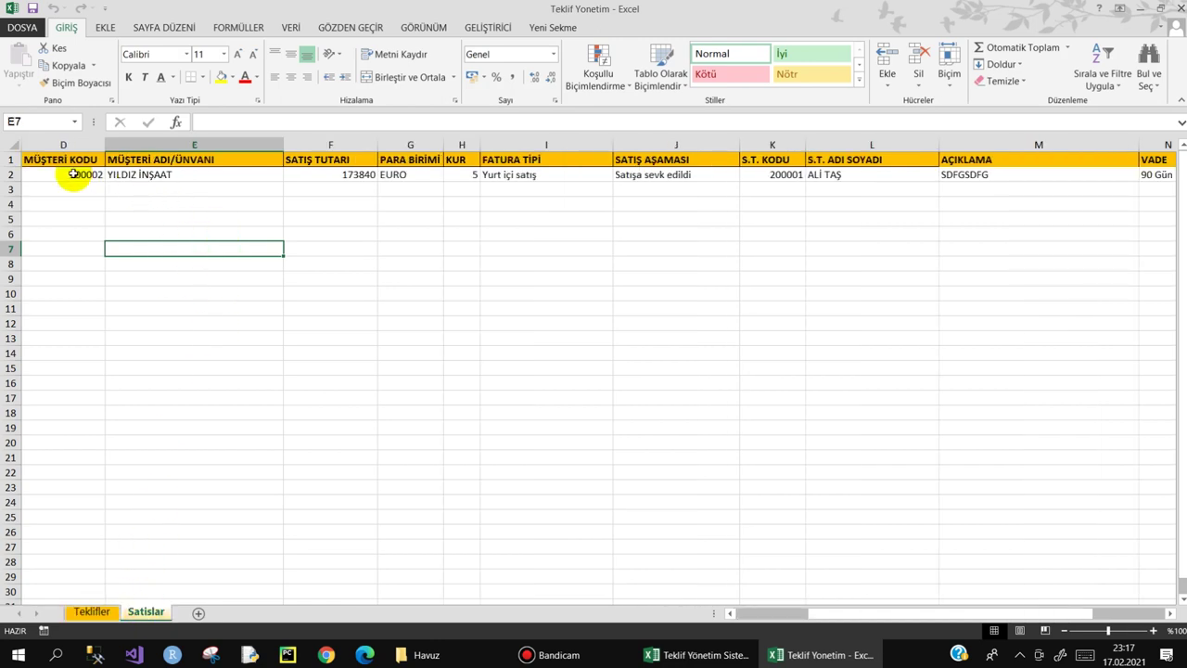
mouse_move(72, 174)
left_mouse_down()
mouse_move(1159, 160)
mouse_move(1160, 176)
left_mouse_up()
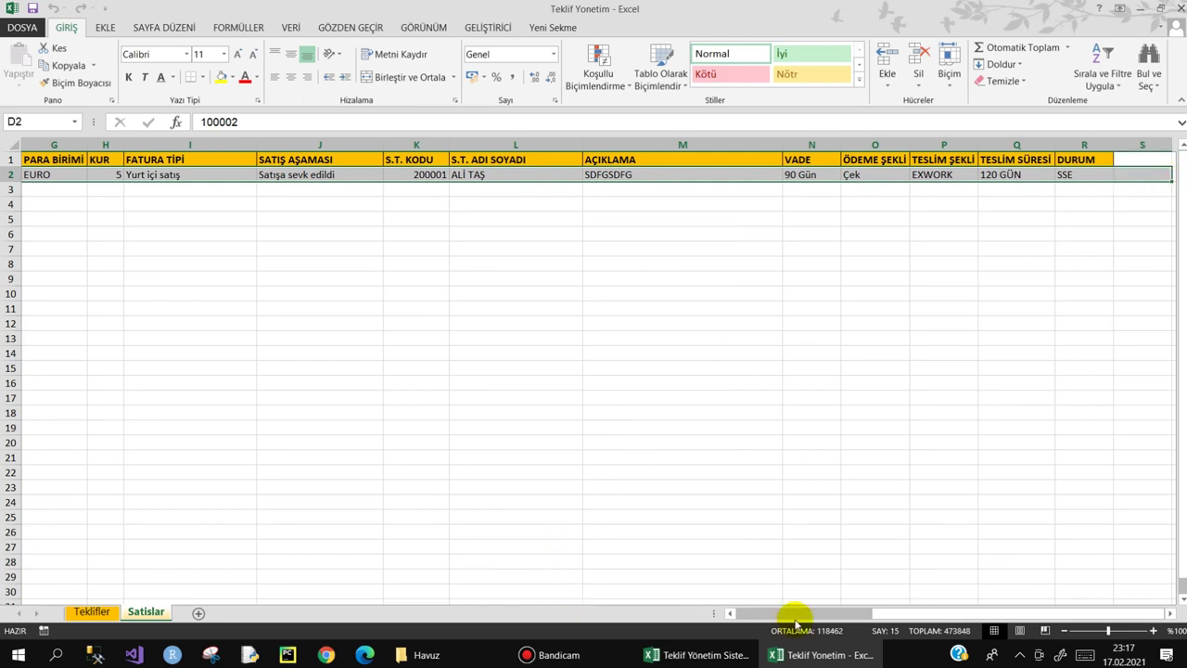
left_click_drag(795, 617, 694, 617)
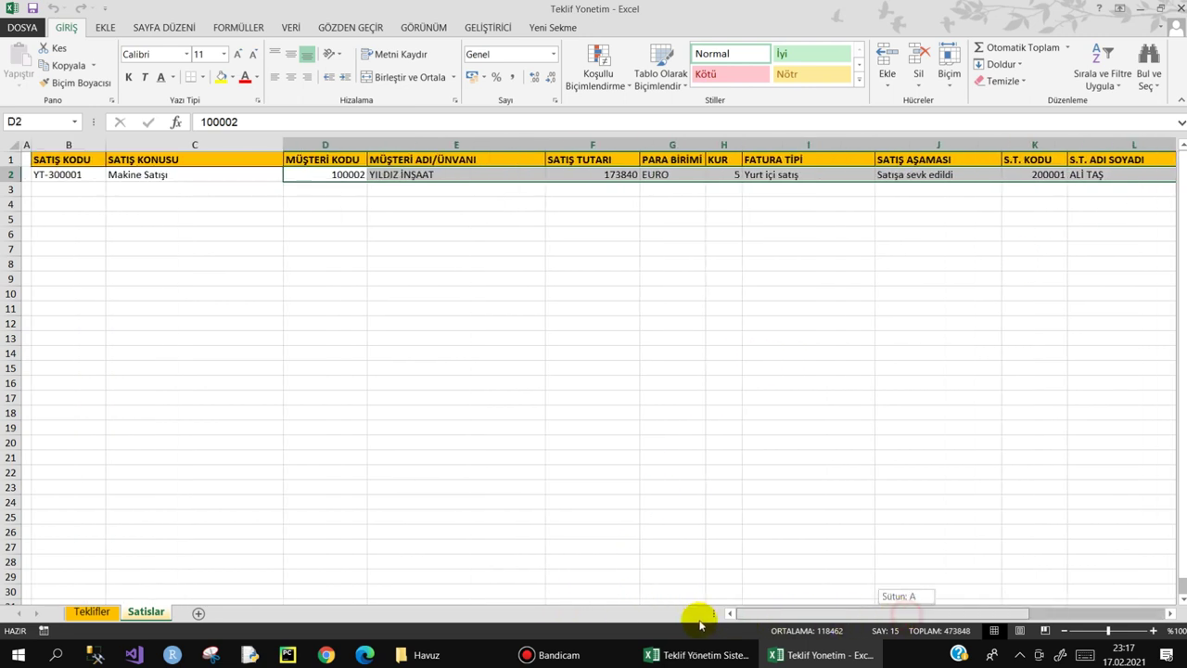
Confirm the Teklifler sheet is empty, close the shared file and relaunch the quote system
left_click(83, 617)
left_click(320, 263)
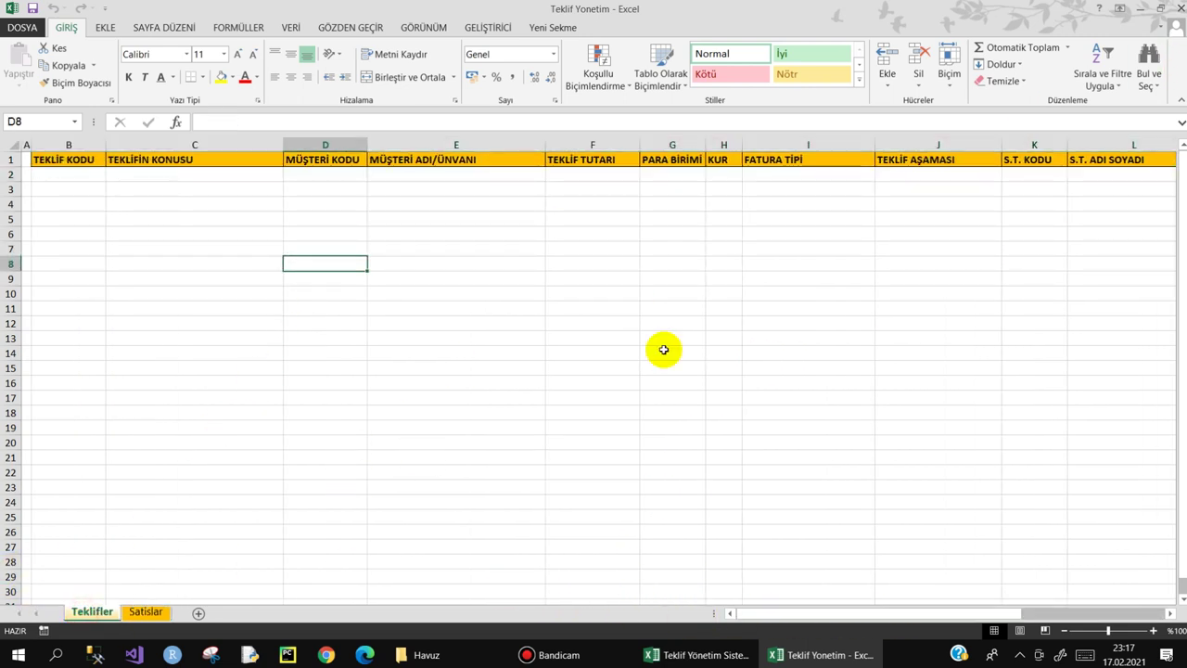
left_click(1180, 7)
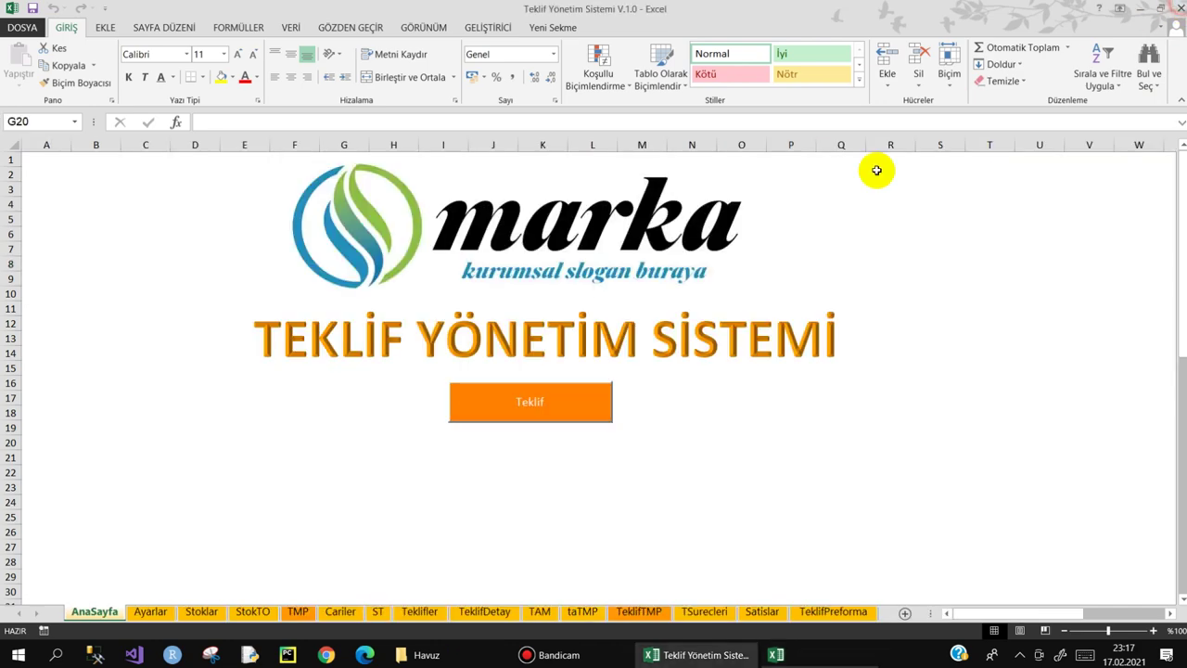
left_click(501, 401)
Start a new quote for customer 100001 with sales representative 200002
mouse_move(483, 44)
mouse_move(341, 39)
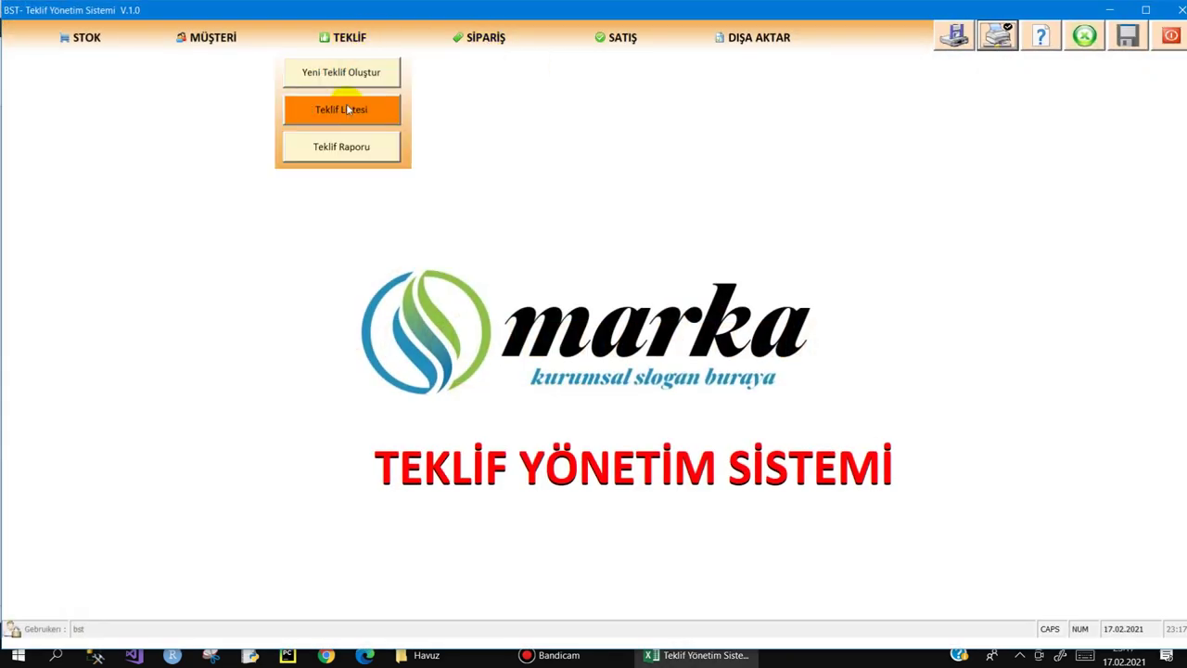
left_click(345, 76)
left_click(586, 109)
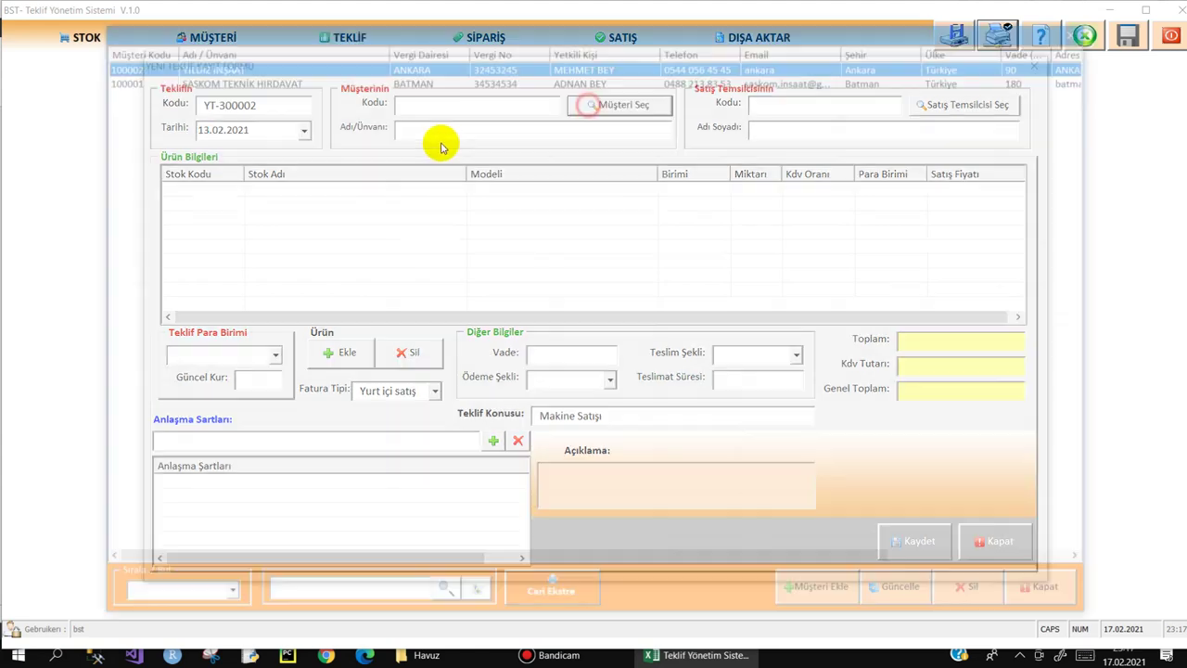
double_click(215, 78)
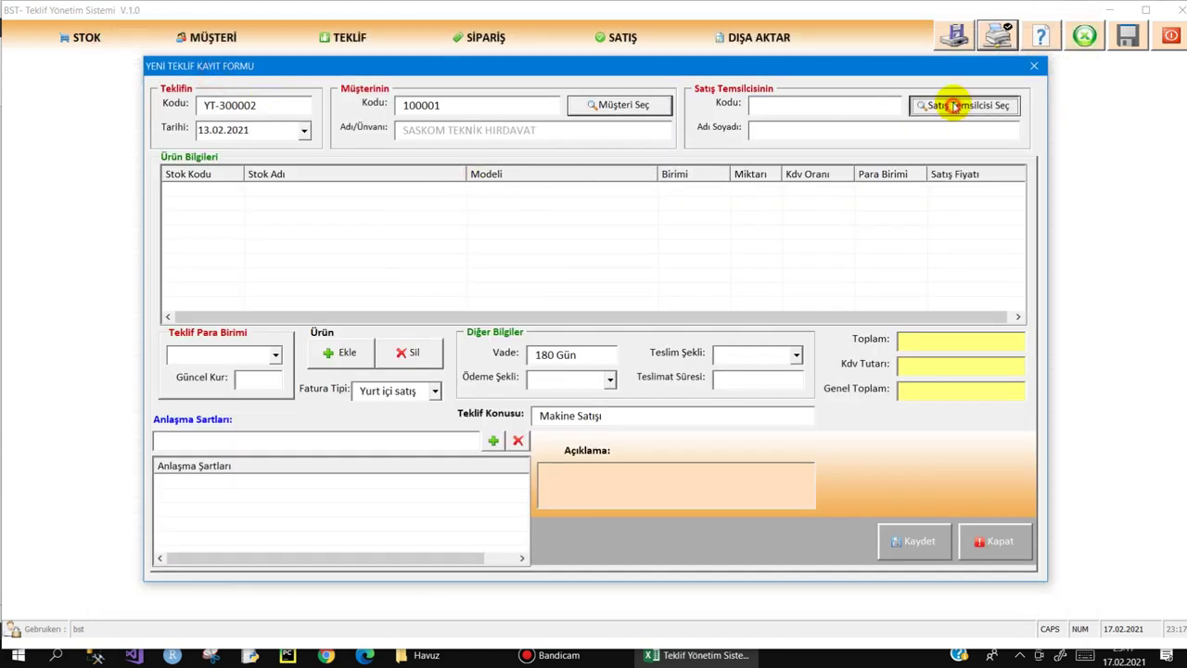
left_click(941, 105)
left_click(232, 88)
double_click(232, 88)
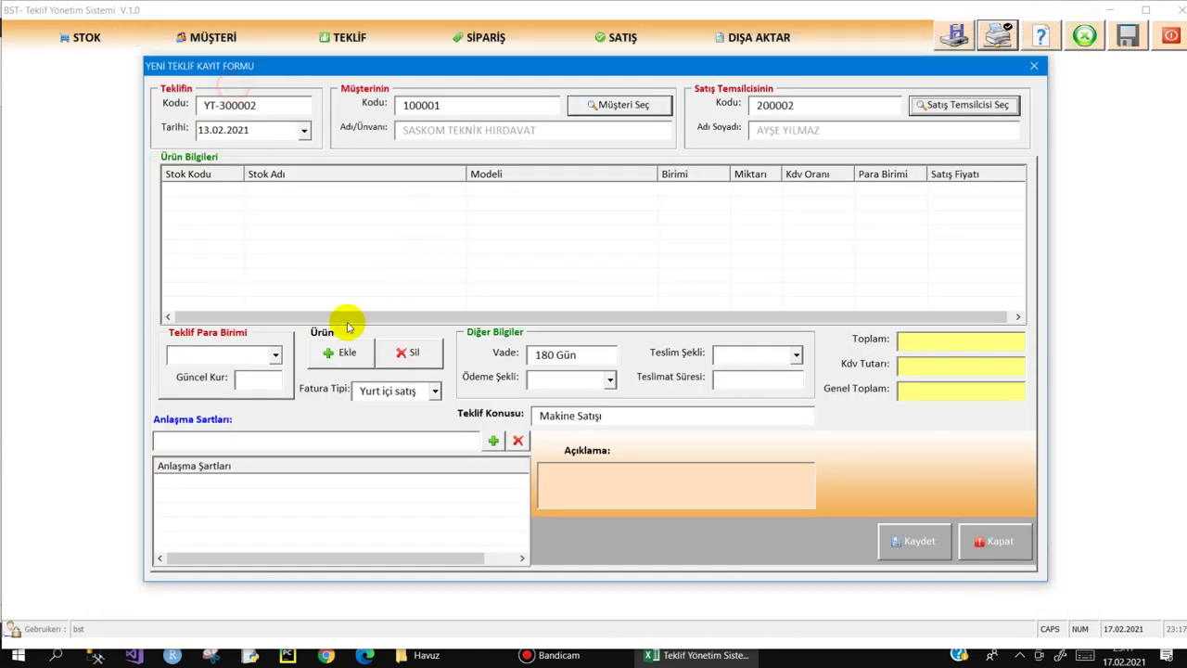
Set the quote currency to TL and add the GERİ DÖNÜŞÜM MAKİNESİ product
left_click(275, 355)
left_click(191, 369)
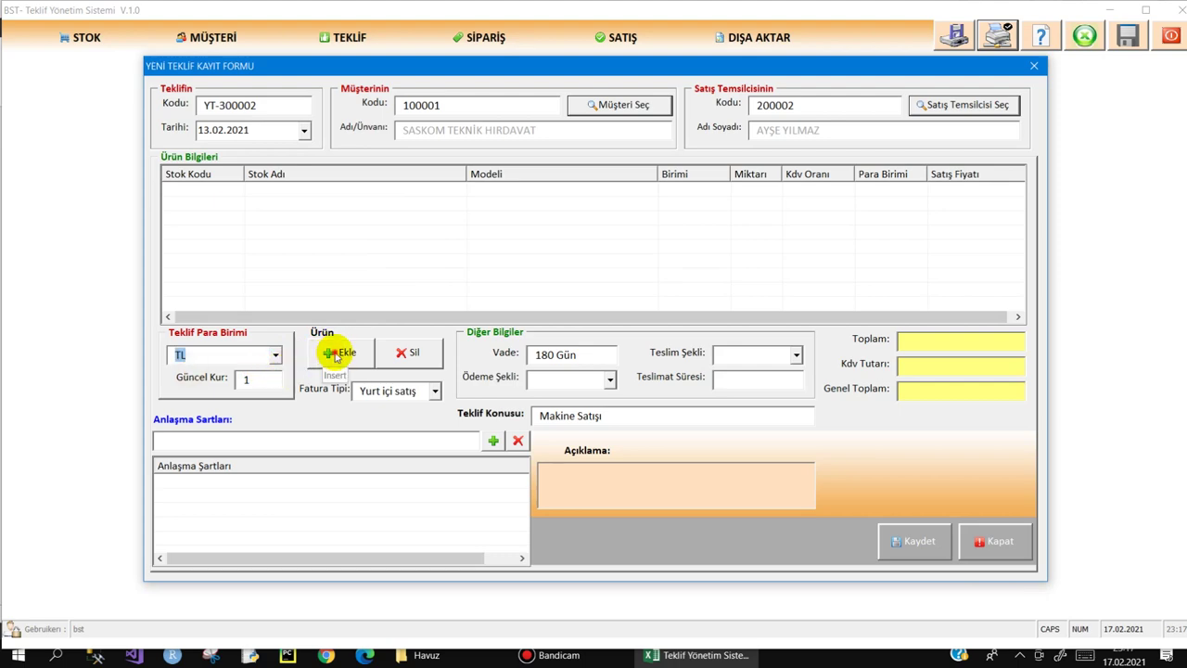
left_click(336, 351)
double_click(428, 74)
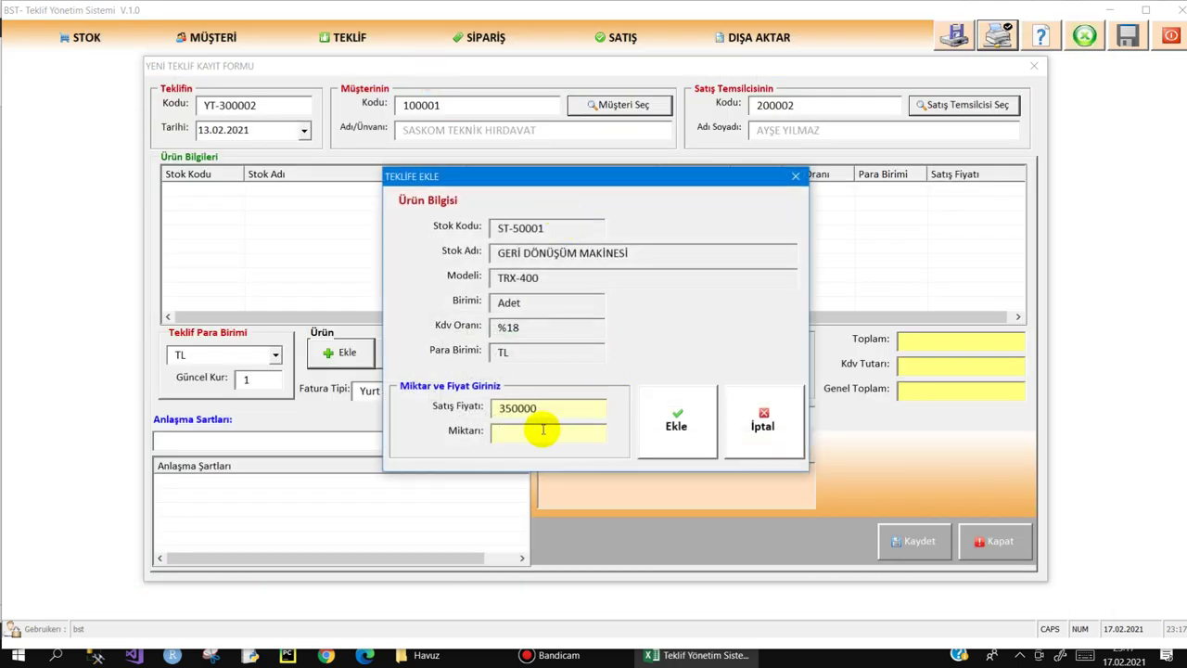
type("1")
left_click(676, 422)
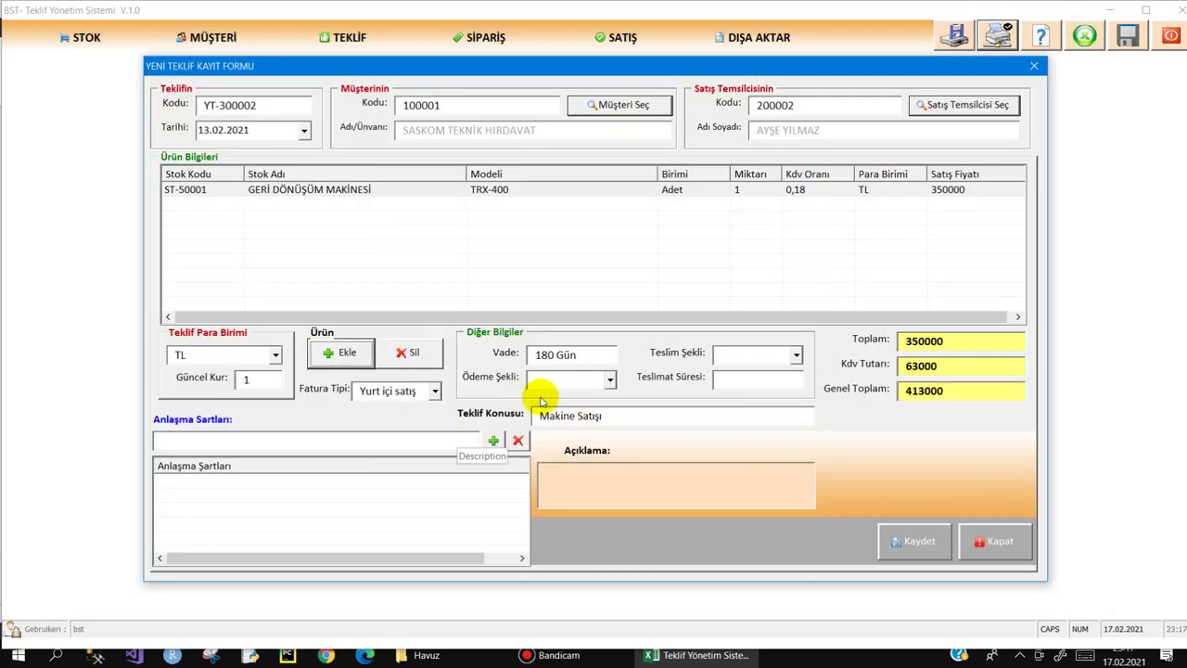
Set payment to Peşin, delivery to DAP, 90-day delivery time and 3 YIL GARANTİ terms
left_click(584, 378)
left_click(548, 399)
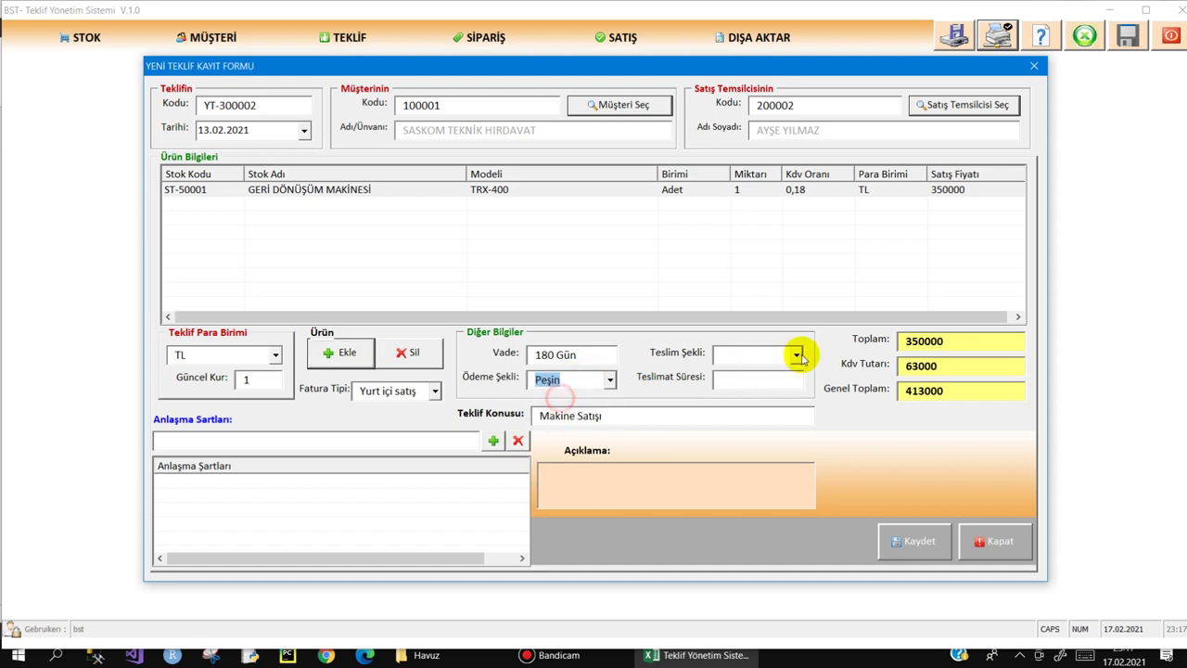
left_click(796, 354)
left_click(732, 396)
left_click(738, 380)
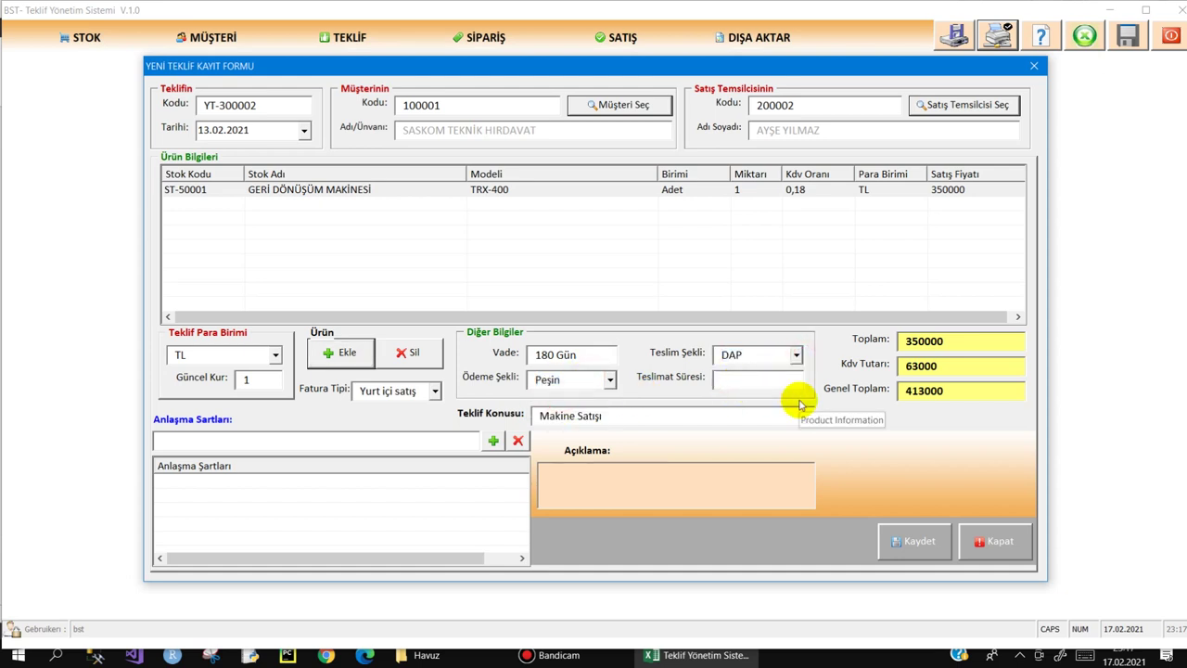
type("90 GÜN")
type("3 YIL GARANTI")
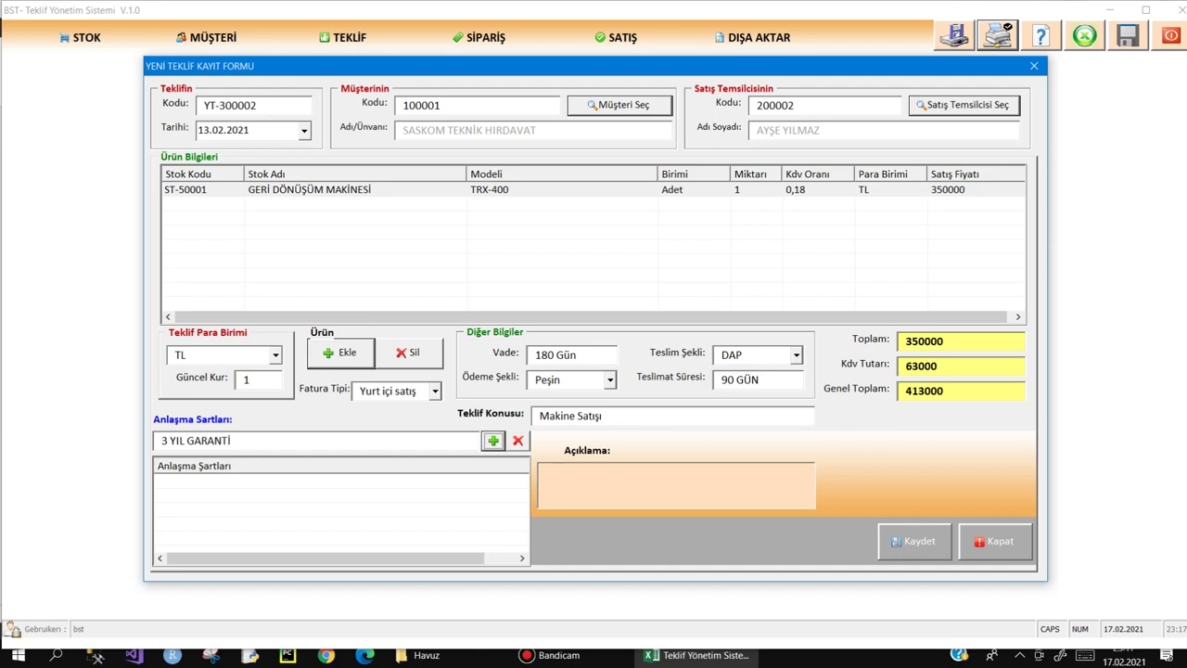
key("Return")
type("YERİNDE SERİS")
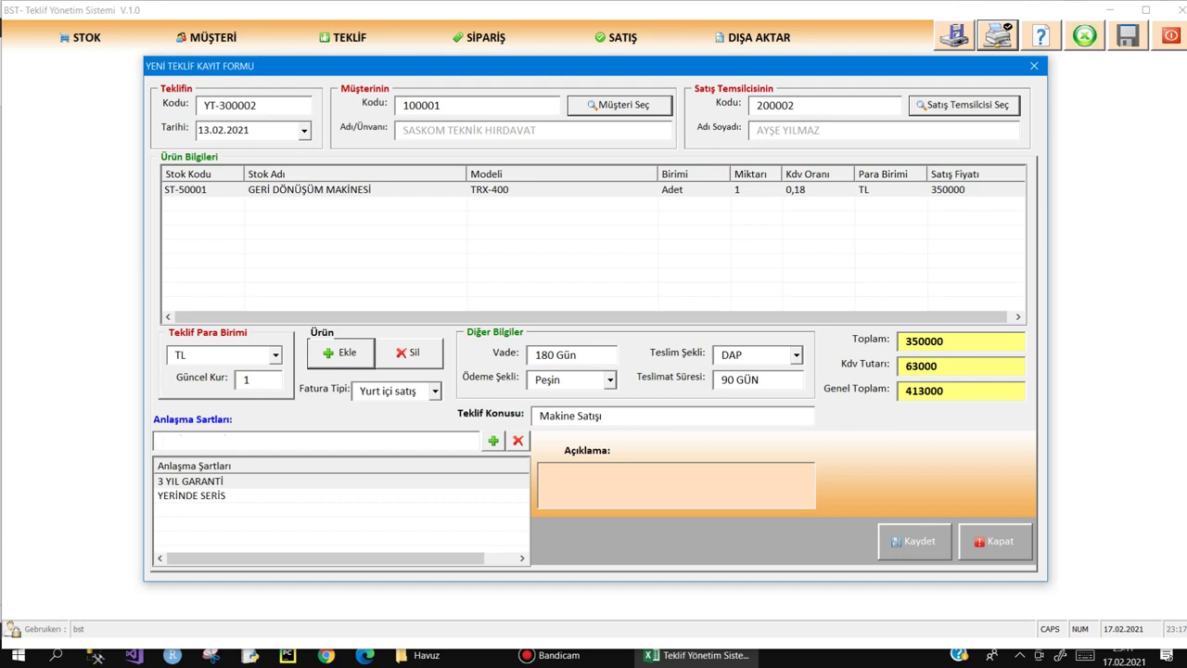
Enter the description 'GSDFGD' and save quote YT-300002
left_click(601, 493)
type("GSDFGD")
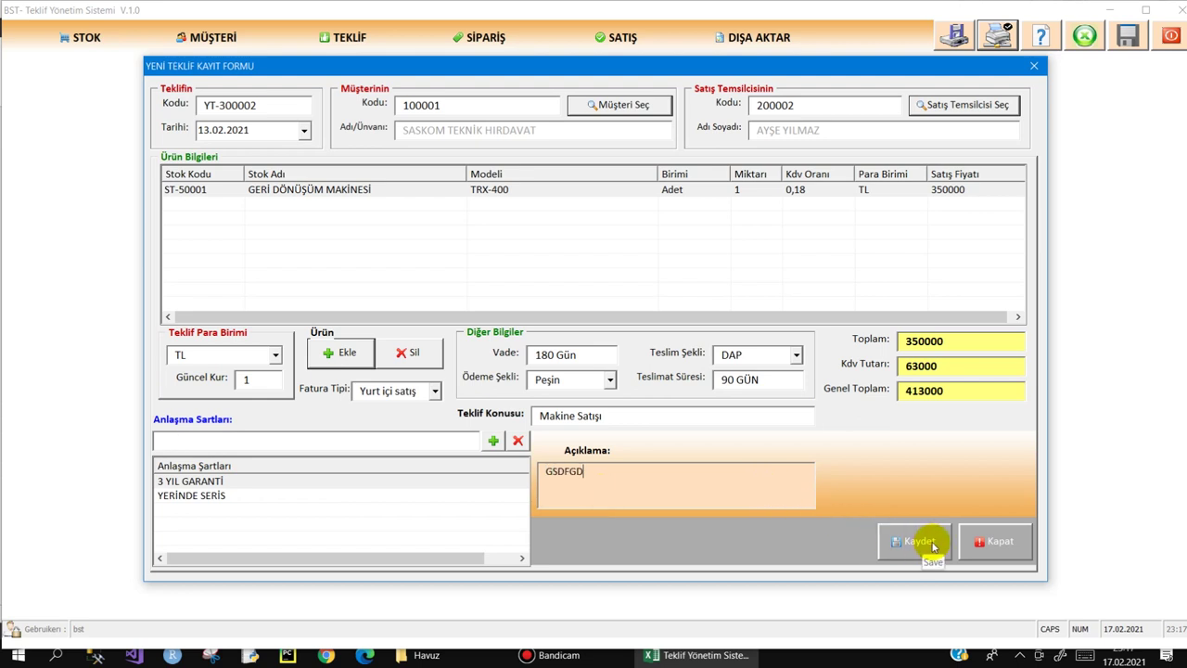
left_click(892, 538)
left_click(565, 381)
Export the quotes to the shared file with DIŞA AKTAR > Ortak Dosyaya Yaz
left_click(601, 394)
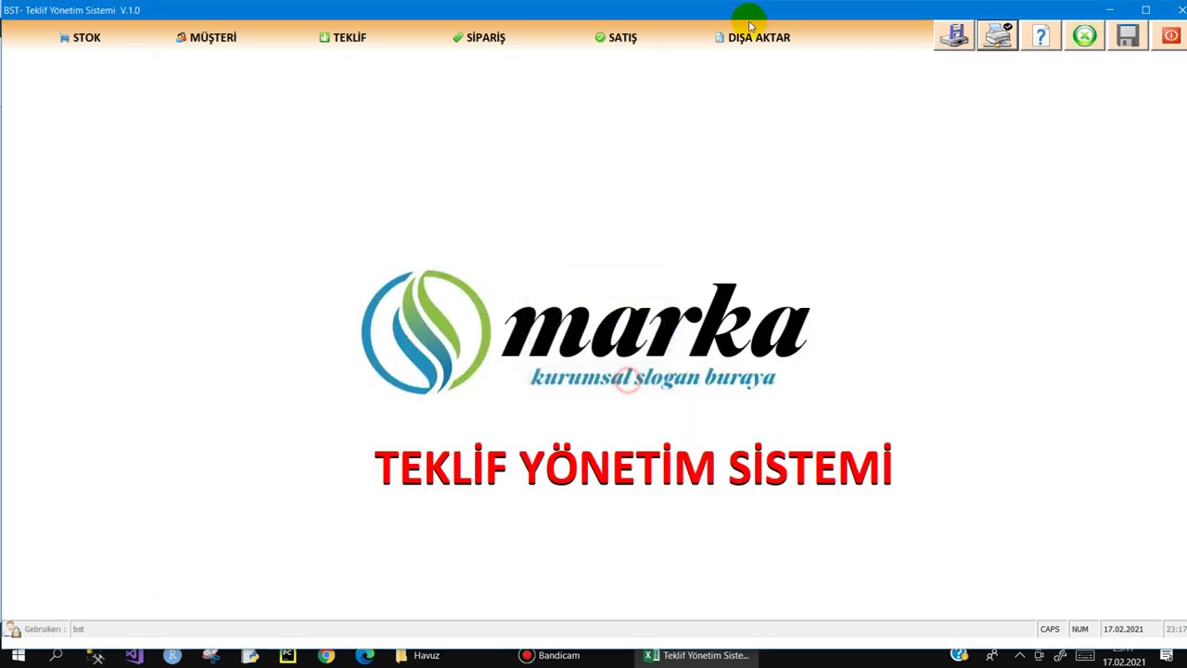
left_click(742, 37)
left_click(751, 189)
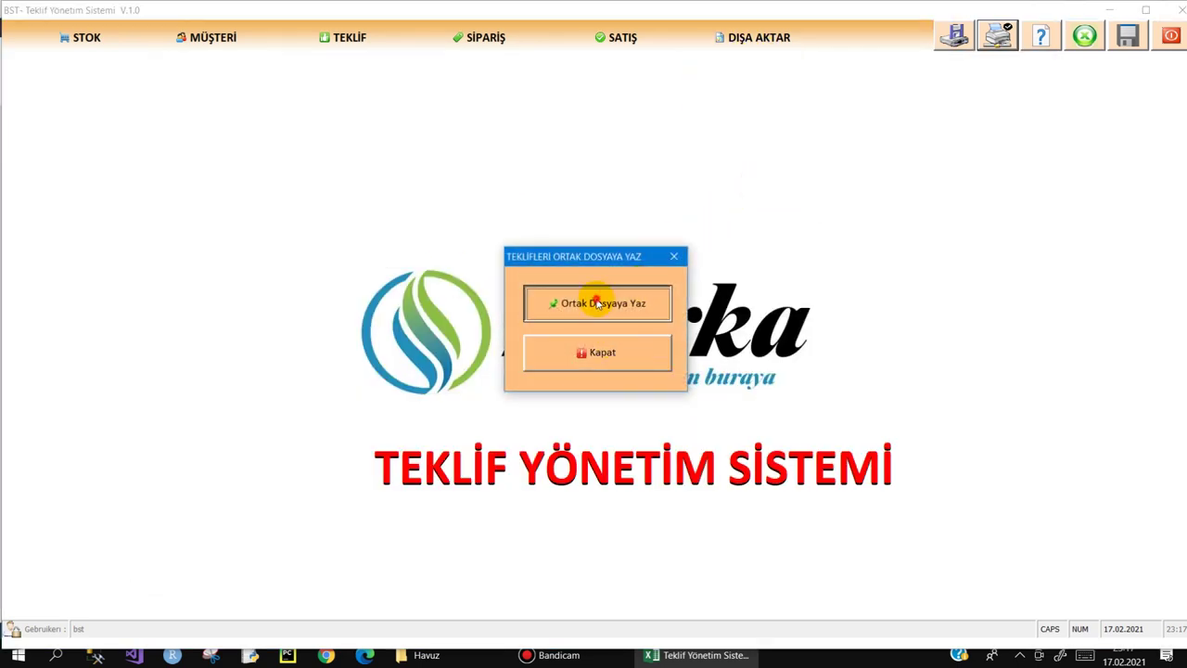
left_click(596, 299)
left_click(615, 379)
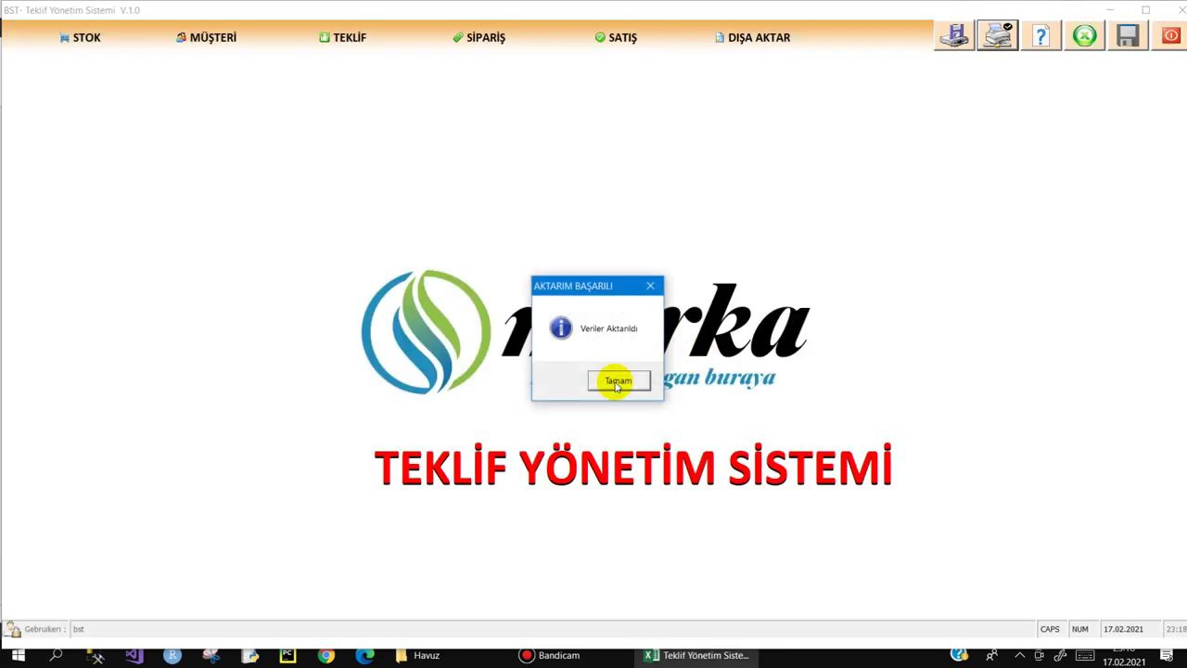
left_click(615, 376)
left_click(1087, 39)
Open the shared Teklif Yönetim workbook and check the YT-300002 row and the Satislar sale
left_click(420, 654)
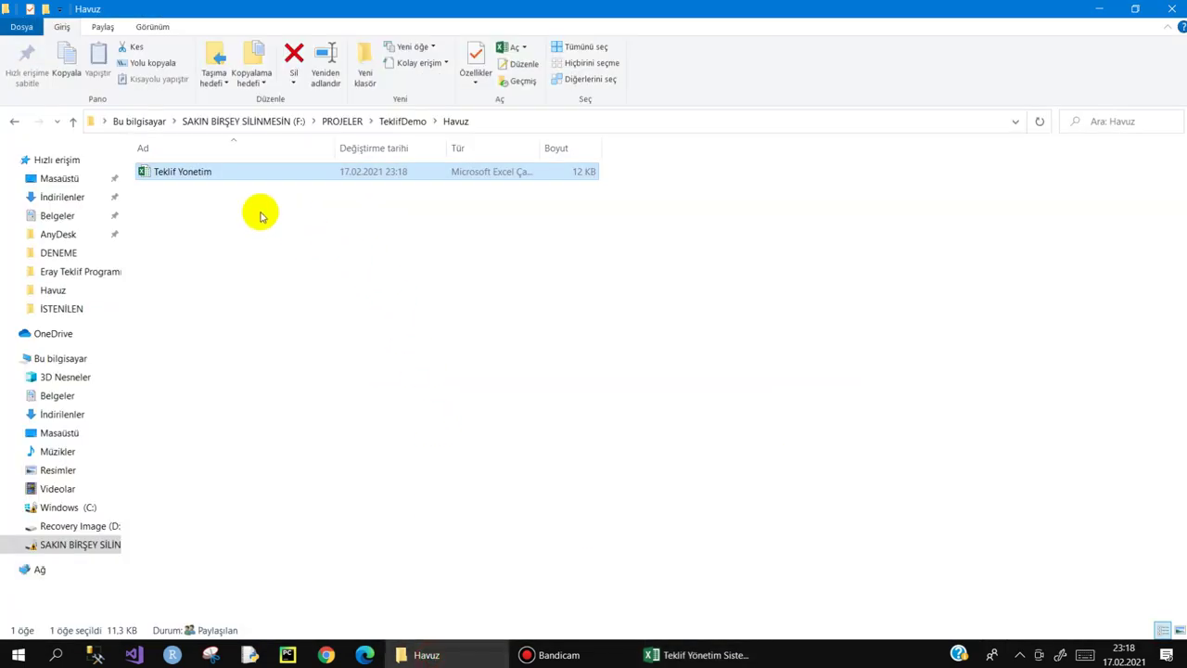
double_click(197, 183)
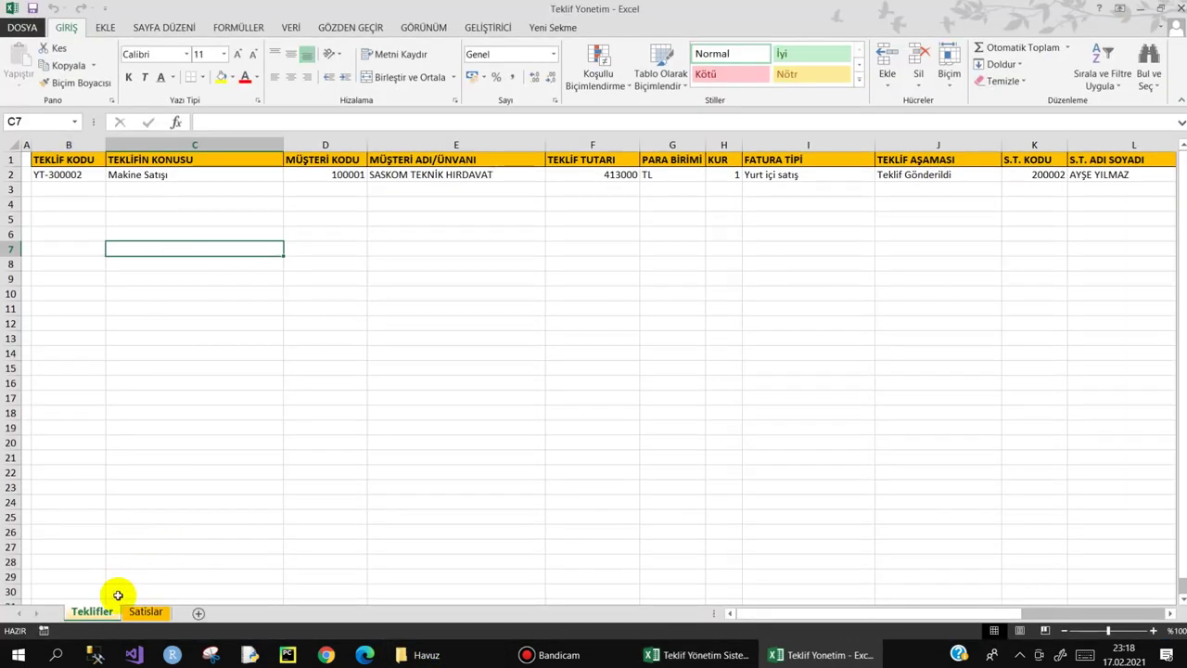
left_click_drag(86, 174, 723, 174)
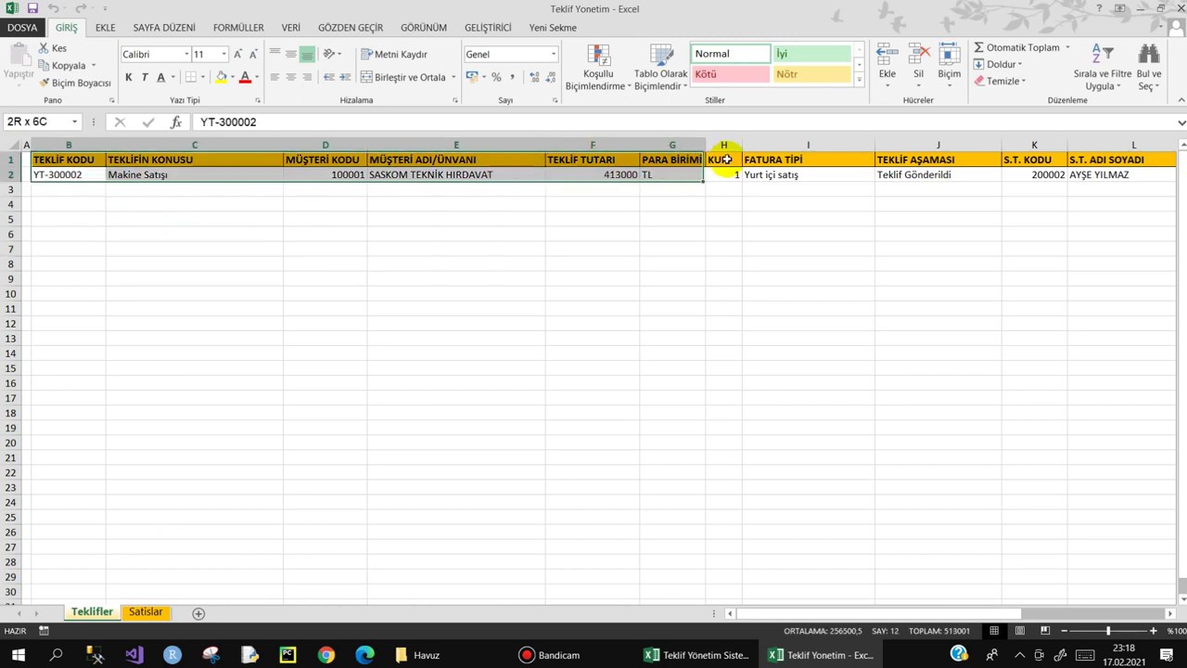
left_click(146, 613)
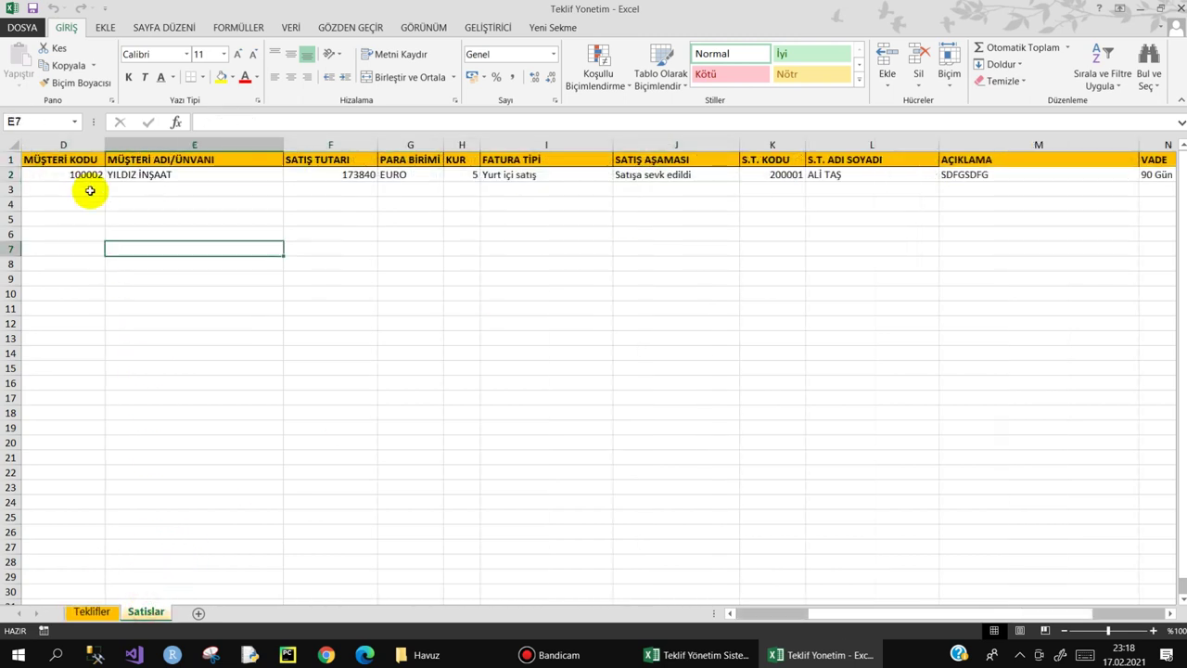
left_click_drag(88, 174, 1151, 176)
left_click(91, 612)
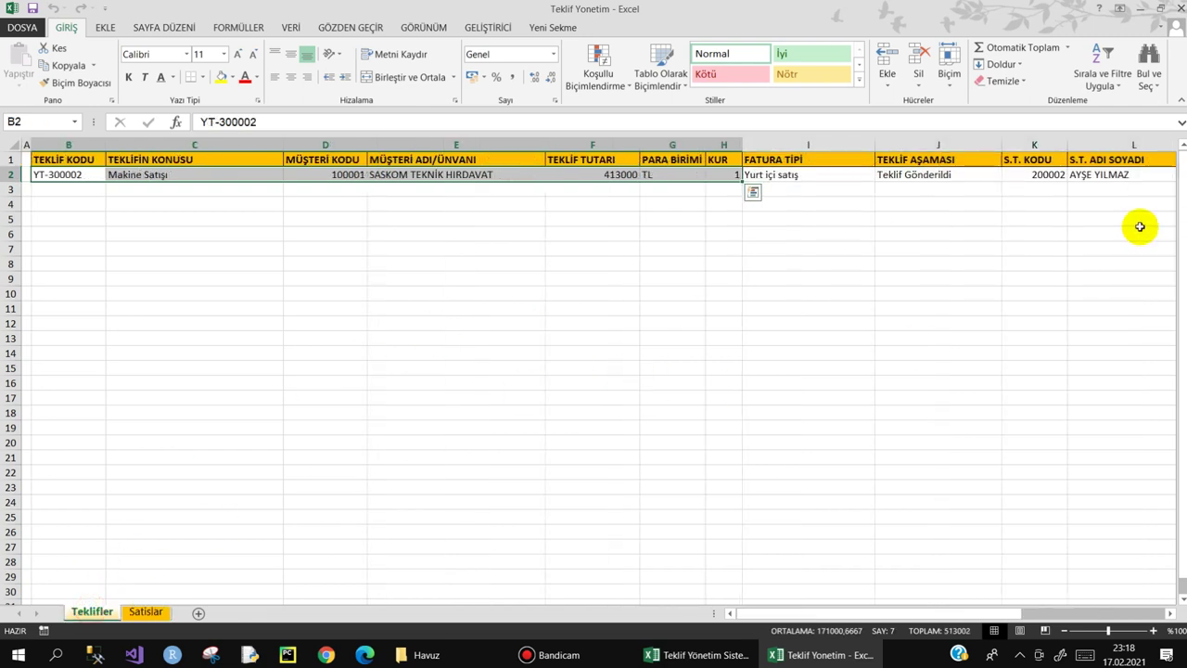
left_click(968, 218)
Launch the quote system and print the stock list via STOK > Stokları Yazdır
left_click(1180, 7)
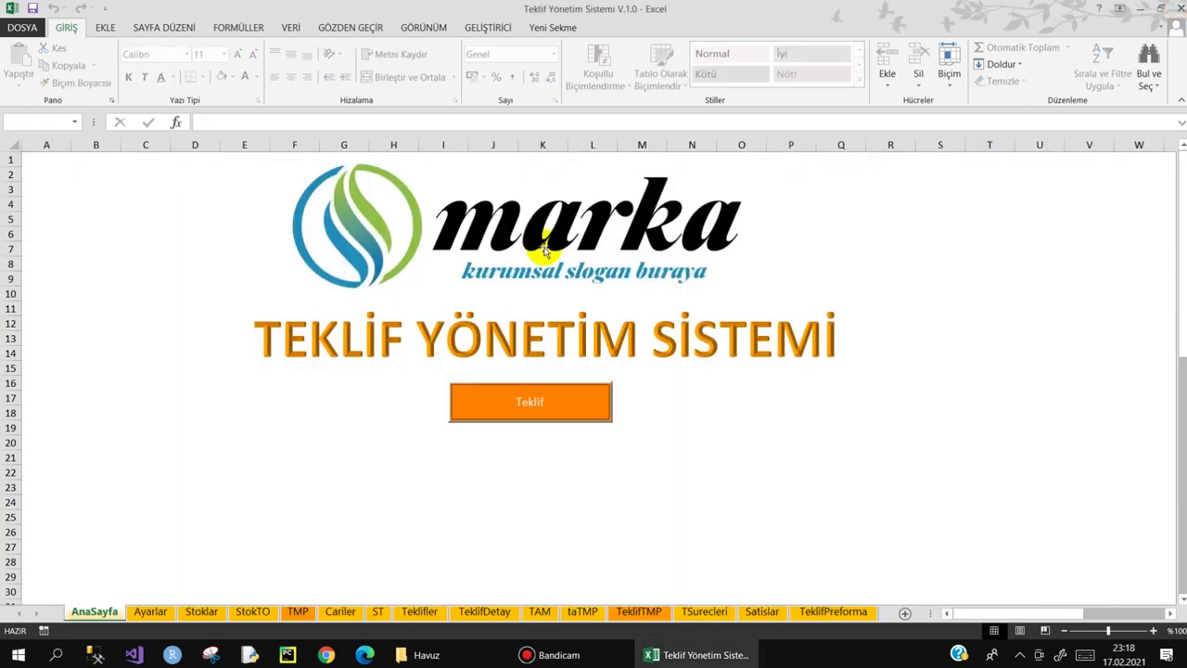
left_click(522, 389)
left_click(772, 37)
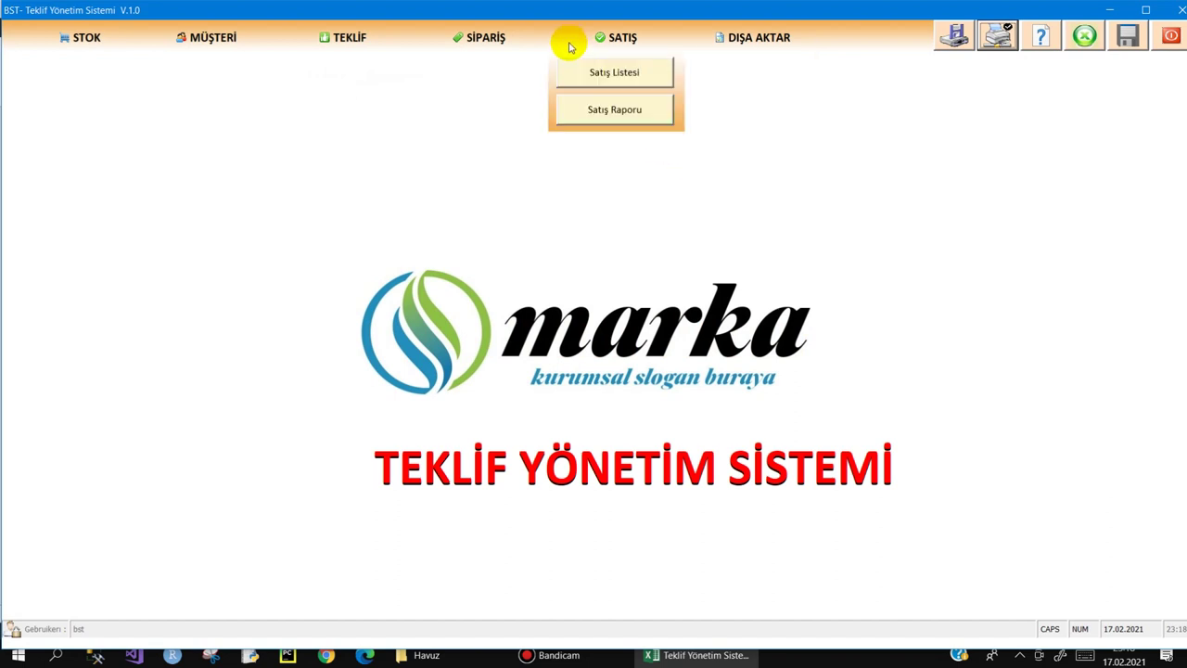
mouse_move(346, 43)
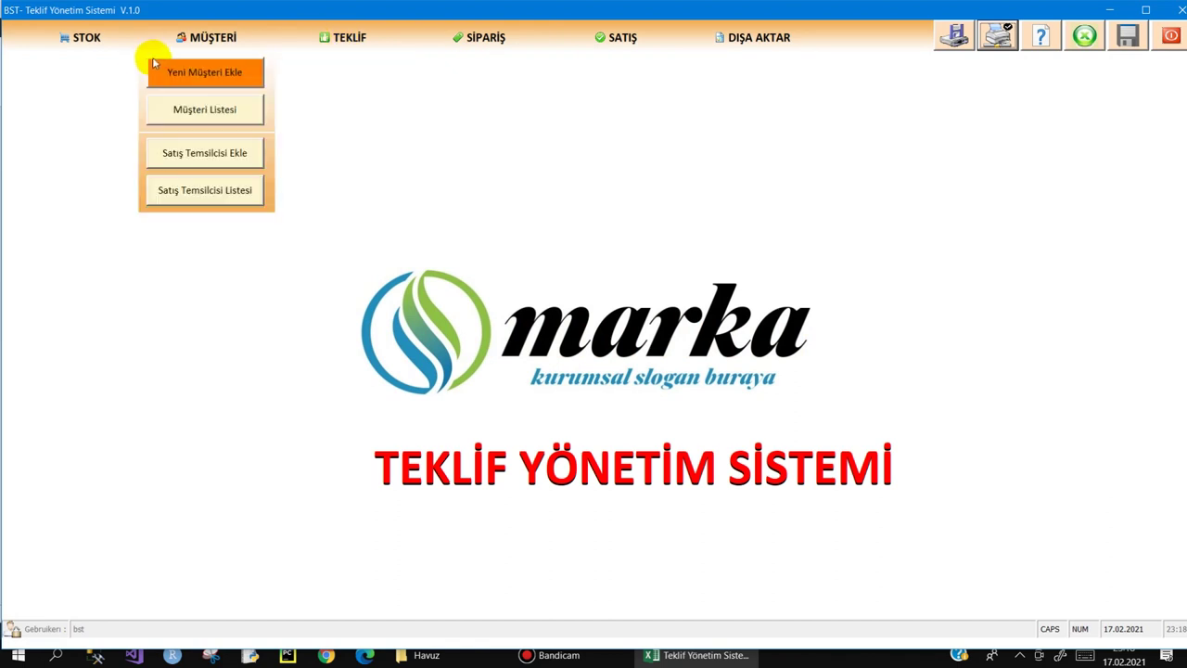
mouse_move(99, 46)
left_click(67, 147)
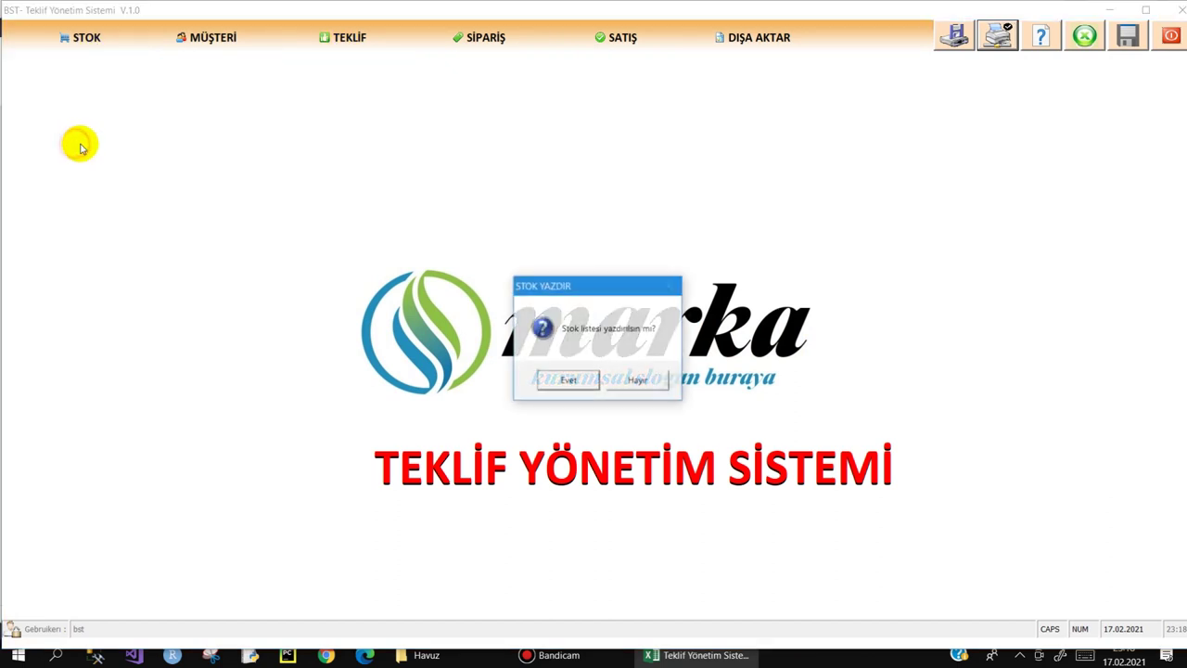
left_click(569, 379)
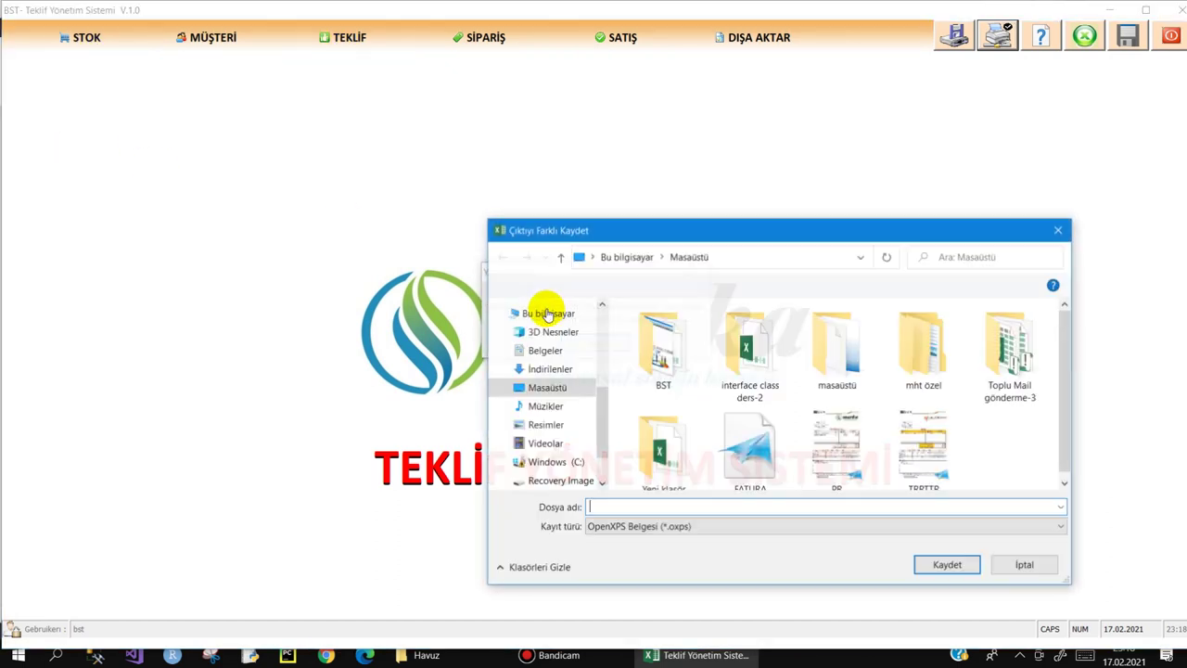
Save the stock list printout to the desktop as STOKLAR and show the desktop
left_click(547, 388)
left_click(598, 507)
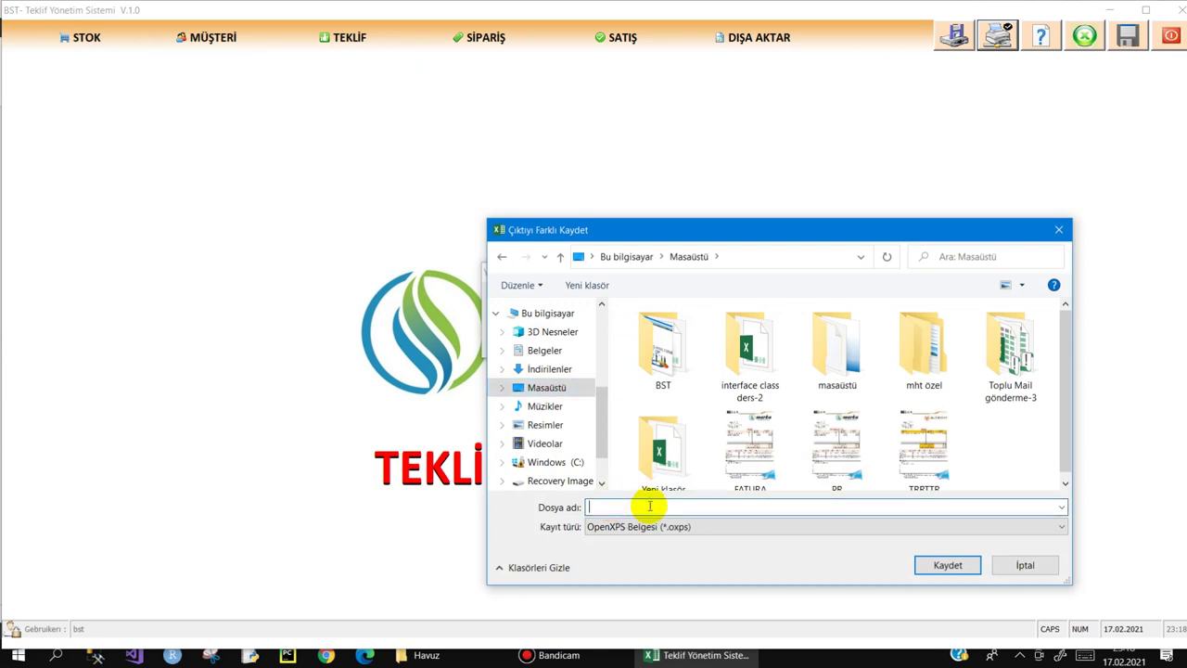
type("STOKLAR")
key("Return")
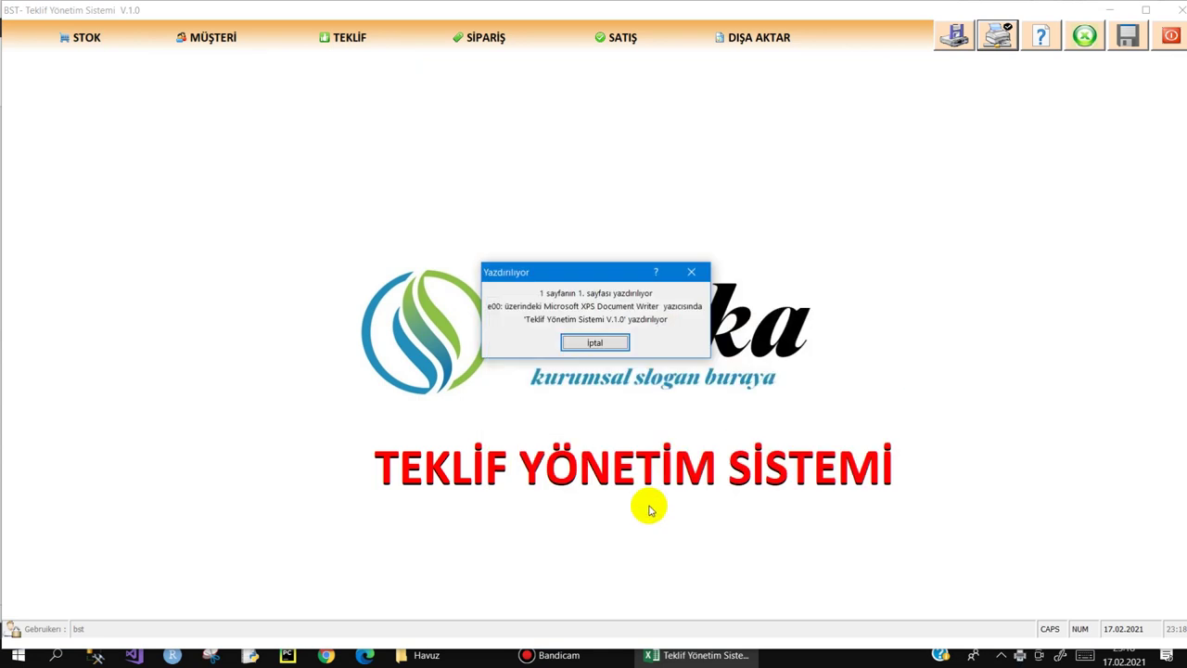
key("Return")
key("super+d")
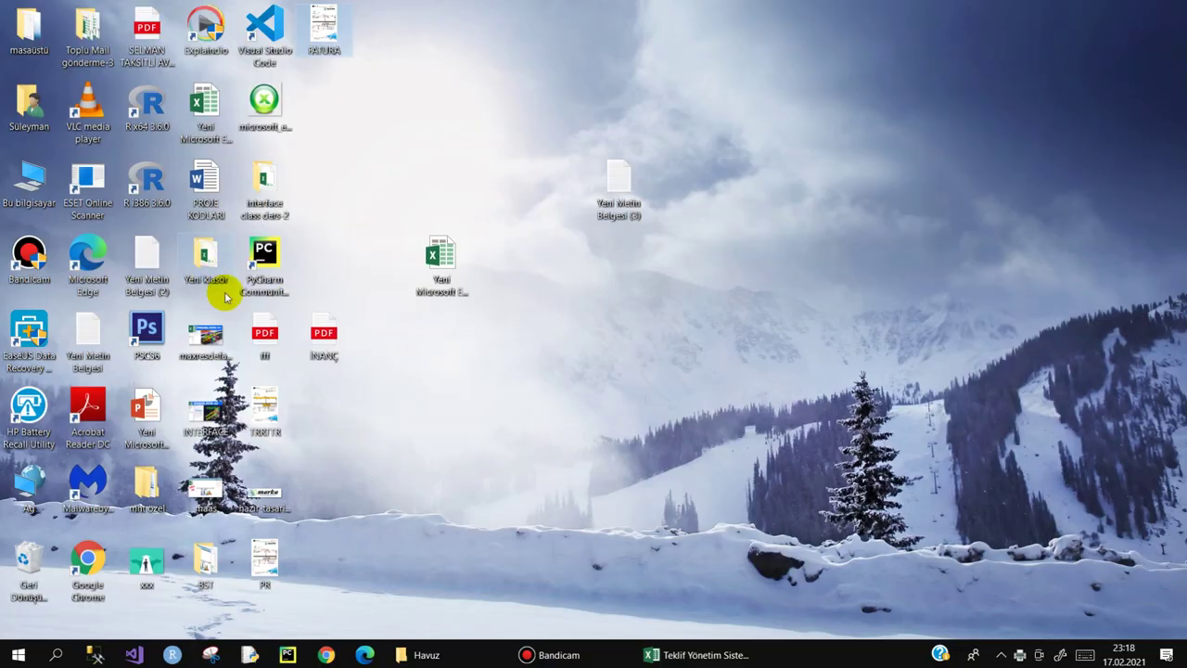
Open STOKLAR.oxps in XPS Viewer, view it full-page and at fit-width, then close it
double_click(326, 110)
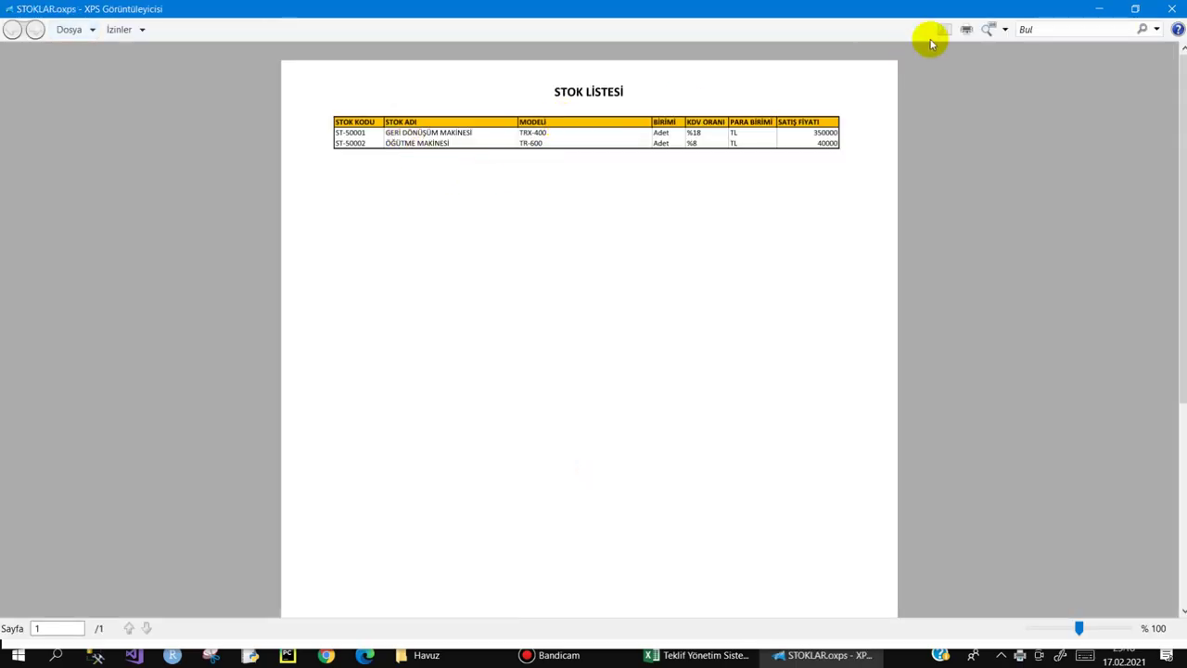
left_click(986, 29)
left_click(966, 37)
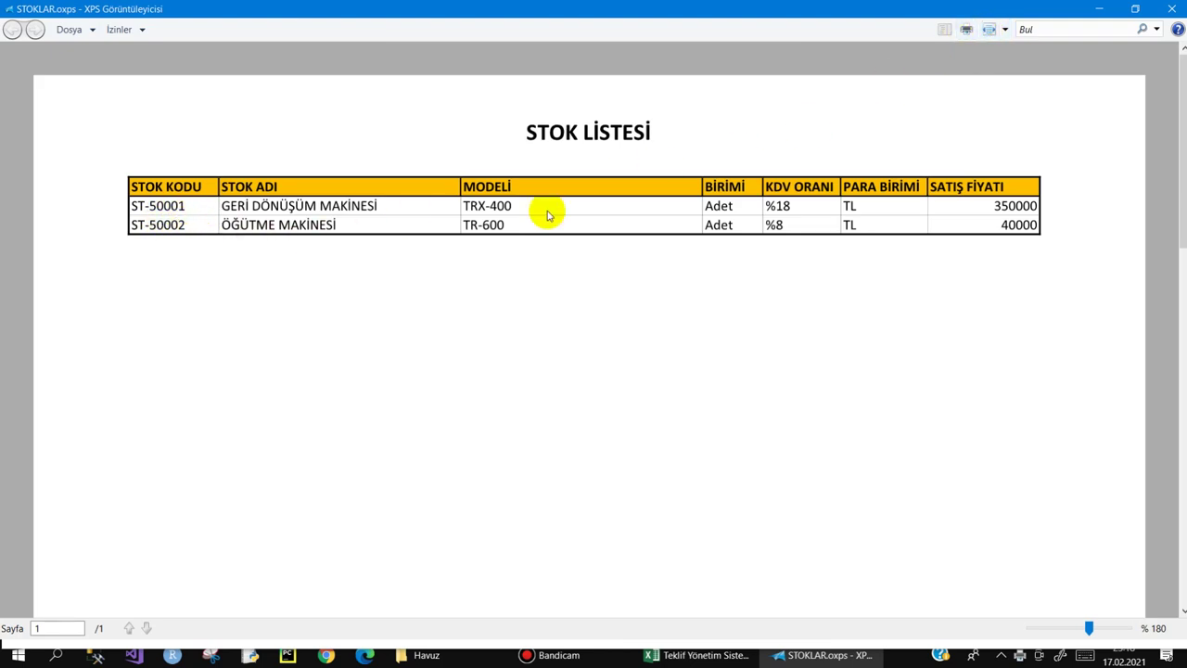
left_click(1170, 8)
Open the Teklif Listesi and select quote YT-300002
left_click(758, 39)
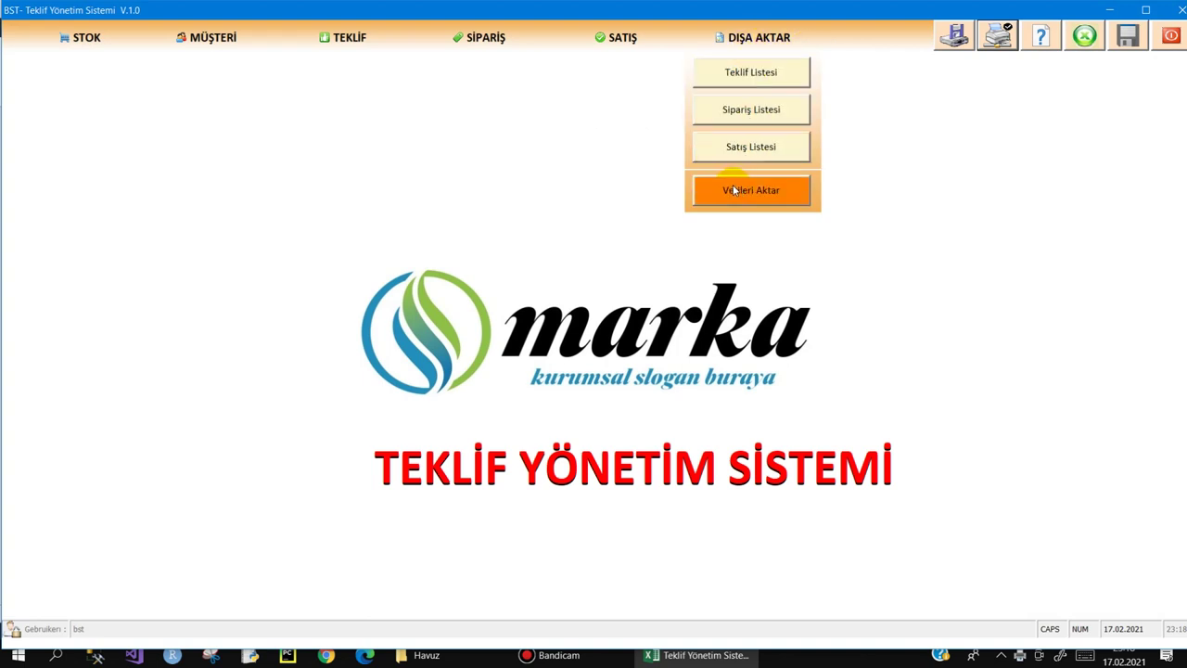
mouse_move(486, 41)
mouse_move(341, 41)
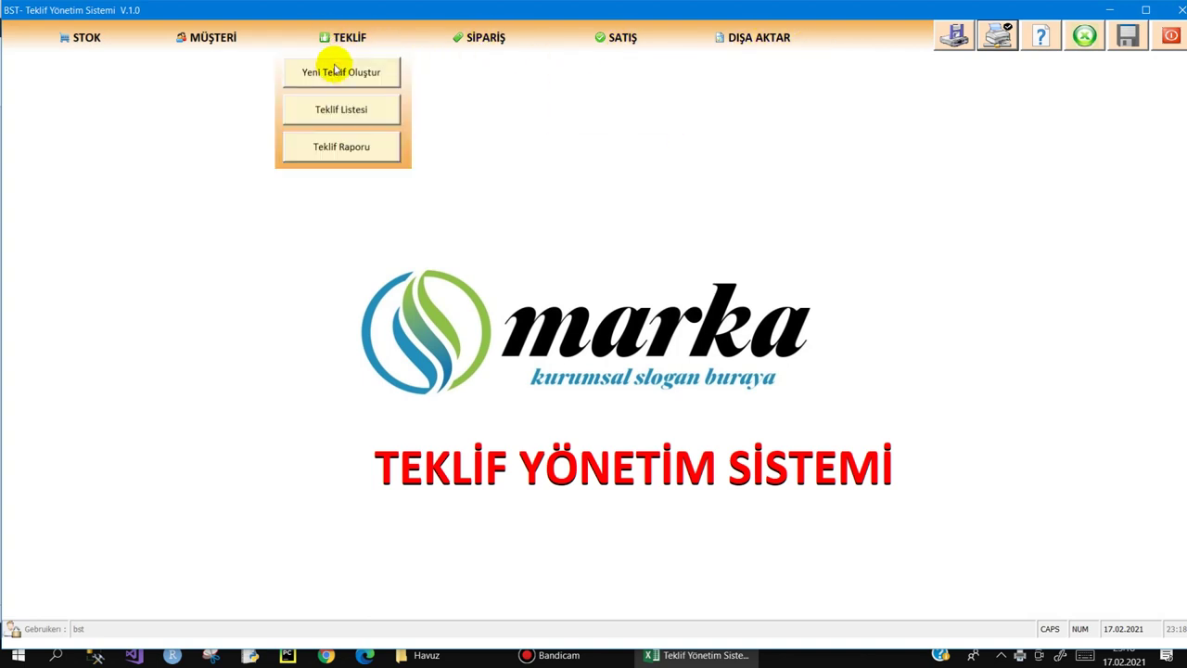
left_click(351, 110)
left_click(429, 53)
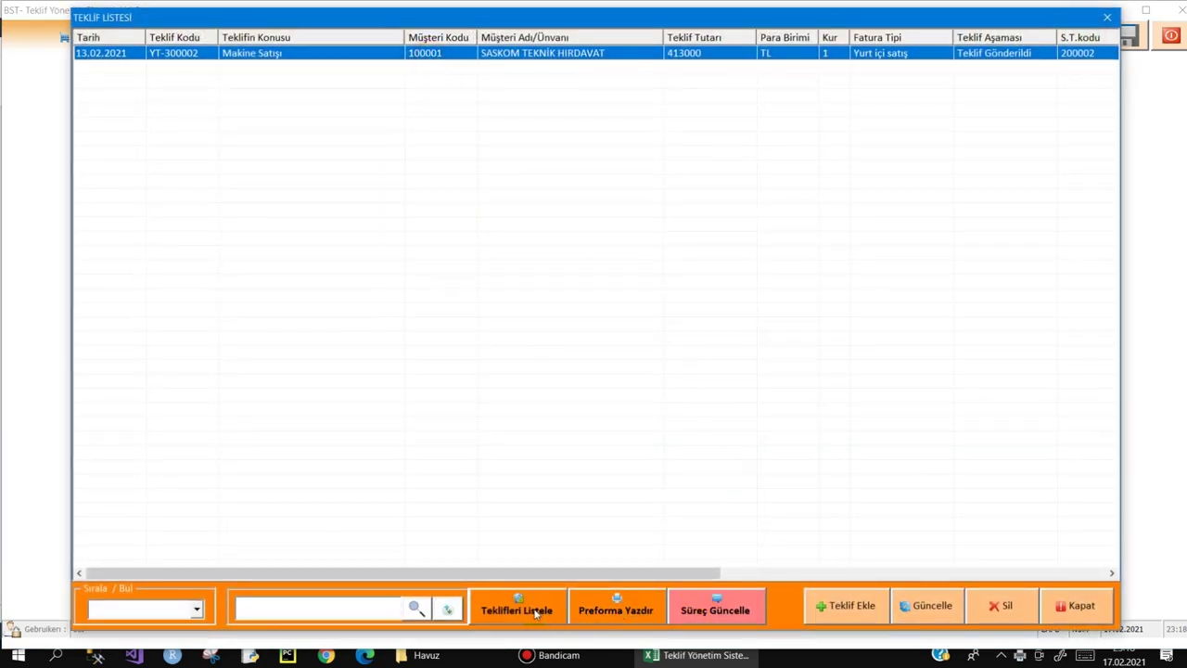
left_click(501, 613)
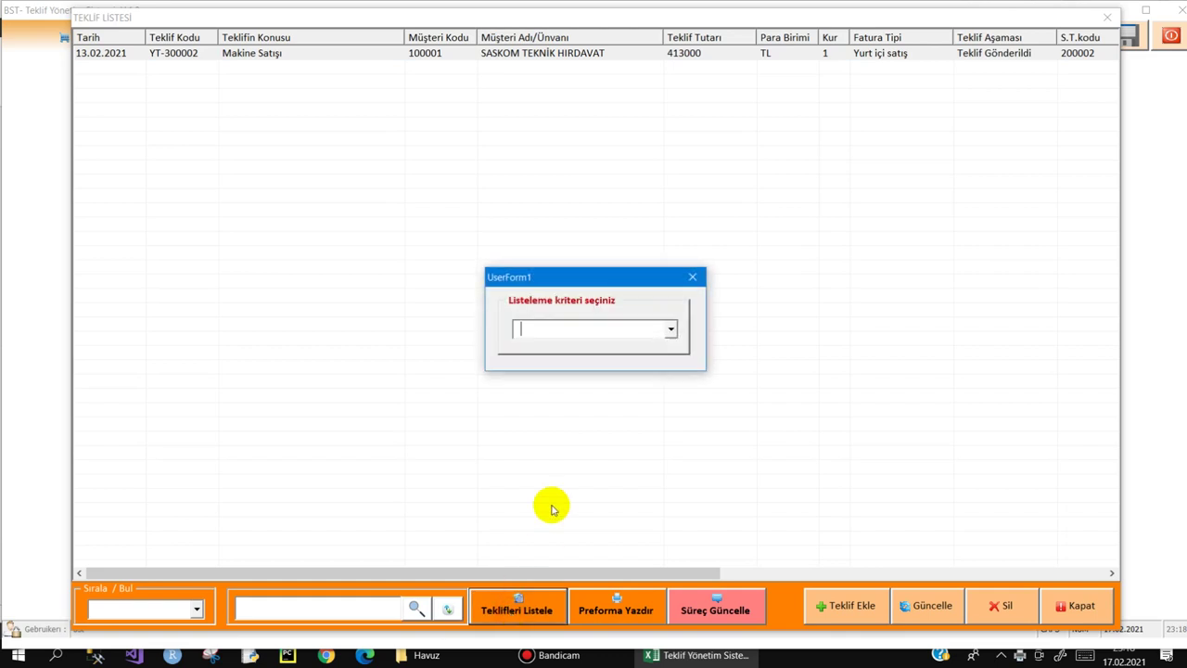
left_click(669, 330)
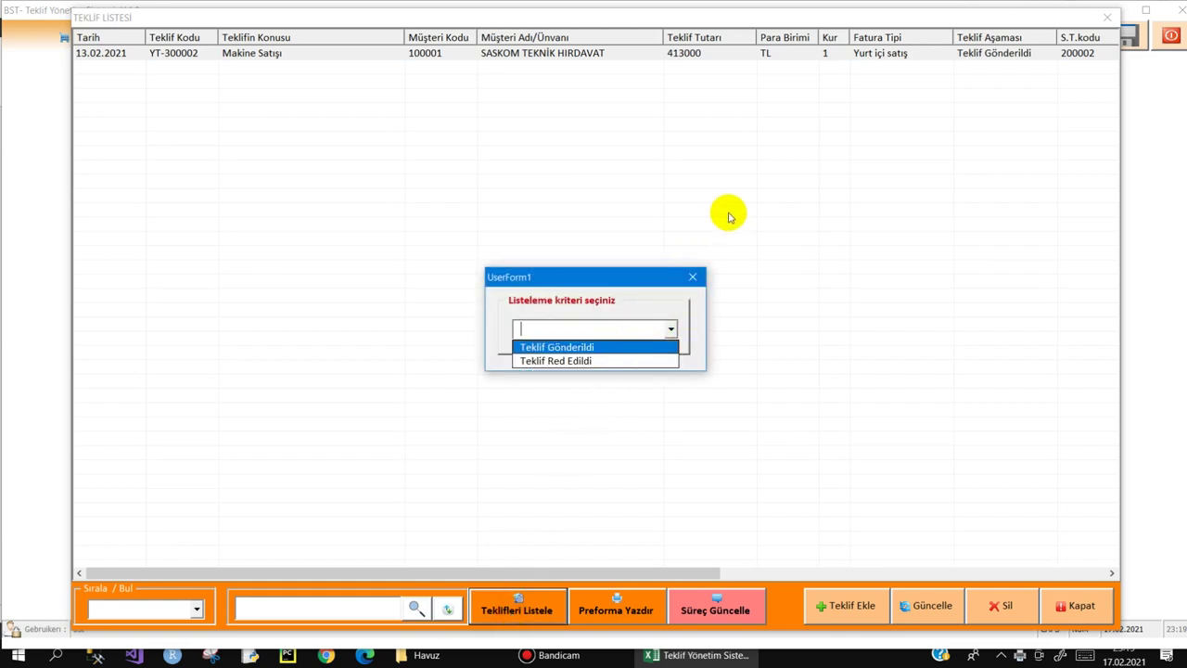
key("Escape")
key("Escape")
left_click(670, 55)
Update quote YT-300002's stage to Teklif Red Edildi
left_click(715, 605)
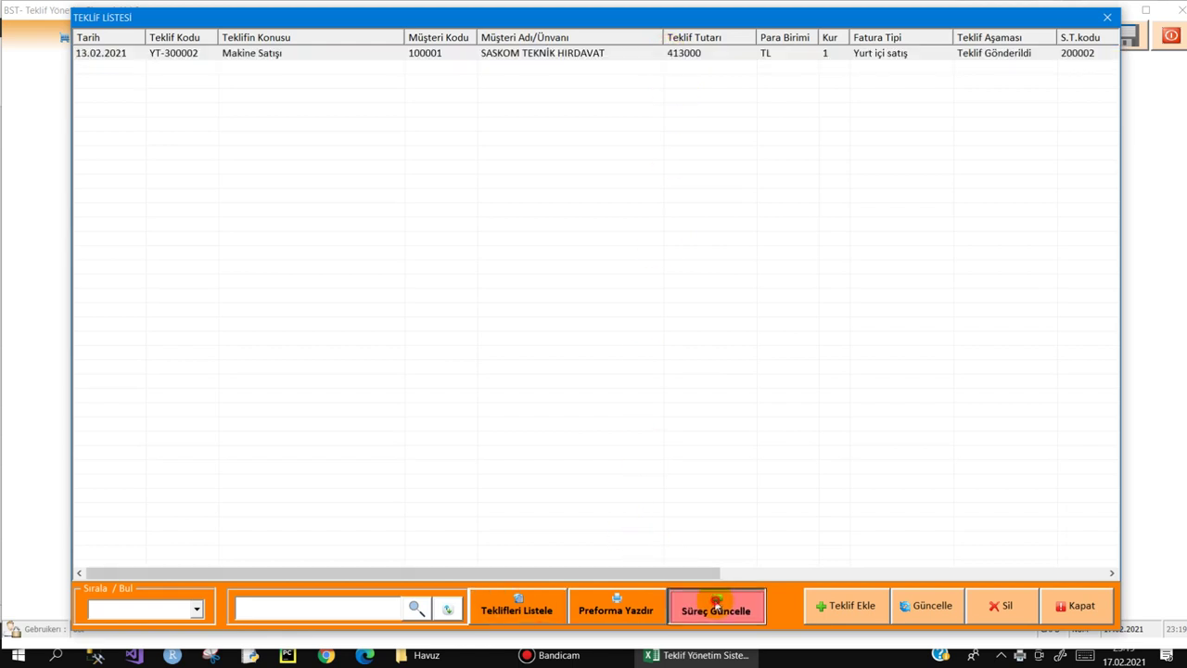
left_click(586, 534)
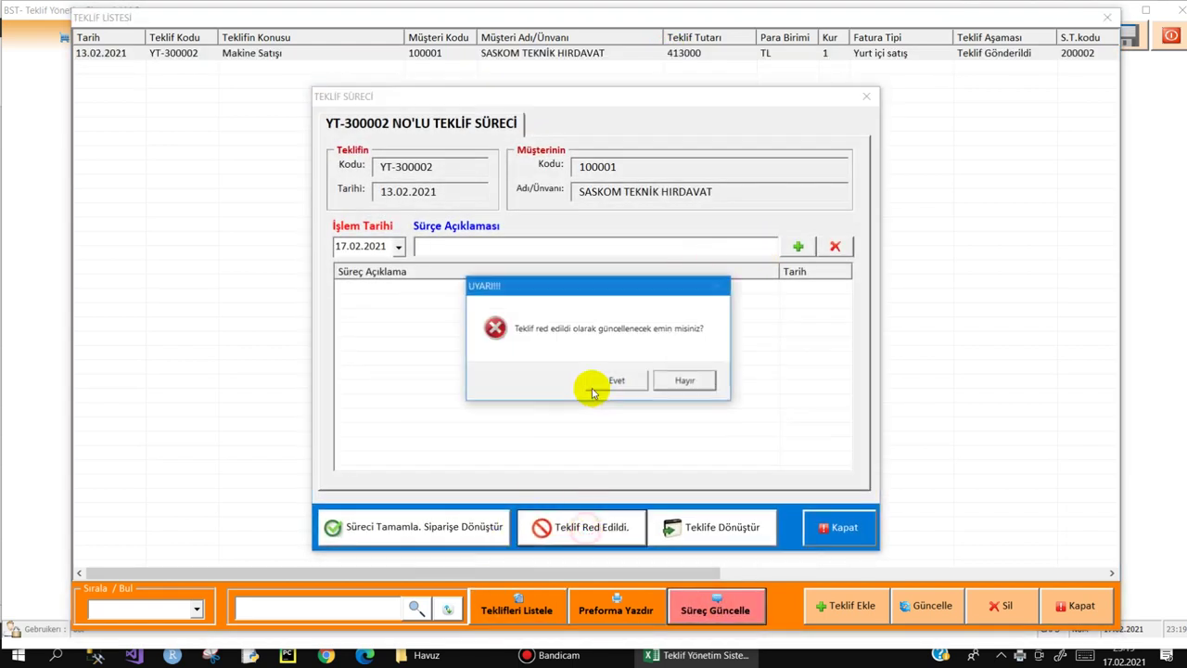
left_click(608, 377)
left_click(653, 381)
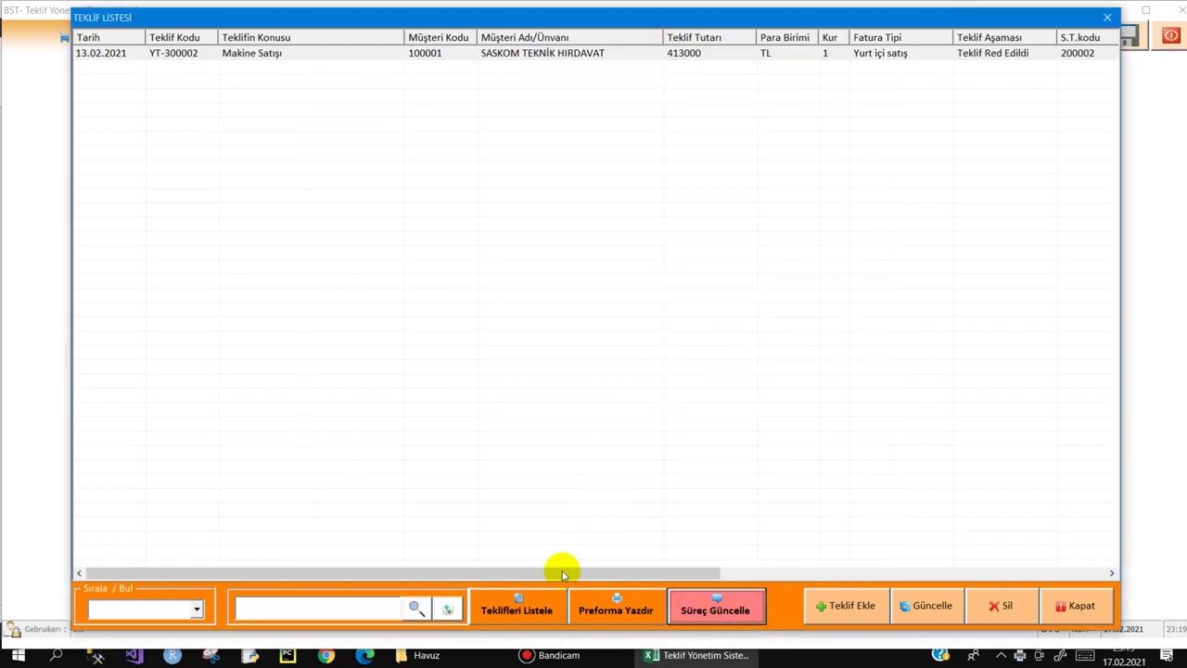
Filter the quote list to Teklif Red Edildi quotes, then close the list
left_click(529, 607)
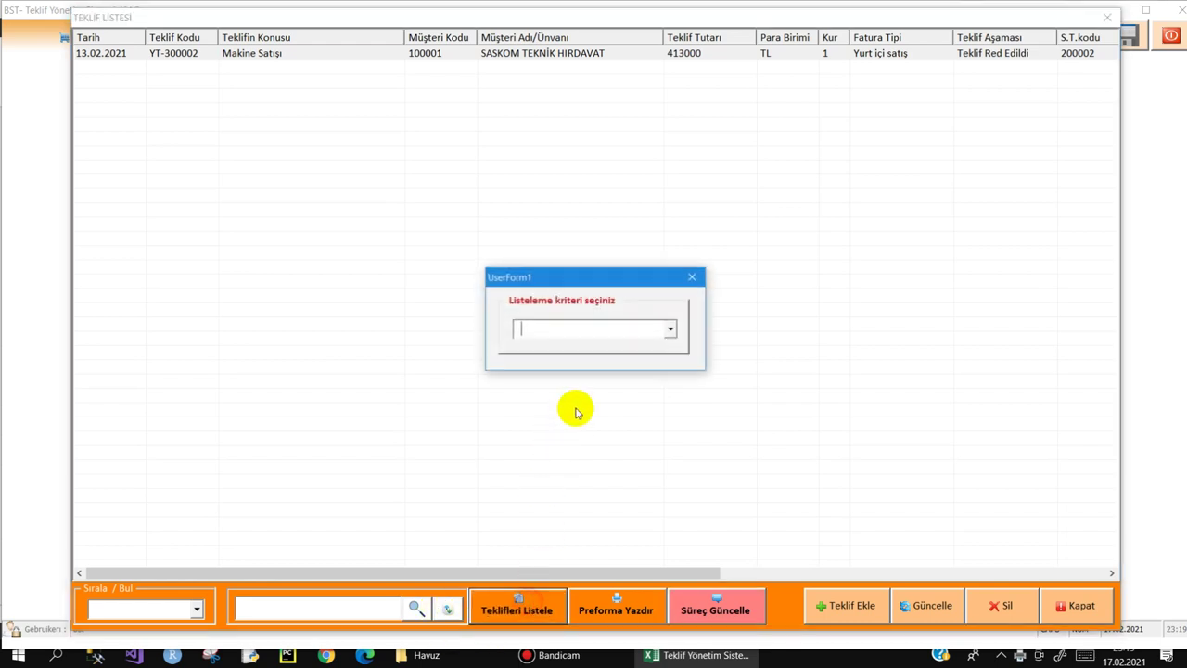
left_click(670, 329)
left_click(593, 348)
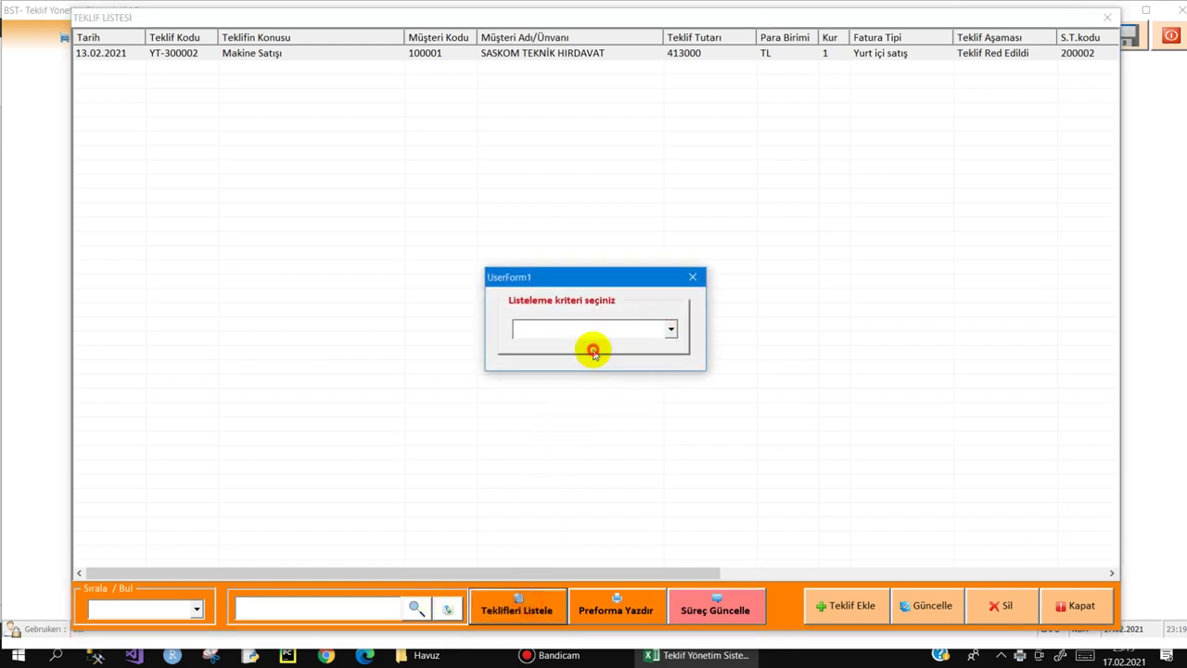
left_click(646, 329)
left_click(604, 362)
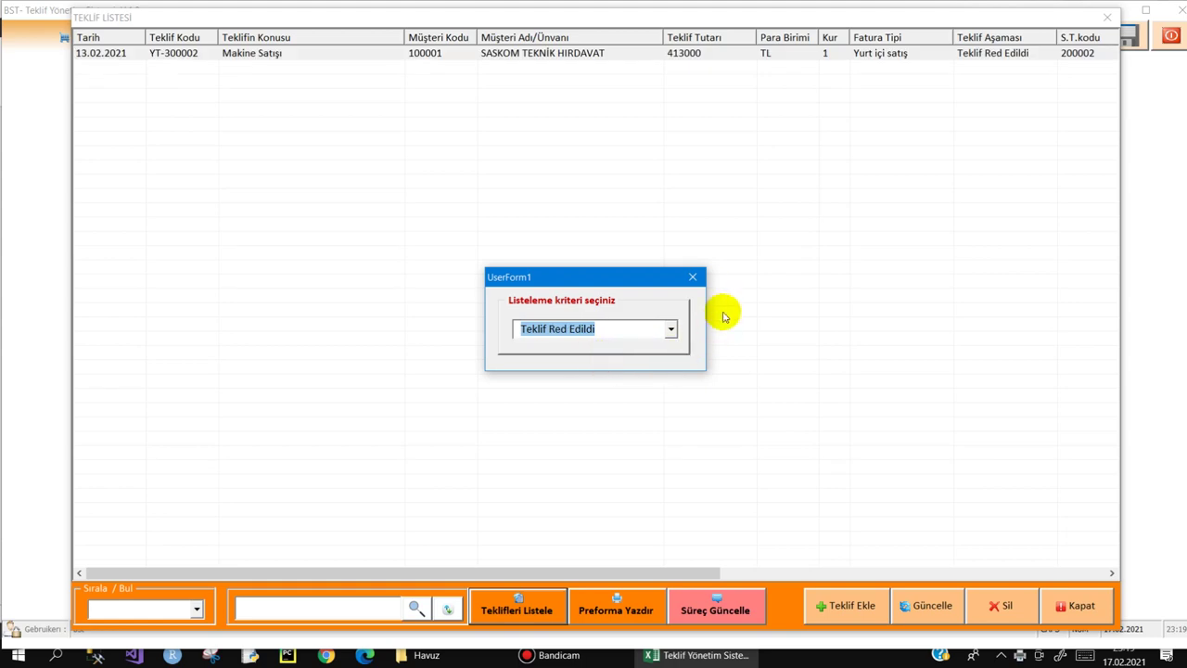
left_click(692, 276)
left_click(568, 149)
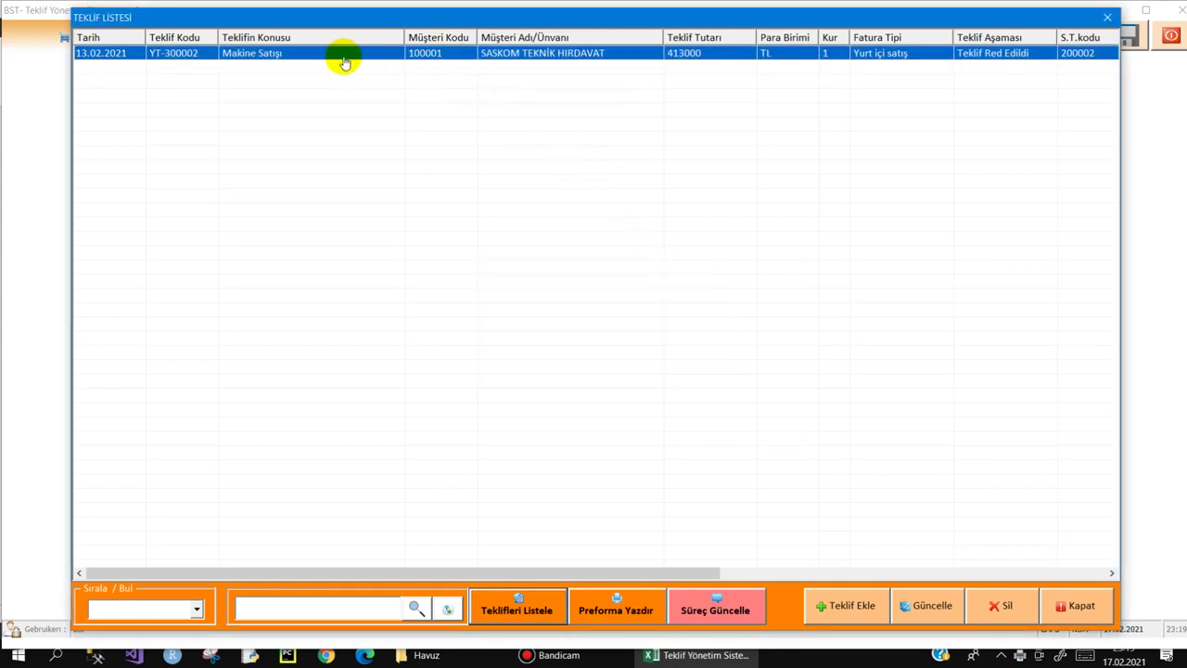
key("Escape")
left_click(334, 28)
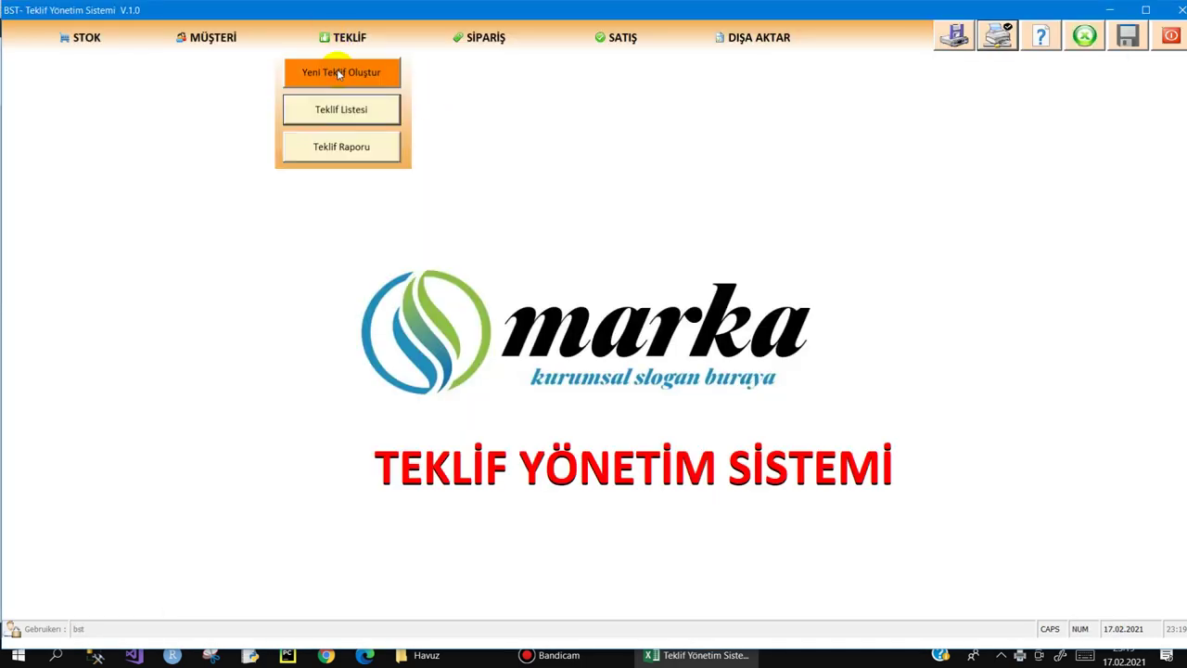
Start a new quote for SASKOM TEKNİK HIRDAVAT with a sales representative and TL currency
left_click(334, 76)
left_click(613, 105)
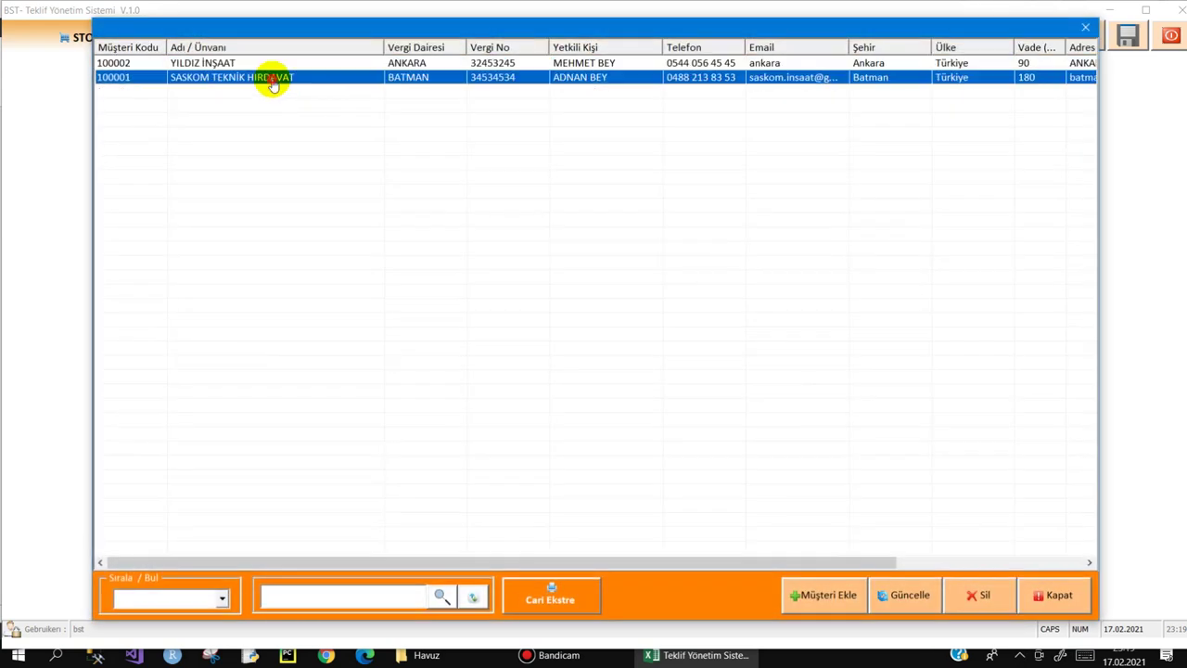
double_click(265, 76)
left_click(932, 105)
double_click(313, 85)
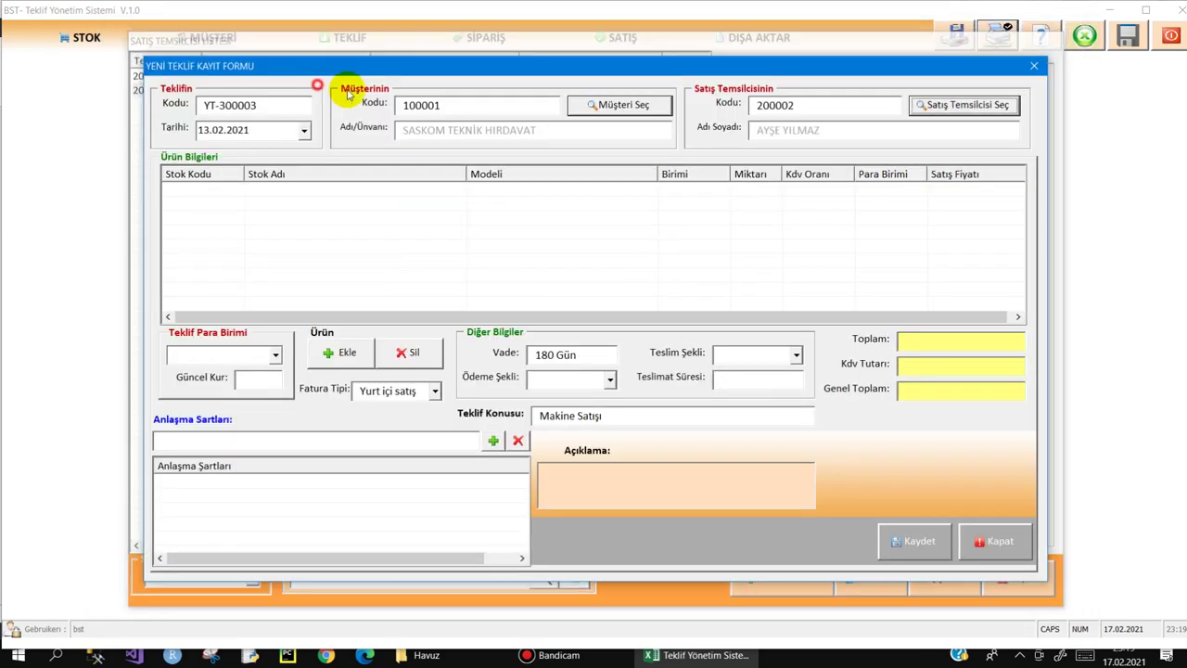
left_click(276, 353)
left_click(226, 372)
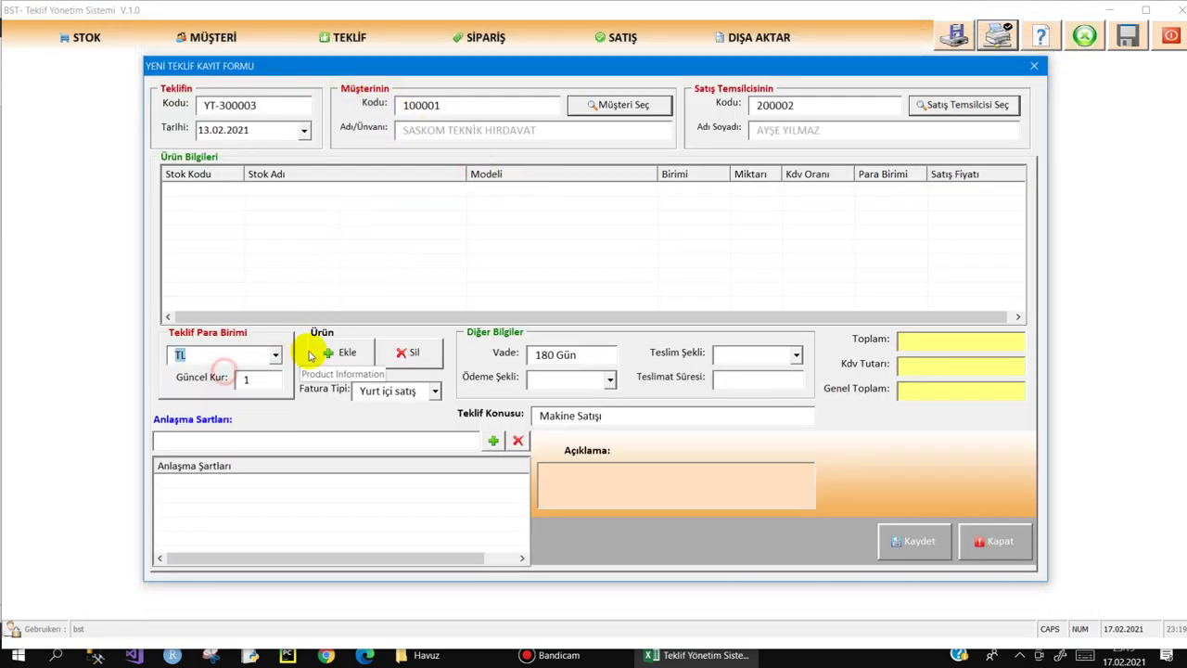
Add stock item ST-50002 to the quote with quantity 2
left_click(339, 353)
left_click(356, 85)
double_click(355, 86)
left_click(548, 433)
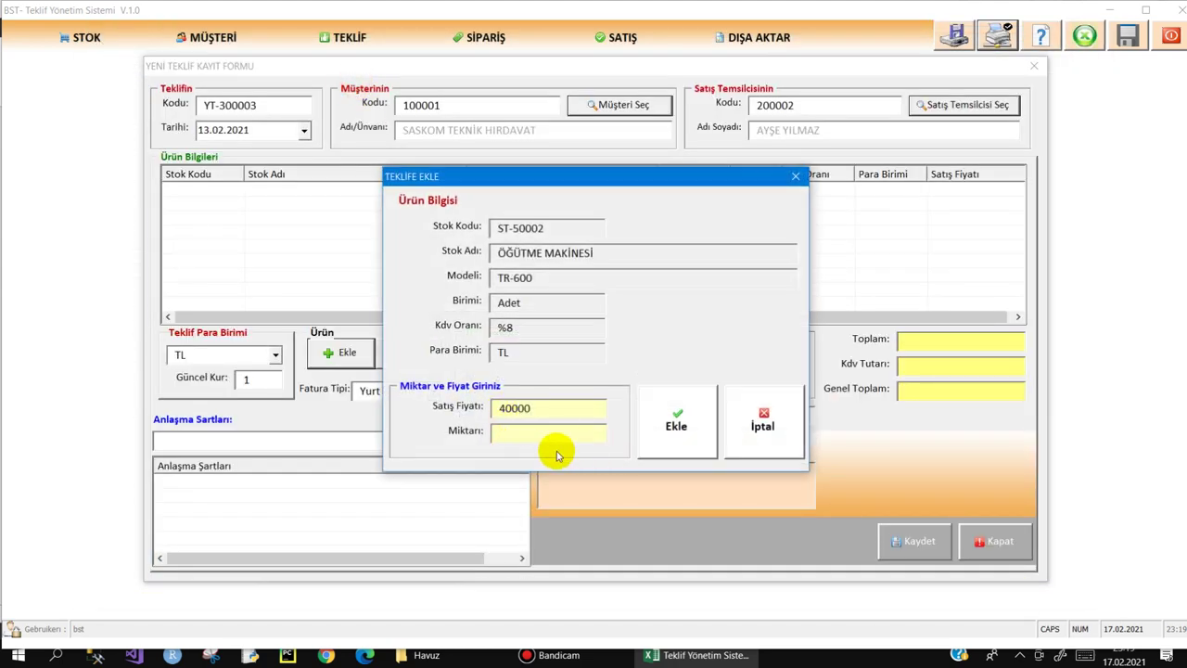
type("2")
left_click(656, 433)
Set the payment method to Çek and the delivery terms to CIF
left_click(594, 381)
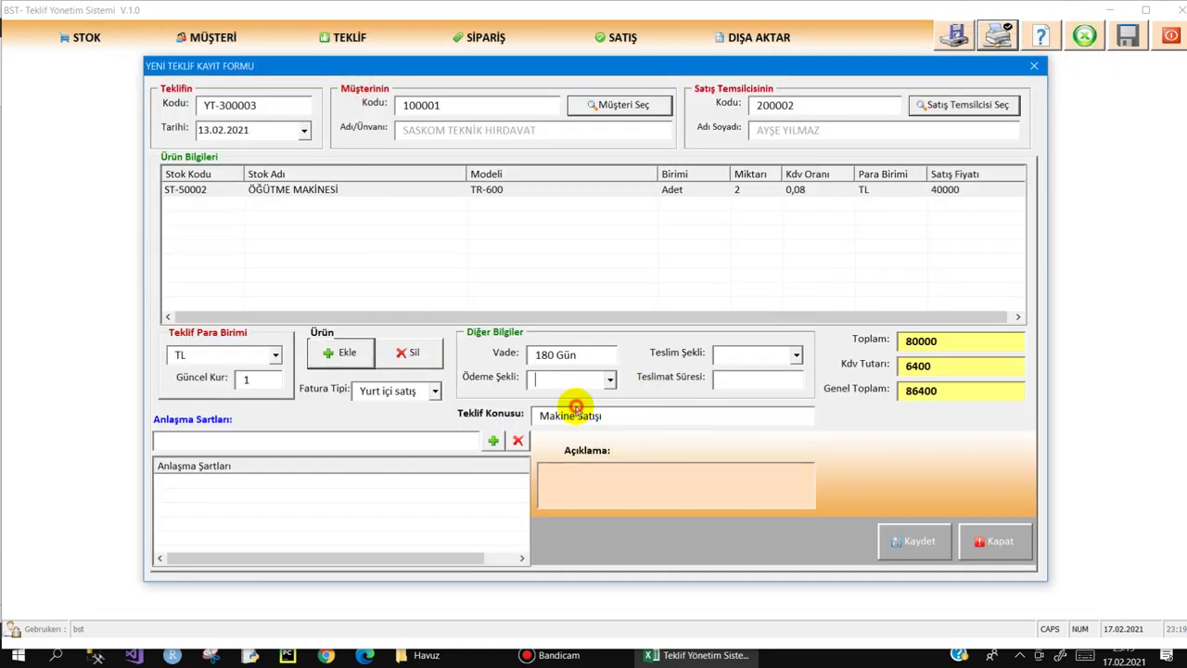
left_click(556, 400)
left_click(733, 356)
left_click(739, 372)
left_click(746, 354)
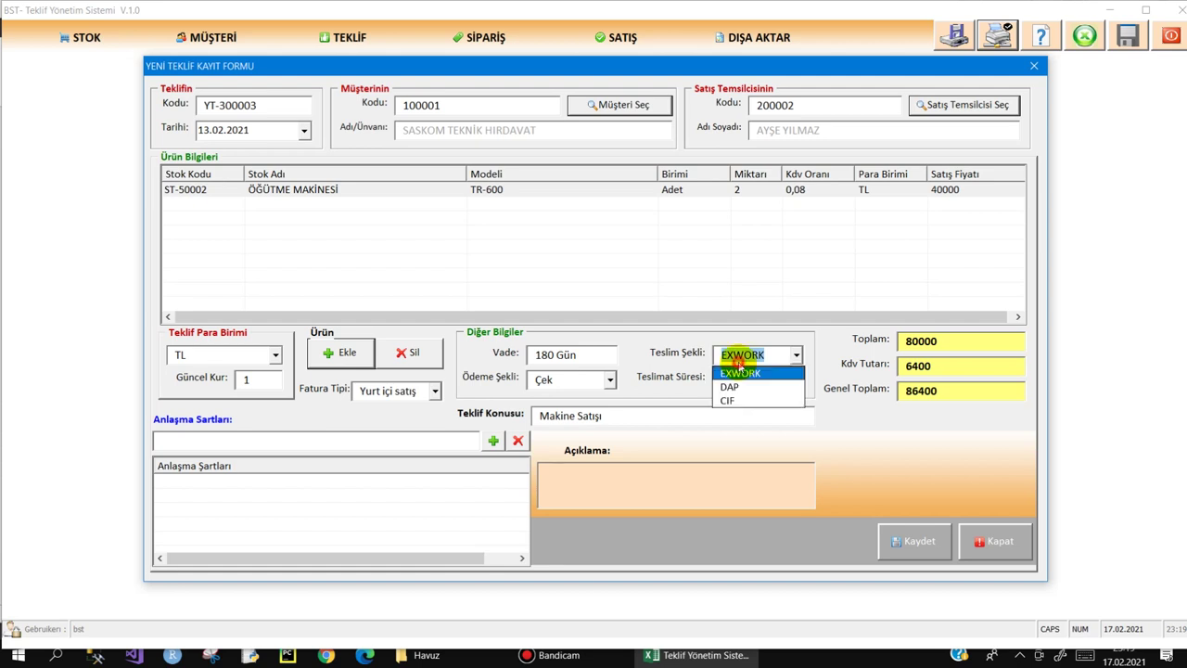
left_click(729, 399)
left_click(738, 384)
type("10 GÜN")
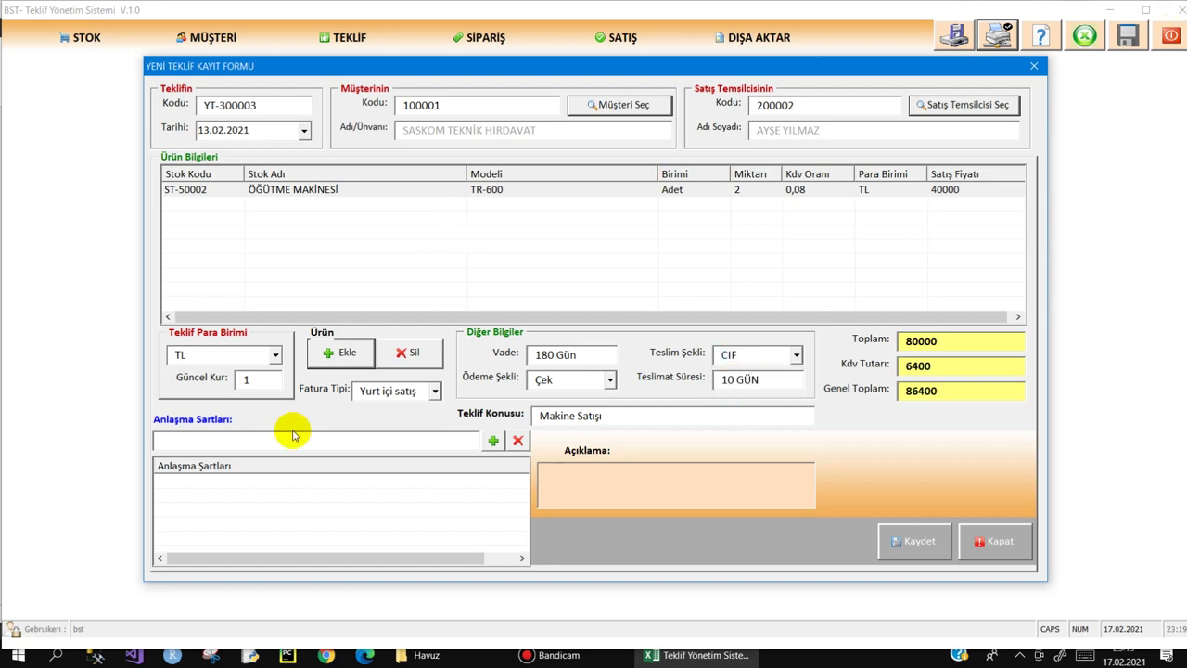
Add the agreement terms SDFGD and SDFG to Anlaşma Şartları
left_click(399, 439)
type("SDFGD")
left_click(493, 441)
type("SD")
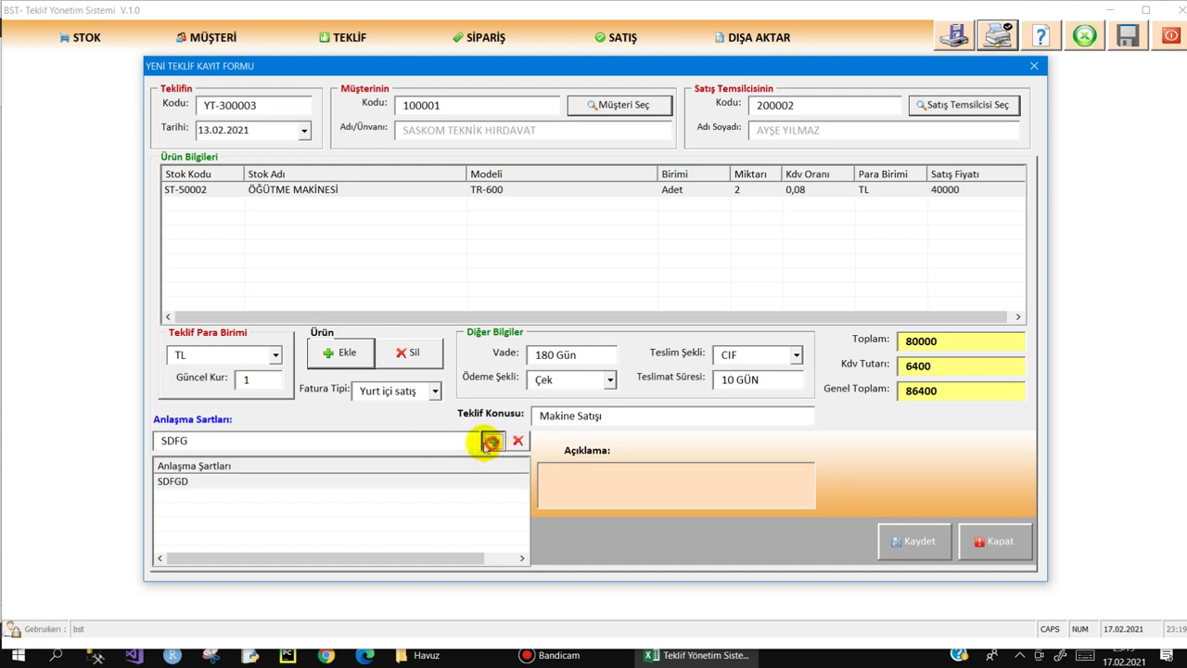
type("FG")
left_click(493, 441)
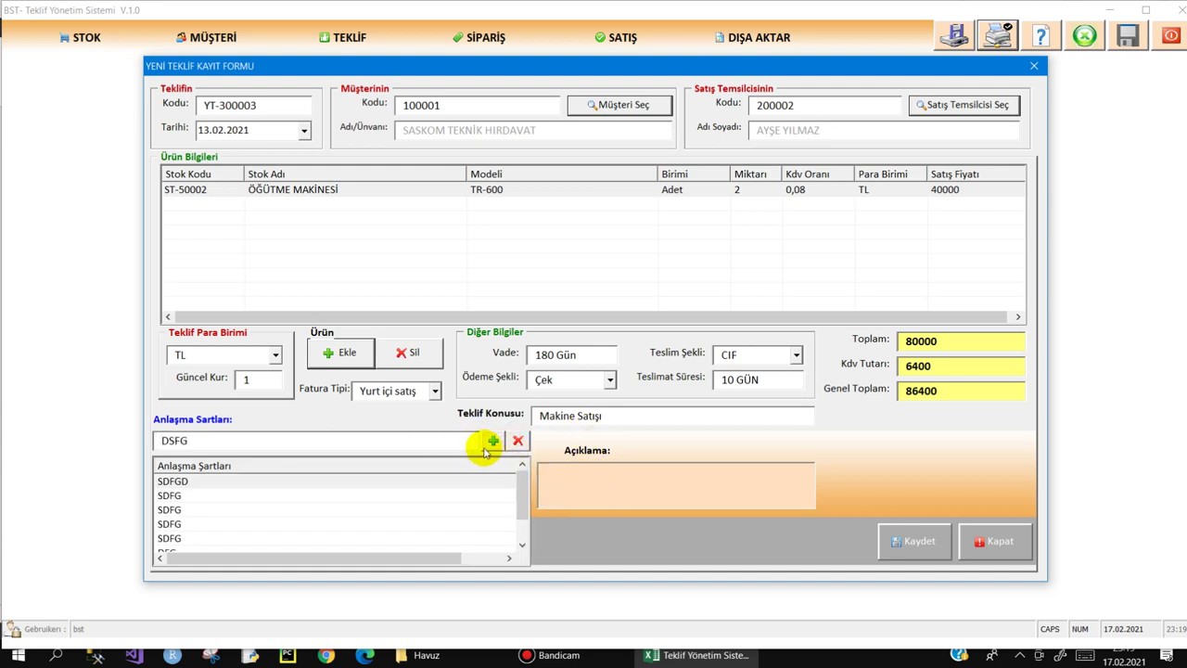
left_click(490, 441)
Save quote YT-300003 and confirm with Evet
left_click(890, 540)
left_click(566, 381)
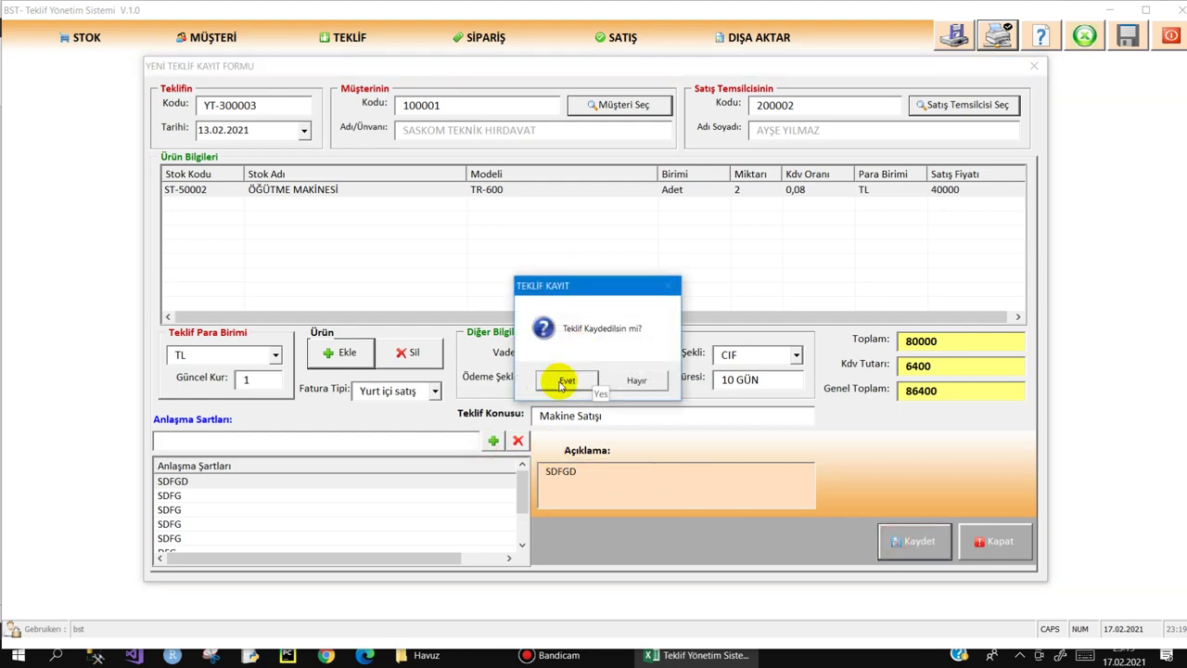
left_click(597, 379)
In Teklif Listesi, reinstate rejected quote YT-300002 as Teklif Gönderildi via Teklife Dönüştür
left_click(349, 37)
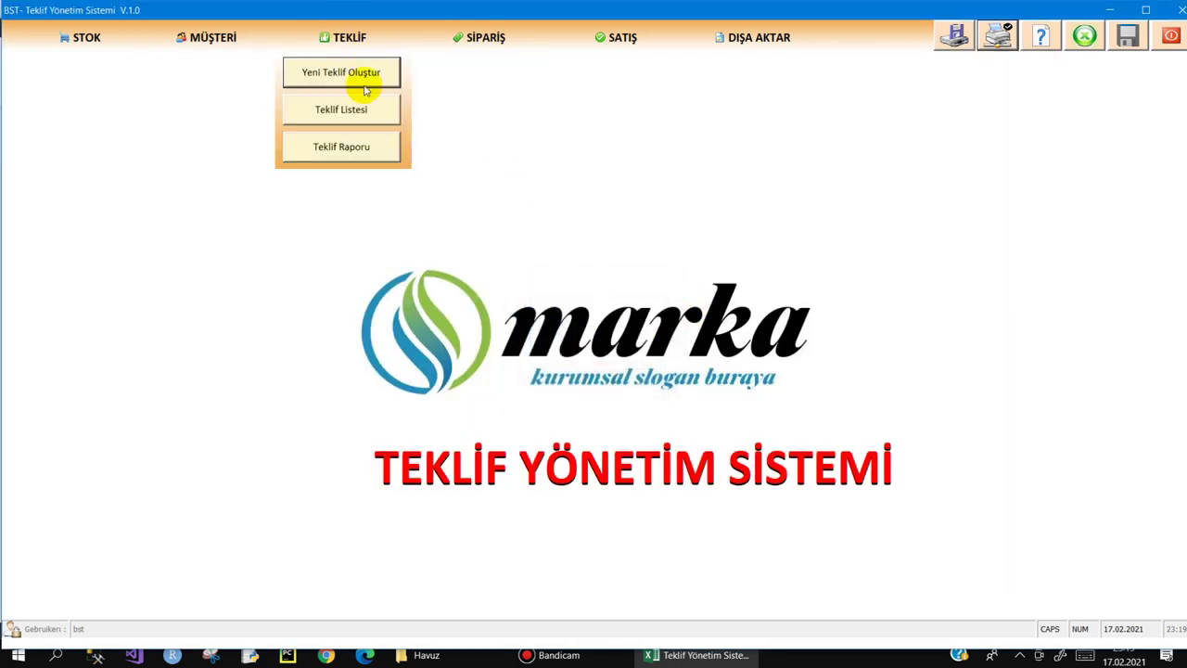
left_click(329, 108)
left_click(456, 69)
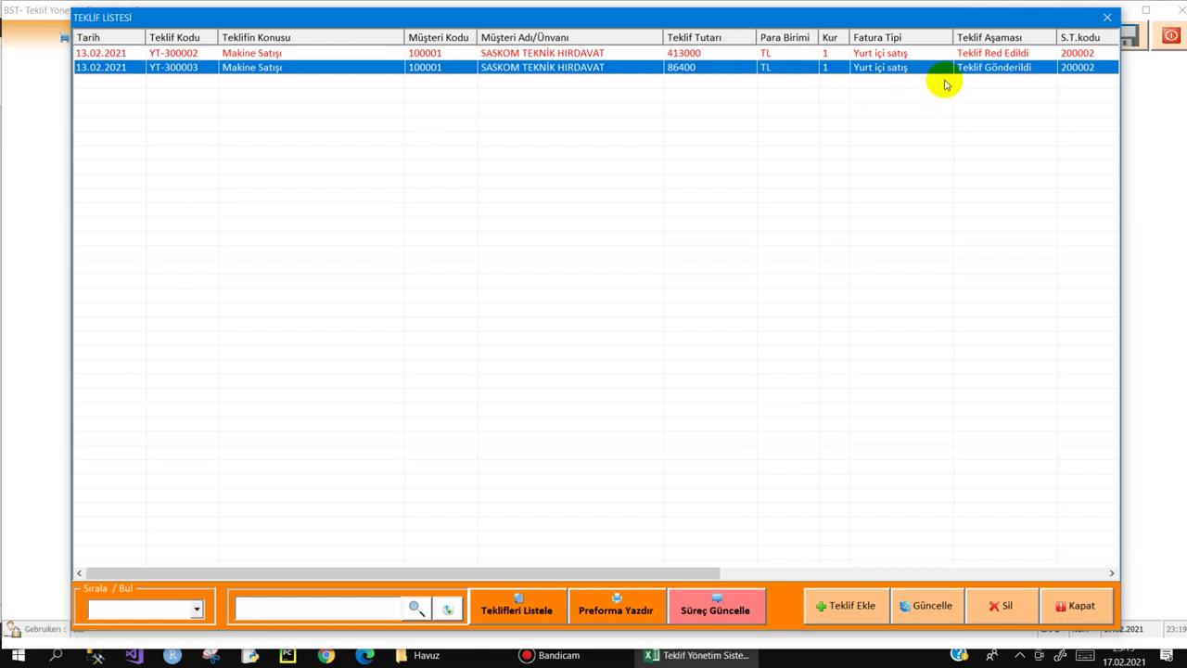
left_click(1011, 54)
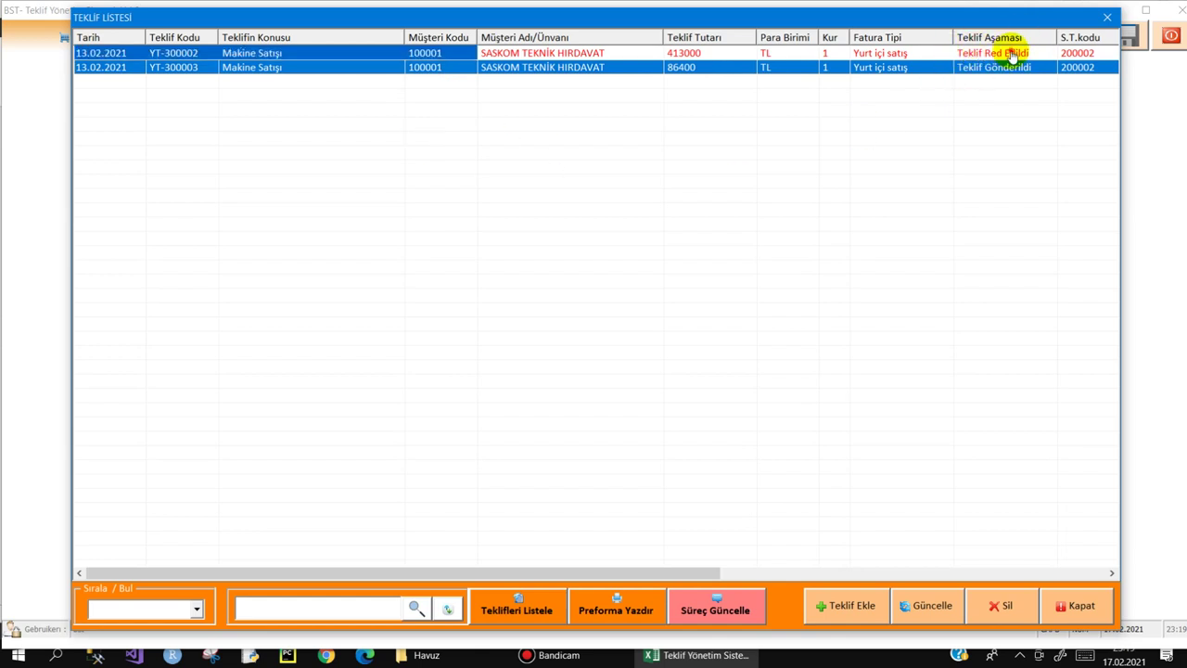
left_click(761, 67)
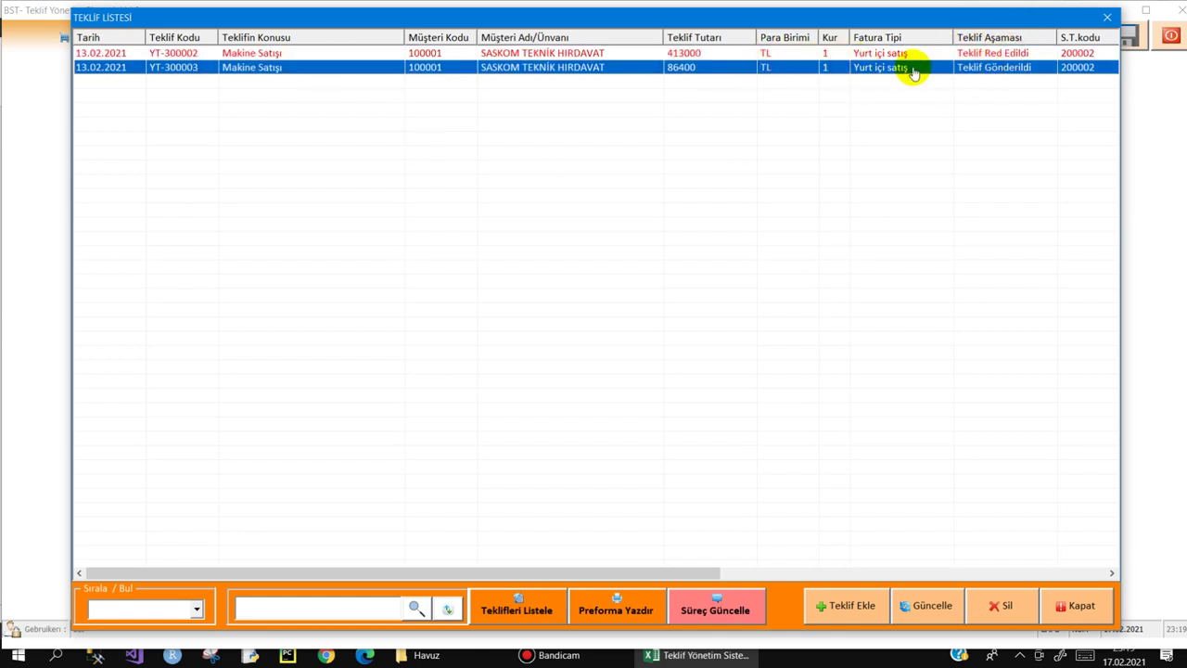
left_click(594, 53)
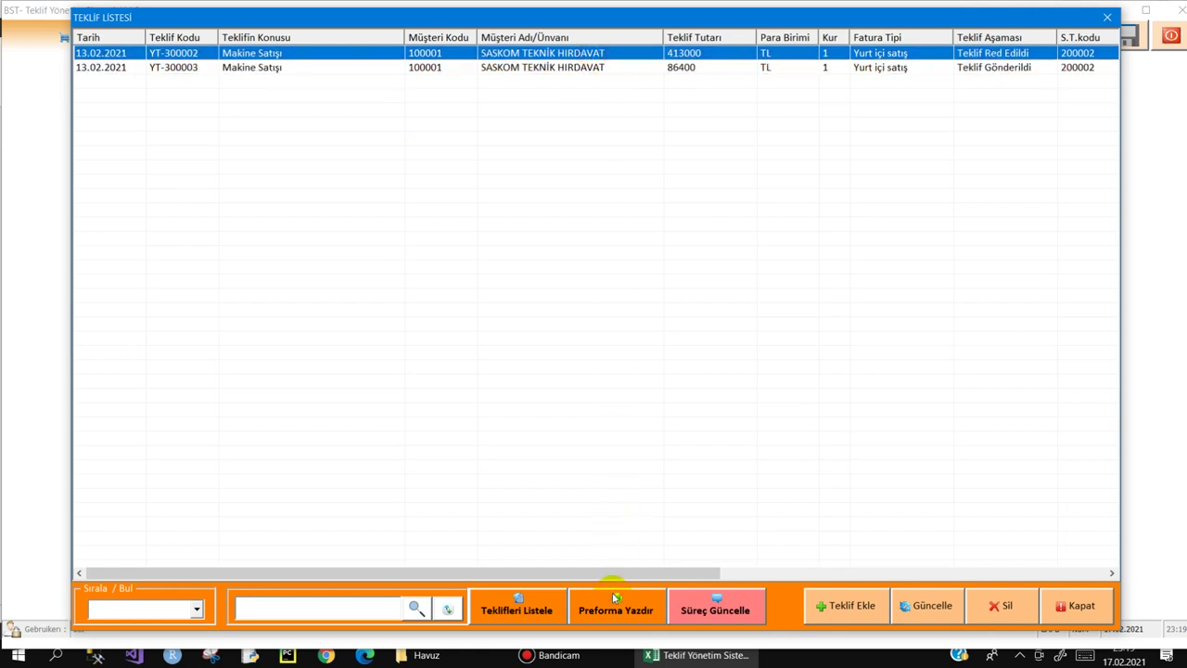
left_click(703, 614)
left_click(698, 531)
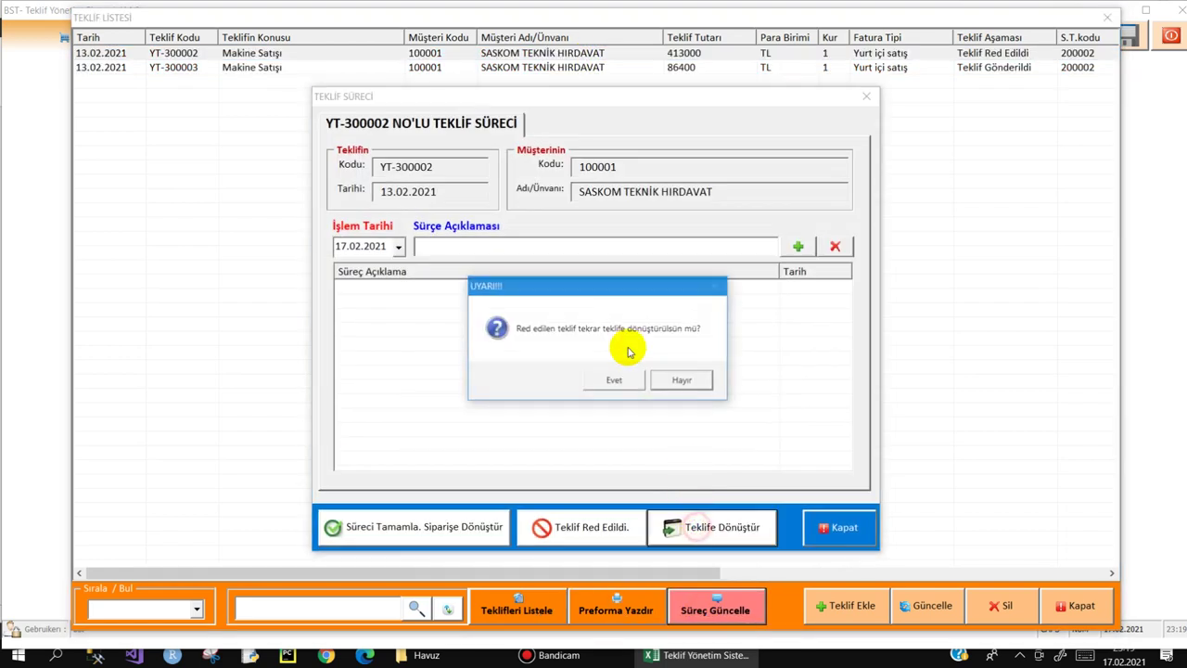
left_click(605, 379)
left_click(648, 379)
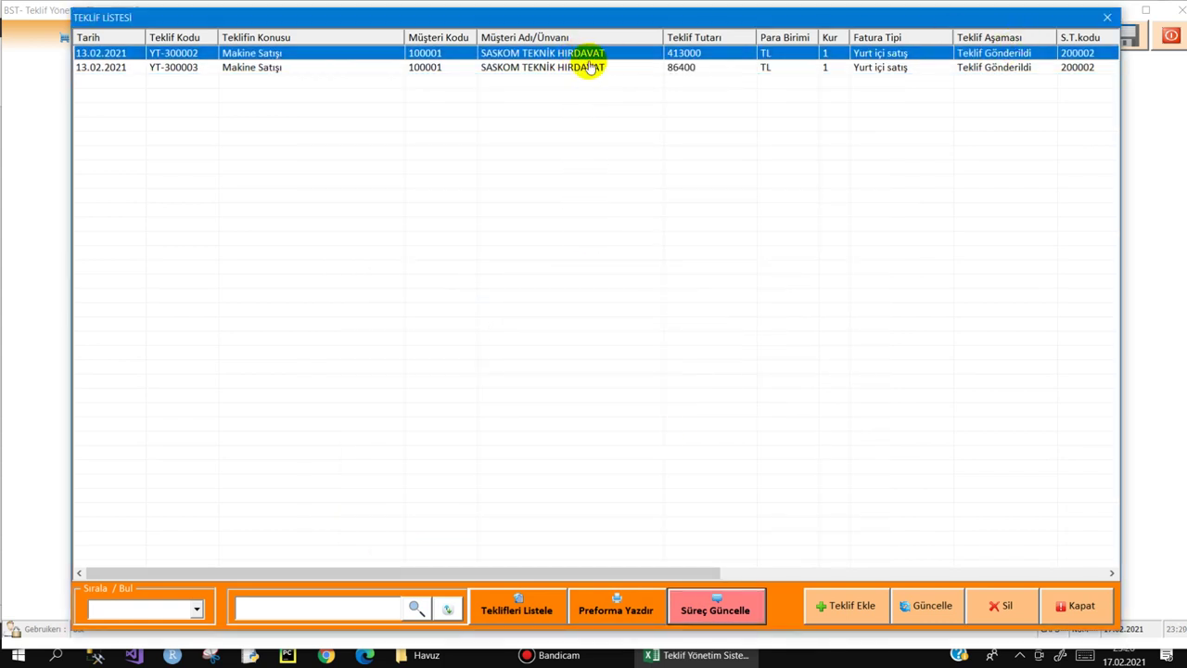
Convert quote YT-300003 into an order with Süreci Tamamla
left_click(586, 67)
left_click(713, 611)
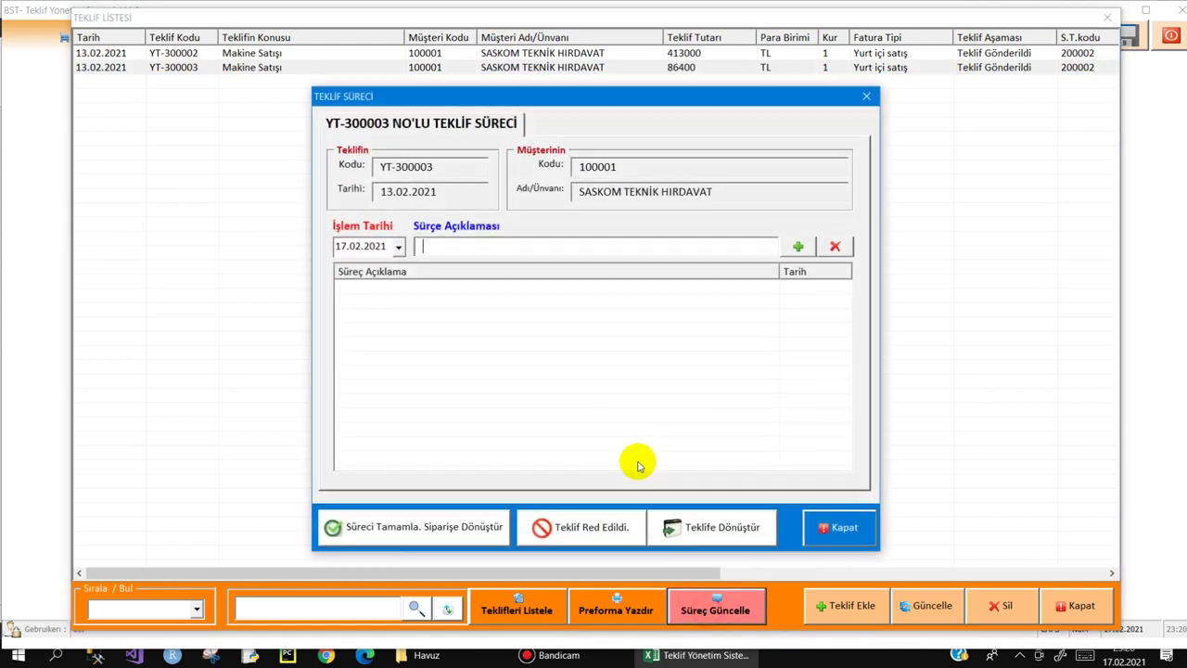
left_click(414, 525)
left_click(588, 381)
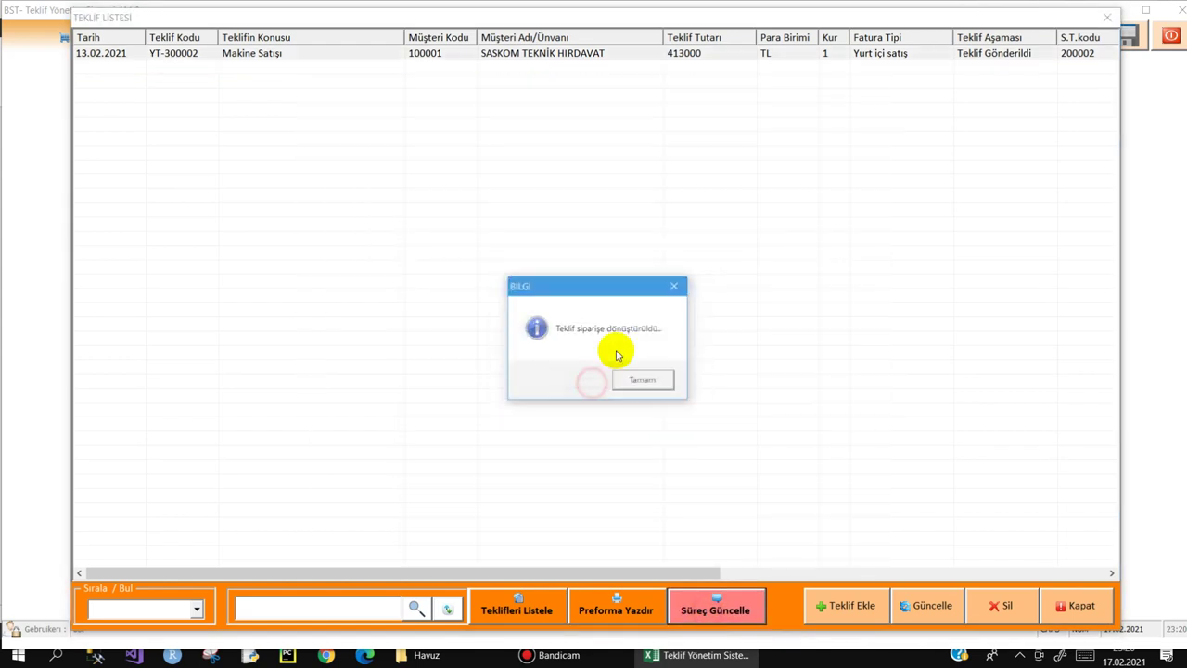
left_click(655, 381)
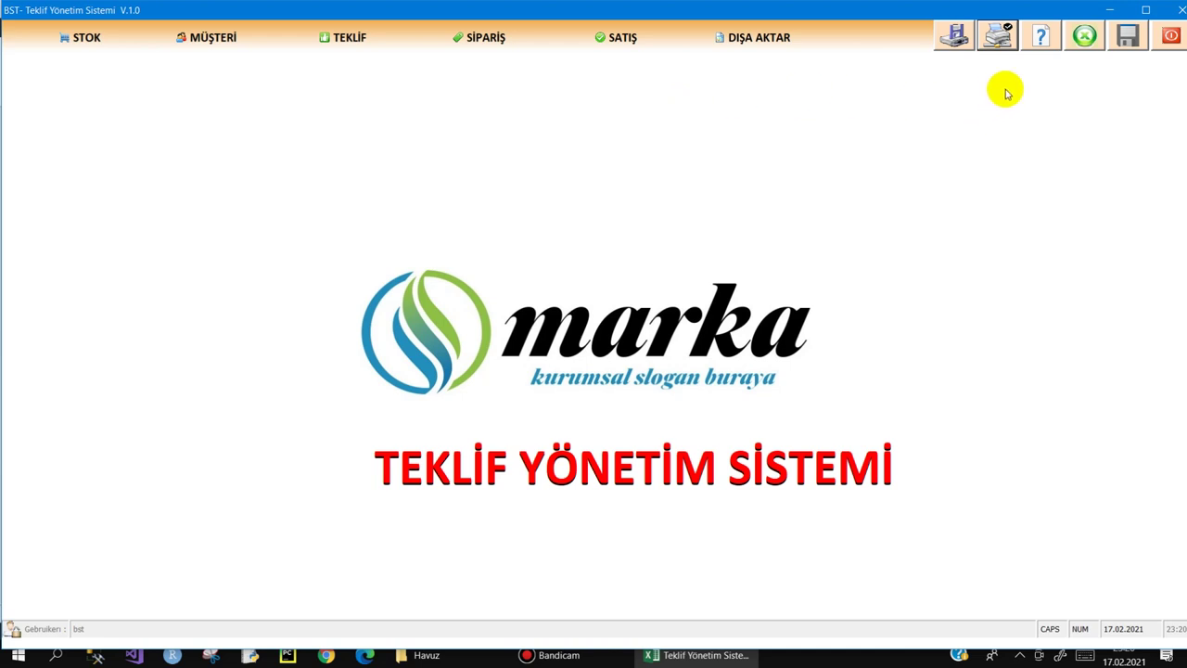
Take a backup of the quote system
left_click(957, 37)
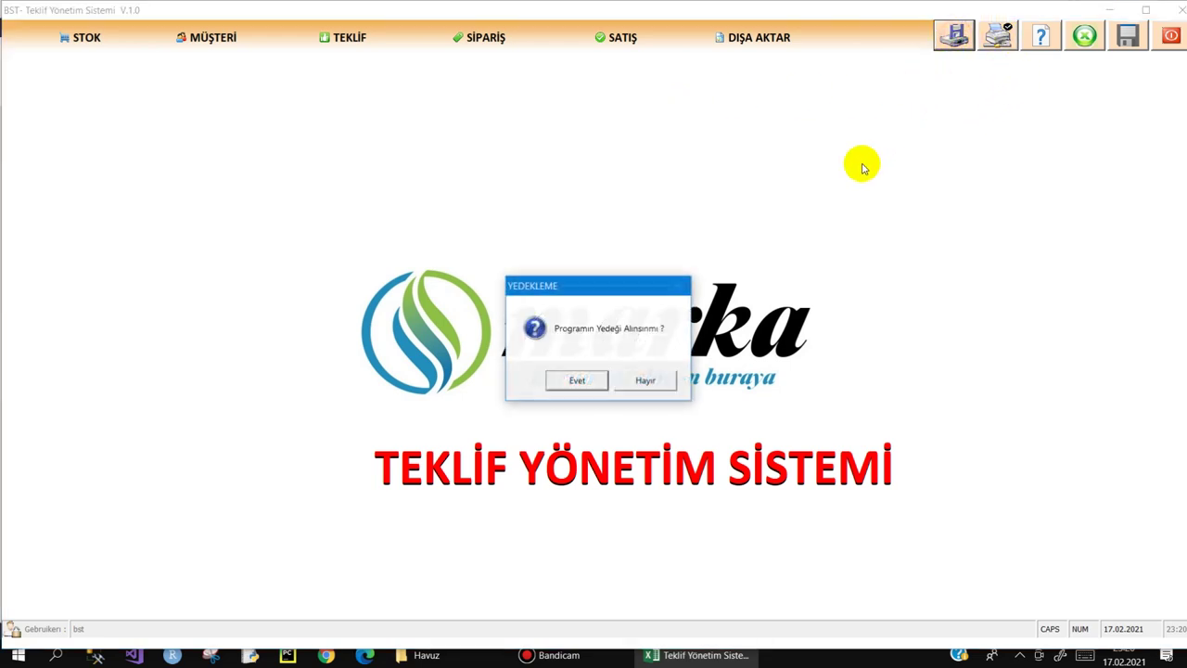
left_click(554, 384)
left_click(784, 347)
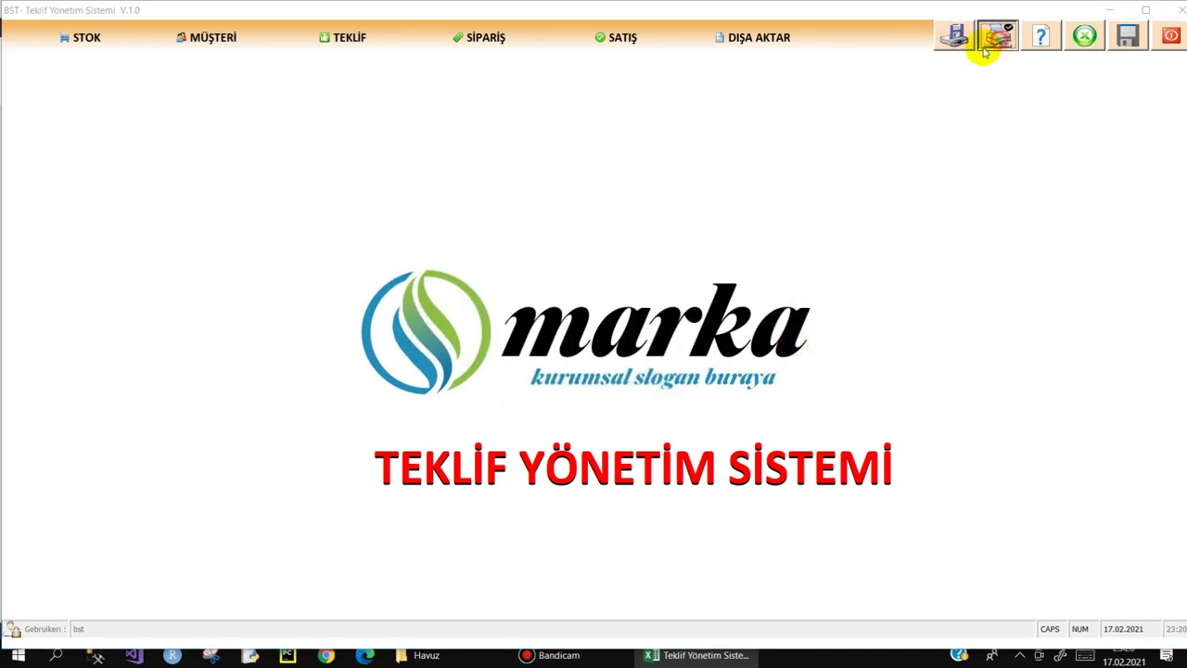
Make Microsoft Print to PDF the active printer
left_click(994, 39)
left_click(502, 304)
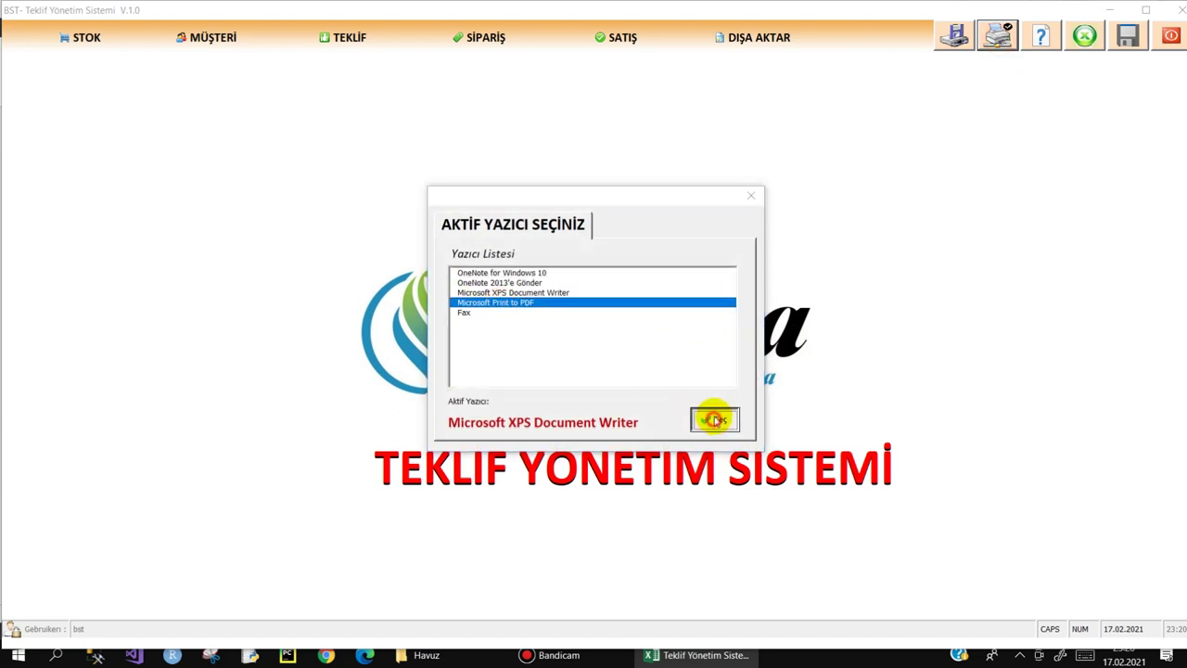
left_click(712, 418)
left_click(785, 347)
Save the workbook changes
left_click(1128, 37)
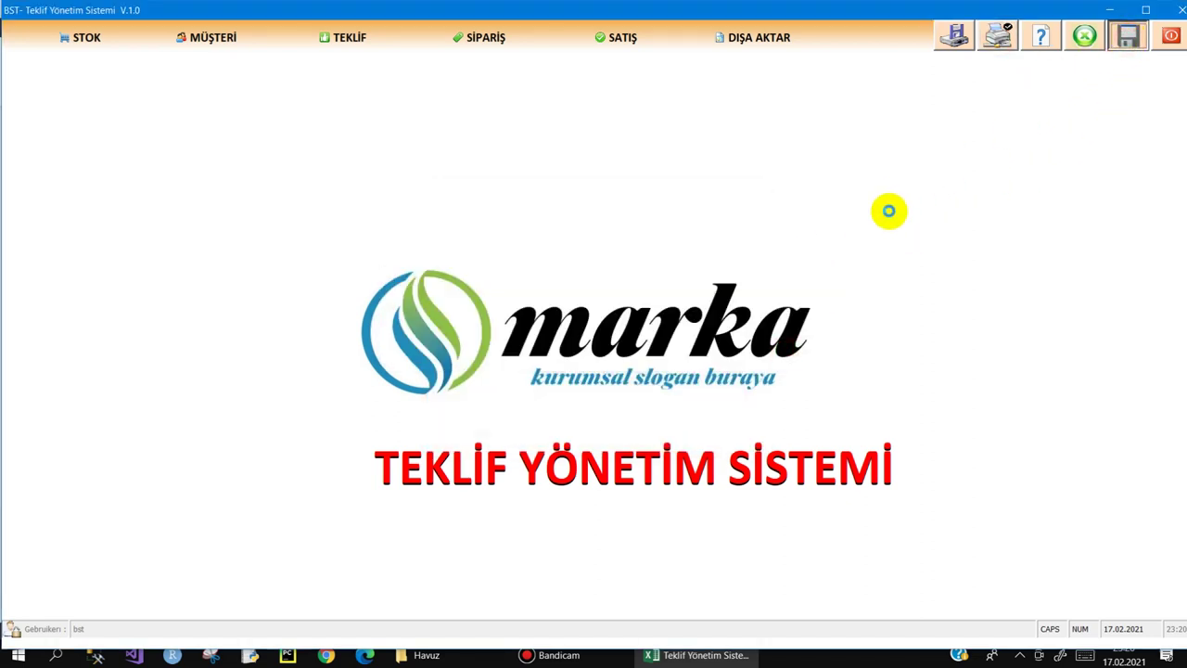
left_click(780, 345)
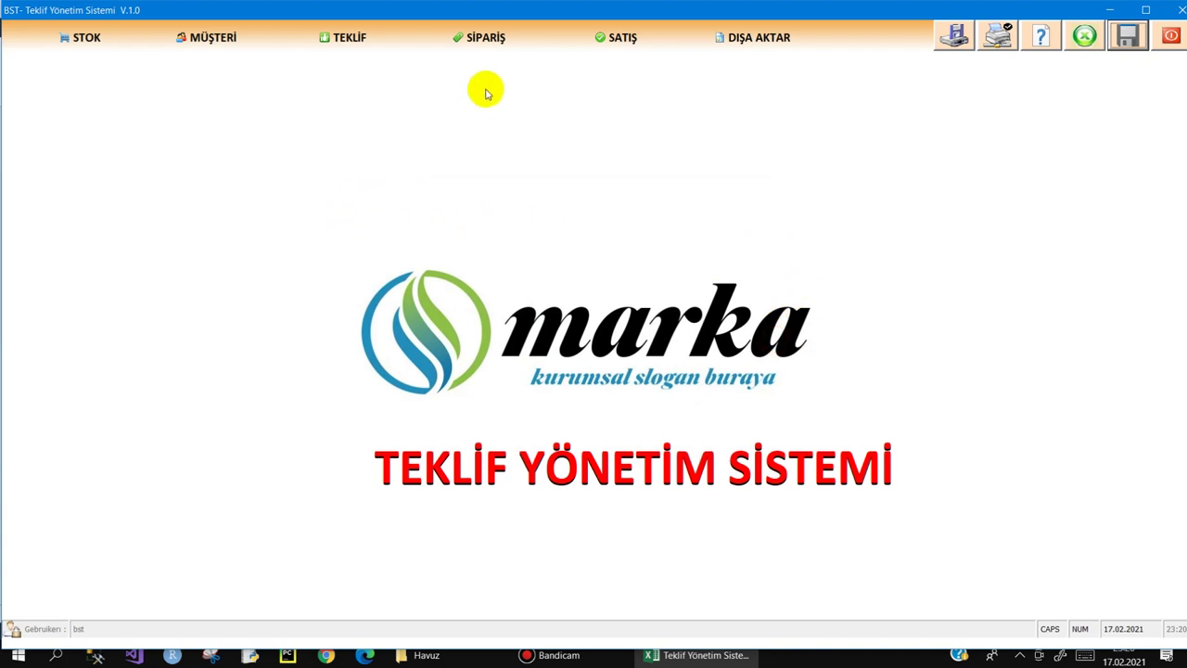
mouse_move(756, 33)
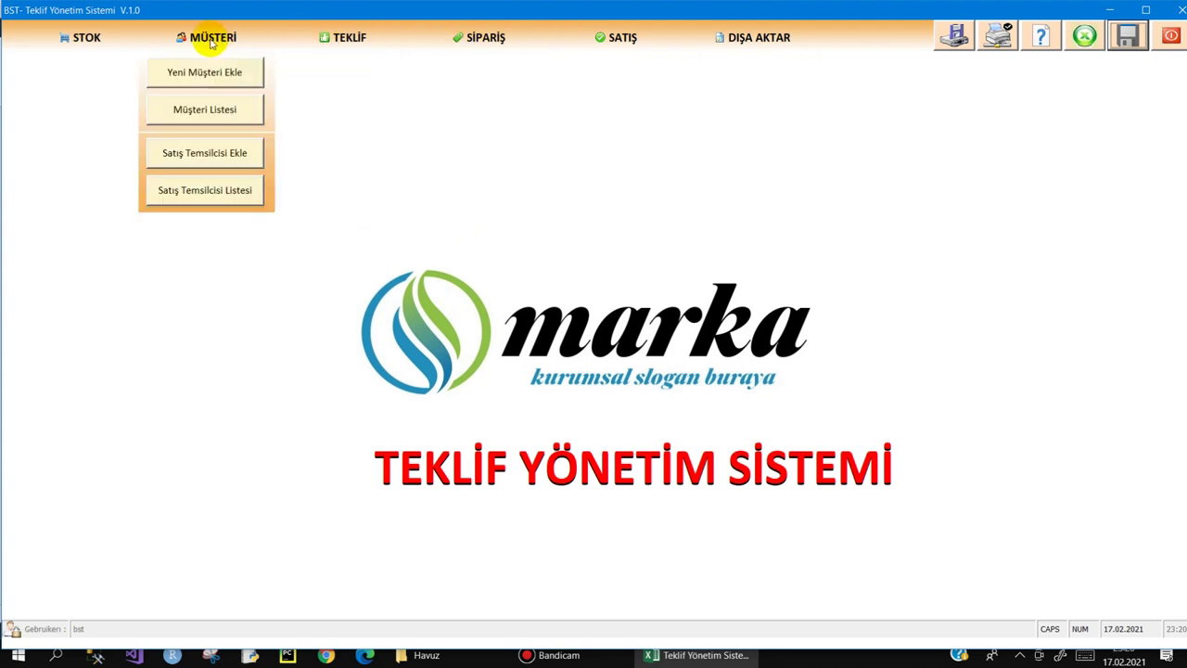
mouse_move(98, 36)
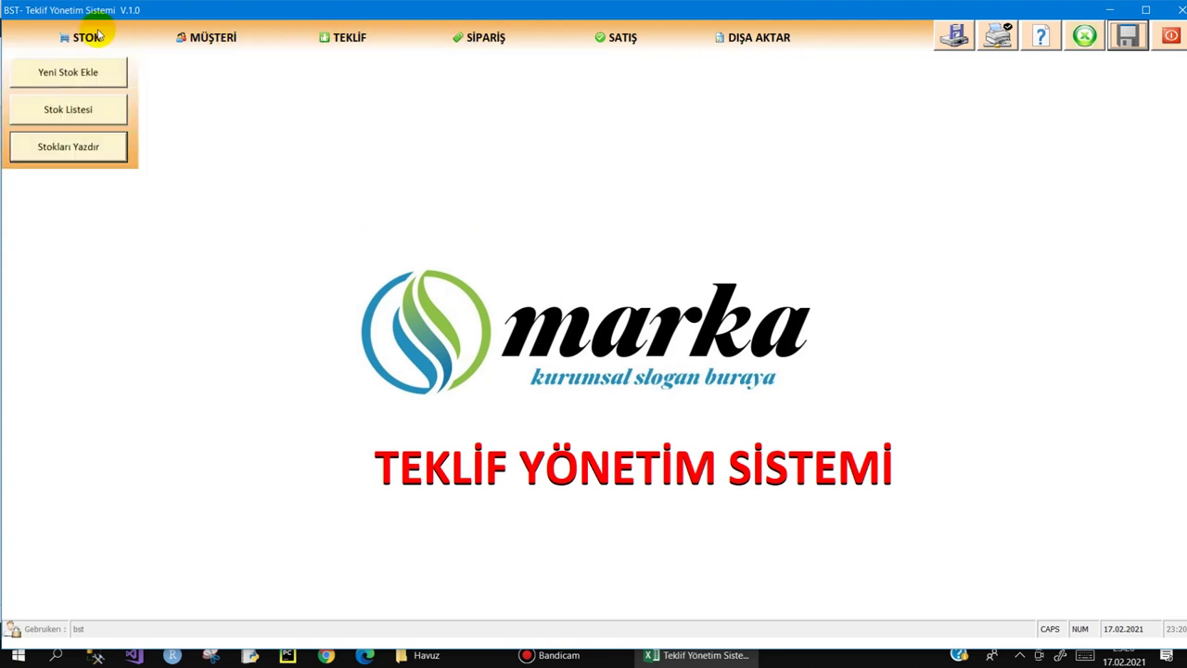
left_click(554, 657)
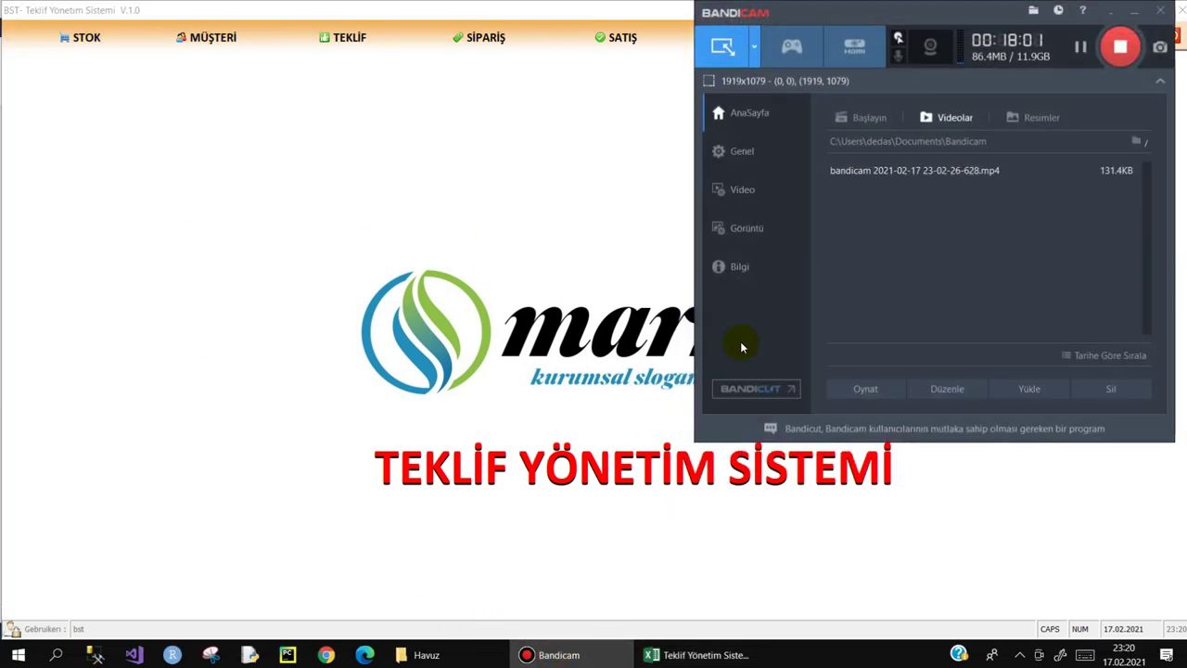
mouse_move(861, 12)
left_mouse_down()
mouse_move(870, 72)
mouse_move(877, 15)
left_mouse_up()
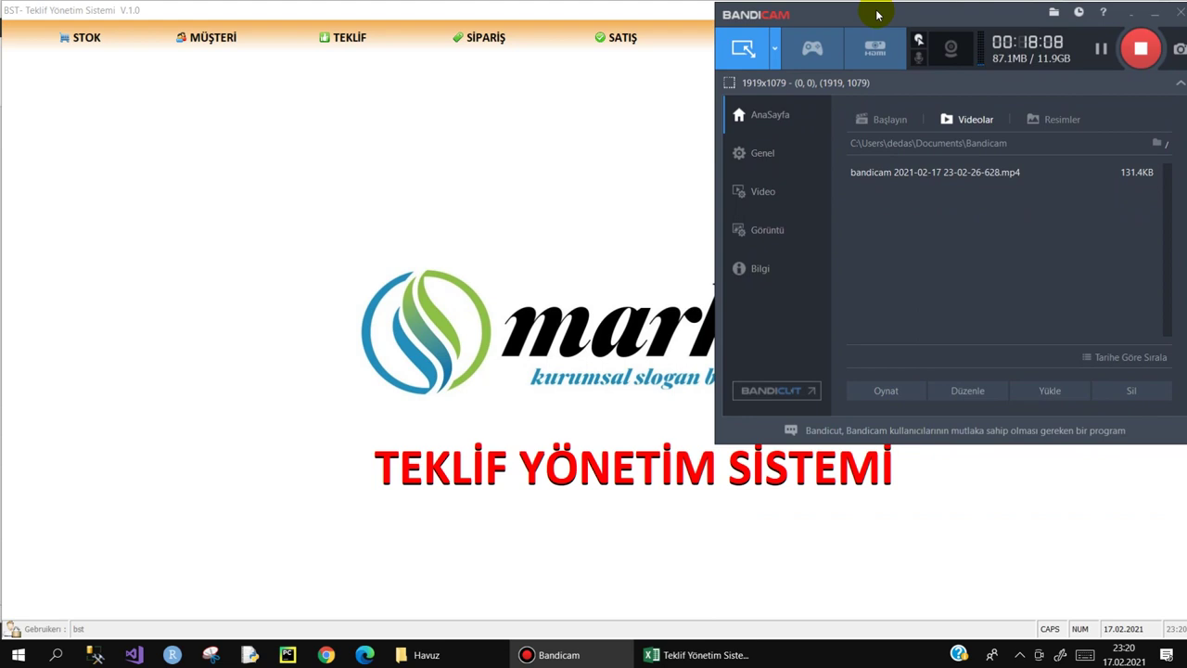
left_click_drag(878, 15, 855, 96)
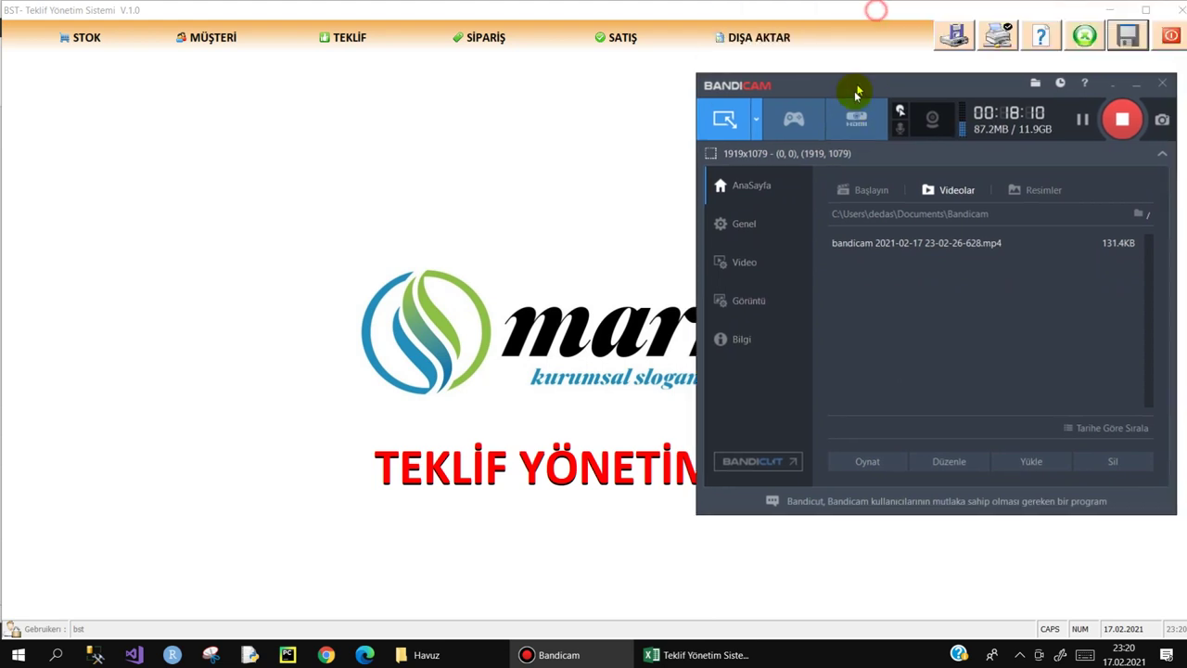
left_click(1129, 96)
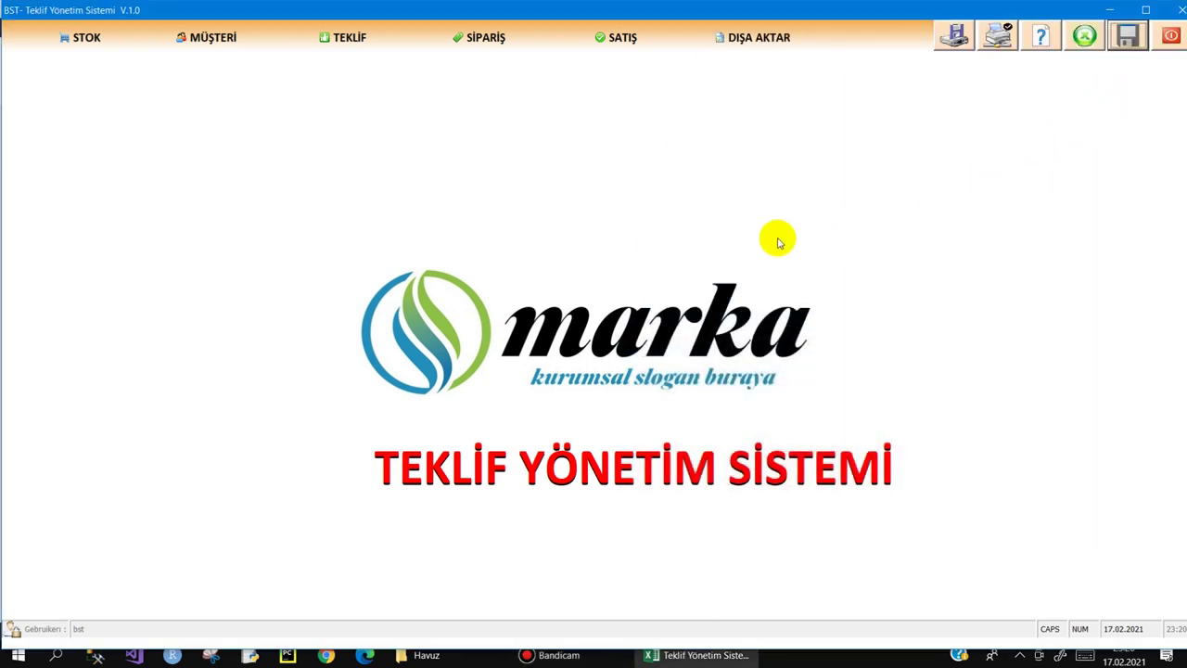
left_click(594, 655)
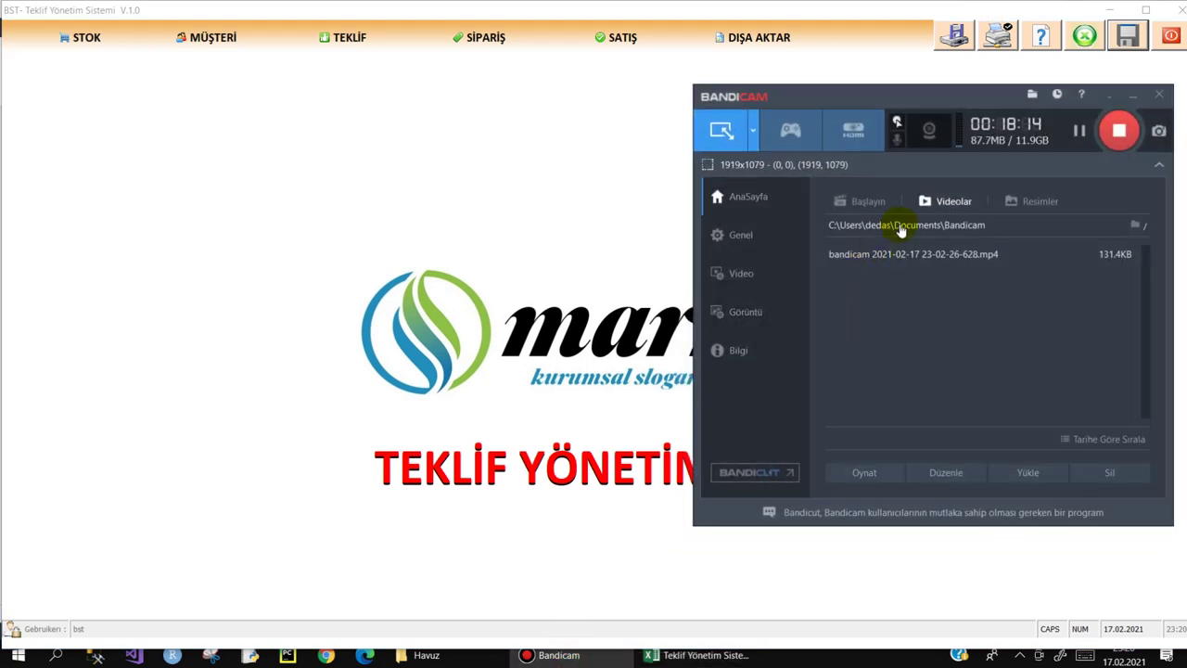